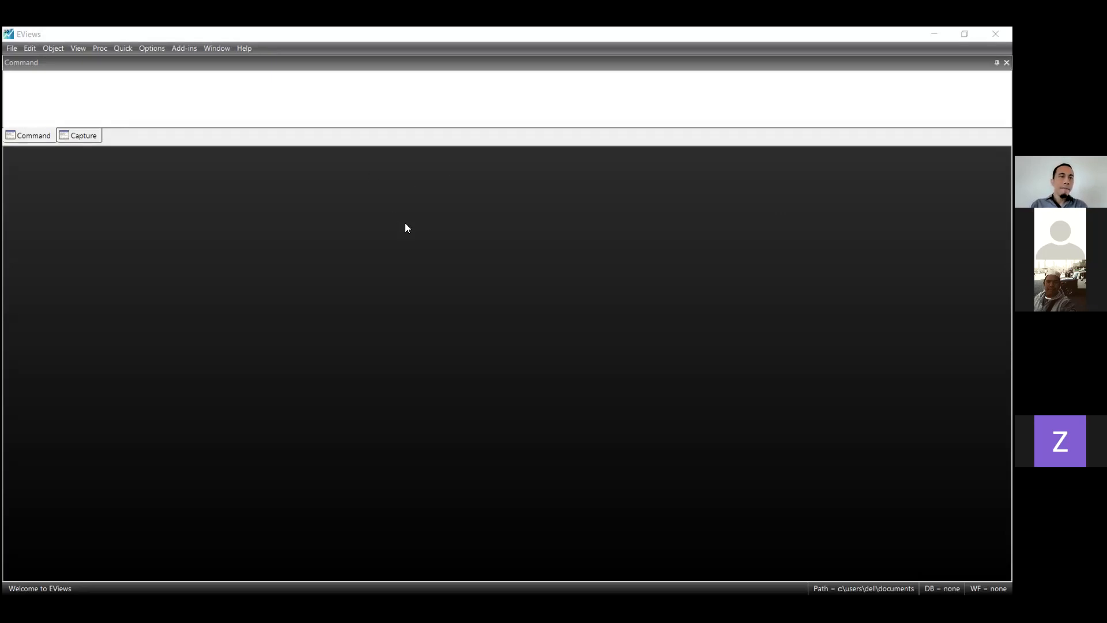
- Open the recent workfile data.wf1 and move its window toward the middle of the workspace
{"action": "left_click", "coordinate": [16, 51]}
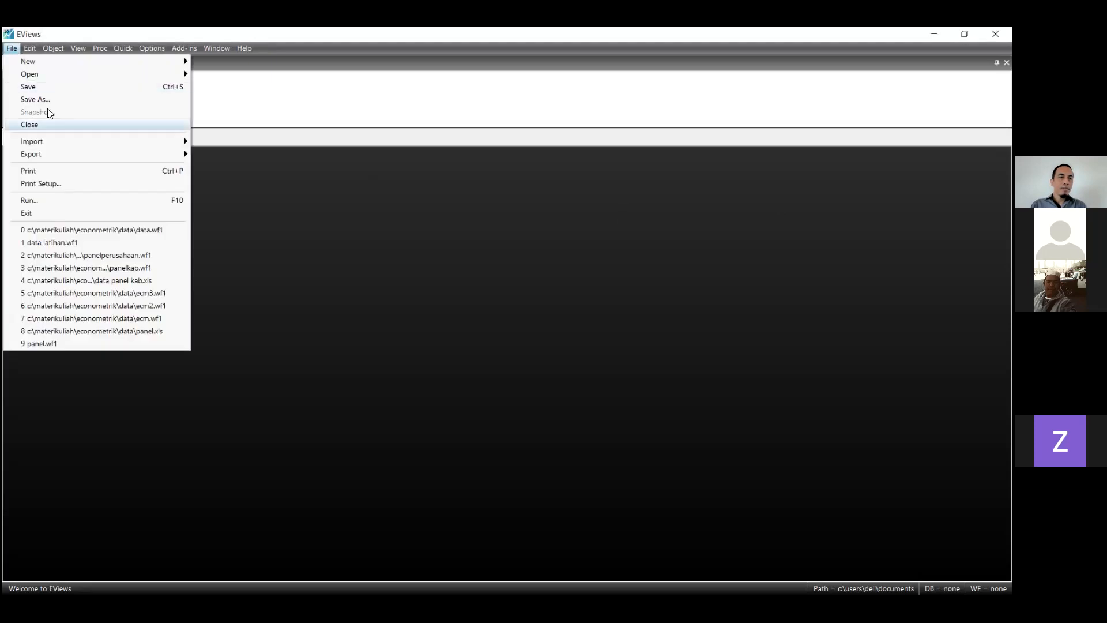
{"action": "left_click", "coordinate": [139, 230]}
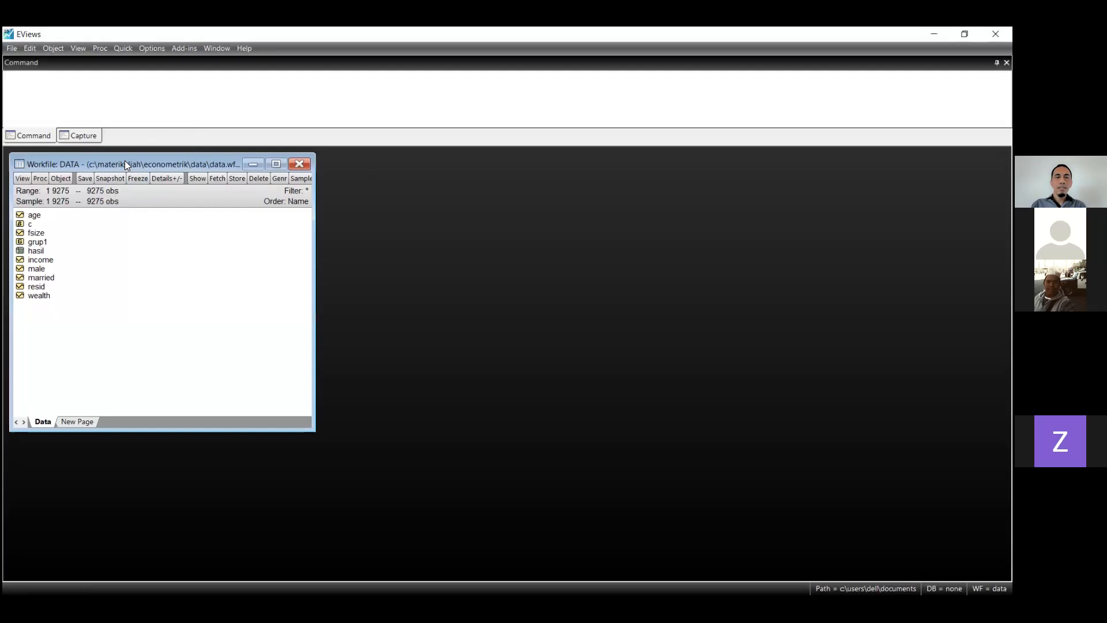
{"action": "left_click_drag", "start_coordinate": [124, 161], "coordinate": [355, 153]}
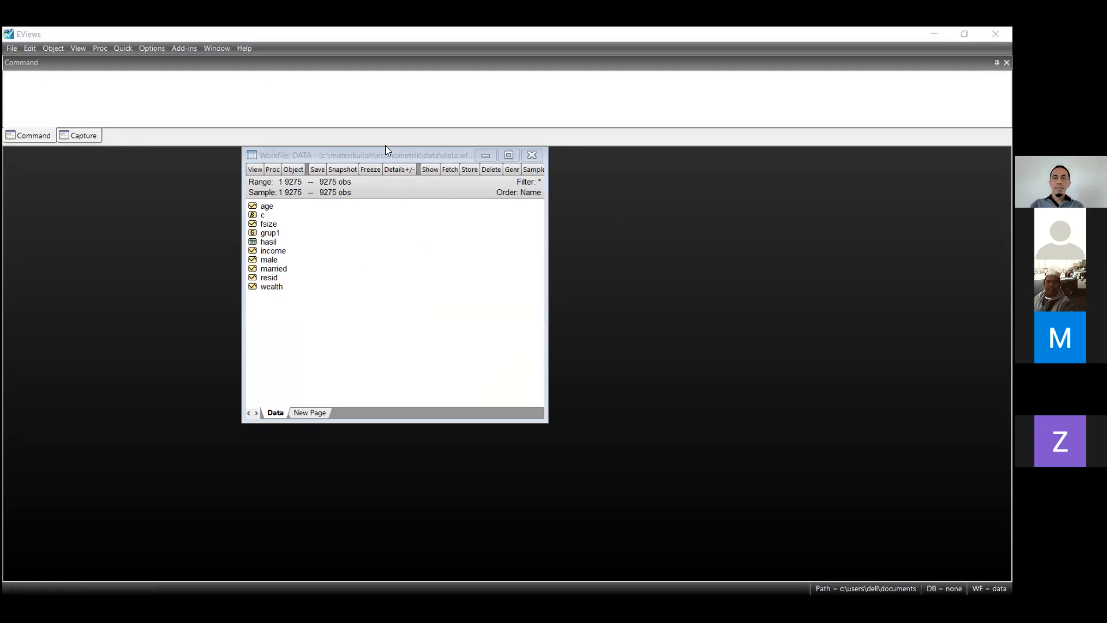
- Open the wealth series and position its window below the workfile's upper variable list
{"action": "double_click", "coordinate": [286, 288]}
{"action": "left_click_drag", "start_coordinate": [185, 180], "coordinate": [335, 244]}
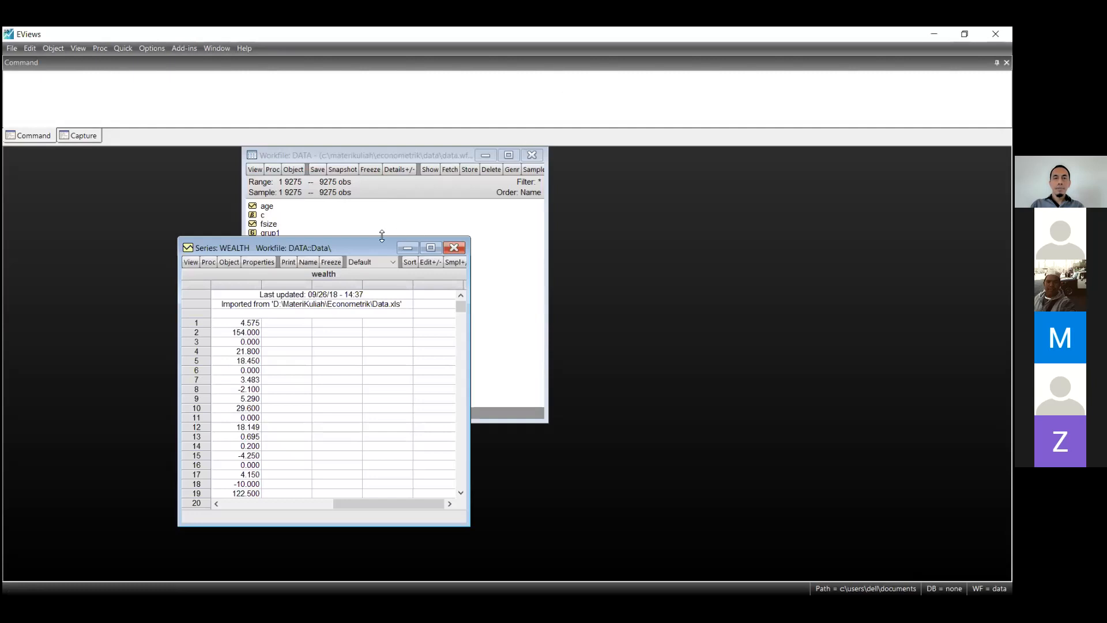
{"action": "left_click_drag", "start_coordinate": [344, 250], "coordinate": [354, 291]}
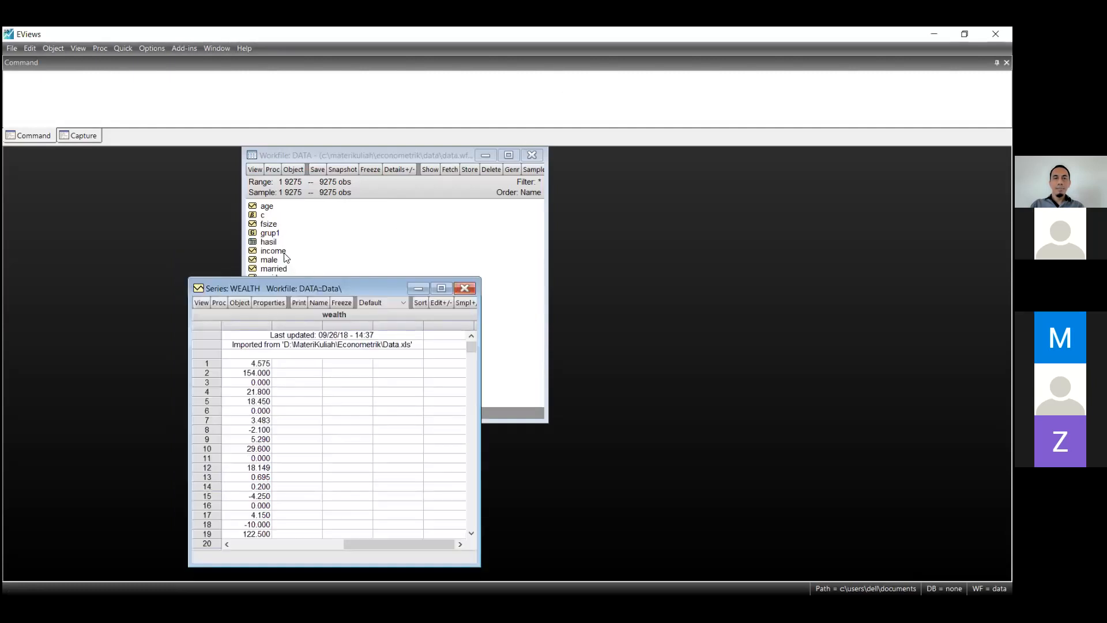
- Open the income series, arrange it side by side with the wealth series to compare their observations, and close both
{"action": "double_click", "coordinate": [292, 258]}
{"action": "left_click_drag", "start_coordinate": [237, 197], "coordinate": [602, 262]}
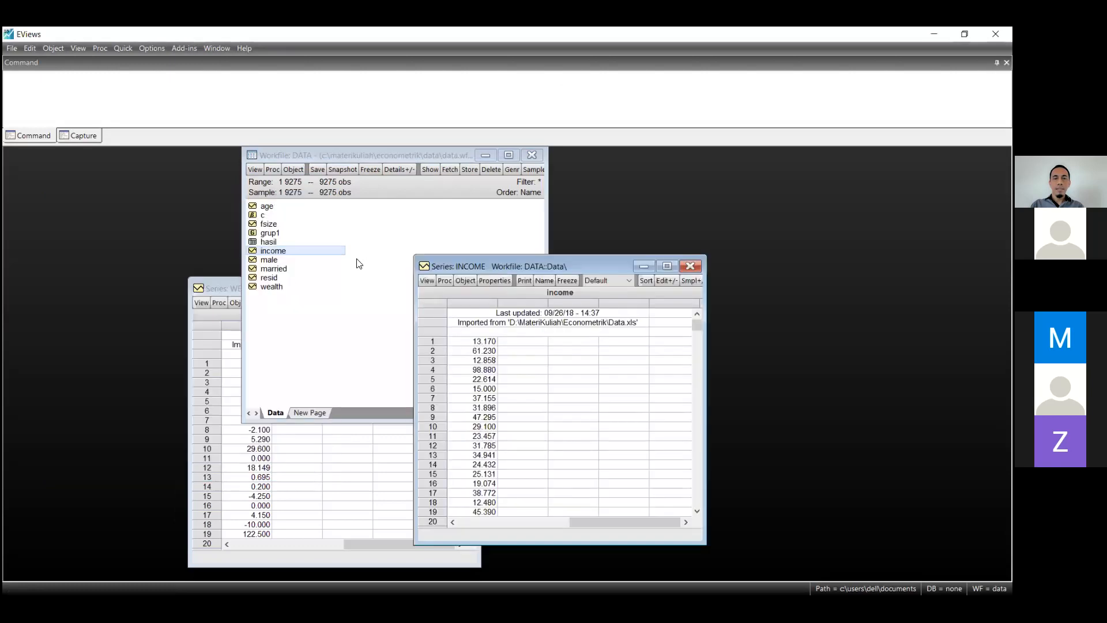
{"action": "left_click", "coordinate": [223, 282]}
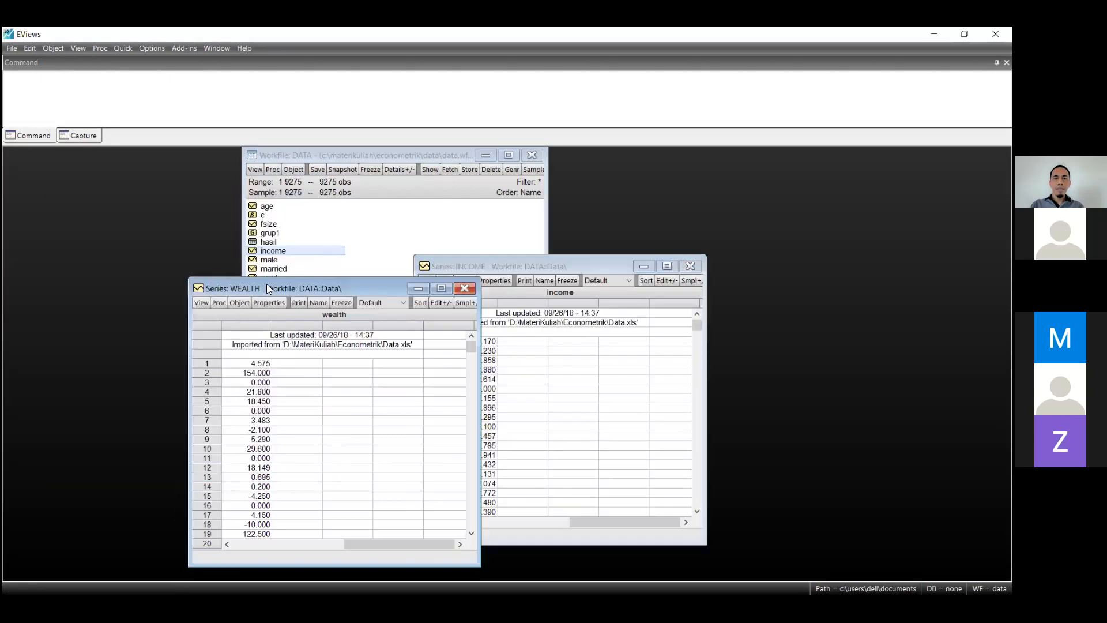
{"action": "left_click_drag", "start_coordinate": [267, 283], "coordinate": [198, 226]}
{"action": "left_click", "coordinate": [506, 269]}
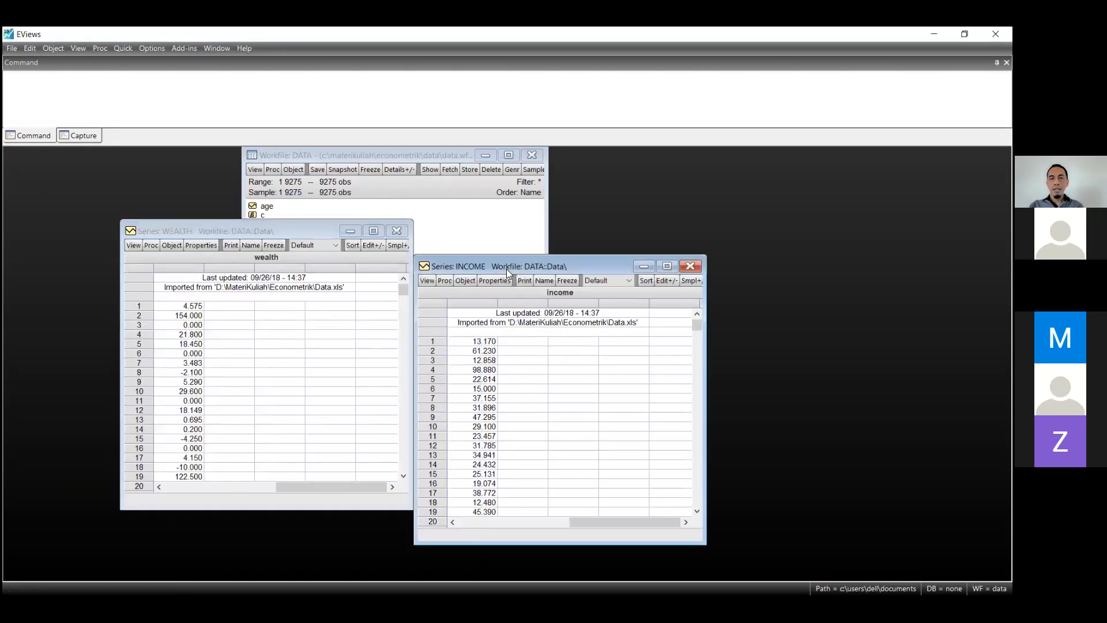
{"action": "left_click_drag", "start_coordinate": [506, 269], "coordinate": [502, 247]}
{"action": "left_click", "coordinate": [568, 310]}
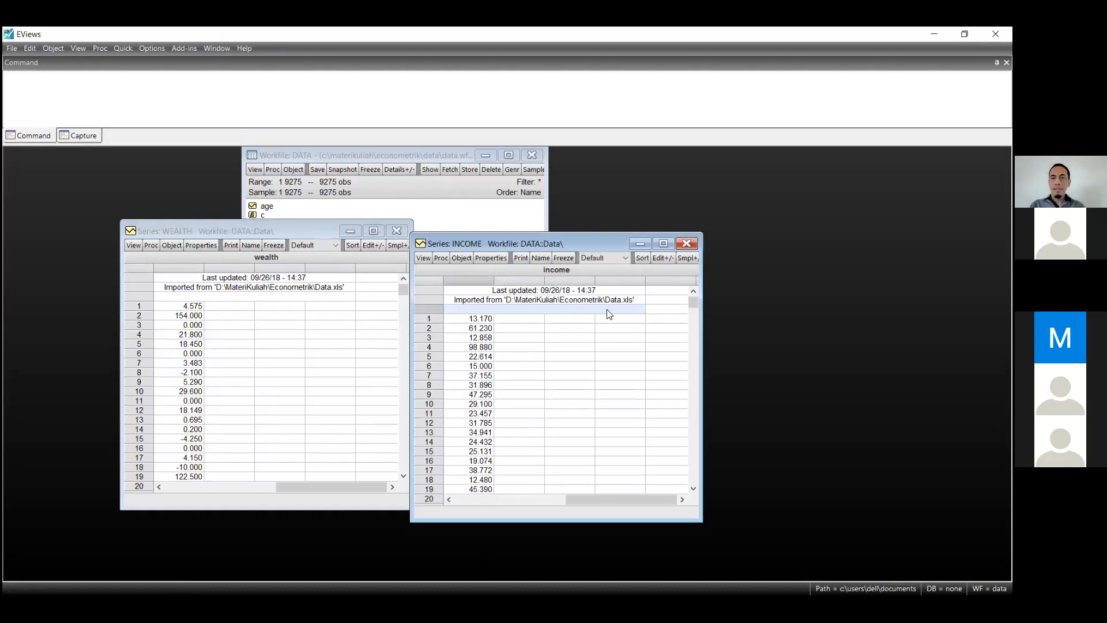
{"action": "mouse_move", "coordinate": [693, 301]}
{"action": "left_mouse_down"}
{"action": "mouse_move", "coordinate": [692, 507]}
{"action": "mouse_move", "coordinate": [690, 299]}
{"action": "left_mouse_up"}
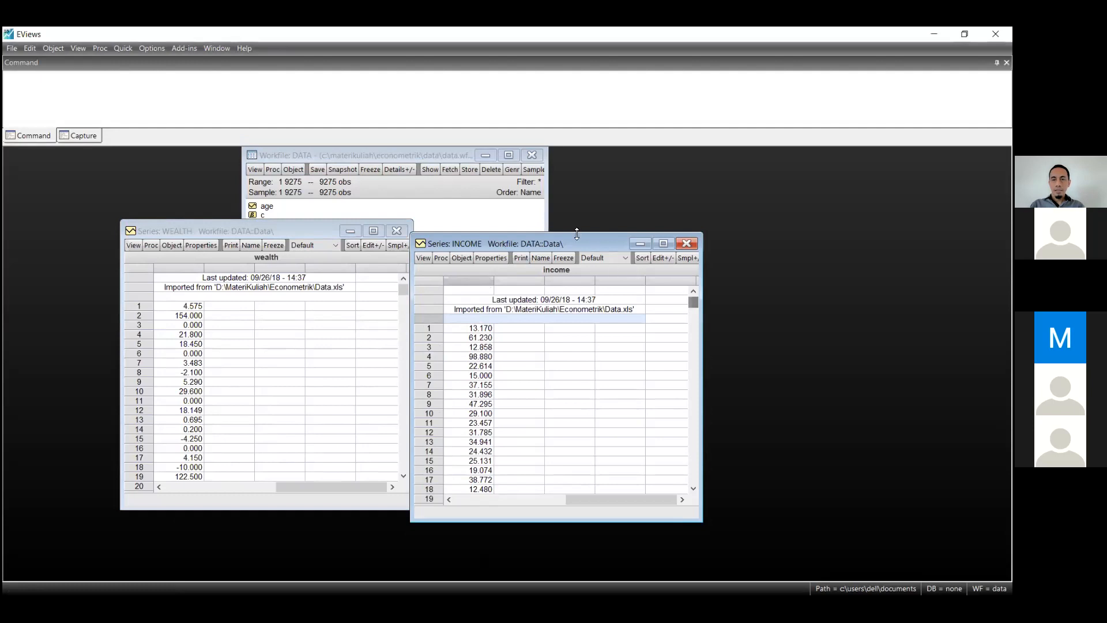
{"action": "left_click_drag", "start_coordinate": [568, 243], "coordinate": [579, 221]}
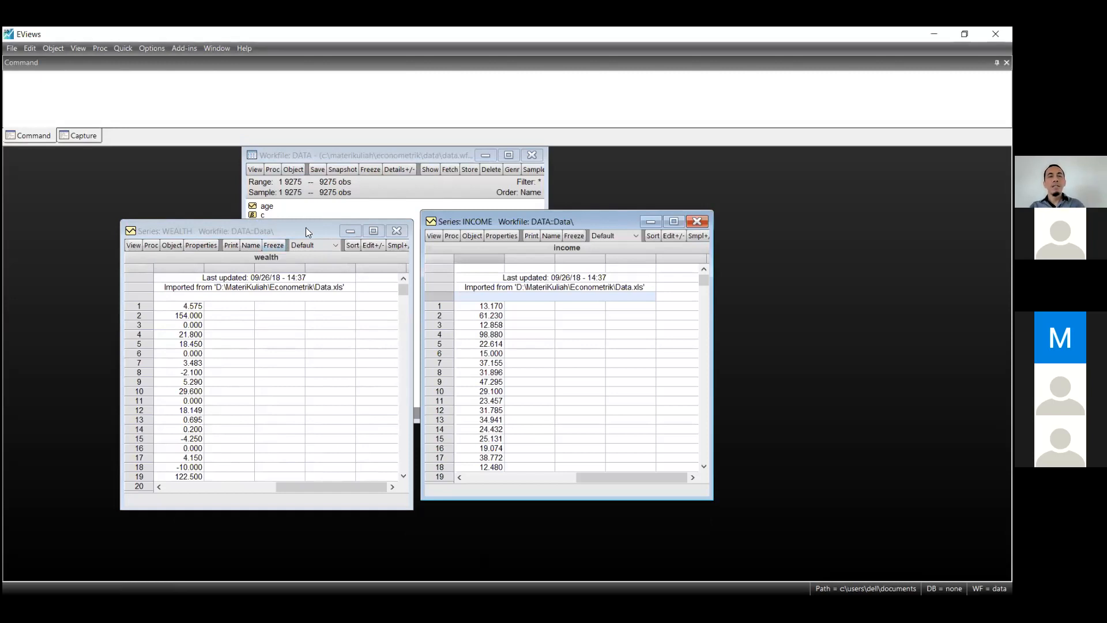
{"action": "left_click", "coordinate": [695, 223]}
{"action": "left_click", "coordinate": [397, 231]}
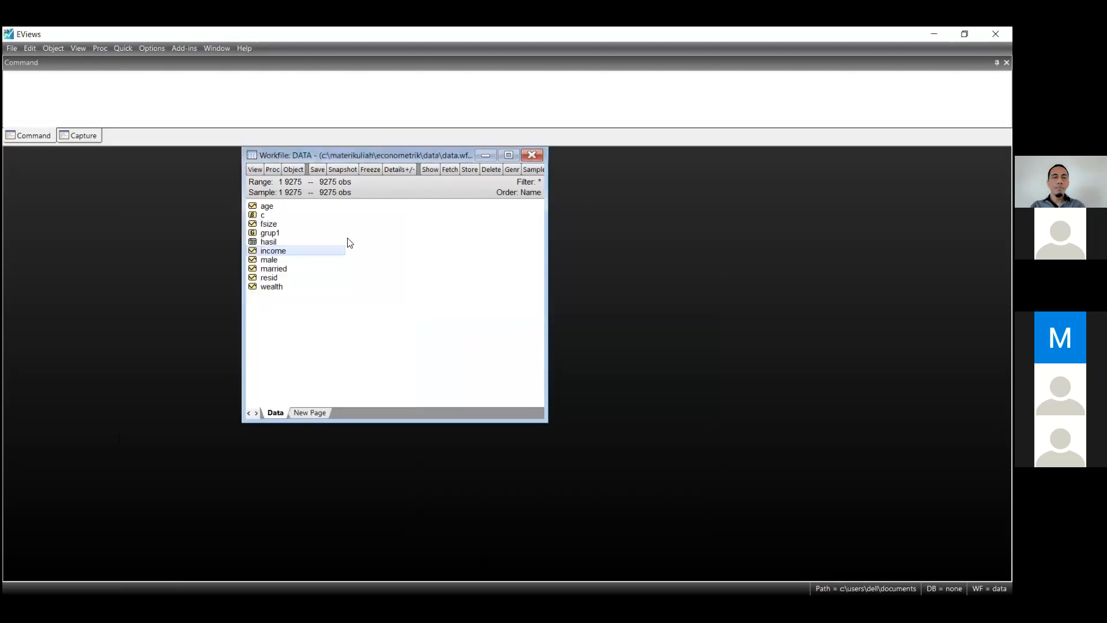
- Open the age series beside the workfile to view its observations, and close it
{"action": "double_click", "coordinate": [267, 208]}
{"action": "left_click_drag", "start_coordinate": [262, 219], "coordinate": [595, 218]}
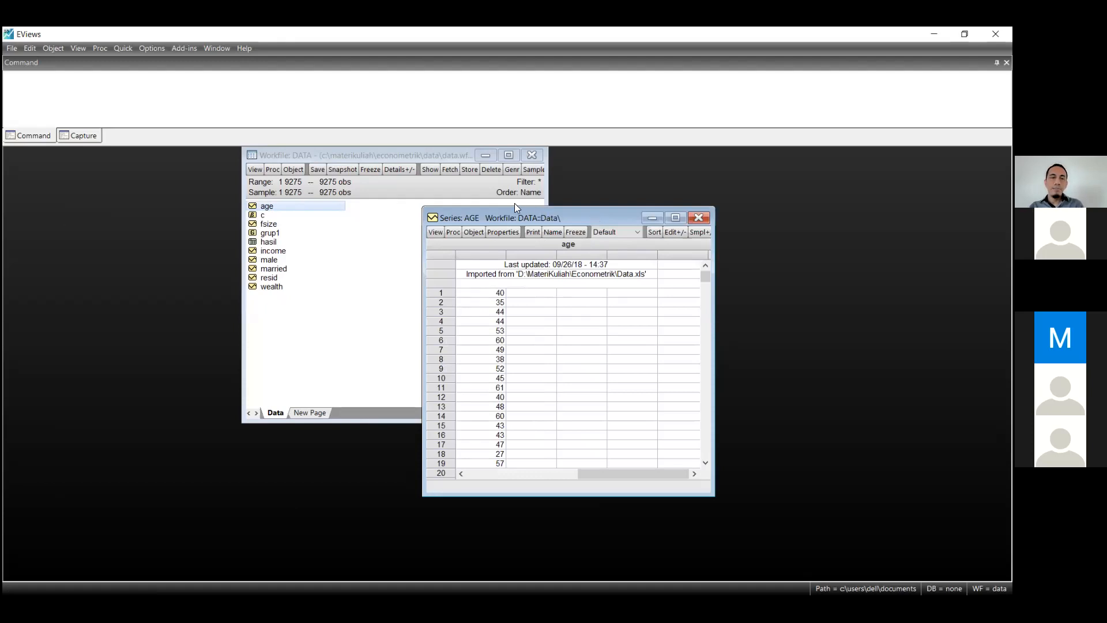
{"action": "left_click", "coordinate": [699, 217]}
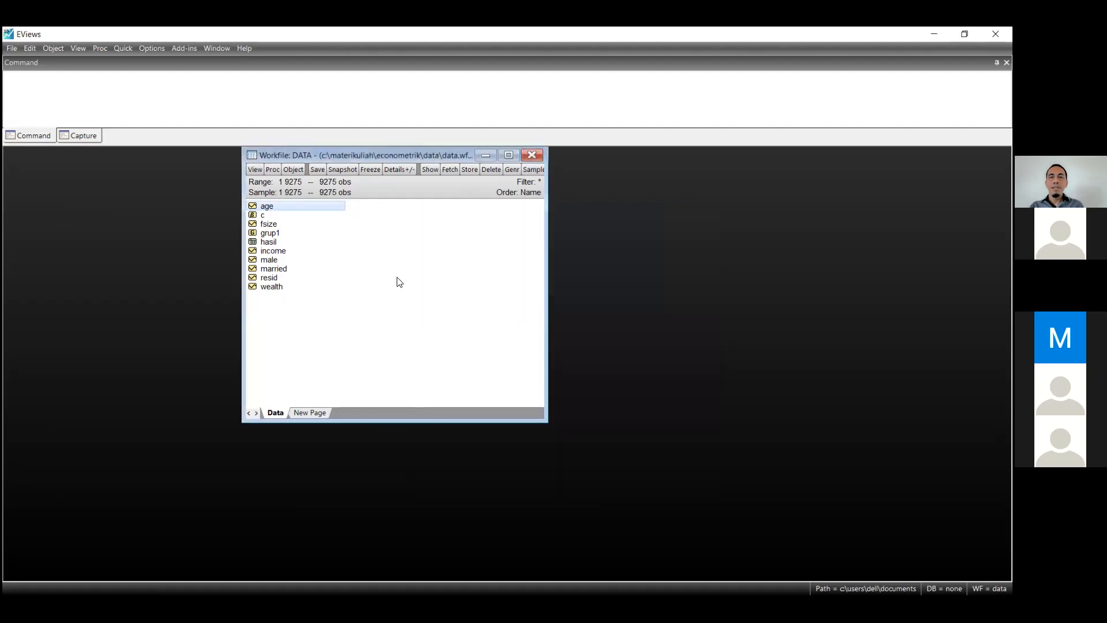
{"action": "left_click", "coordinate": [145, 50]}
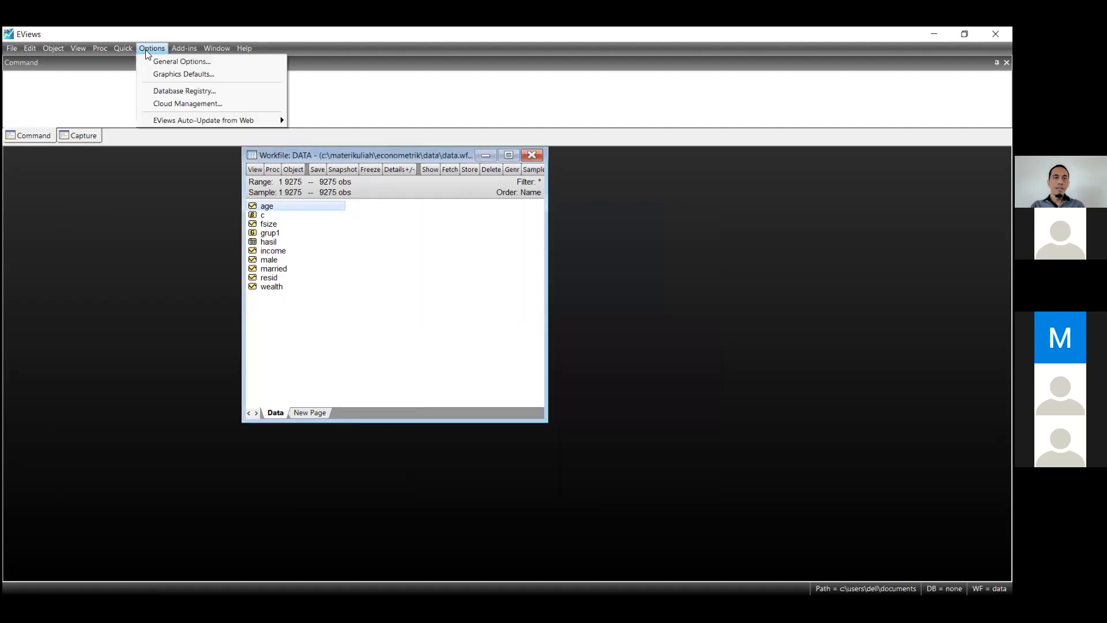
{"action": "mouse_move", "coordinate": [130, 50]}
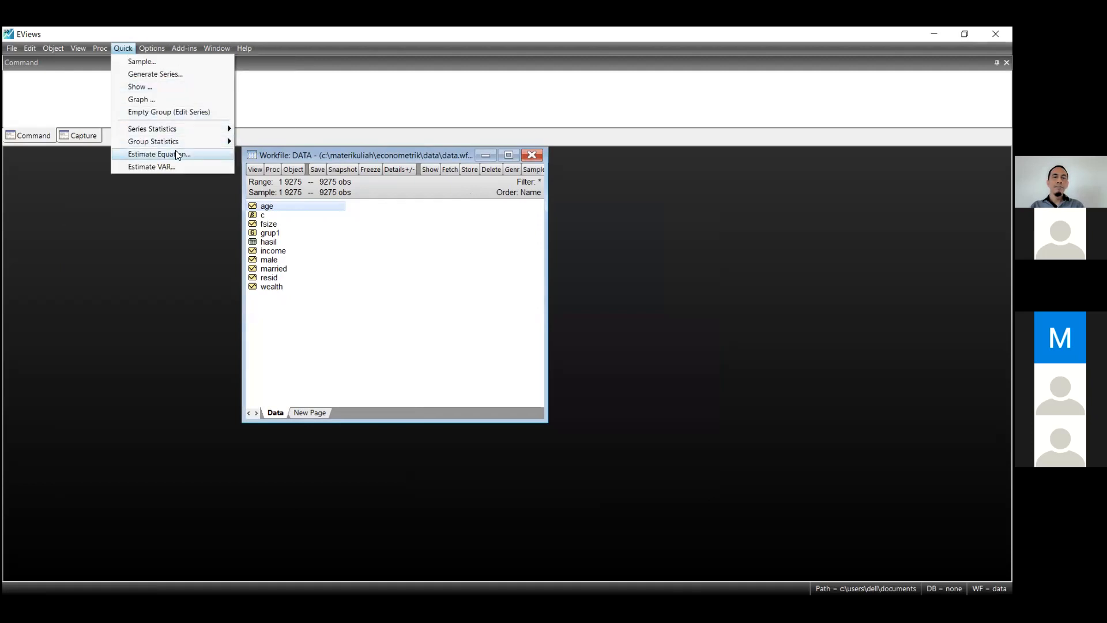
{"action": "left_click", "coordinate": [360, 272]}
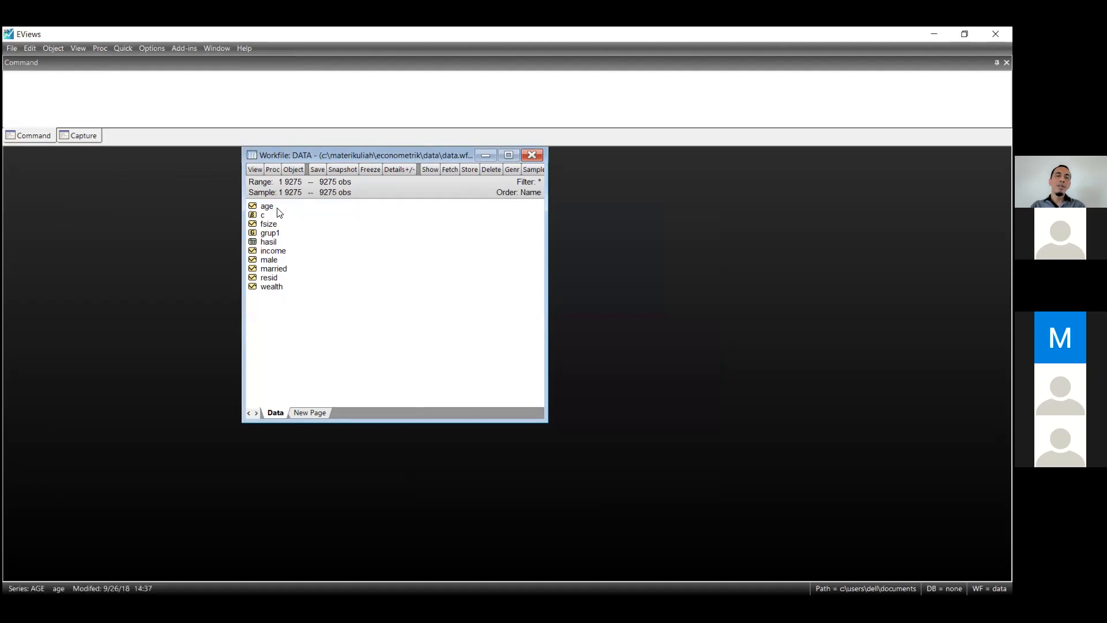
- Select the series wealth, income and age in that order and open them together as an equation
{"action": "left_click", "coordinate": [271, 286]}
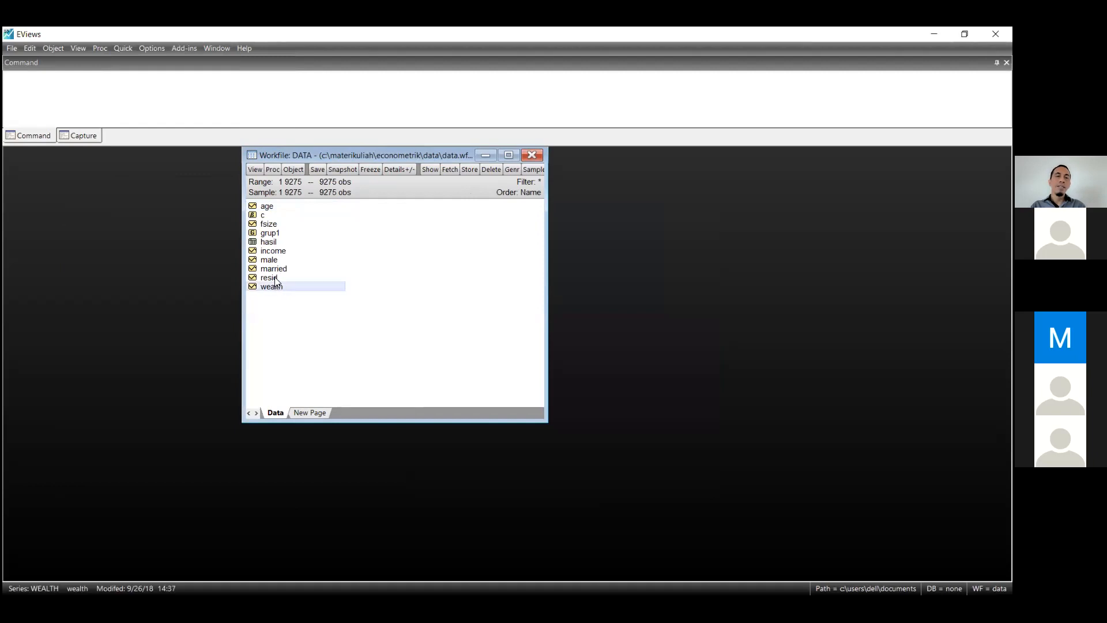
{"action": "left_click", "coordinate": [274, 253], "text": "ctrl"}
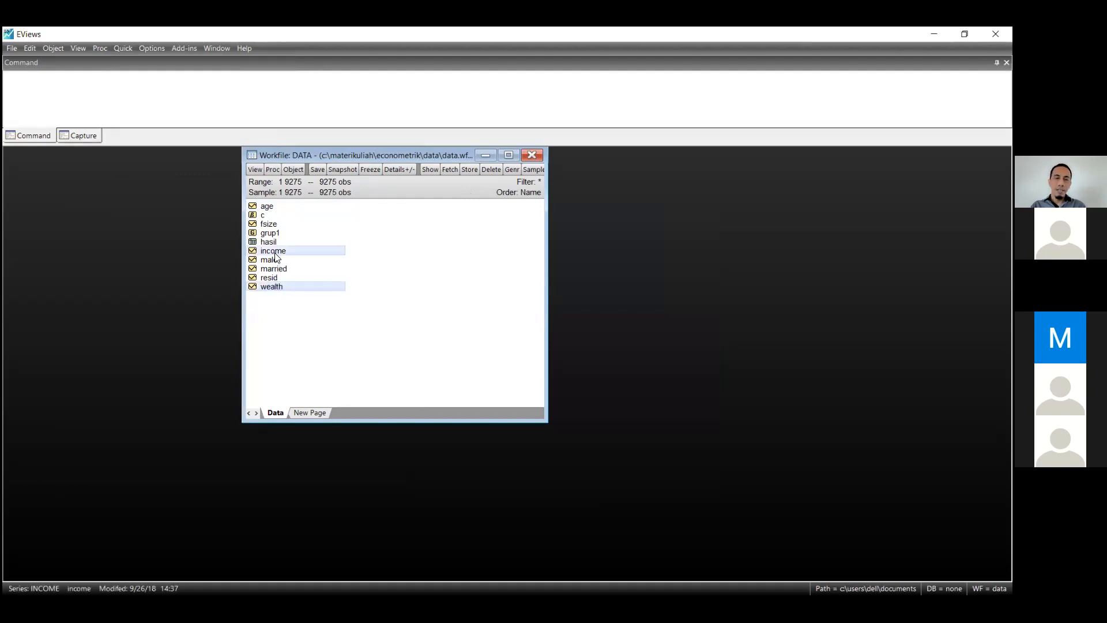
{"action": "left_click", "coordinate": [274, 214], "text": "ctrl"}
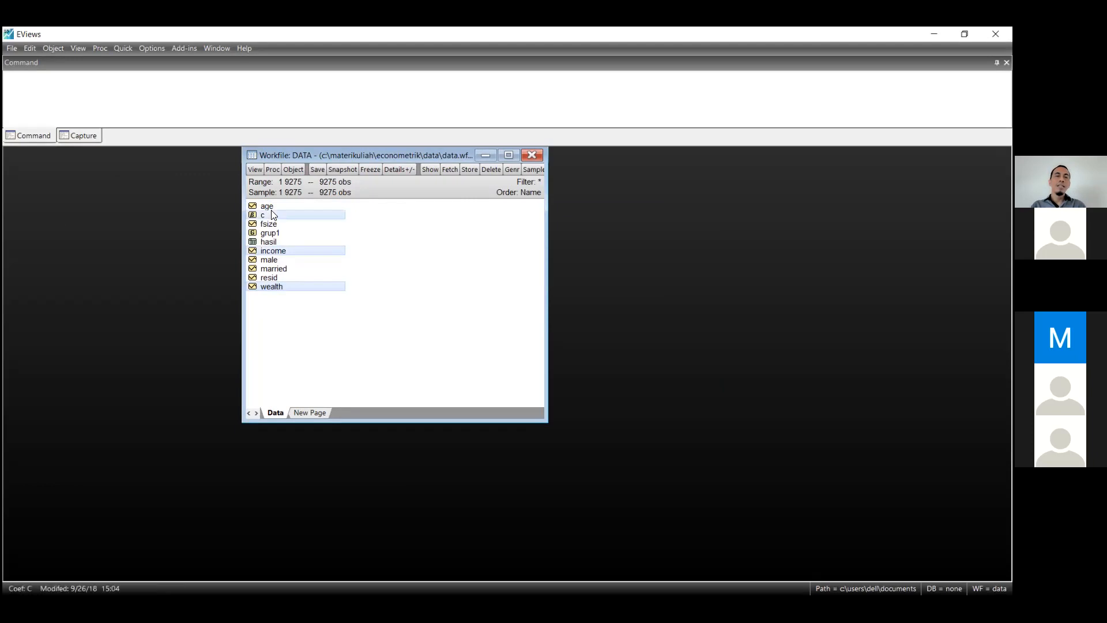
{"action": "left_click", "coordinate": [273, 216], "text": "ctrl"}
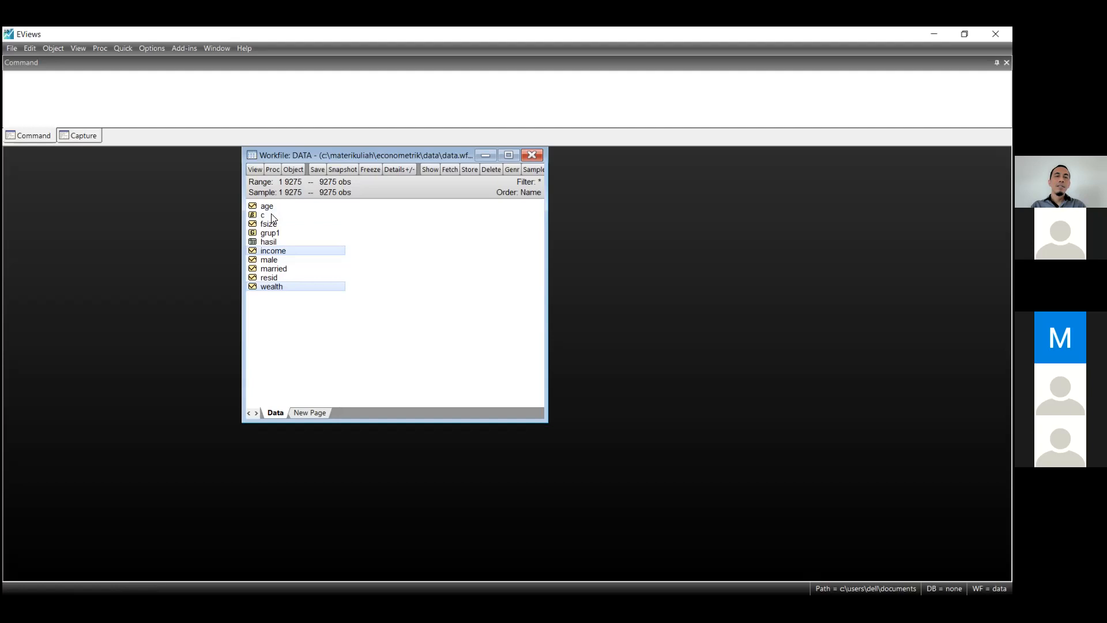
{"action": "left_click", "coordinate": [269, 208], "text": "ctrl"}
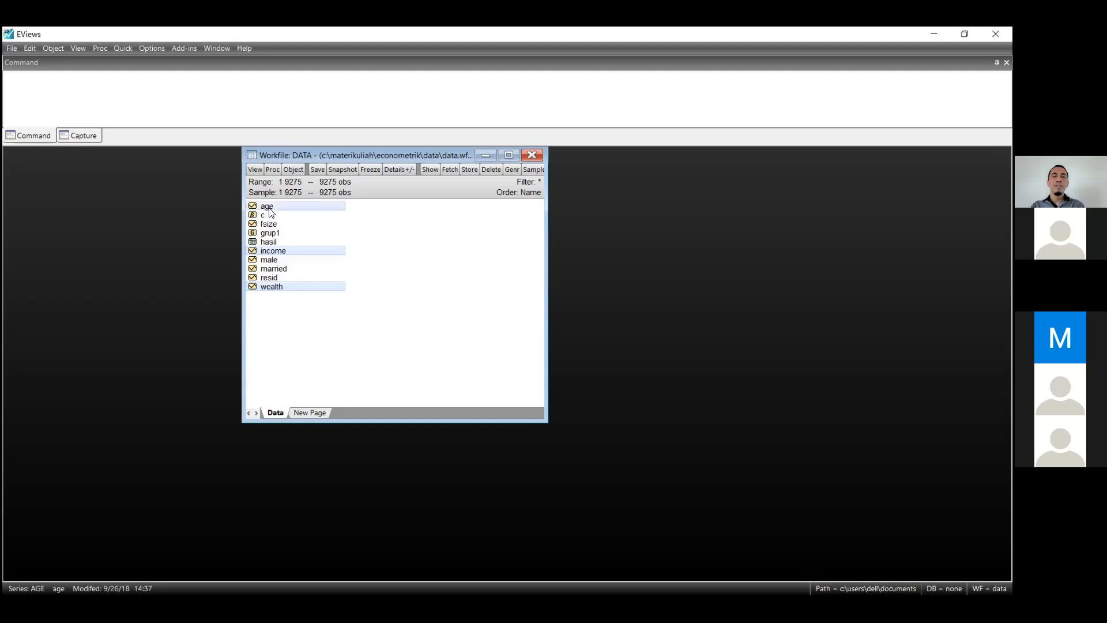
{"action": "right_click", "coordinate": [316, 208]}
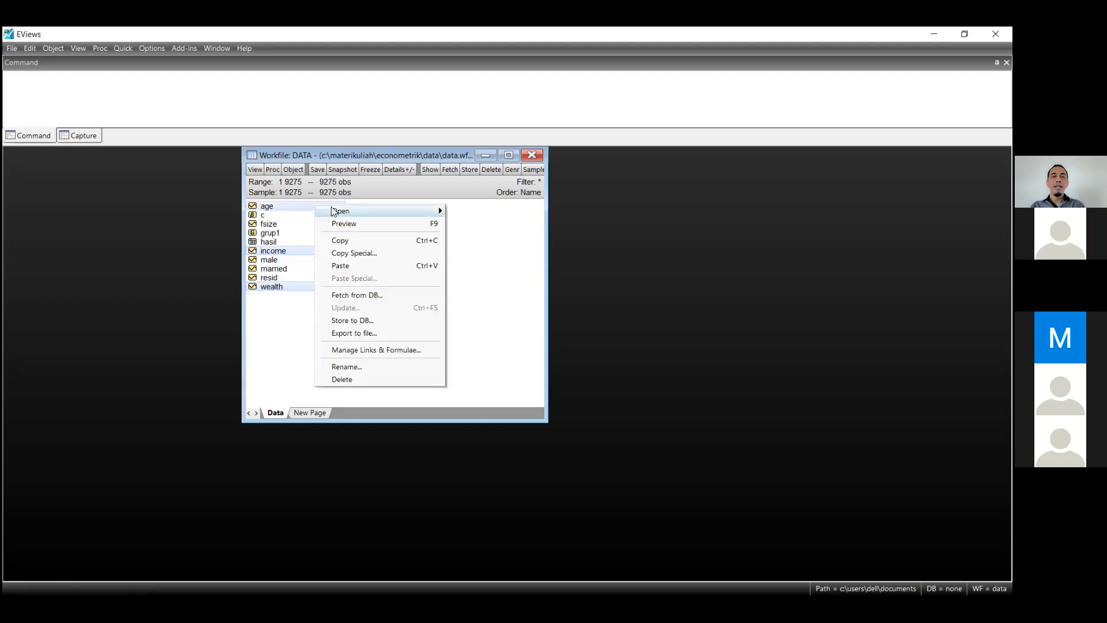
{"action": "mouse_move", "coordinate": [365, 210]}
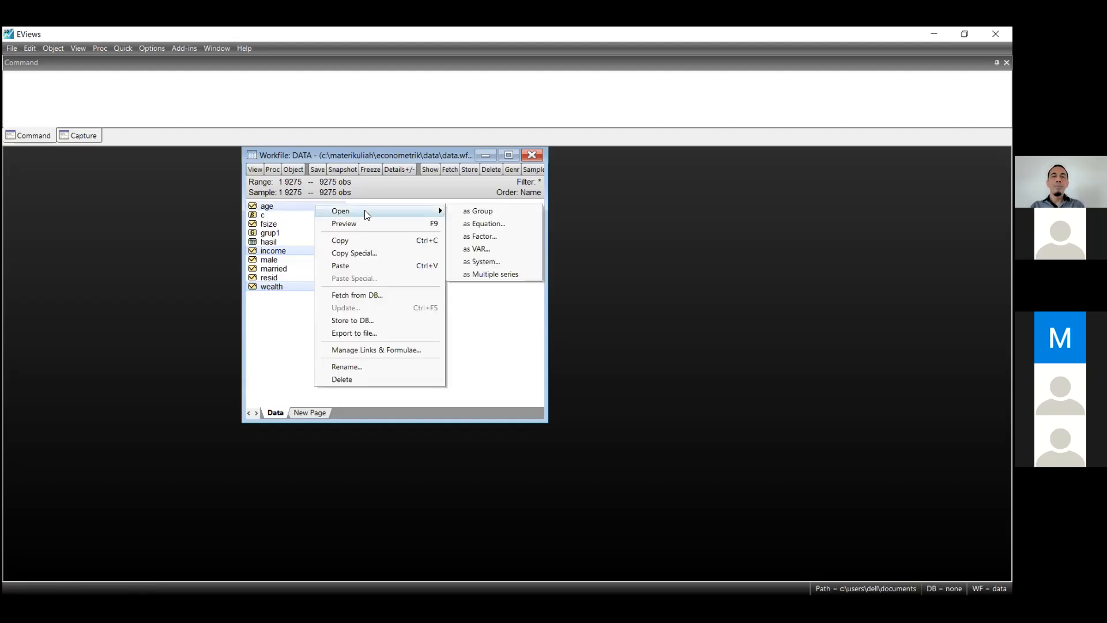
{"action": "left_click", "coordinate": [520, 224]}
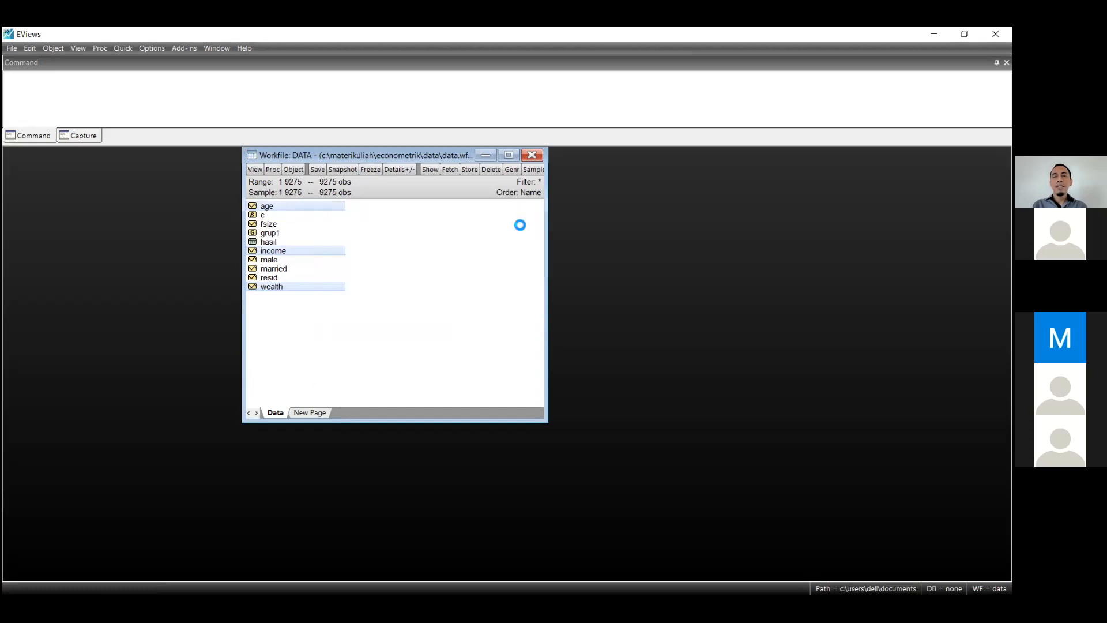
- Rearrange the equation specification to read "wealth c income age", with the constant directly after the dependent variable
{"action": "left_click", "coordinate": [433, 268]}
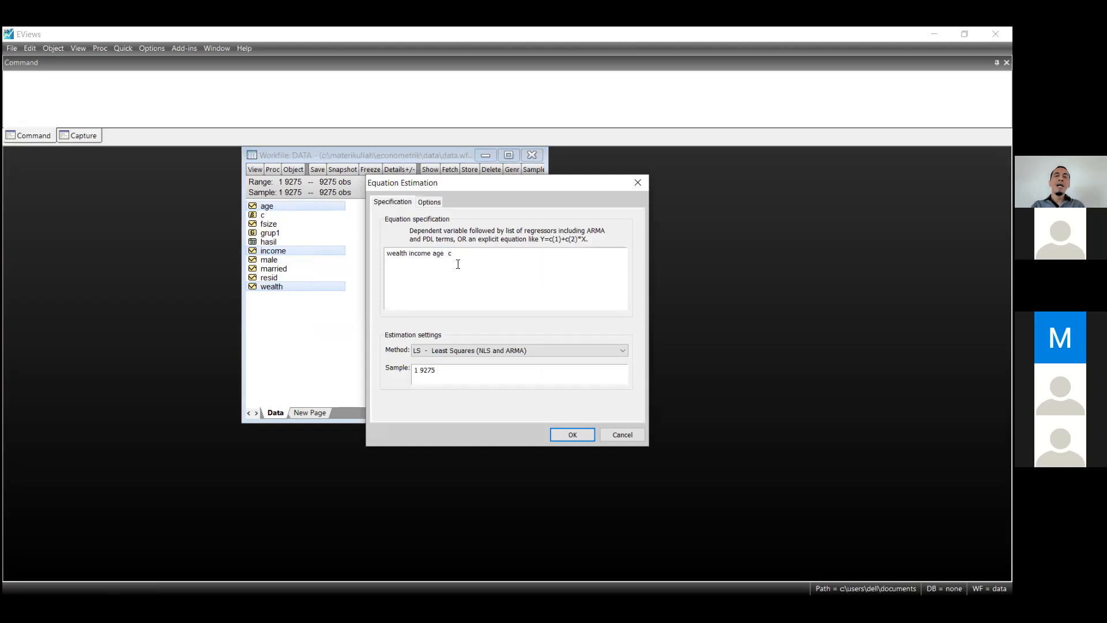
{"action": "type", "text": "c"}
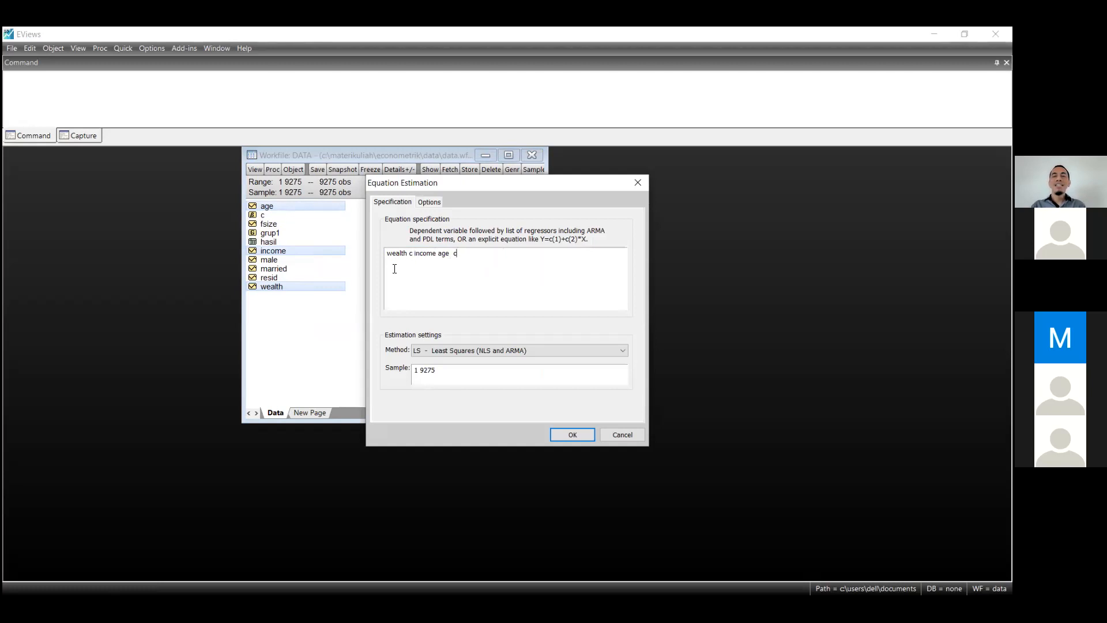
{"action": "left_click", "coordinate": [466, 255]}
{"action": "key", "text": "BackSpace"}
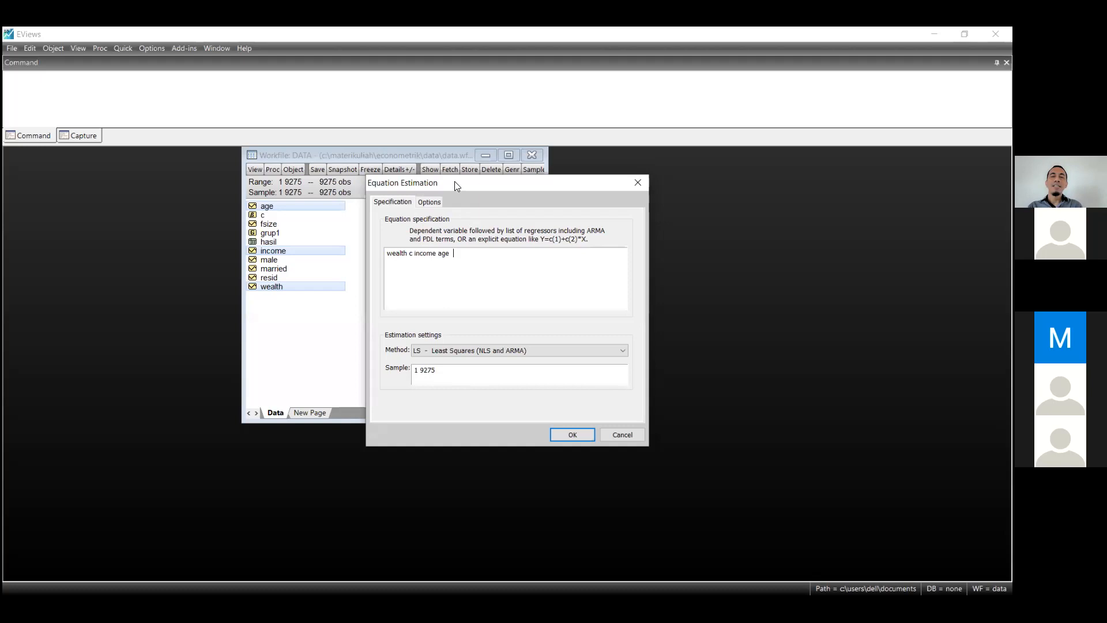
- Set the estimation sample to 1 100 and estimate the least squares equation
{"action": "left_click_drag", "start_coordinate": [456, 184], "coordinate": [455, 173]}
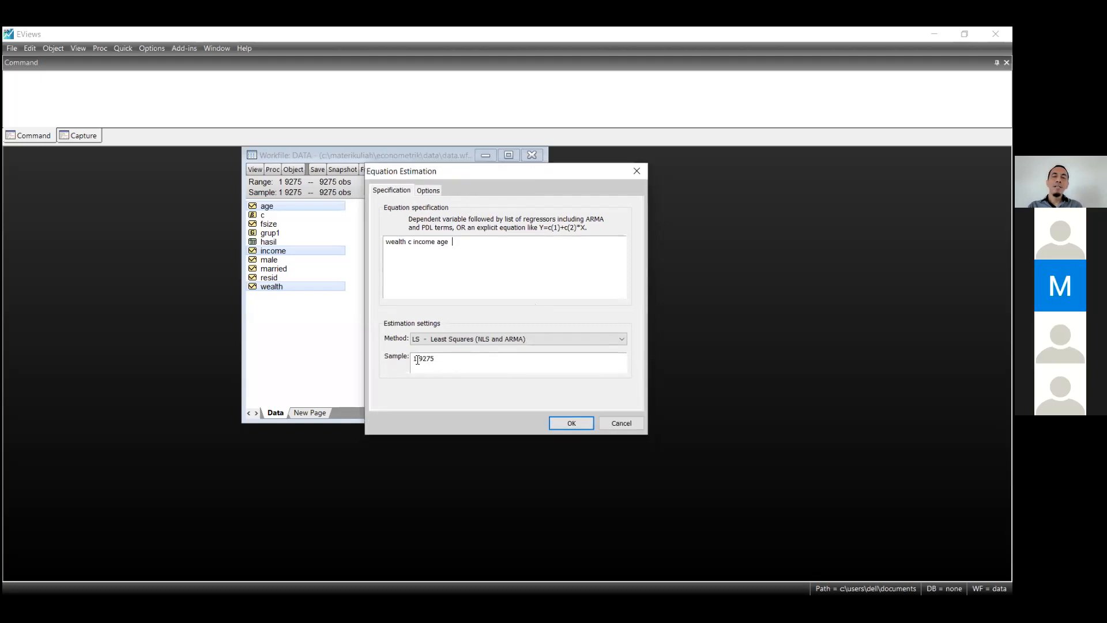
{"action": "left_click", "coordinate": [438, 359]}
{"action": "key", "text": "BackSpace"}
{"action": "key", "text": "BackSpace"}
{"action": "key", "text": "BackSpace"}
{"action": "key", "text": "BackSpace"}
{"action": "type", "text": "1 100"}
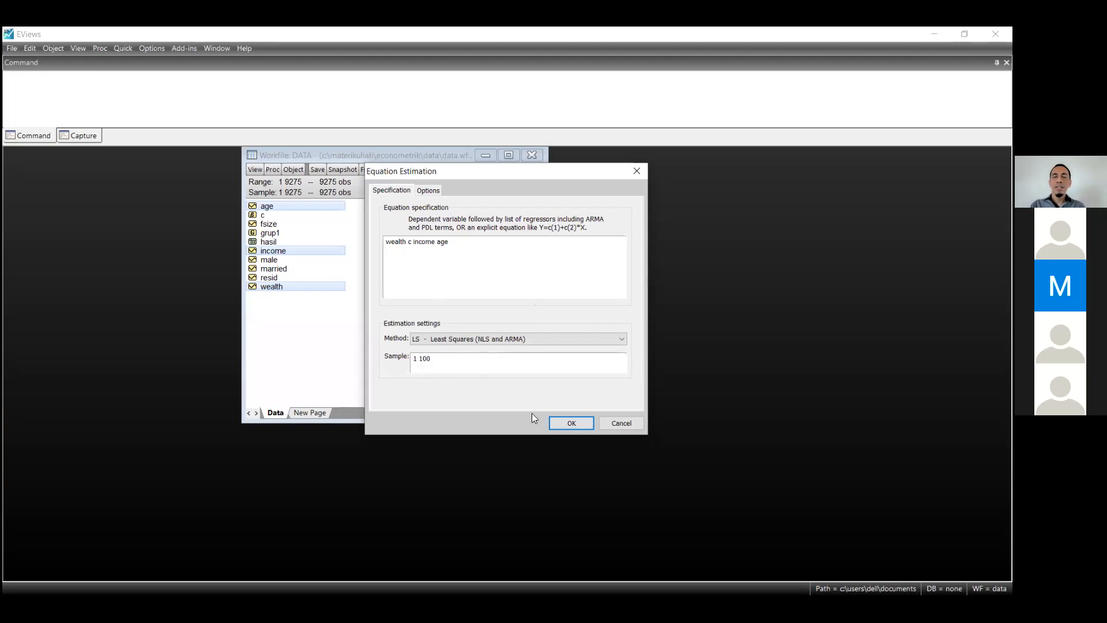
{"action": "left_click", "coordinate": [559, 423]}
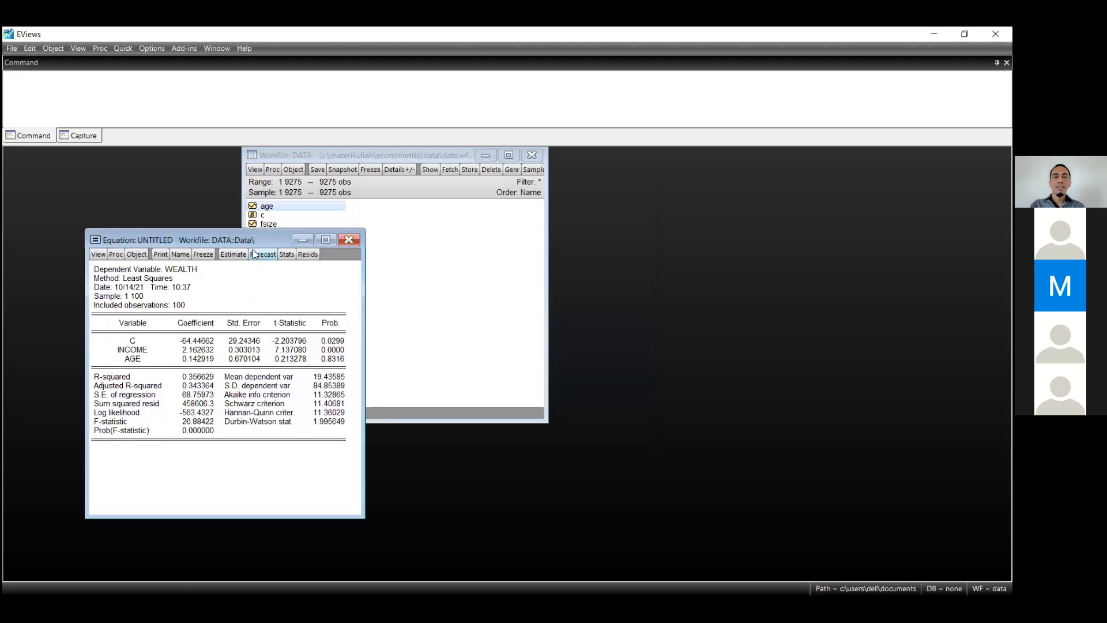
- Move the equation window beside the variable list and copy the entire regression output with numbers as displayed
{"action": "left_click_drag", "start_coordinate": [246, 241], "coordinate": [481, 186]}
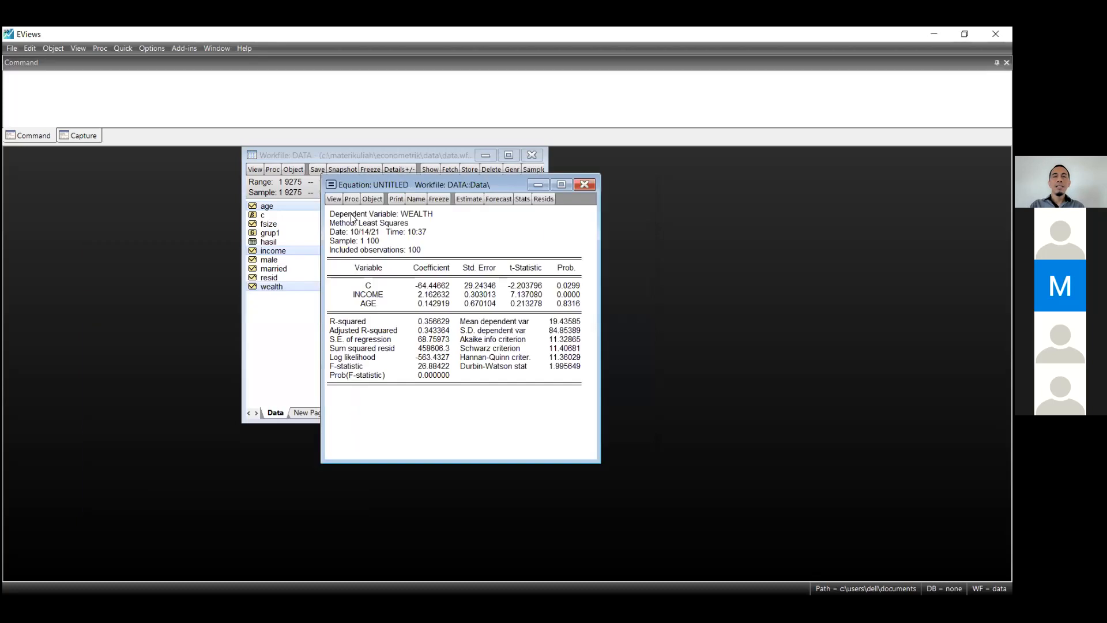
{"action": "left_click_drag", "start_coordinate": [328, 211], "coordinate": [588, 390]}
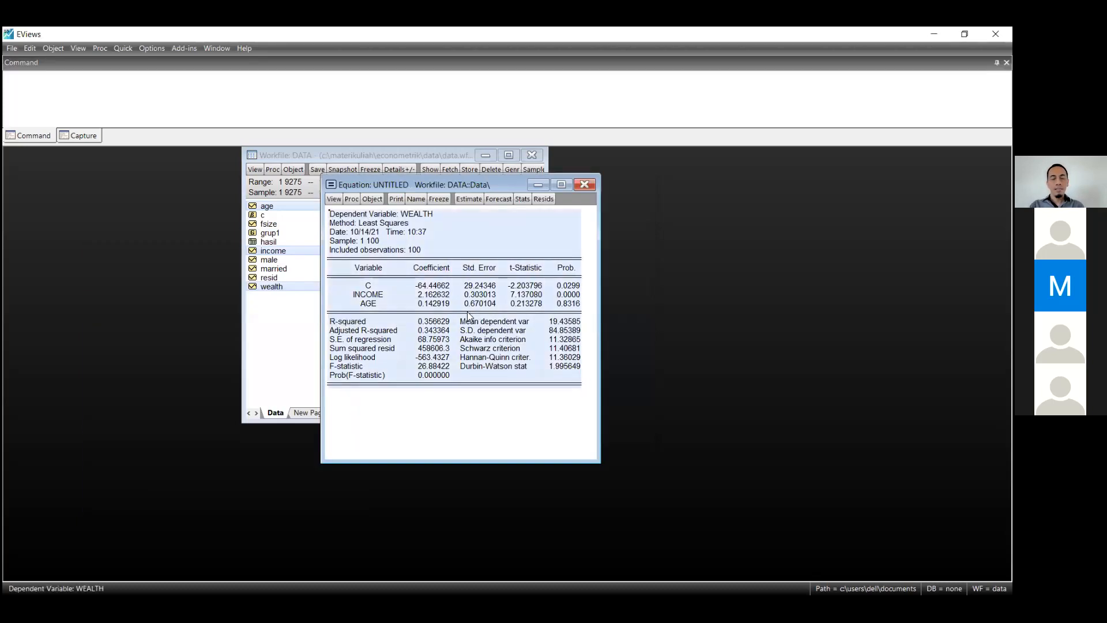
{"action": "key", "text": "ctrl+c"}
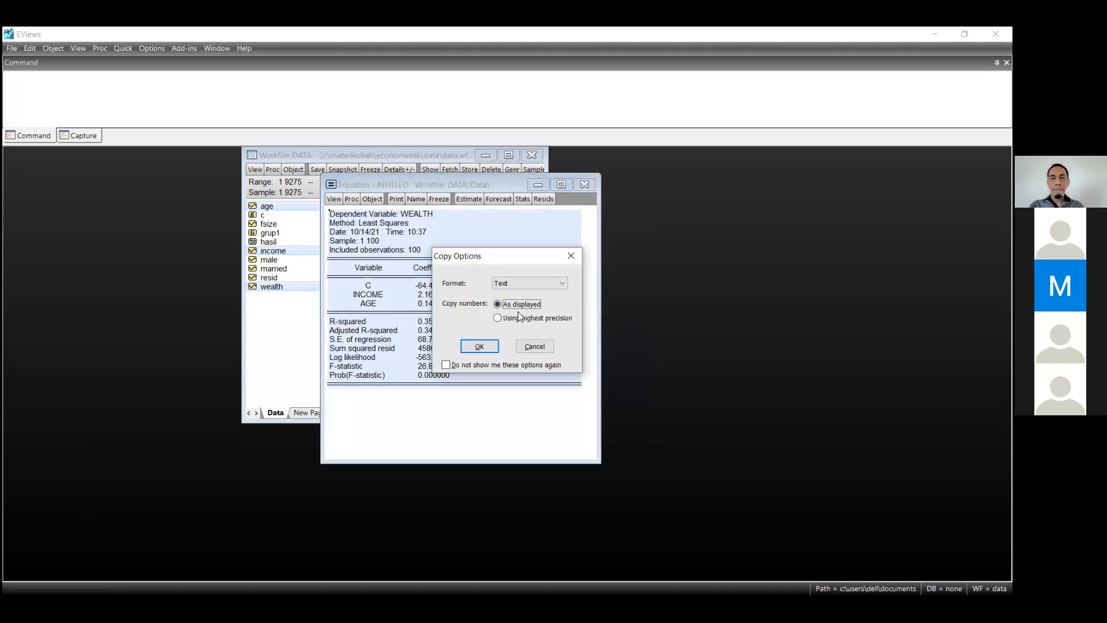
{"action": "left_click", "coordinate": [471, 347]}
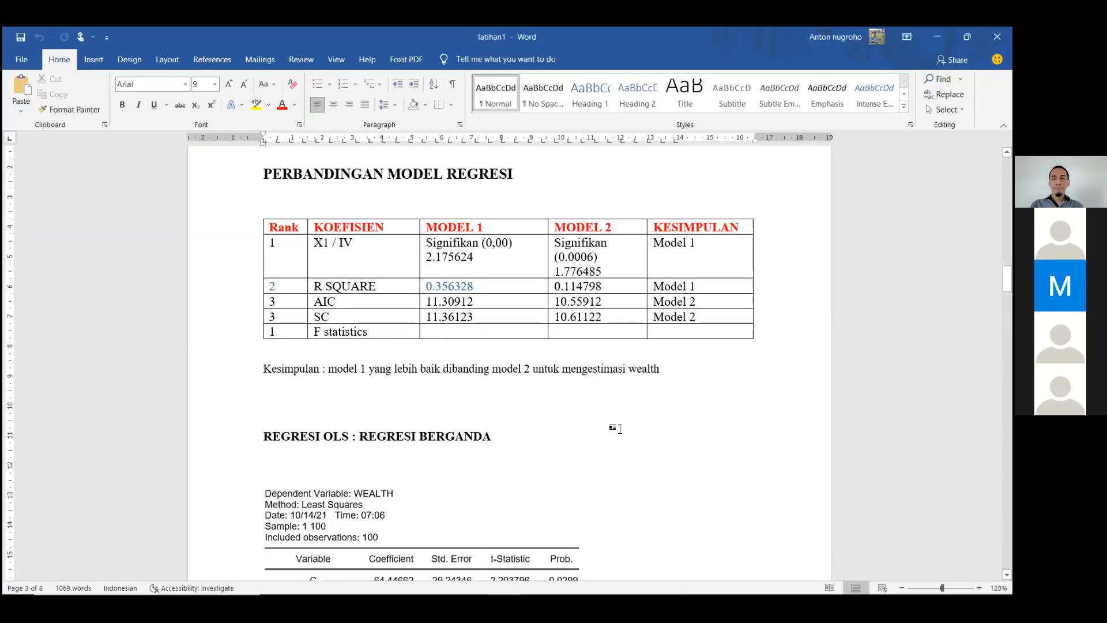
- In the Word document, examine the multiple regression output under "REGRESI OLS : REGRESI BERGANDA", including the dependent variable and included observations
{"action": "scroll", "coordinate": [619, 428], "scroll_direction": "down", "scroll_amount": 3}
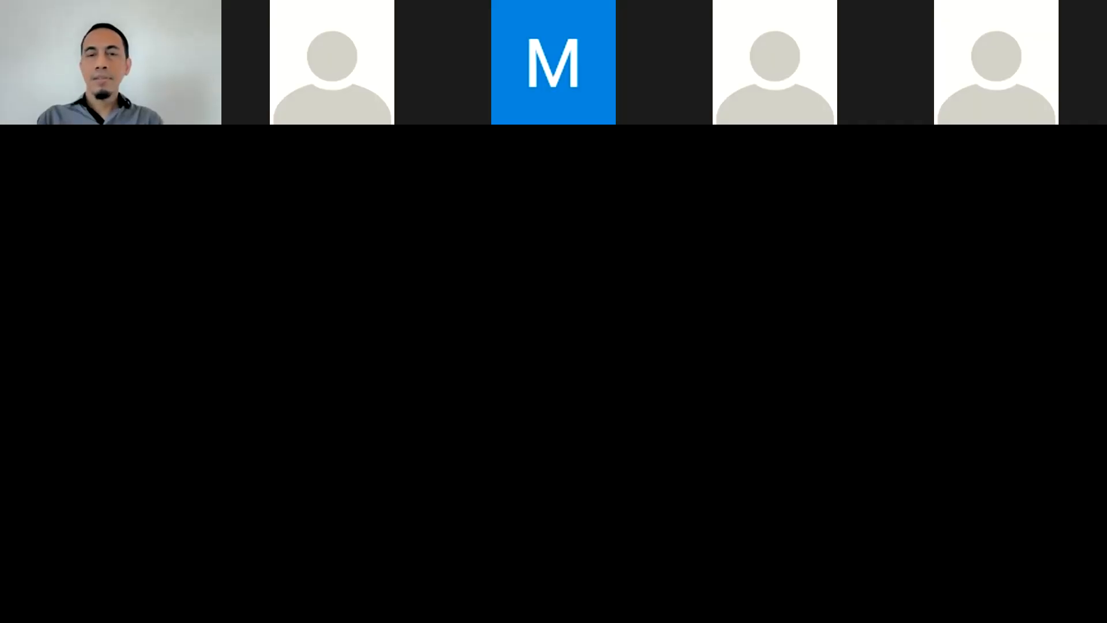
{"action": "scroll", "coordinate": [600, 409], "scroll_direction": "down", "scroll_amount": 1}
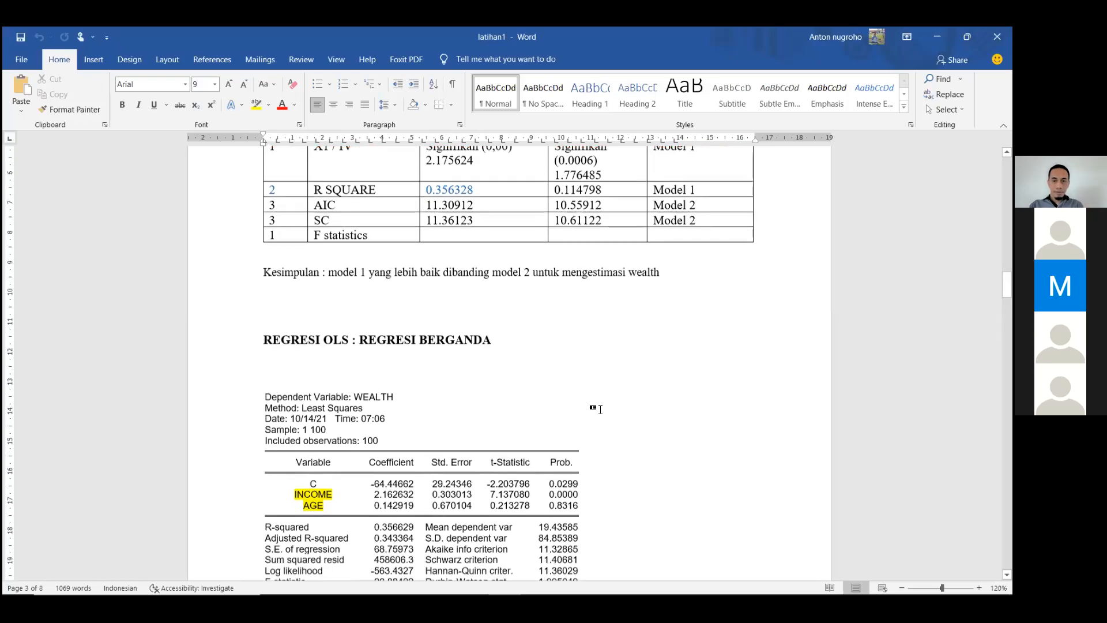
{"action": "scroll", "coordinate": [600, 410], "scroll_direction": "down", "scroll_amount": 3}
{"action": "scroll", "coordinate": [597, 407], "scroll_direction": "up", "scroll_amount": 1}
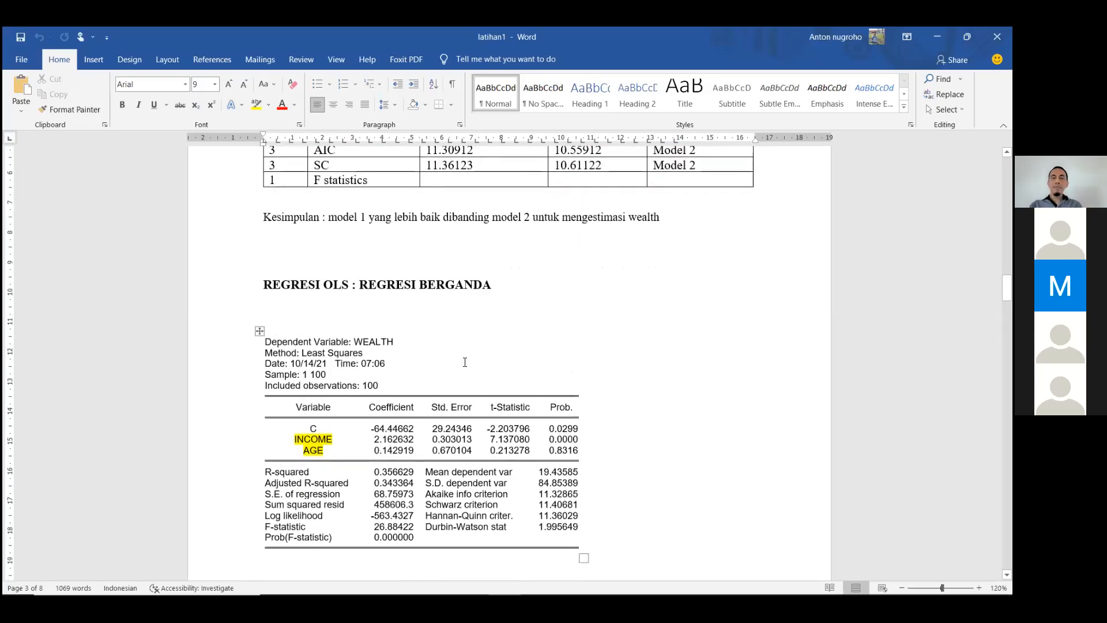
{"action": "scroll", "coordinate": [518, 358], "scroll_direction": "up", "scroll_amount": 1, "text": "ctrl"}
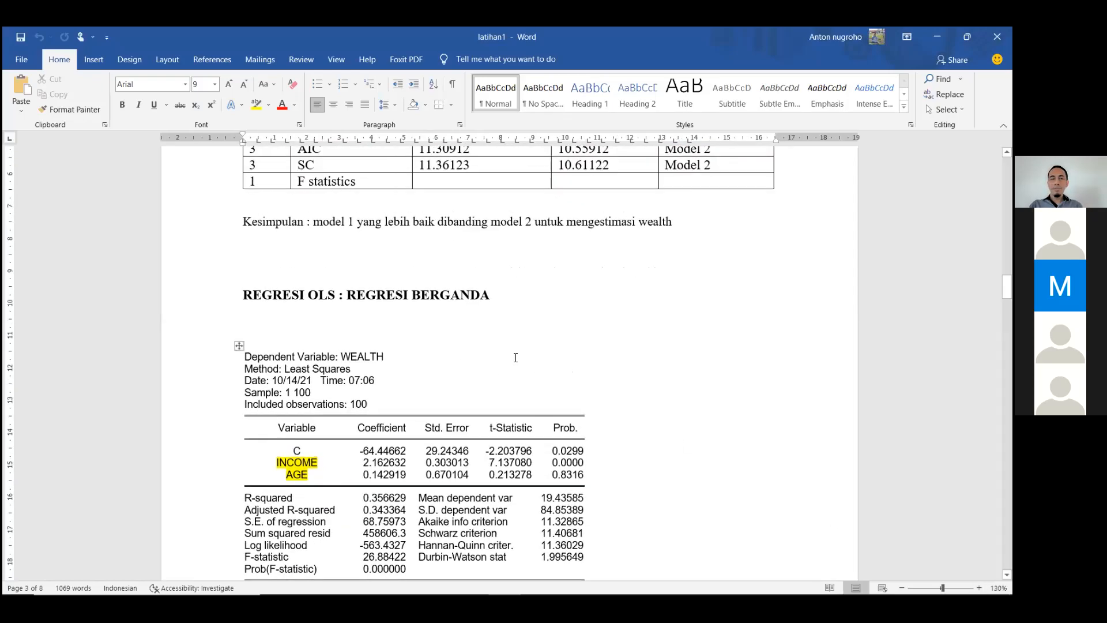
{"action": "scroll", "coordinate": [459, 359], "scroll_direction": "down", "scroll_amount": 1}
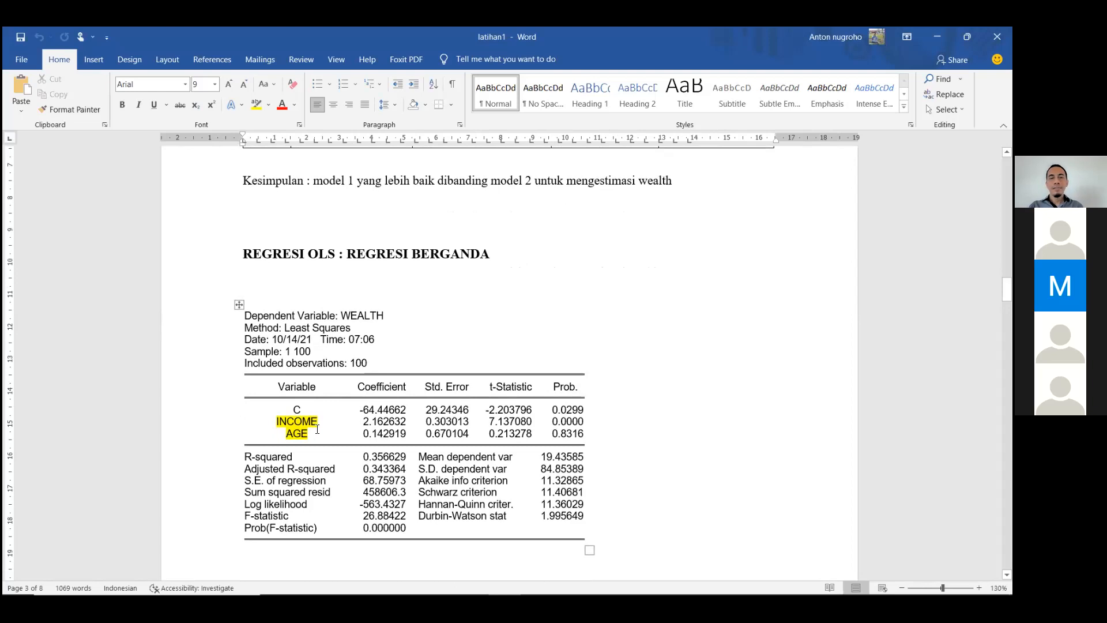
{"action": "left_click_drag", "start_coordinate": [395, 315], "coordinate": [347, 320]}
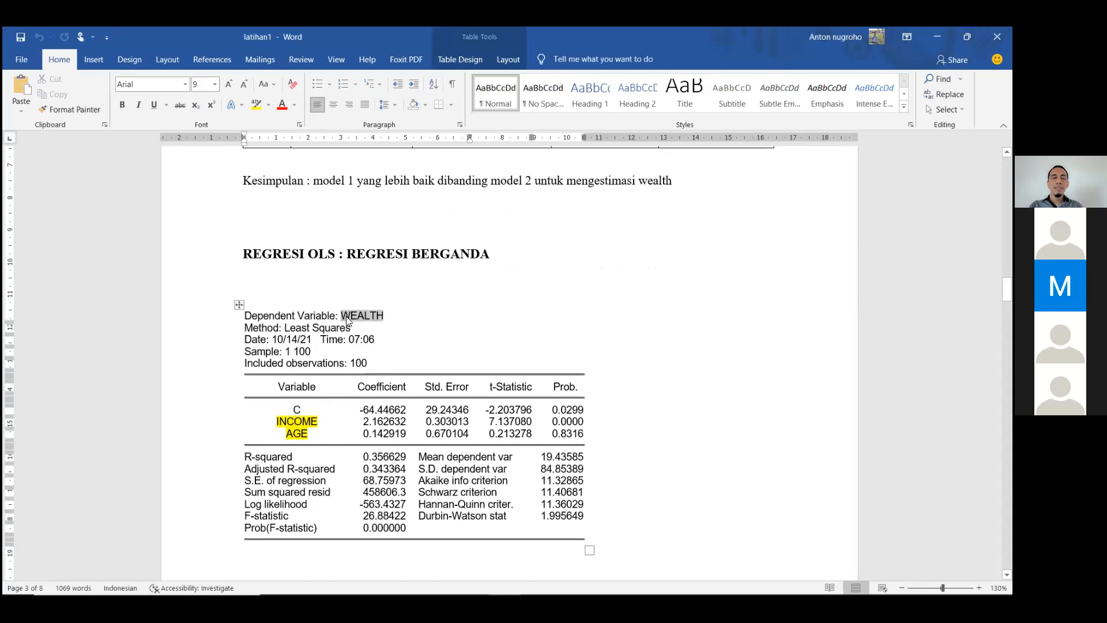
{"action": "left_click_drag", "start_coordinate": [367, 363], "coordinate": [353, 363]}
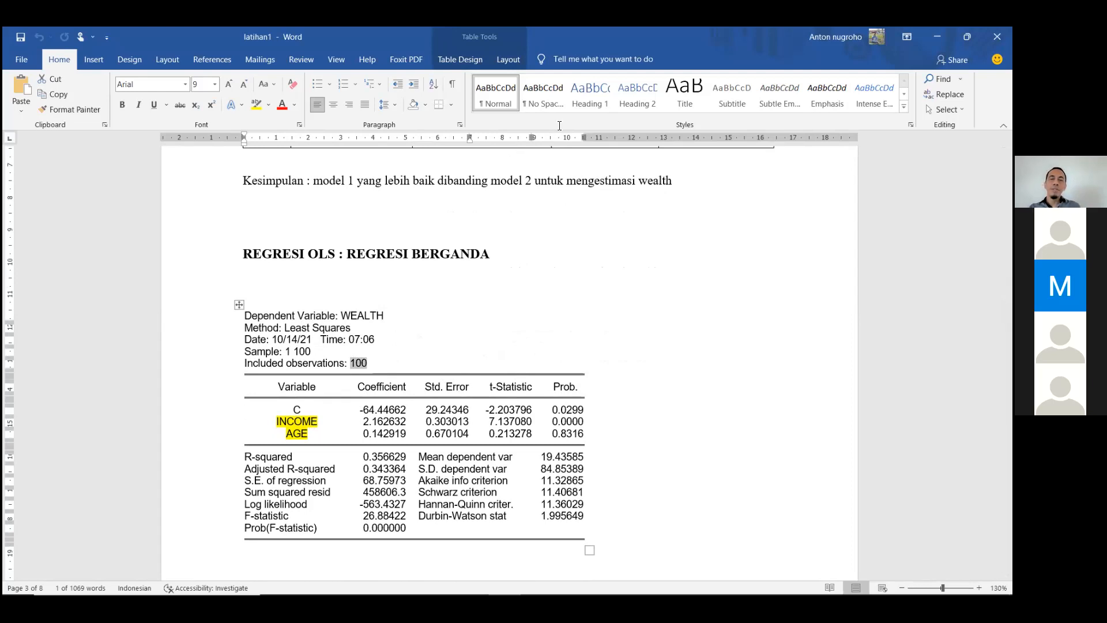
{"action": "scroll", "coordinate": [485, 311], "scroll_direction": "down", "scroll_amount": 1}
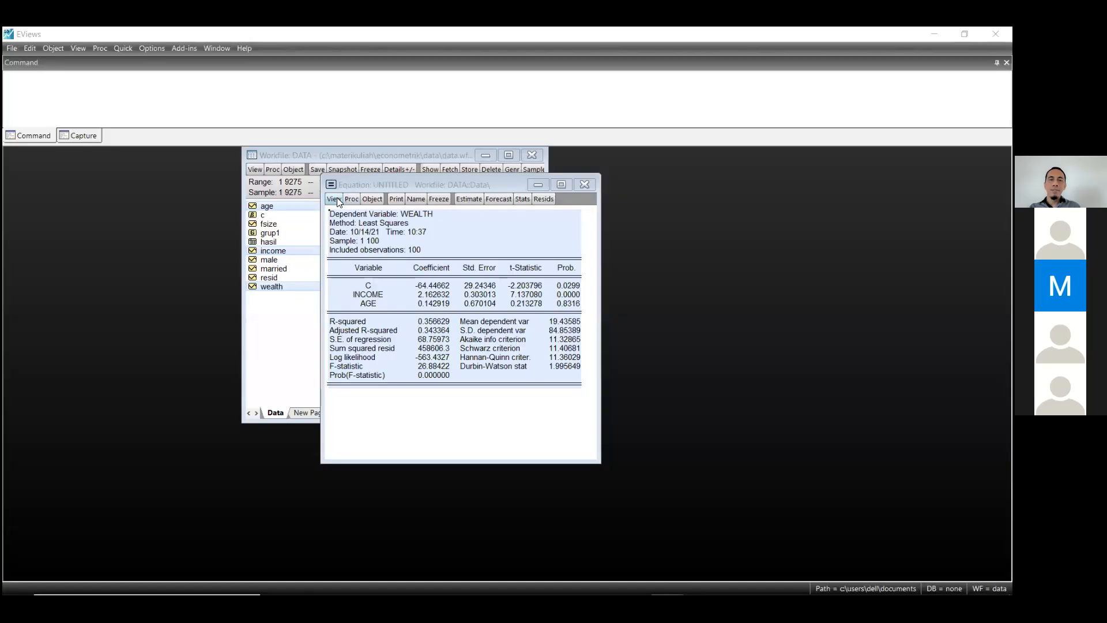
- In EViews, display the equation's Representations and widen its window so the substituted-coefficients equation fits on one line
{"action": "left_click", "coordinate": [337, 198]}
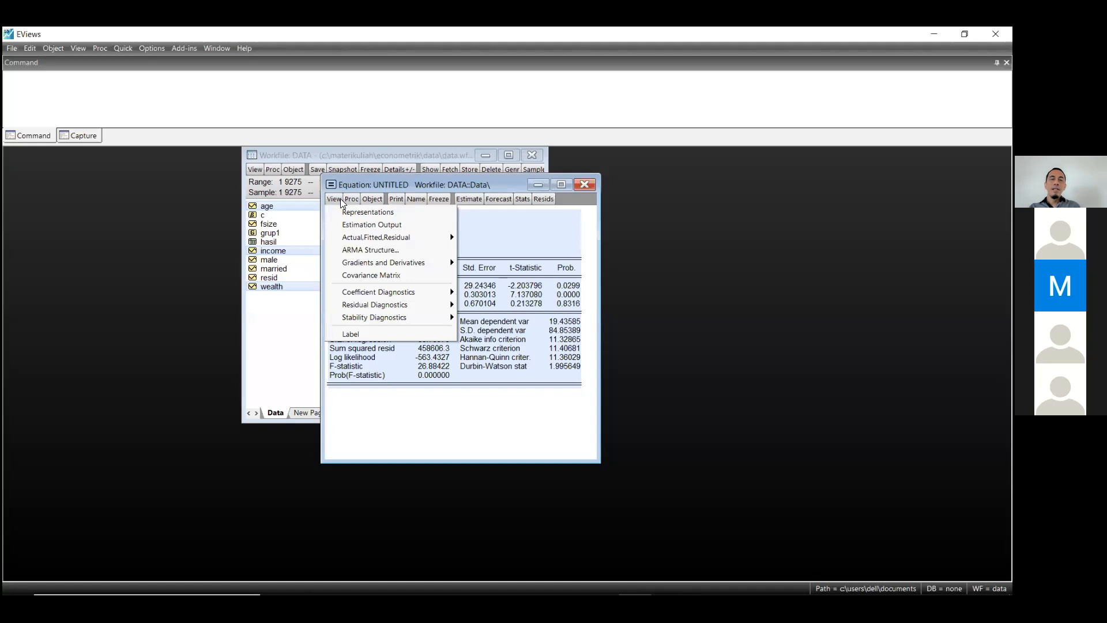
{"action": "left_click", "coordinate": [359, 224]}
{"action": "left_click", "coordinate": [333, 199]}
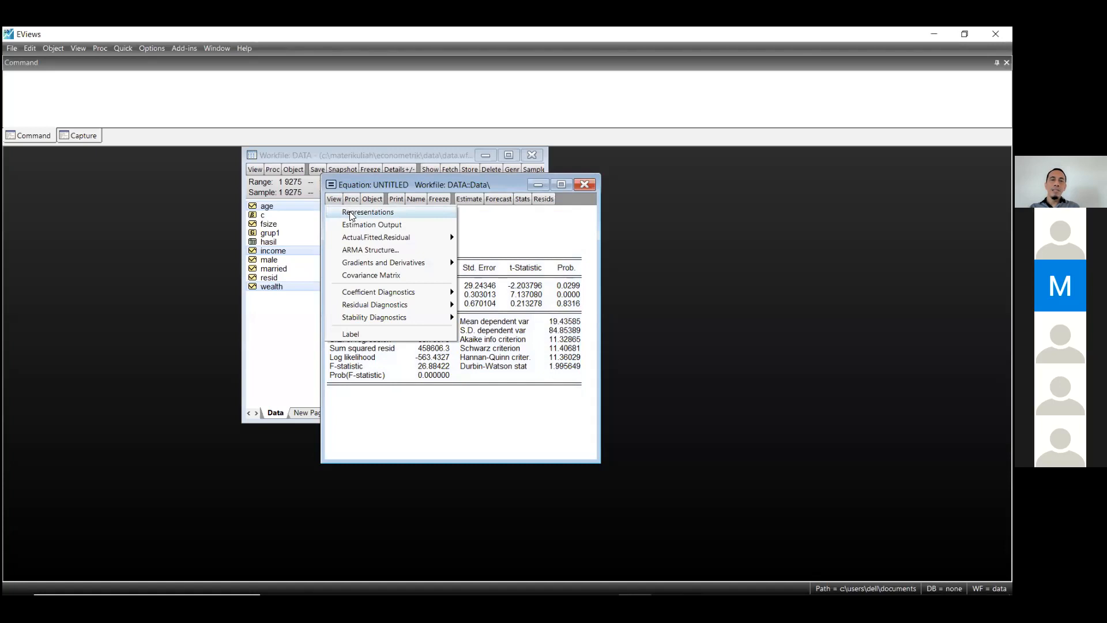
{"action": "left_click", "coordinate": [351, 214]}
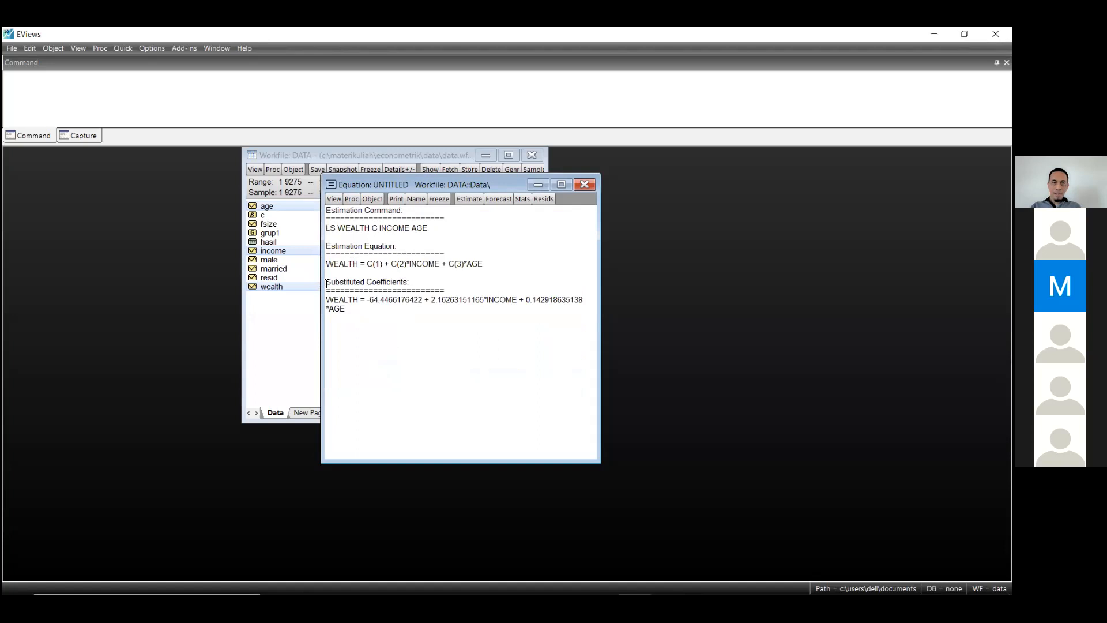
{"action": "left_click_drag", "start_coordinate": [327, 296], "coordinate": [356, 312]}
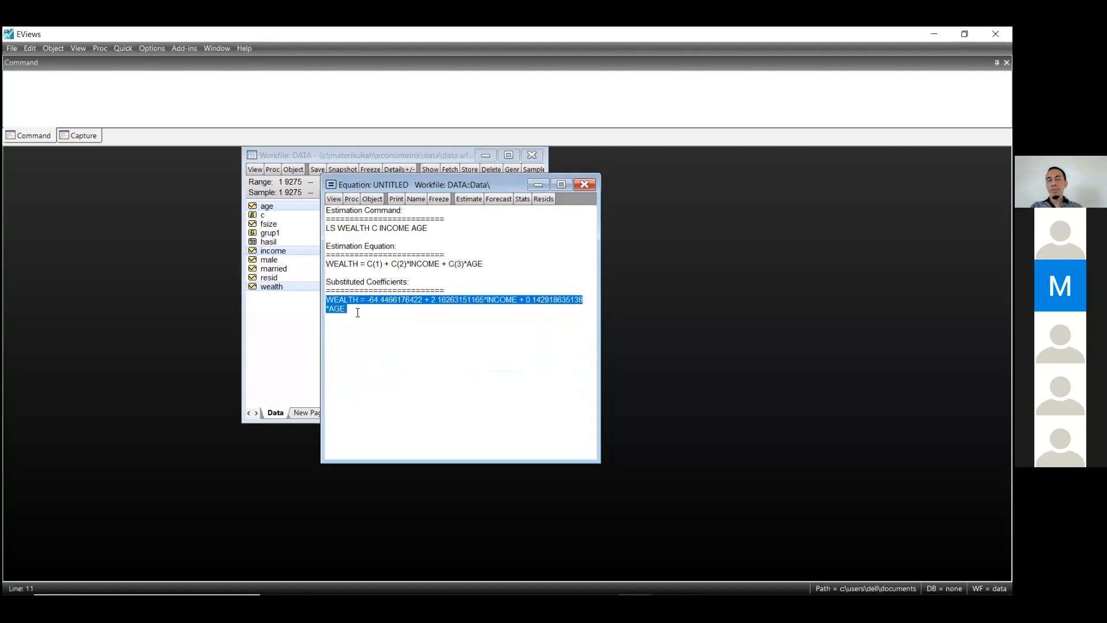
{"action": "left_click", "coordinate": [359, 318]}
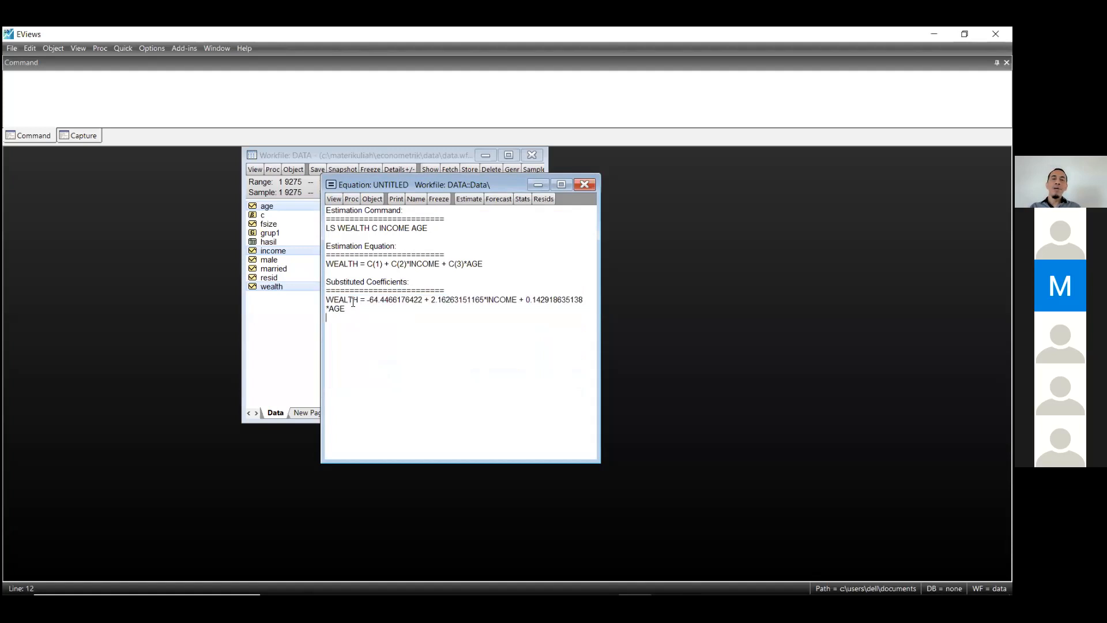
{"action": "left_click_drag", "start_coordinate": [598, 287], "coordinate": [732, 285]}
- Examine the substituted-coefficients equation term by term, covering WEALTH, the constant and the income coefficient
{"action": "double_click", "coordinate": [344, 300]}
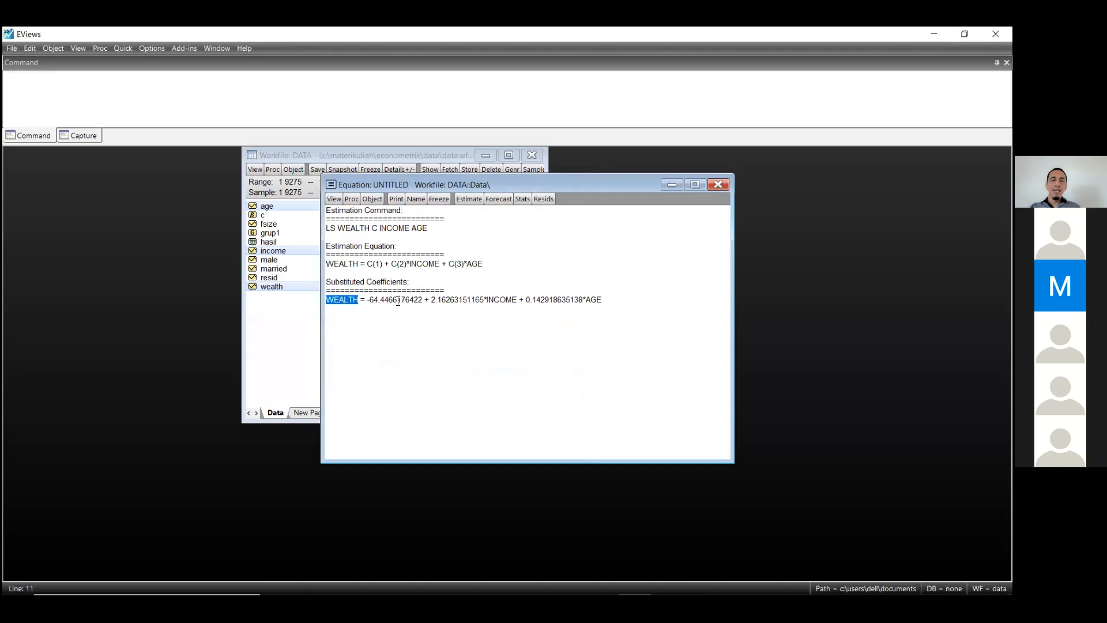
{"action": "double_click", "coordinate": [381, 301]}
{"action": "left_click_drag", "start_coordinate": [368, 301], "coordinate": [420, 297]}
{"action": "left_click", "coordinate": [421, 299]}
{"action": "left_click_drag", "start_coordinate": [422, 301], "coordinate": [370, 300]}
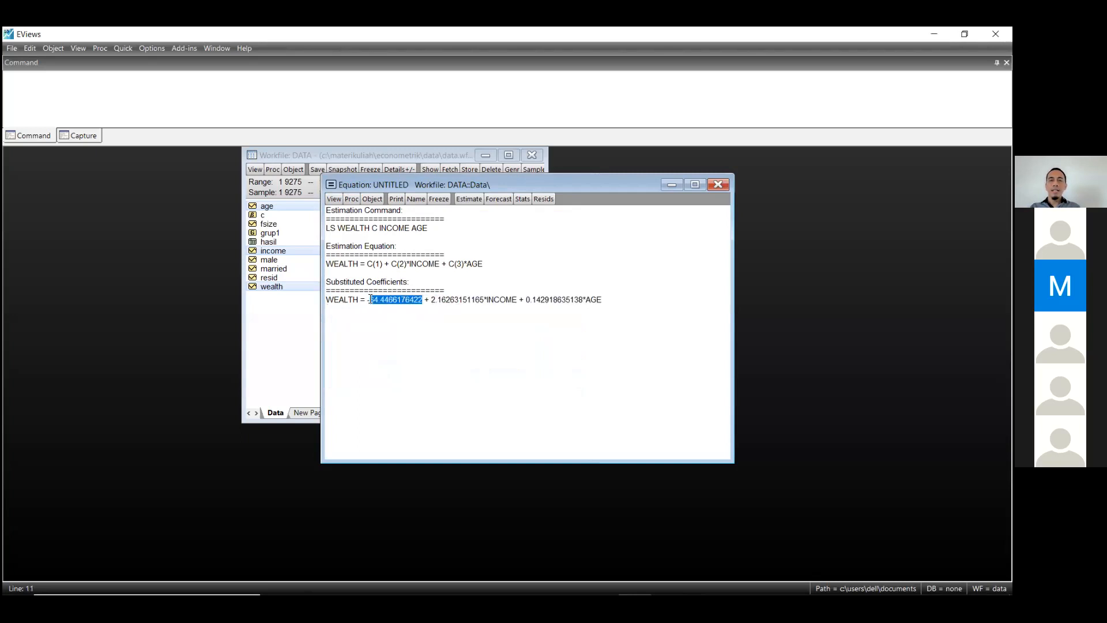
{"action": "left_click", "coordinate": [422, 301]}
{"action": "left_click_drag", "start_coordinate": [422, 301], "coordinate": [482, 301]}
{"action": "left_click", "coordinate": [415, 314]}
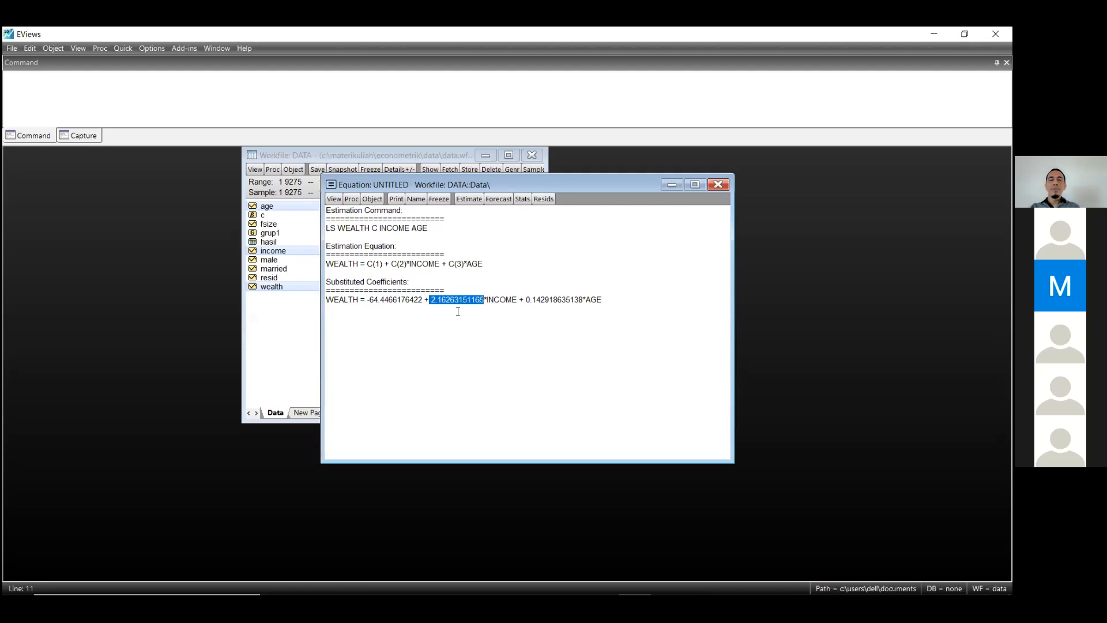
{"action": "left_click", "coordinate": [457, 309]}
- Copy the complete representations text, from the estimation command through the substituted coefficients
{"action": "left_click_drag", "start_coordinate": [326, 209], "coordinate": [618, 321]}
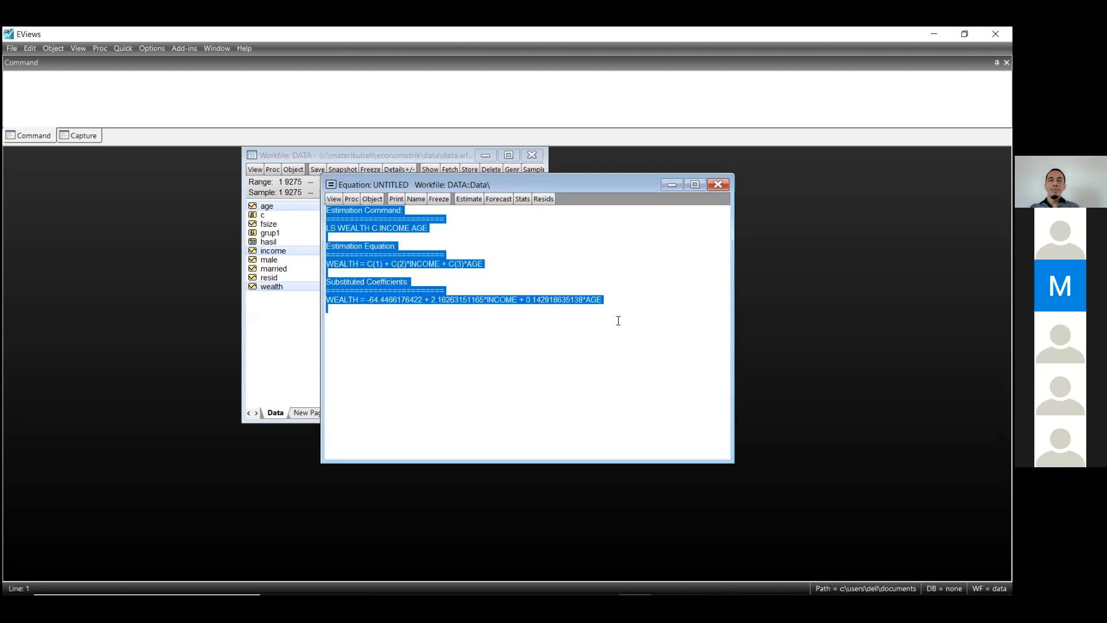
{"action": "right_click", "coordinate": [407, 258]}
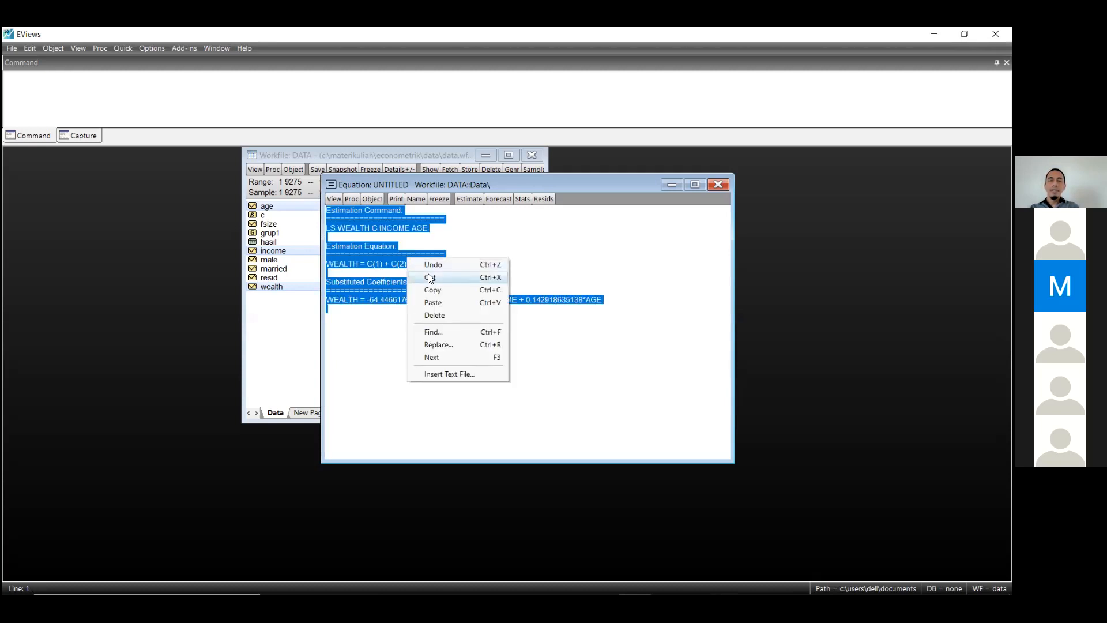
{"action": "left_click", "coordinate": [436, 289]}
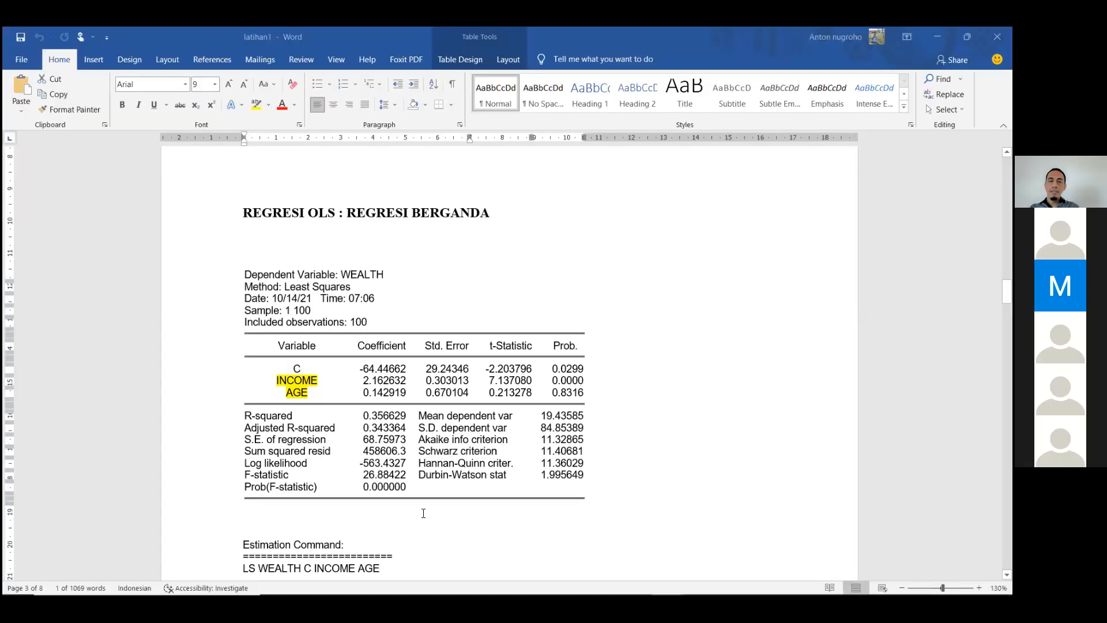
- In the Word document, insert a blank line between the estimated WEALTH equation and the "C=kontanta=b0" line
{"action": "scroll", "coordinate": [421, 504], "scroll_direction": "down", "scroll_amount": 4}
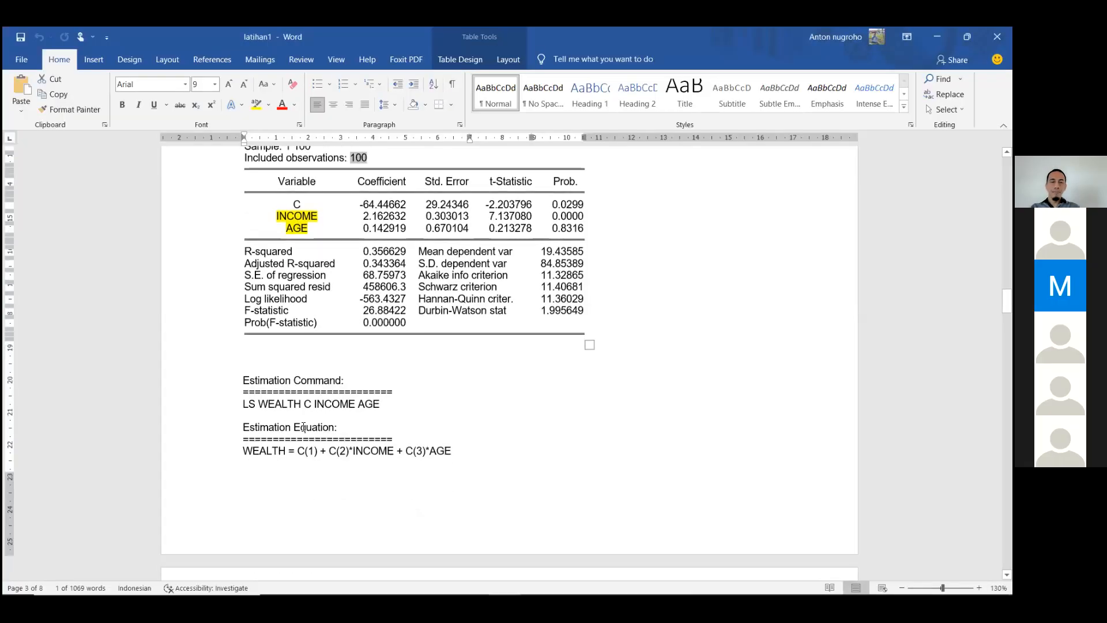
{"action": "scroll", "coordinate": [271, 403], "scroll_direction": "down", "scroll_amount": 6}
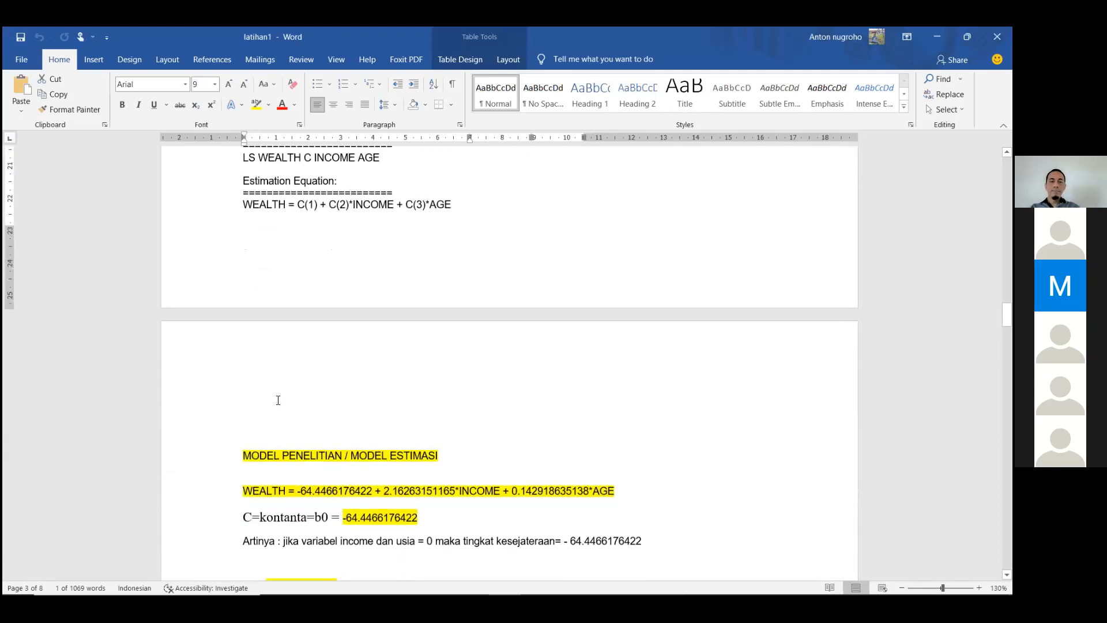
{"action": "scroll", "coordinate": [278, 399], "scroll_direction": "up", "scroll_amount": 1}
{"action": "left_click", "coordinate": [245, 558]}
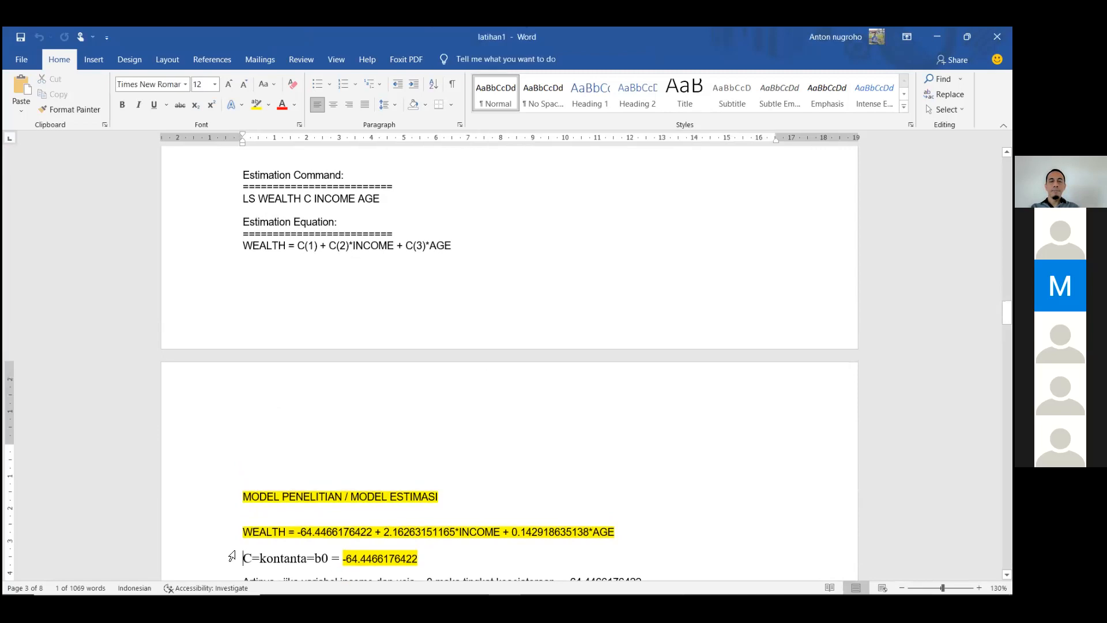
{"action": "key", "text": "Return"}
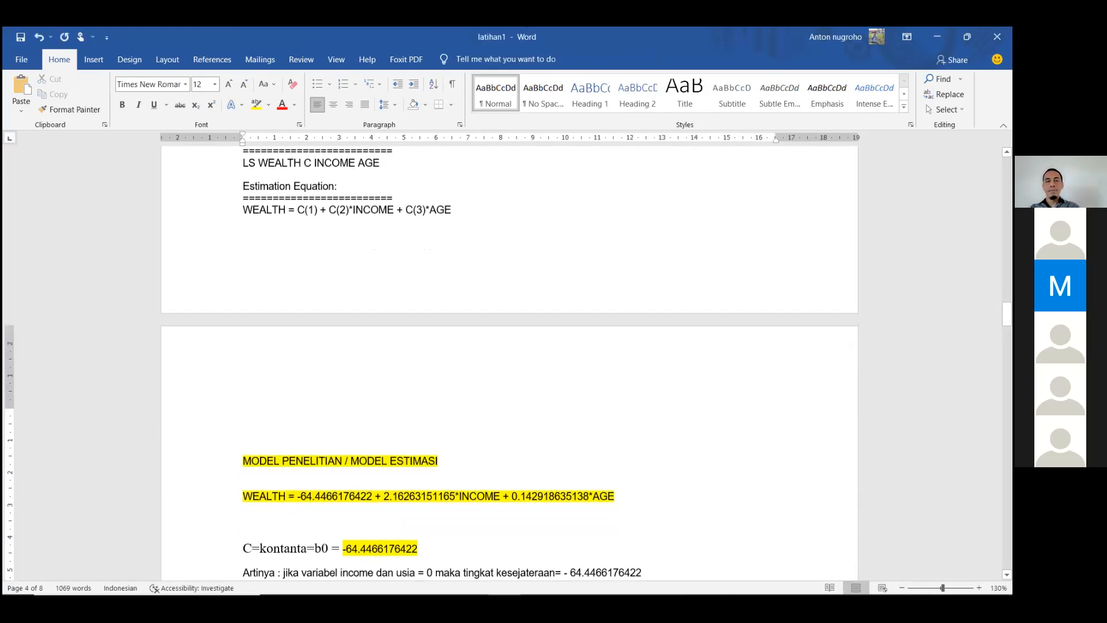
- Examine the general estimation equation and its terms, and the estimated model below it at 140% zoom
{"action": "scroll", "coordinate": [277, 428], "scroll_direction": "up", "scroll_amount": 1}
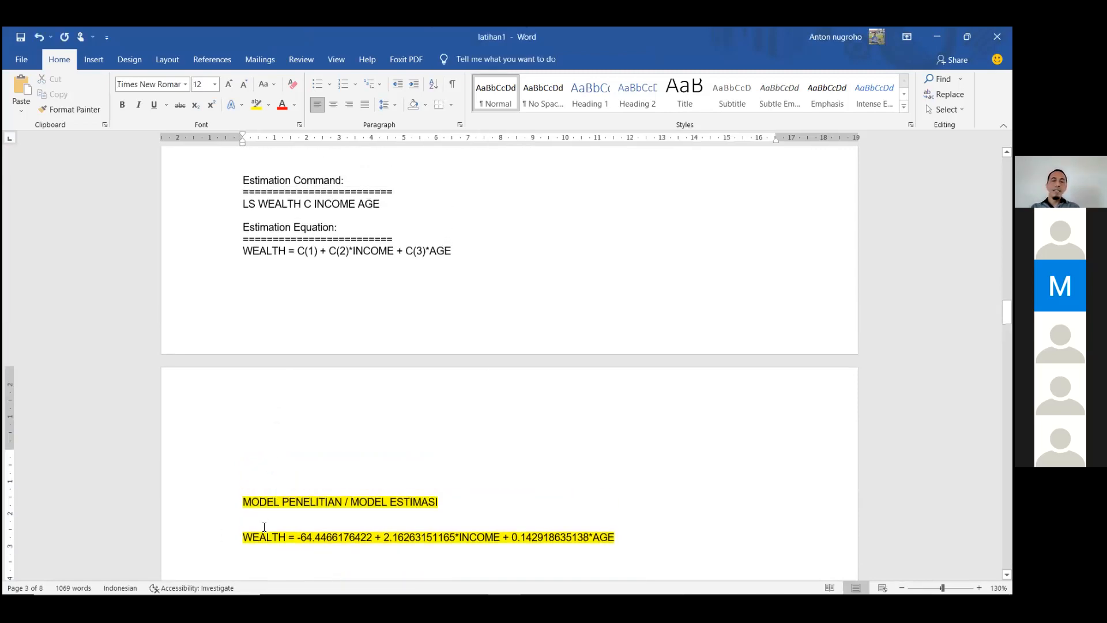
{"action": "left_click_drag", "start_coordinate": [242, 251], "coordinate": [467, 248]}
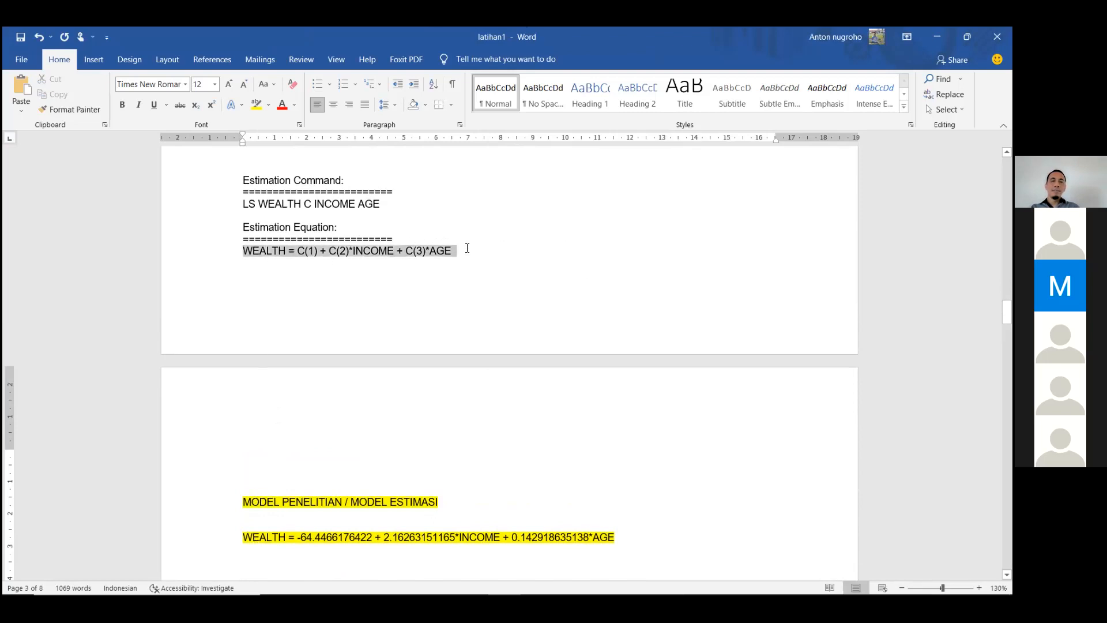
{"action": "left_click", "coordinate": [475, 284]}
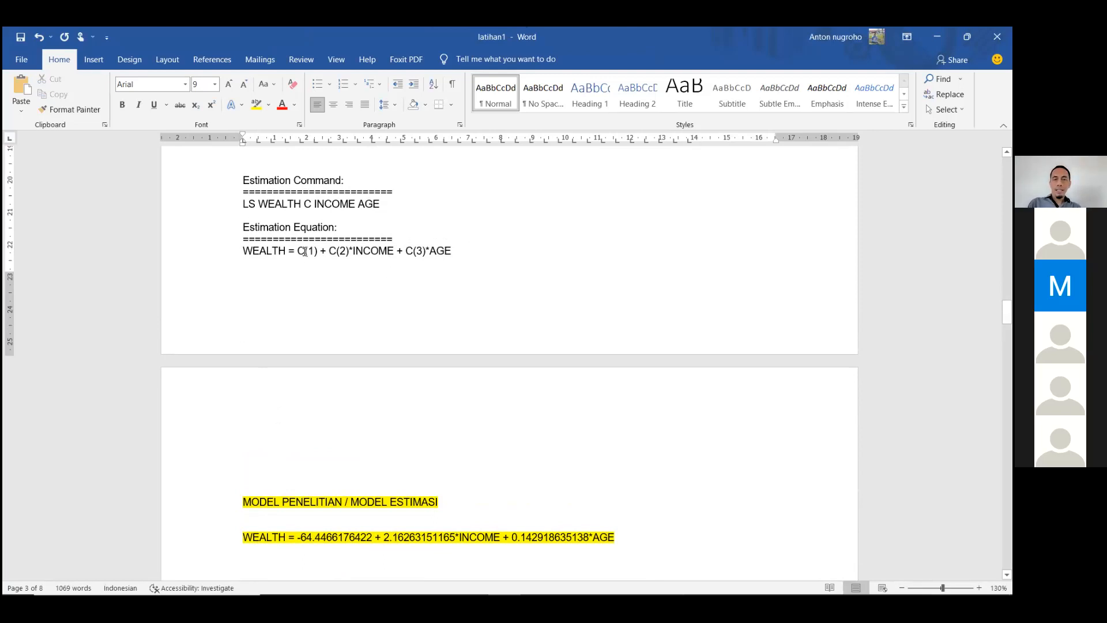
{"action": "left_click_drag", "start_coordinate": [298, 250], "coordinate": [369, 249]}
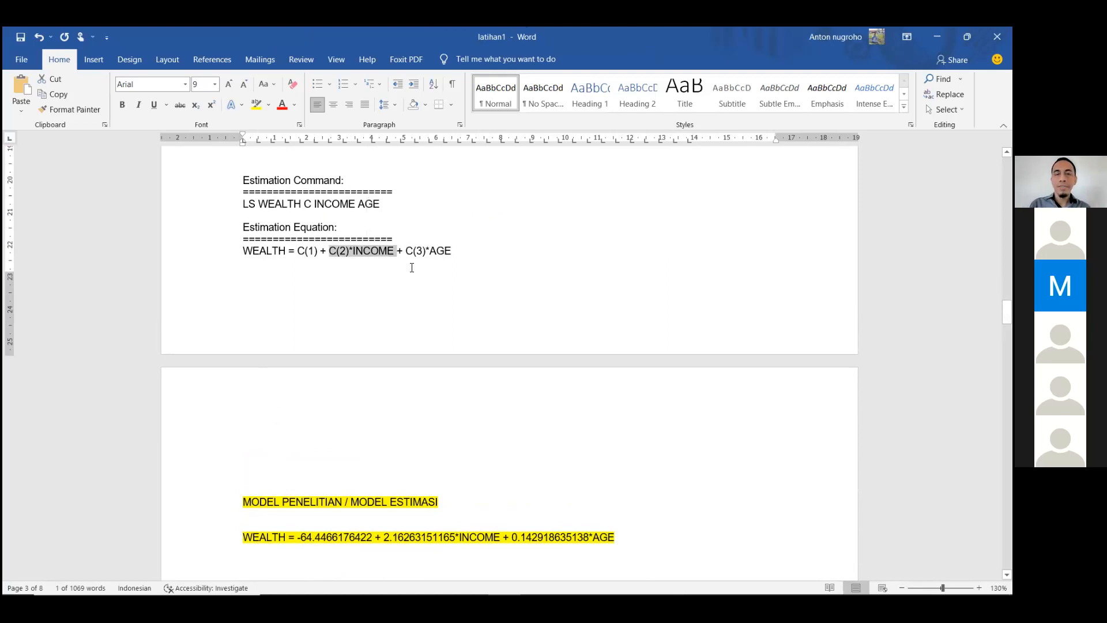
{"action": "scroll", "coordinate": [444, 248], "scroll_direction": "down", "scroll_amount": 1}
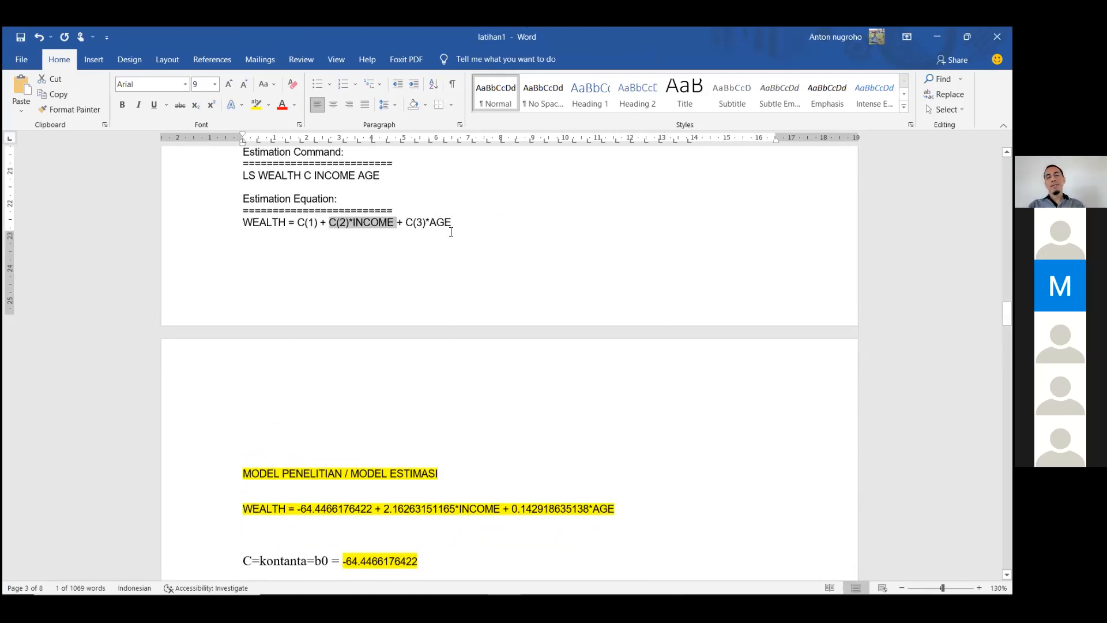
{"action": "scroll", "coordinate": [412, 323], "scroll_direction": "down", "scroll_amount": 1}
{"action": "scroll", "coordinate": [410, 319], "scroll_direction": "up", "scroll_amount": 1}
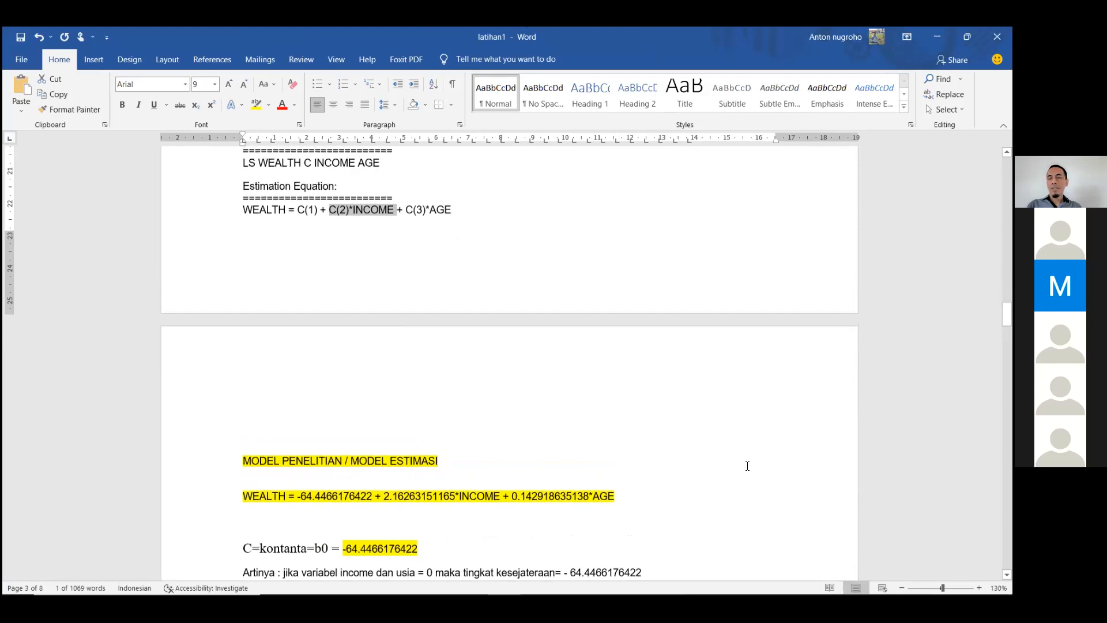
{"action": "left_click", "coordinate": [979, 588]}
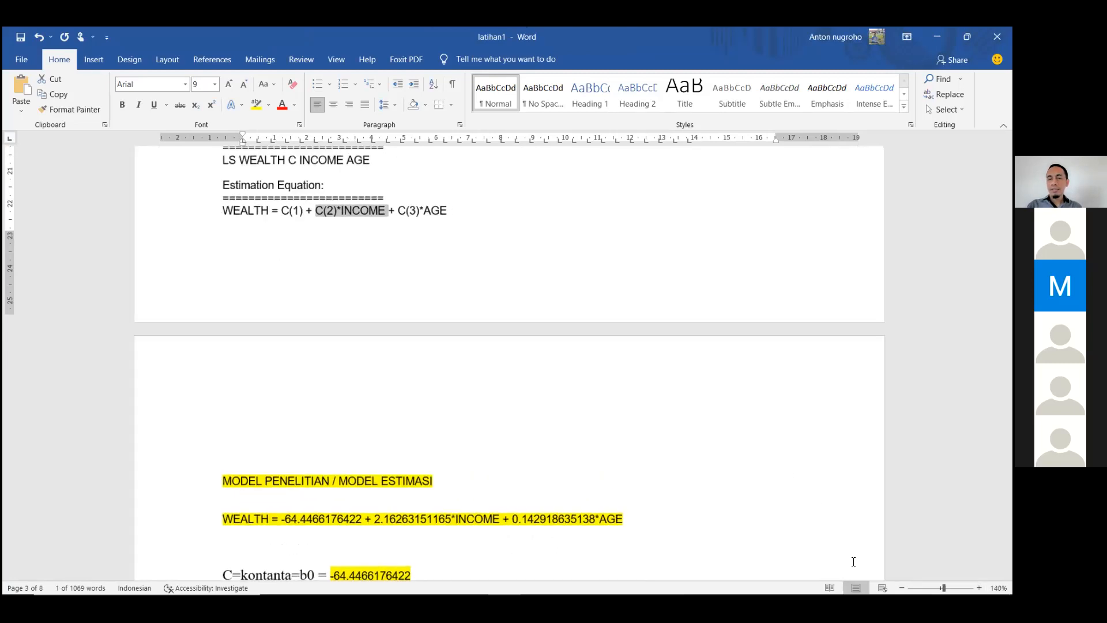
{"action": "left_click", "coordinate": [455, 485]}
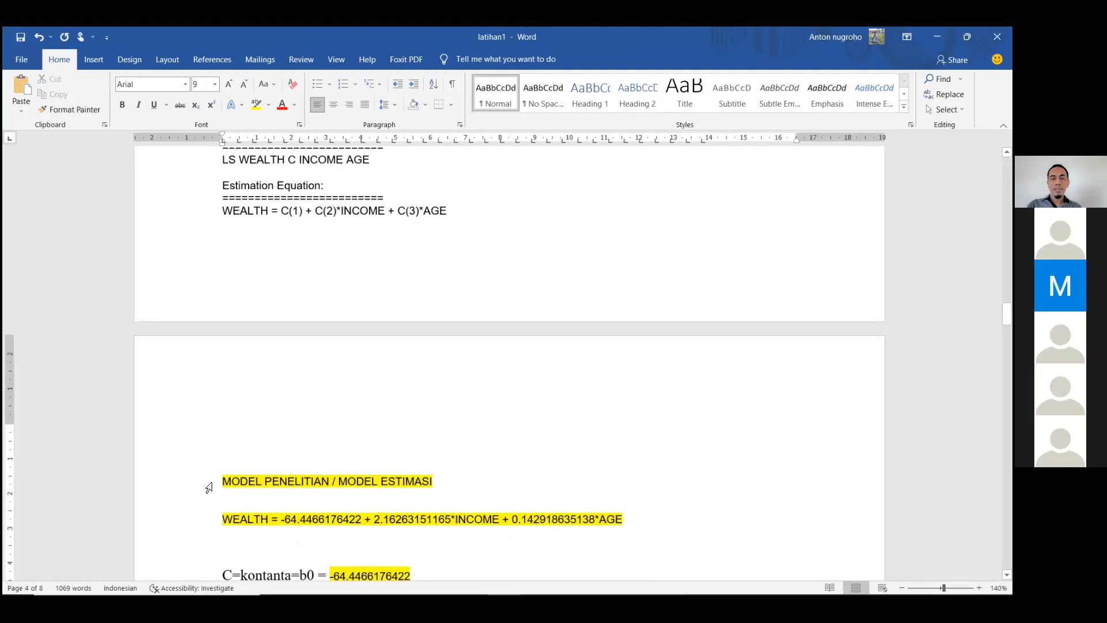
{"action": "left_click_drag", "start_coordinate": [203, 482], "coordinate": [197, 523]}
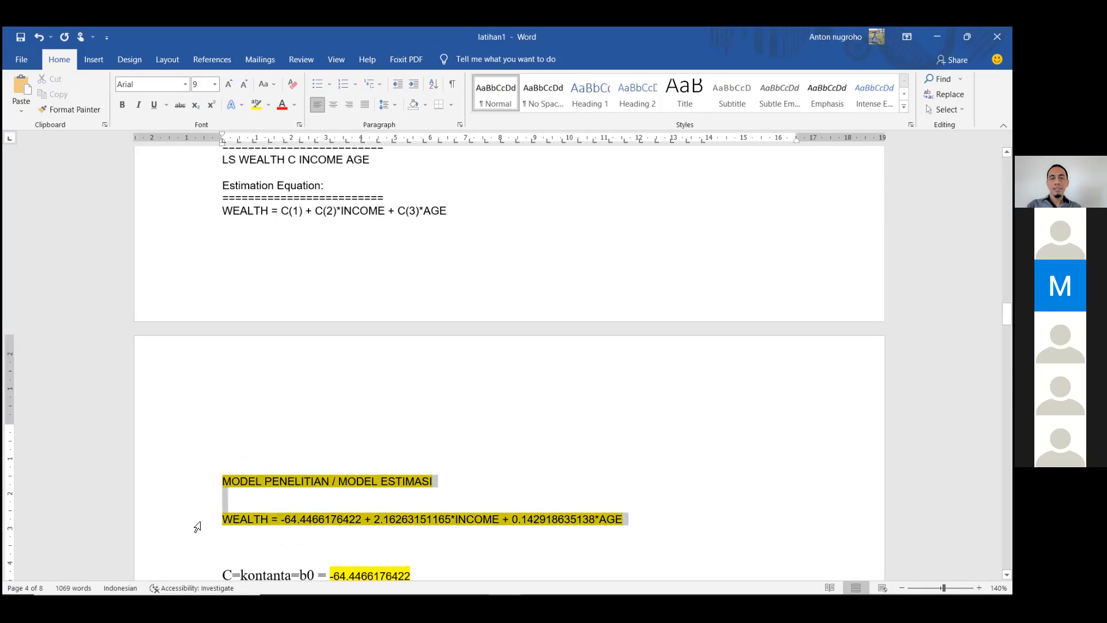
{"action": "left_click", "coordinate": [254, 540]}
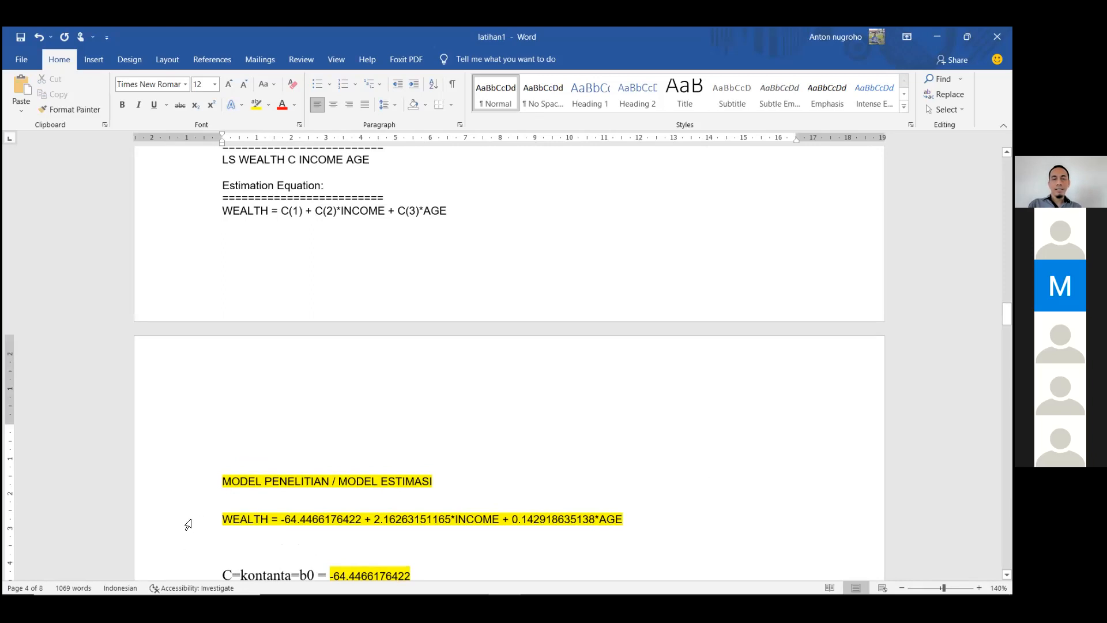
- Remove the yellow highlight from the heading "MODEL PENELITIAN / MODEL ESTIMASI" and place the cursor on the blank line below the WEALTH equation
{"action": "left_click", "coordinate": [267, 107]}
{"action": "left_click", "coordinate": [290, 180]}
{"action": "left_click", "coordinate": [433, 267]}
{"action": "scroll", "coordinate": [437, 305], "scroll_direction": "down", "scroll_amount": 1}
{"action": "scroll", "coordinate": [437, 305], "scroll_direction": "down", "scroll_amount": 1}
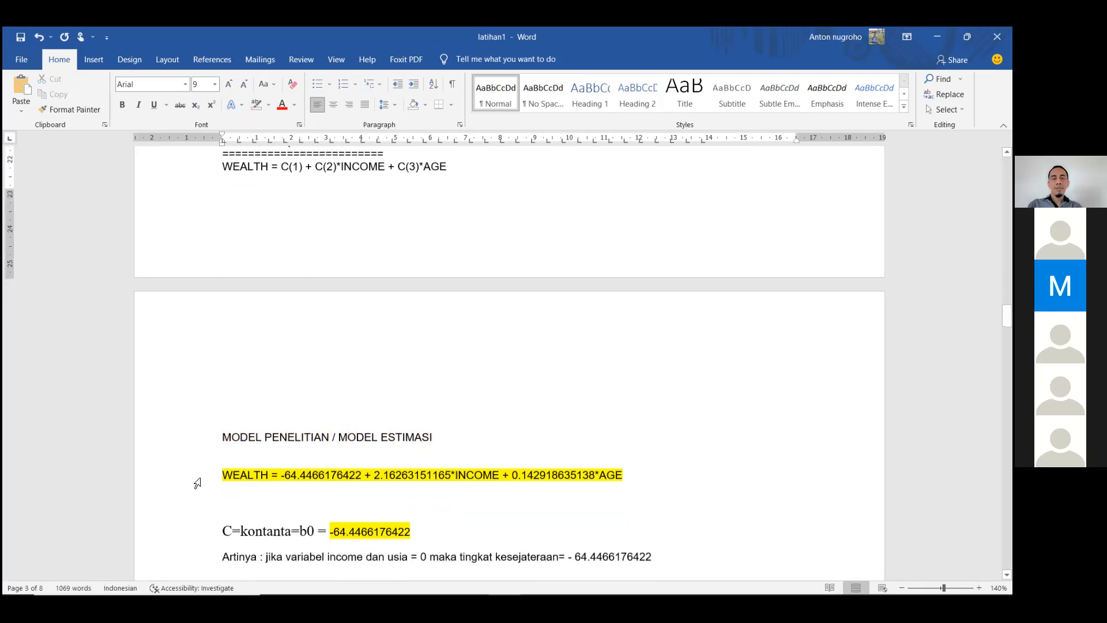
{"action": "left_click", "coordinate": [230, 495]}
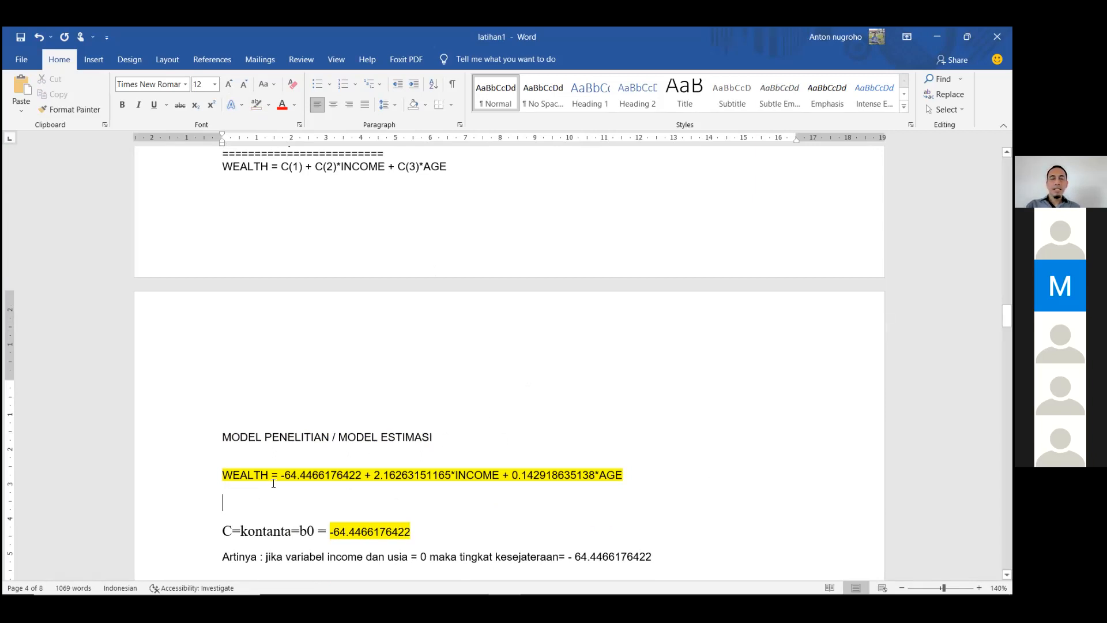
- Examine the constant in the estimated WEALTH equation against the "C=kontanta=b0" line and its written interpretation for zero income and age
{"action": "left_click_drag", "start_coordinate": [283, 471], "coordinate": [335, 473]}
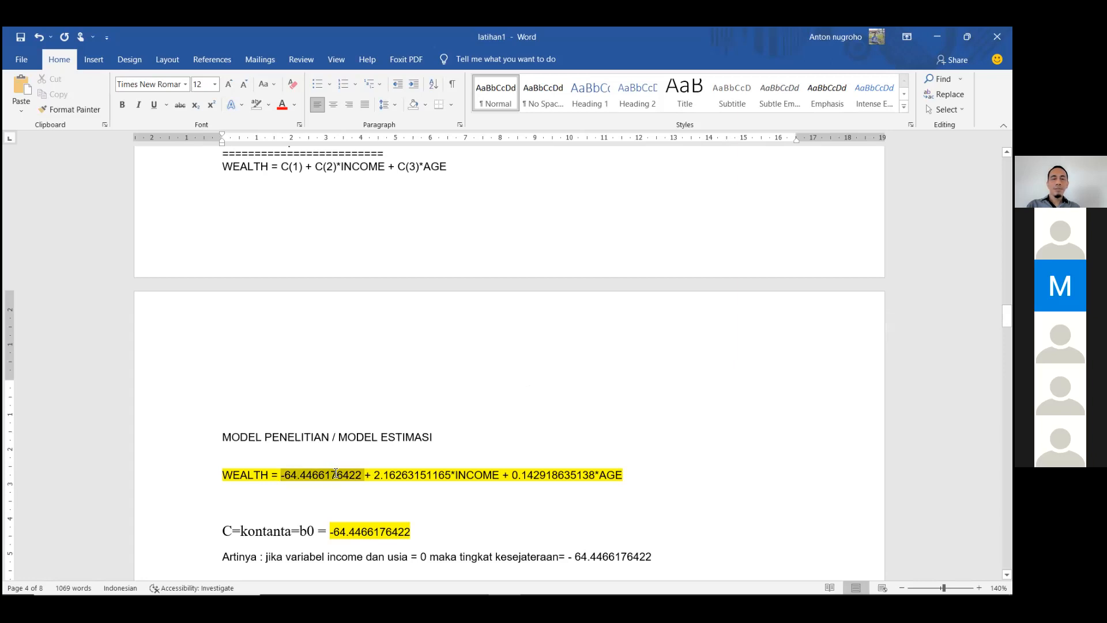
{"action": "left_click", "coordinate": [233, 529]}
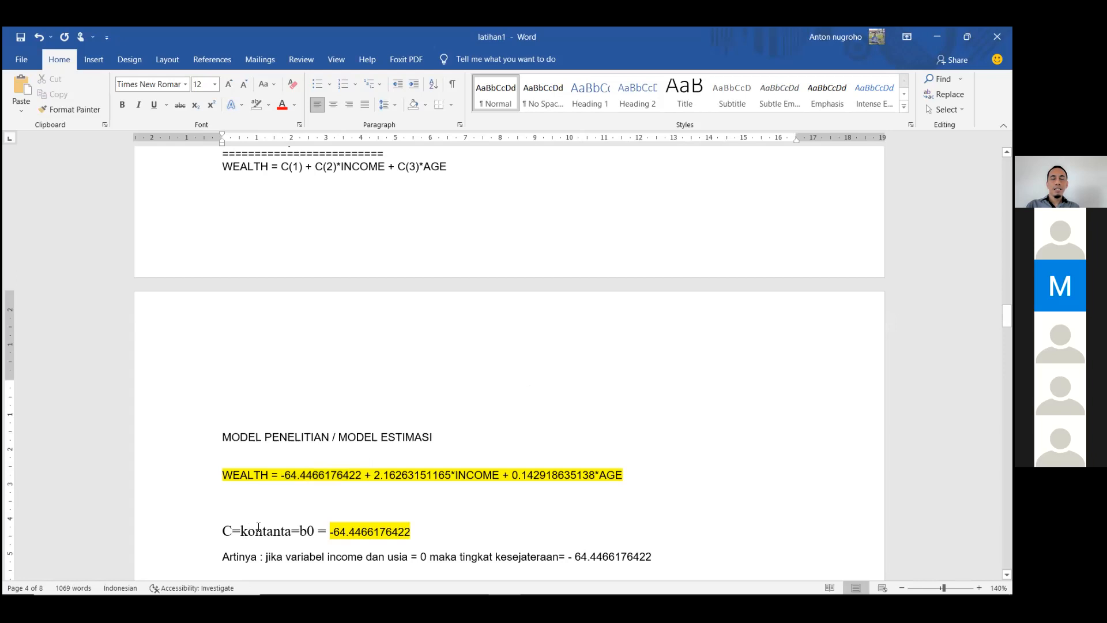
{"action": "left_click_drag", "start_coordinate": [318, 529], "coordinate": [226, 530]}
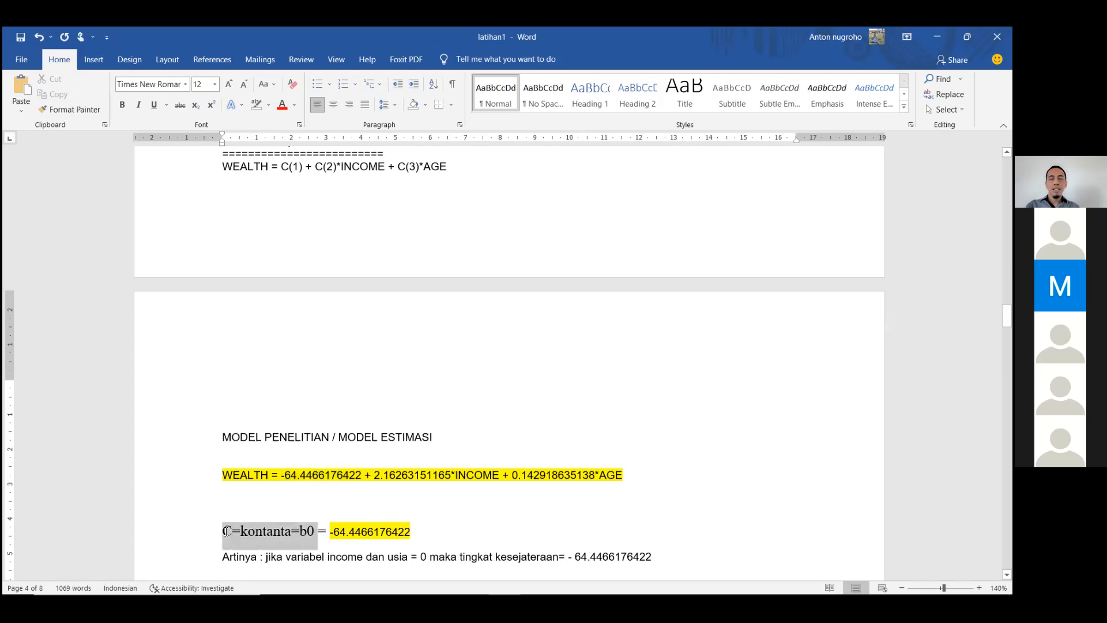
{"action": "key", "text": "End"}
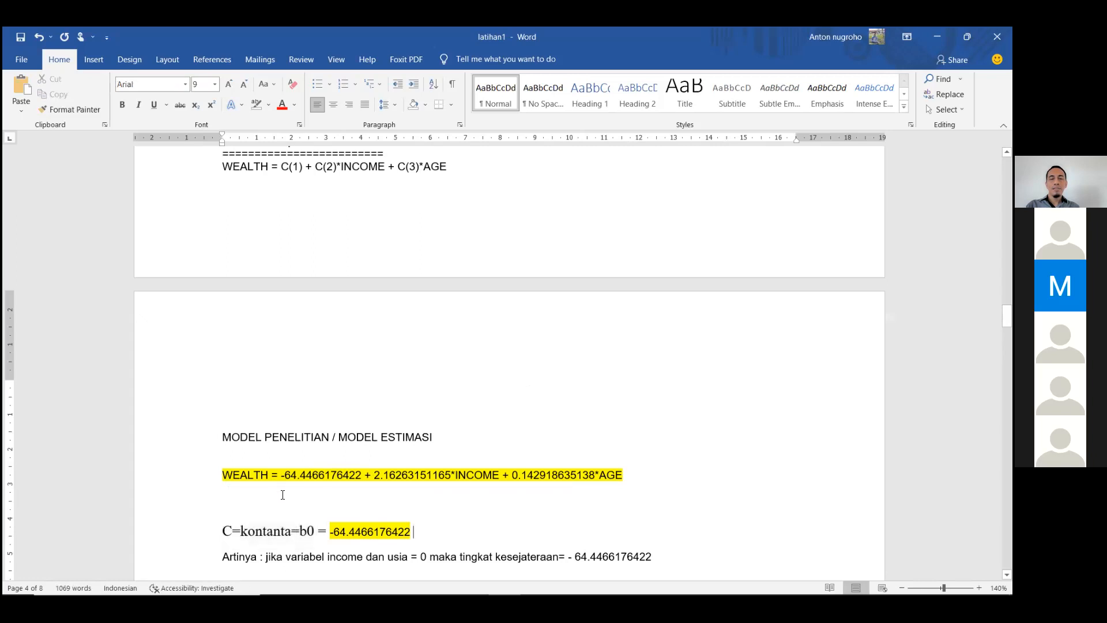
{"action": "left_click_drag", "start_coordinate": [282, 474], "coordinate": [331, 479]}
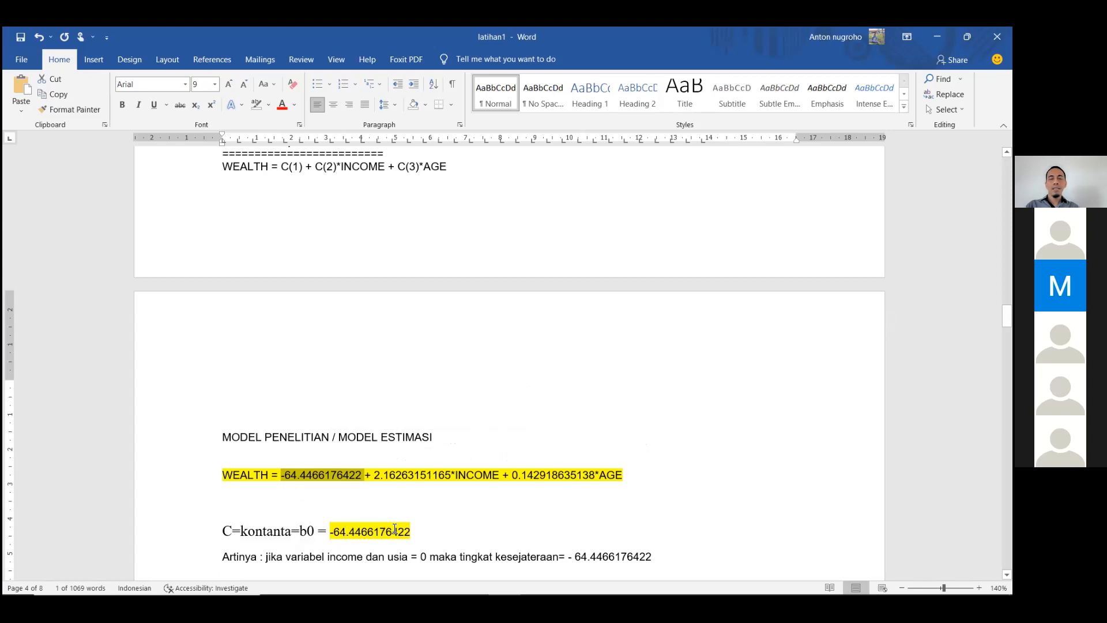
{"action": "left_click_drag", "start_coordinate": [414, 532], "coordinate": [333, 529]}
{"action": "left_click_drag", "start_coordinate": [418, 532], "coordinate": [332, 527]}
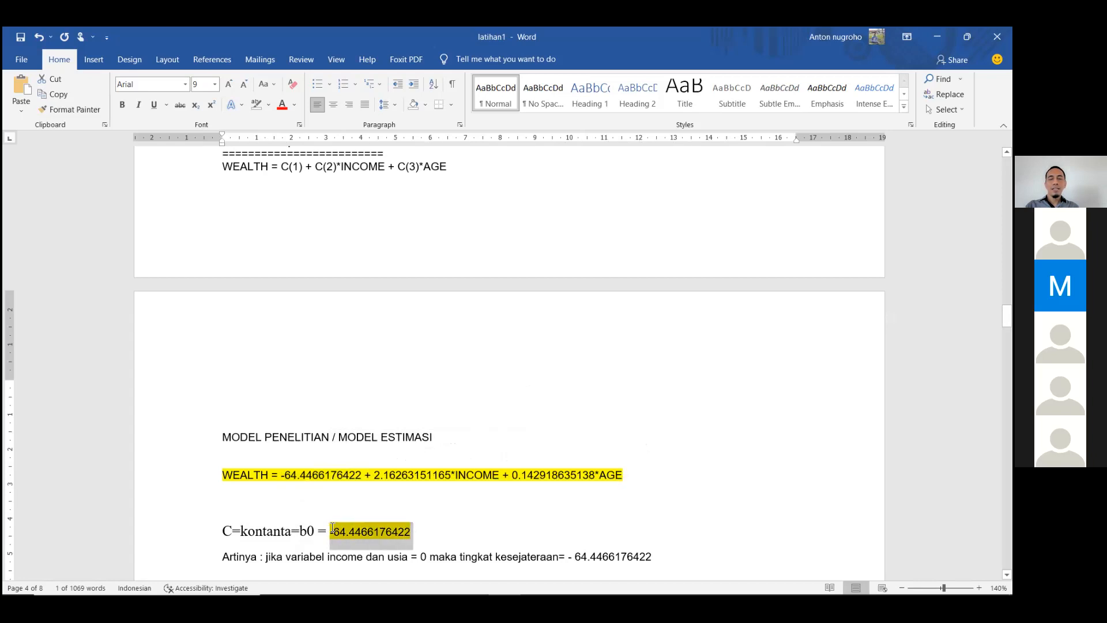
{"action": "left_click", "coordinate": [425, 534]}
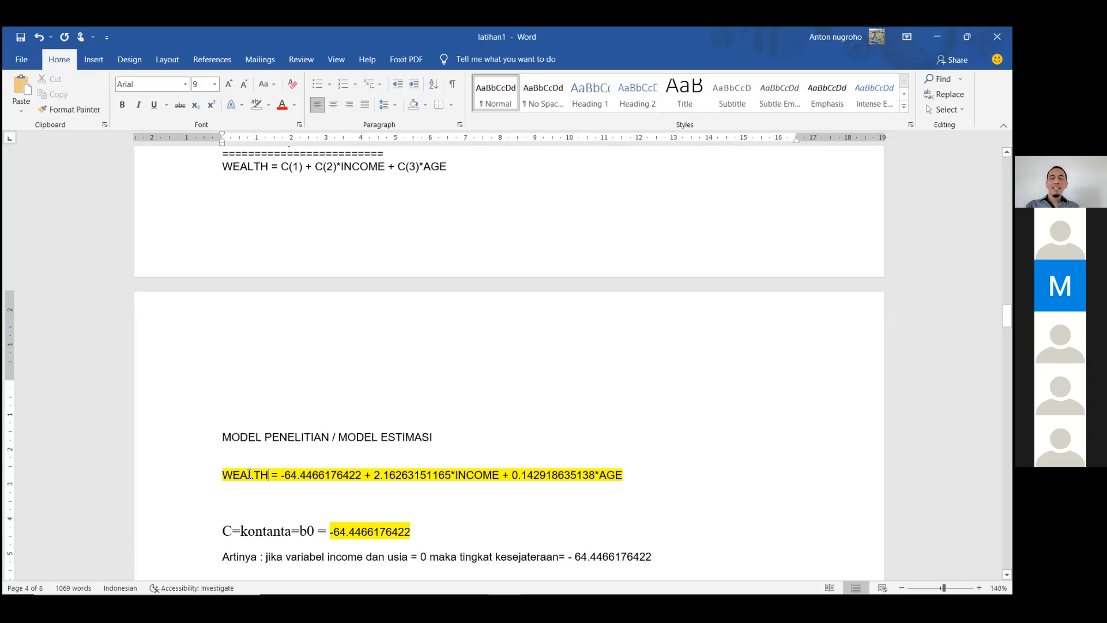
{"action": "left_click_drag", "start_coordinate": [269, 474], "coordinate": [220, 475]}
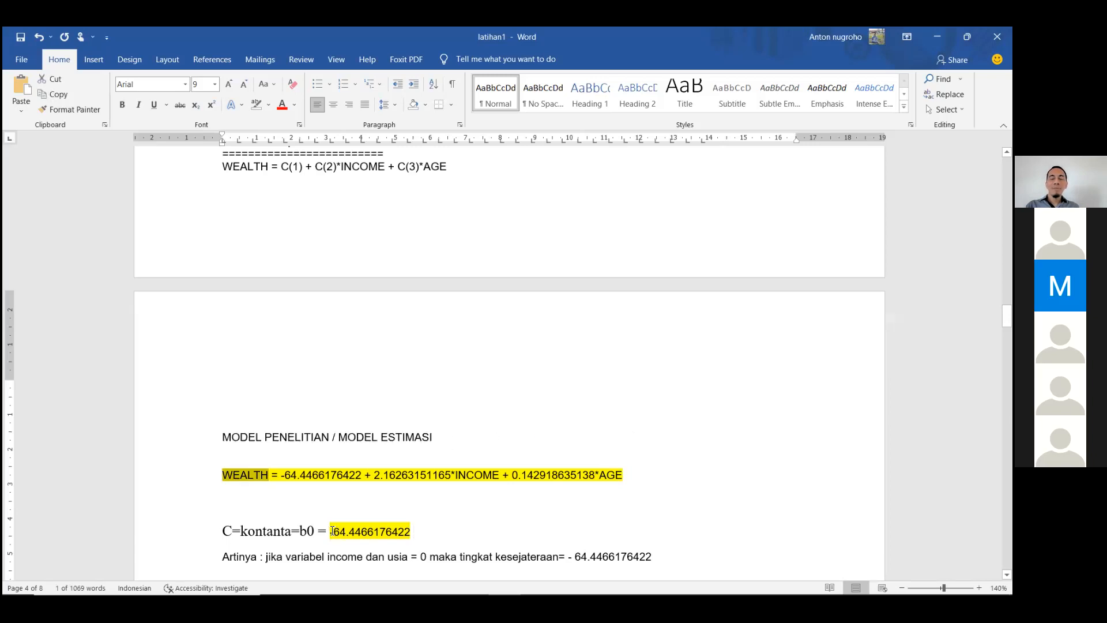
{"action": "left_click_drag", "start_coordinate": [330, 531], "coordinate": [398, 531]}
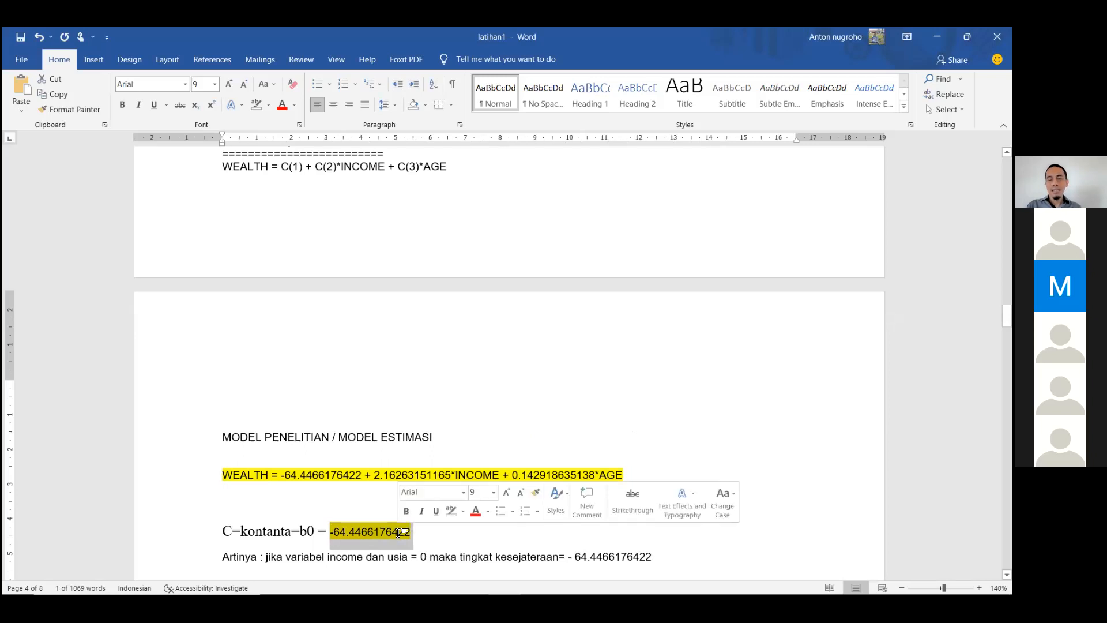
{"action": "left_click_drag", "start_coordinate": [655, 558], "coordinate": [570, 558]}
{"action": "left_click", "coordinate": [693, 561]}
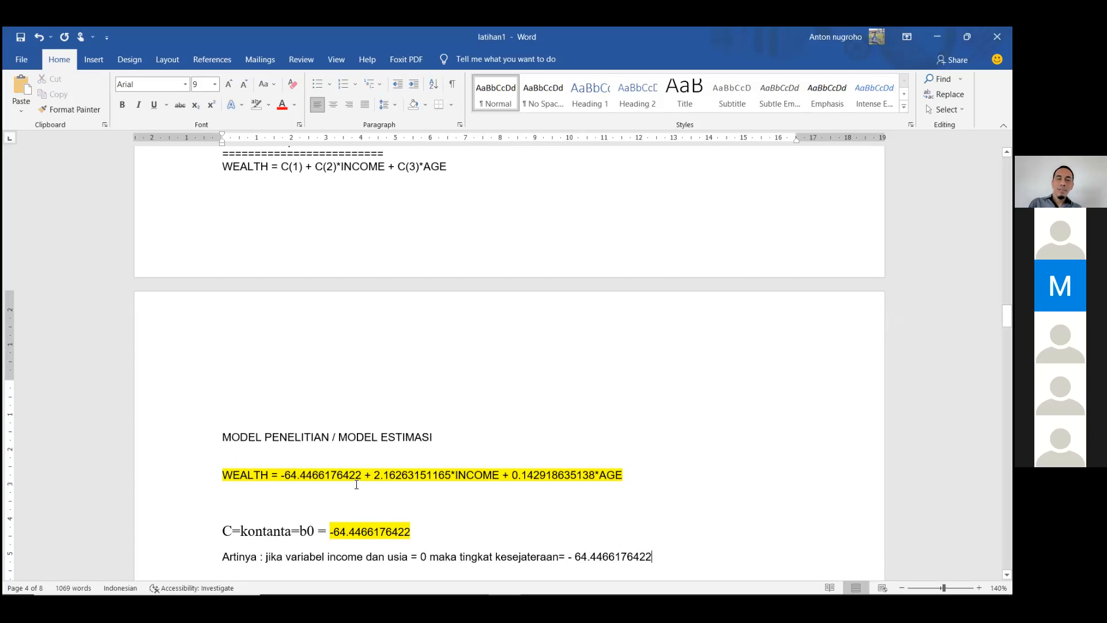
{"action": "left_click_drag", "start_coordinate": [651, 557], "coordinate": [570, 554]}
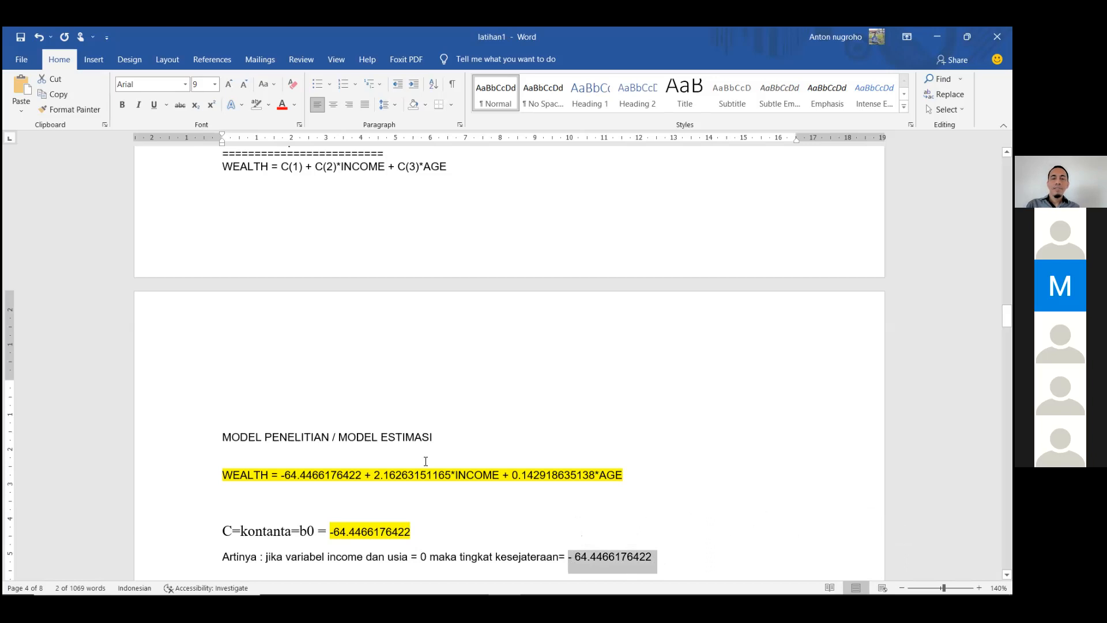
{"action": "left_click", "coordinate": [396, 494]}
{"action": "left_click_drag", "start_coordinate": [361, 475], "coordinate": [282, 473]}
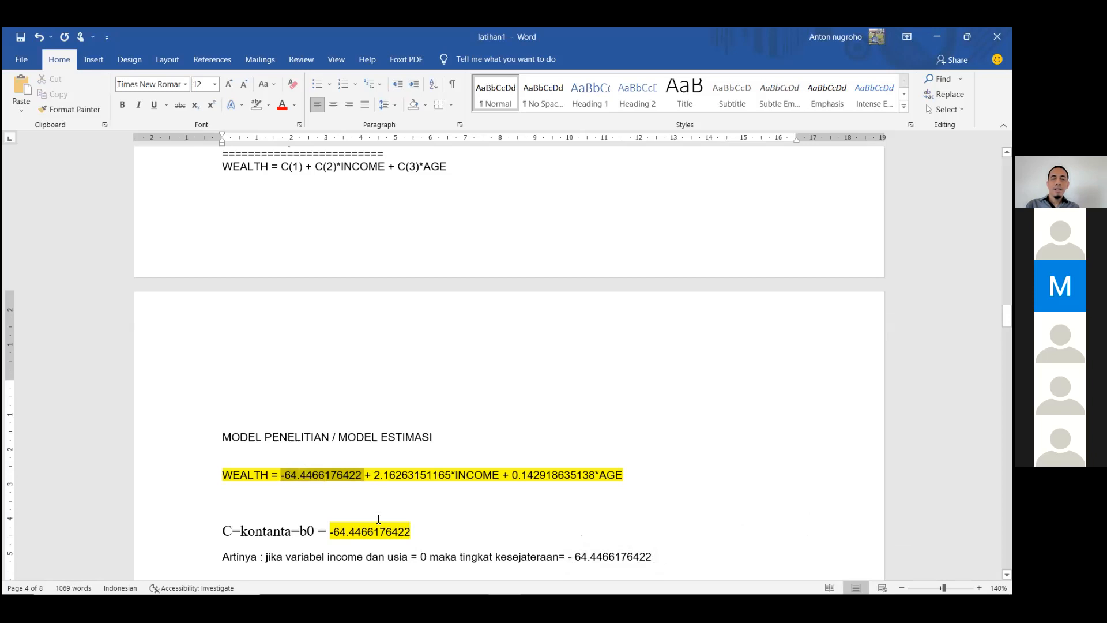
{"action": "left_click", "coordinate": [505, 268]}
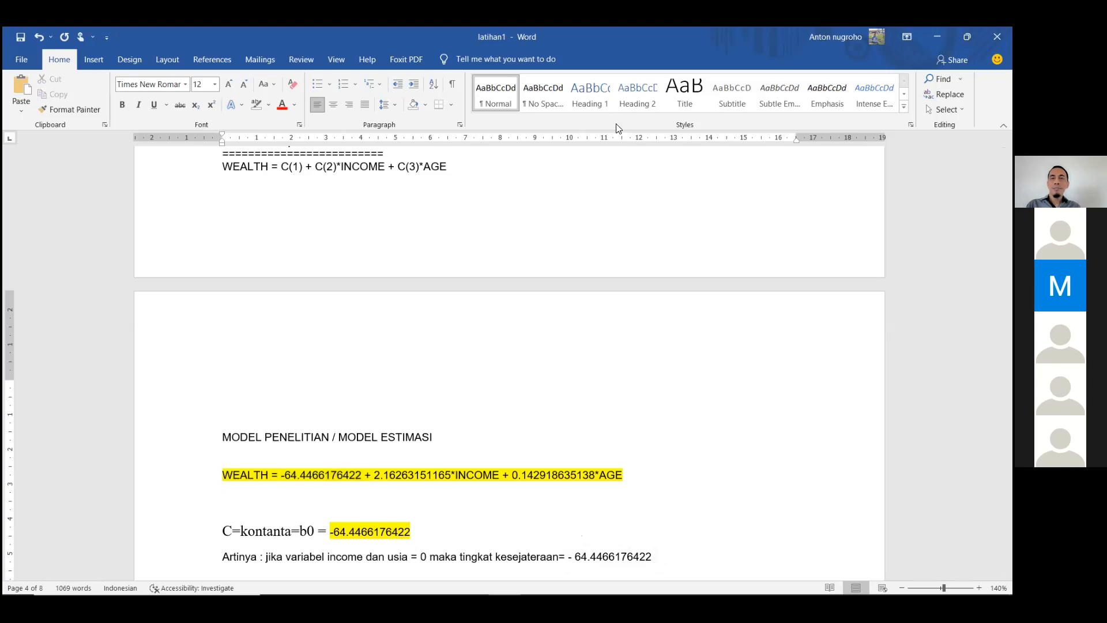
- Examine the INCOME term of the estimated WEALTH equation and compare its coefficient with the b1 line below
{"action": "left_click_drag", "start_coordinate": [365, 474], "coordinate": [470, 478]}
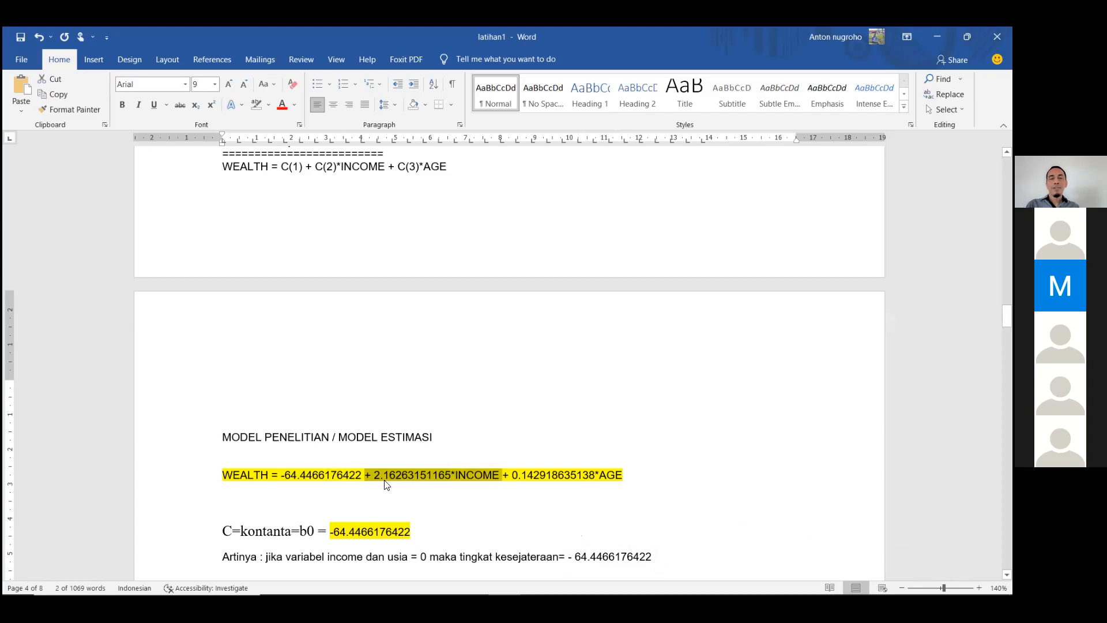
{"action": "scroll", "coordinate": [396, 486], "scroll_direction": "down", "scroll_amount": 2}
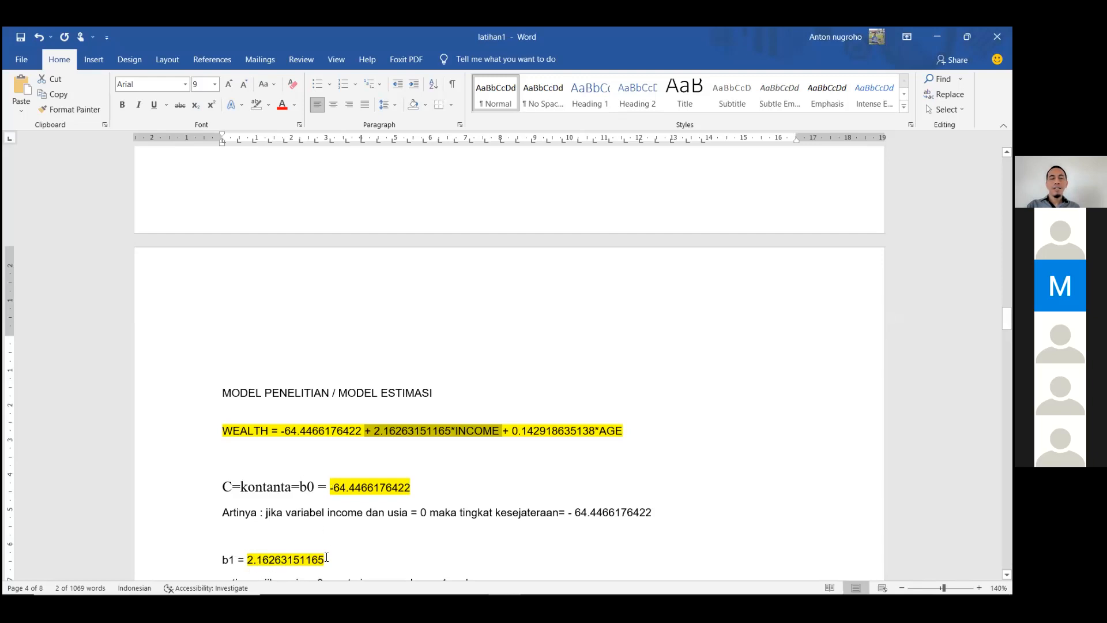
{"action": "left_click_drag", "start_coordinate": [326, 558], "coordinate": [221, 561]}
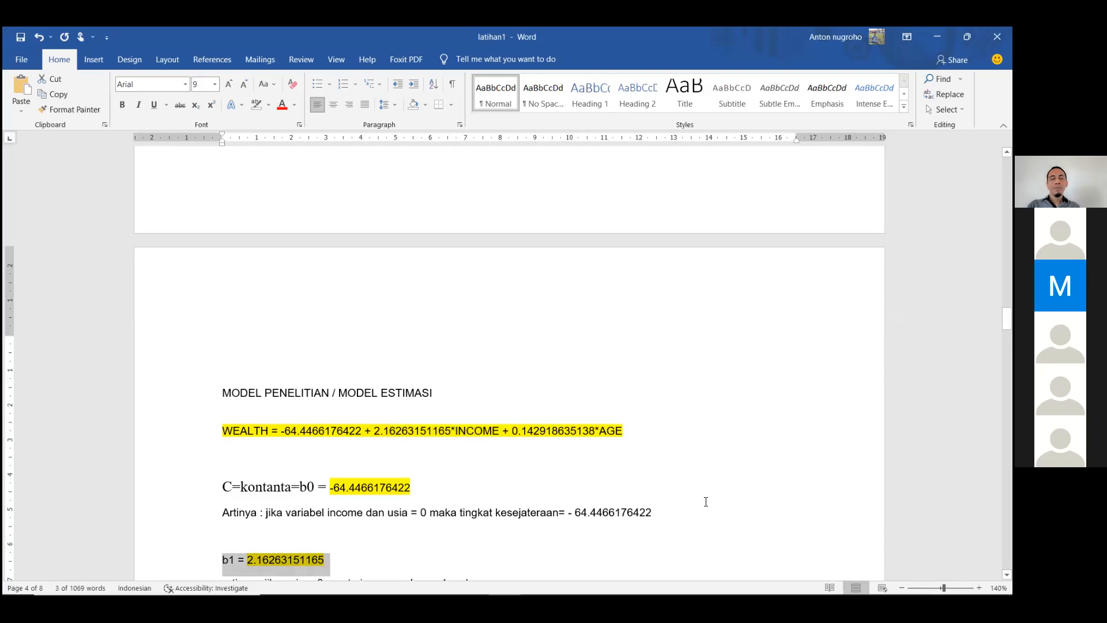
{"action": "left_click", "coordinate": [495, 444]}
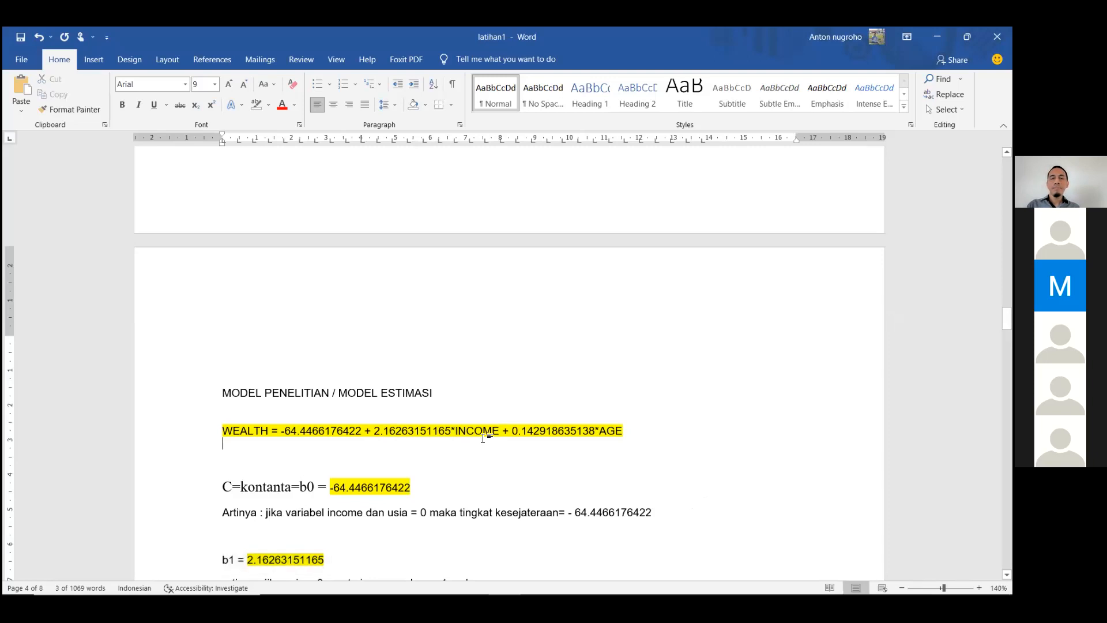
{"action": "double_click", "coordinate": [376, 430]}
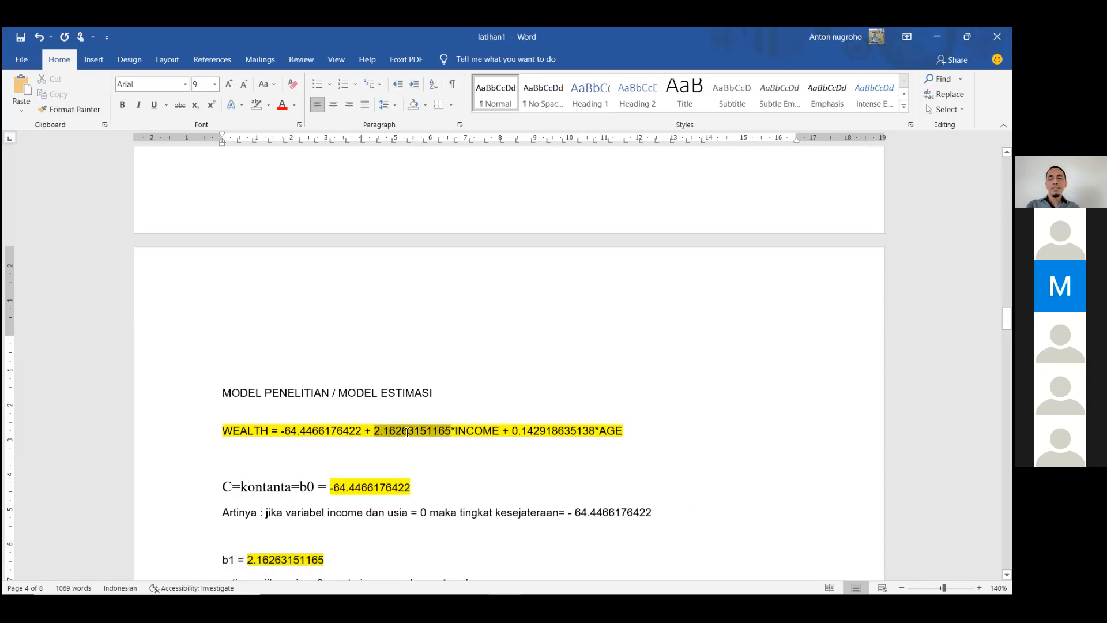
{"action": "left_click", "coordinate": [461, 452]}
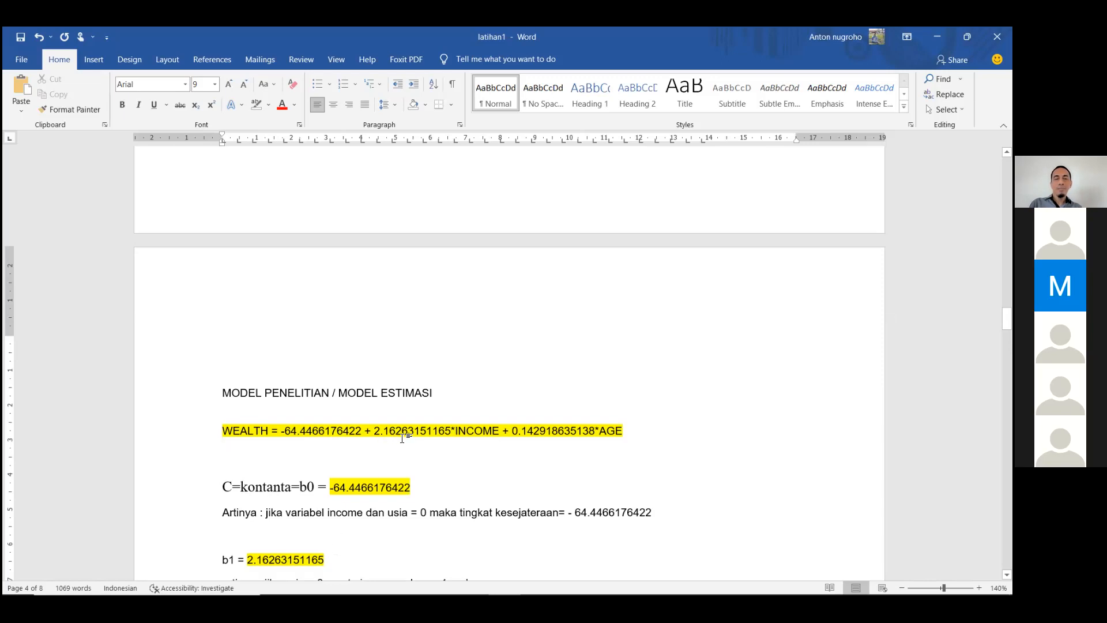
{"action": "left_click_drag", "start_coordinate": [338, 559], "coordinate": [215, 561]}
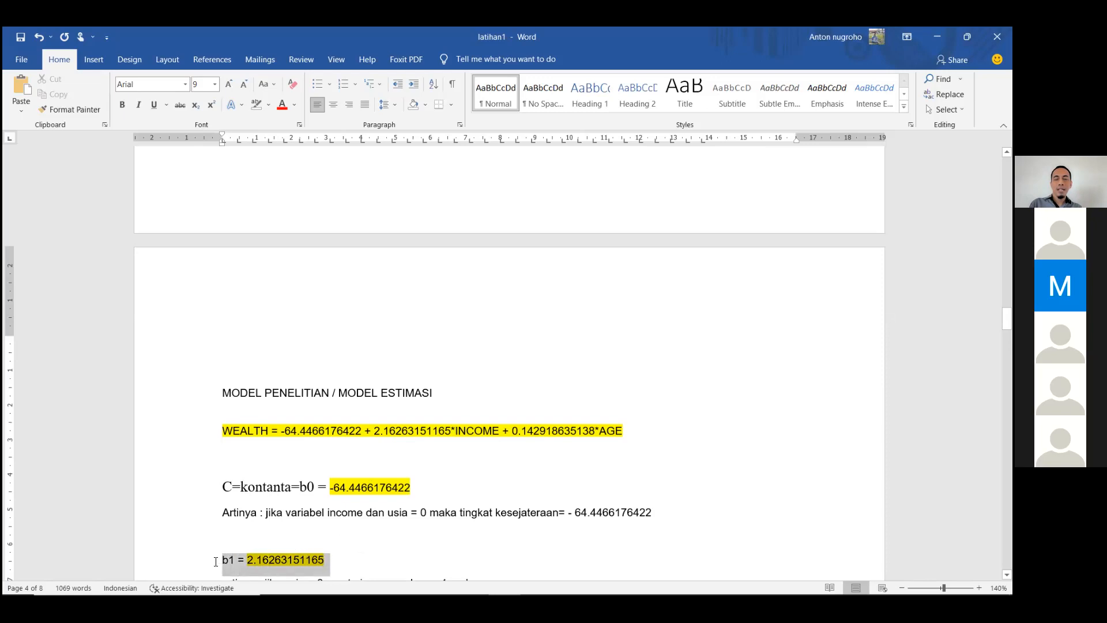
{"action": "left_click", "coordinate": [470, 452]}
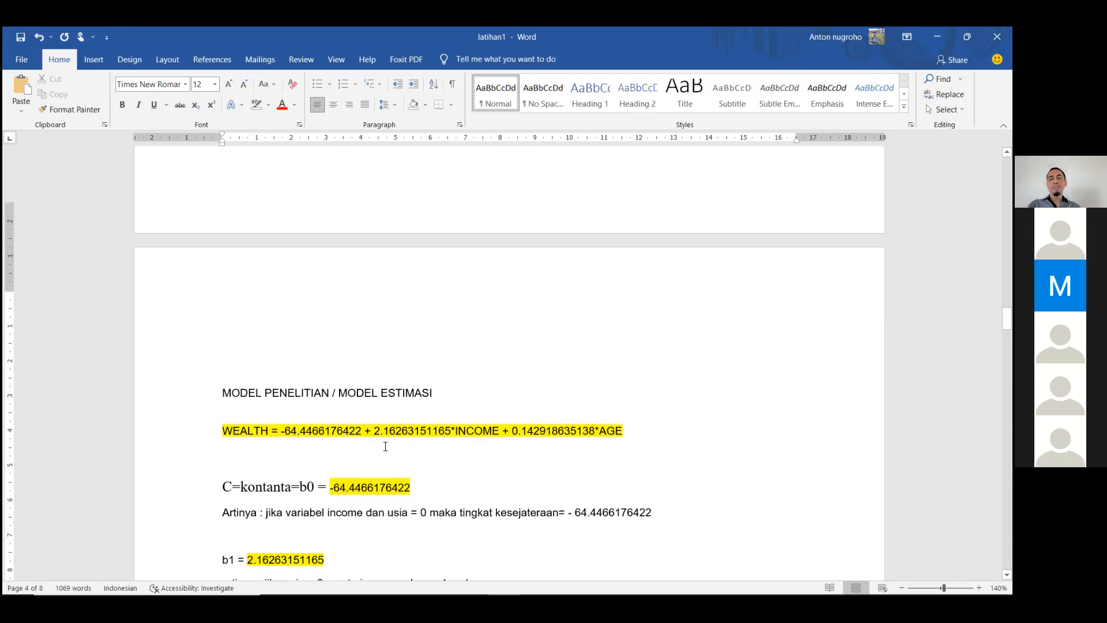
- Examine the b1 interpretation and its worked "kesejateraan" calculation for age 0 and income 1, down to the final result line
{"action": "scroll", "coordinate": [385, 446], "scroll_direction": "down", "scroll_amount": 1}
{"action": "scroll", "coordinate": [465, 504], "scroll_direction": "down", "scroll_amount": 1}
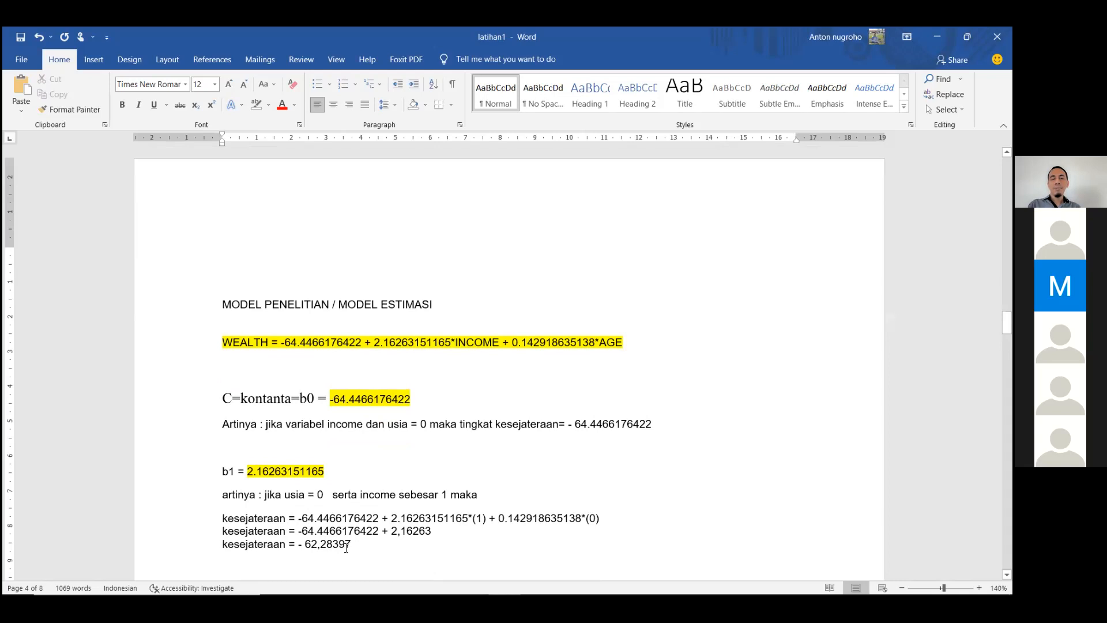
{"action": "left_click_drag", "start_coordinate": [351, 544], "coordinate": [247, 539]}
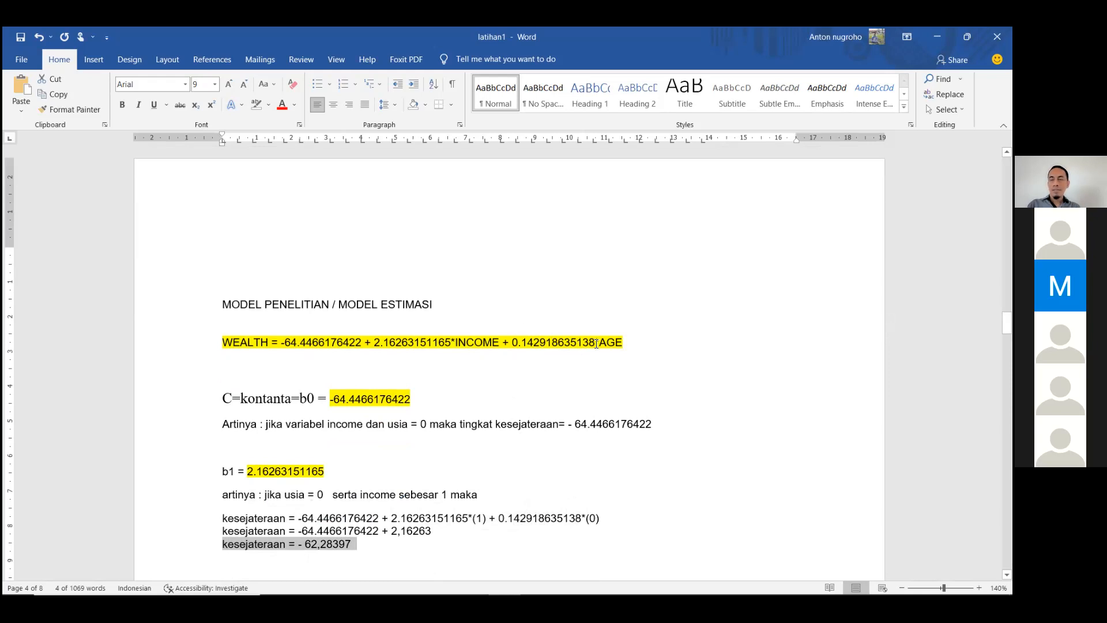
{"action": "left_click", "coordinate": [358, 544]}
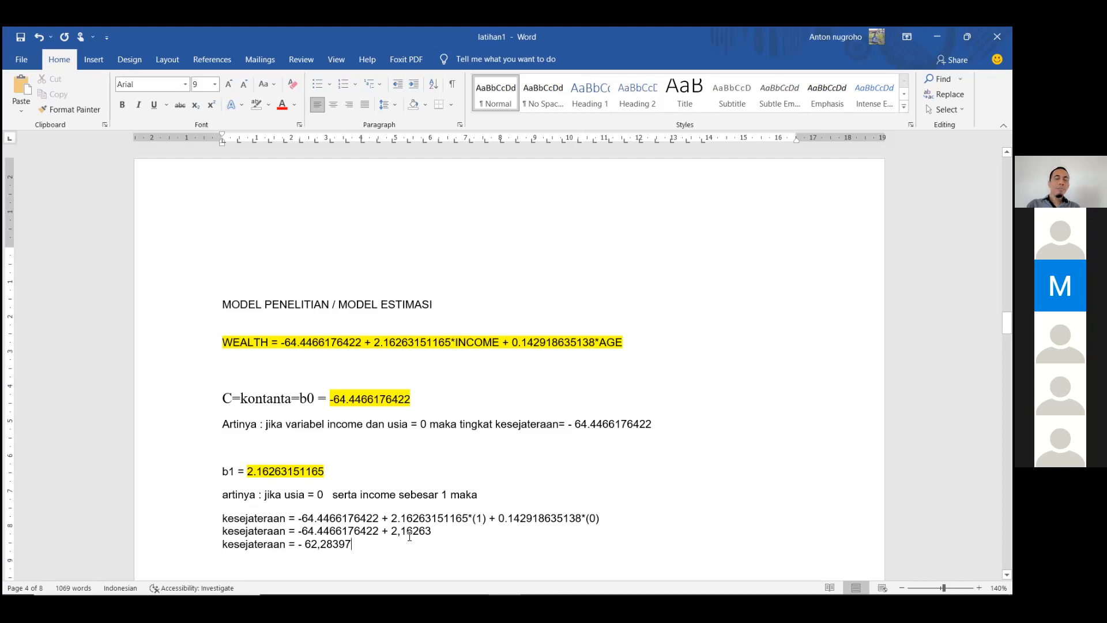
{"action": "left_click_drag", "start_coordinate": [361, 549], "coordinate": [301, 540]}
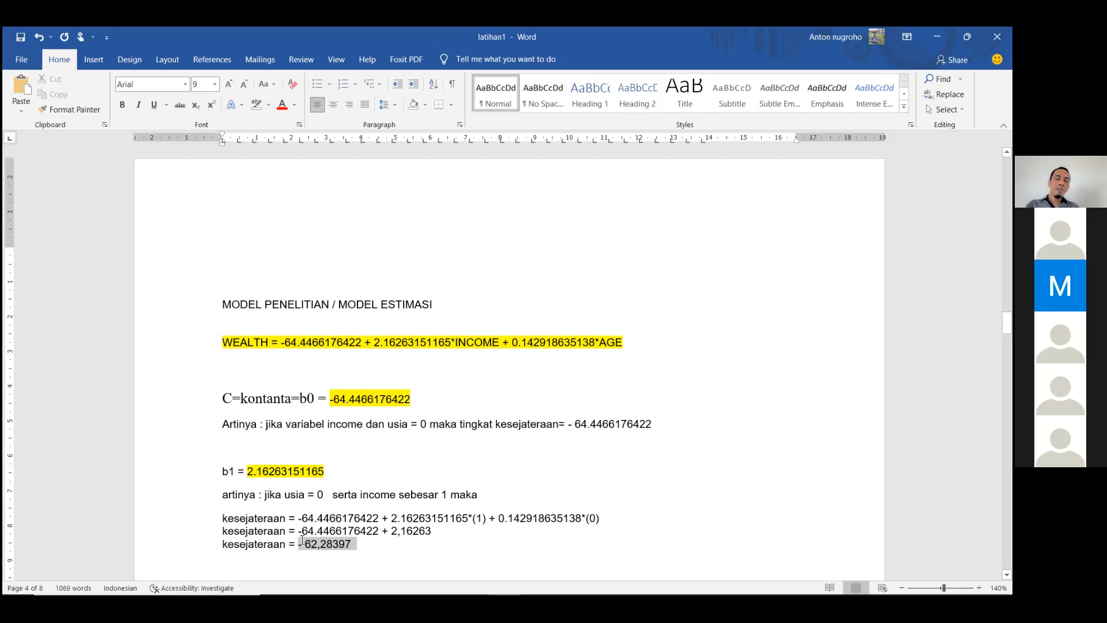
{"action": "left_click", "coordinate": [368, 550]}
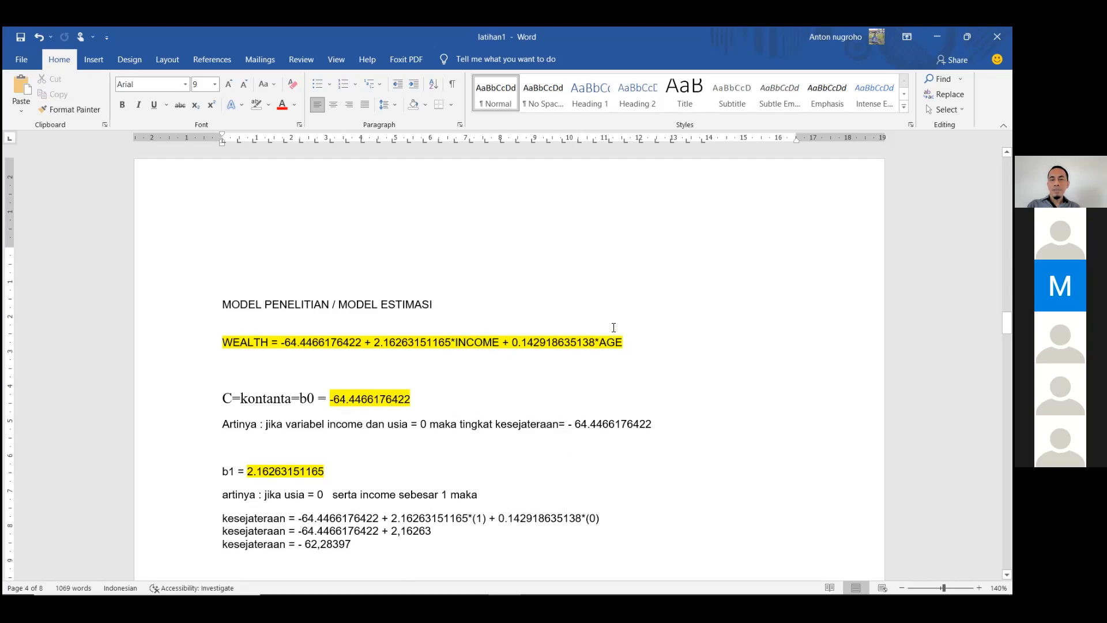
{"action": "left_click_drag", "start_coordinate": [363, 547], "coordinate": [223, 544]}
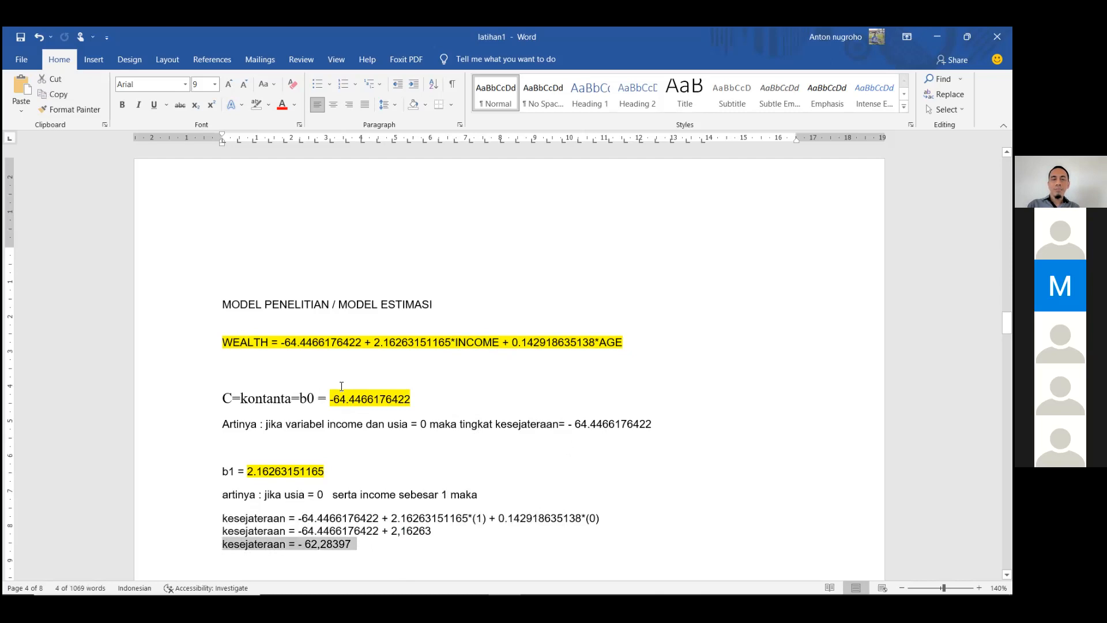
{"action": "left_click", "coordinate": [361, 549]}
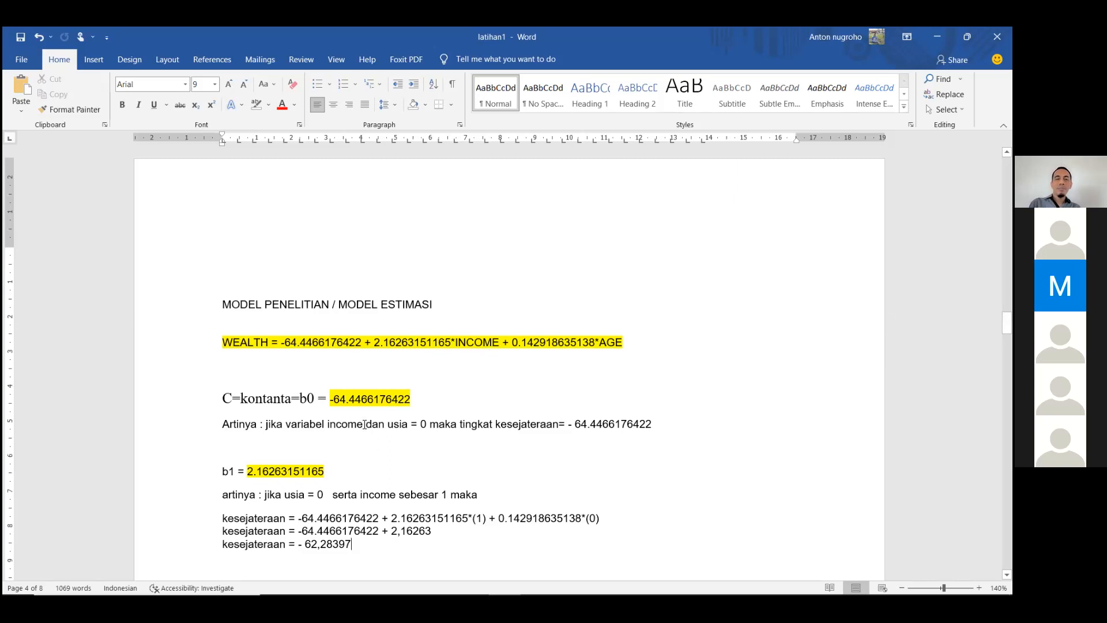
- Examine the AGE coefficient in the WEALTH equation and the matching b2 line at 150% zoom
{"action": "left_click_drag", "start_coordinate": [374, 343], "coordinate": [546, 342]}
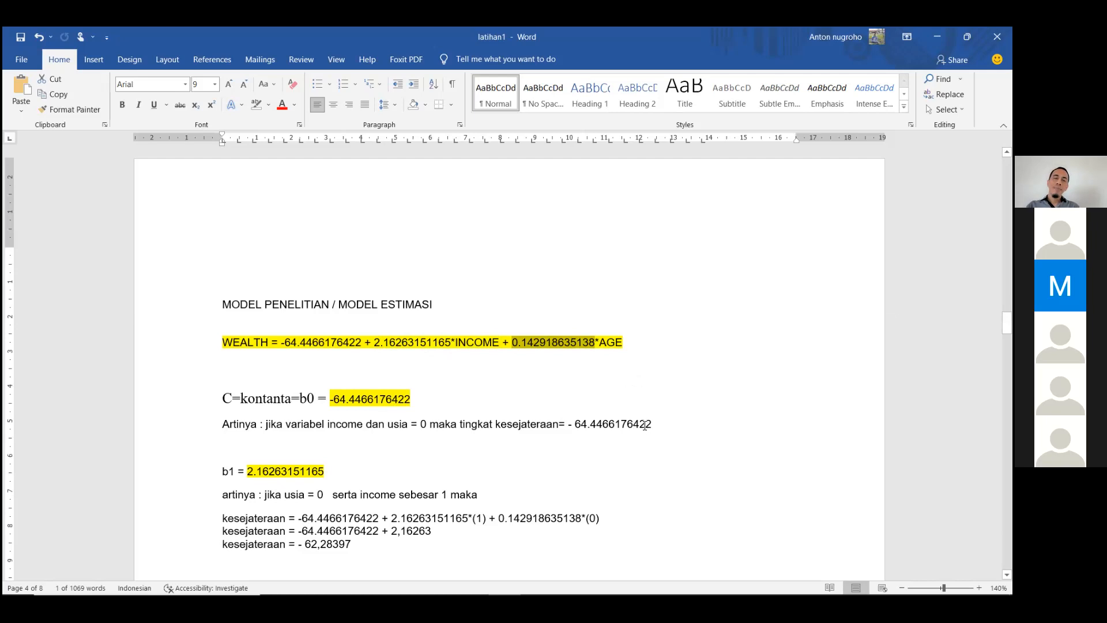
{"action": "scroll", "coordinate": [644, 425], "scroll_direction": "down", "scroll_amount": 1}
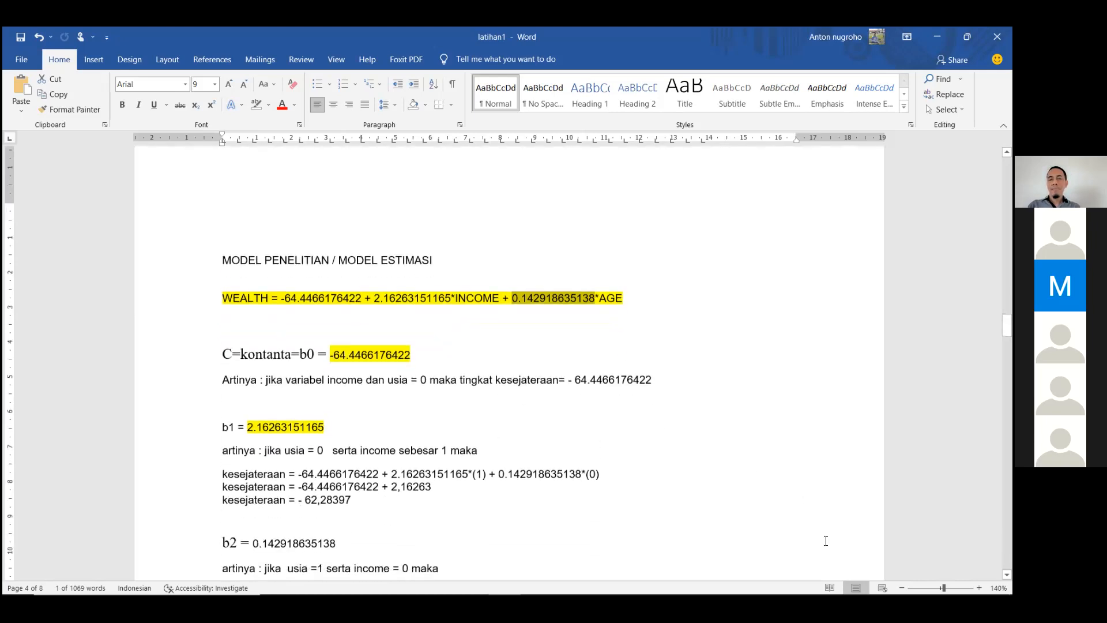
{"action": "left_click", "coordinate": [979, 588]}
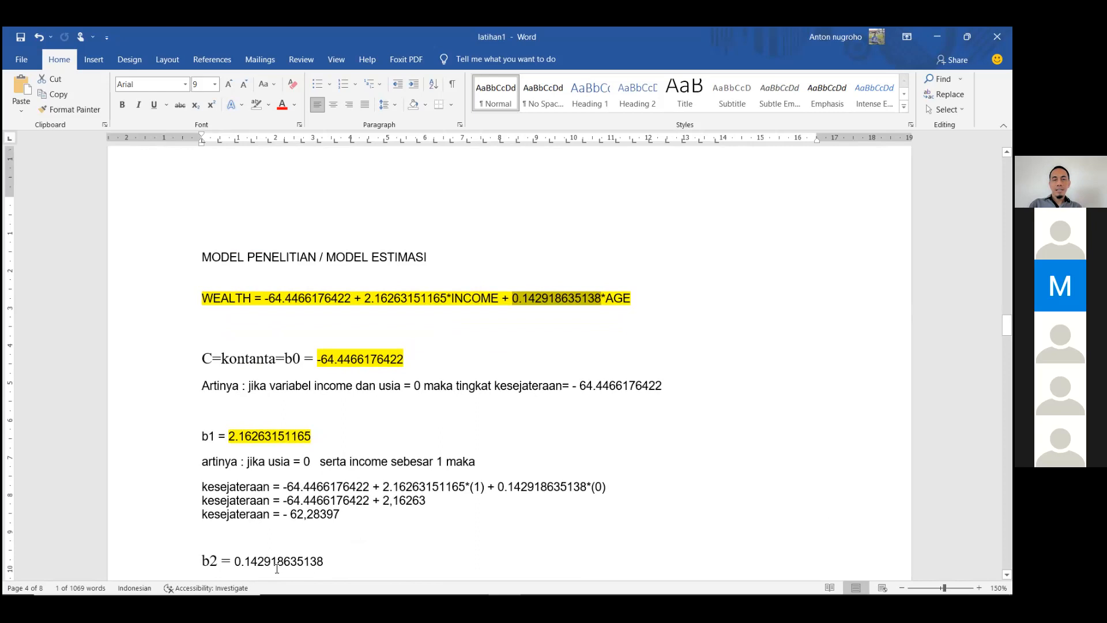
{"action": "left_click_drag", "start_coordinate": [341, 562], "coordinate": [193, 560]}
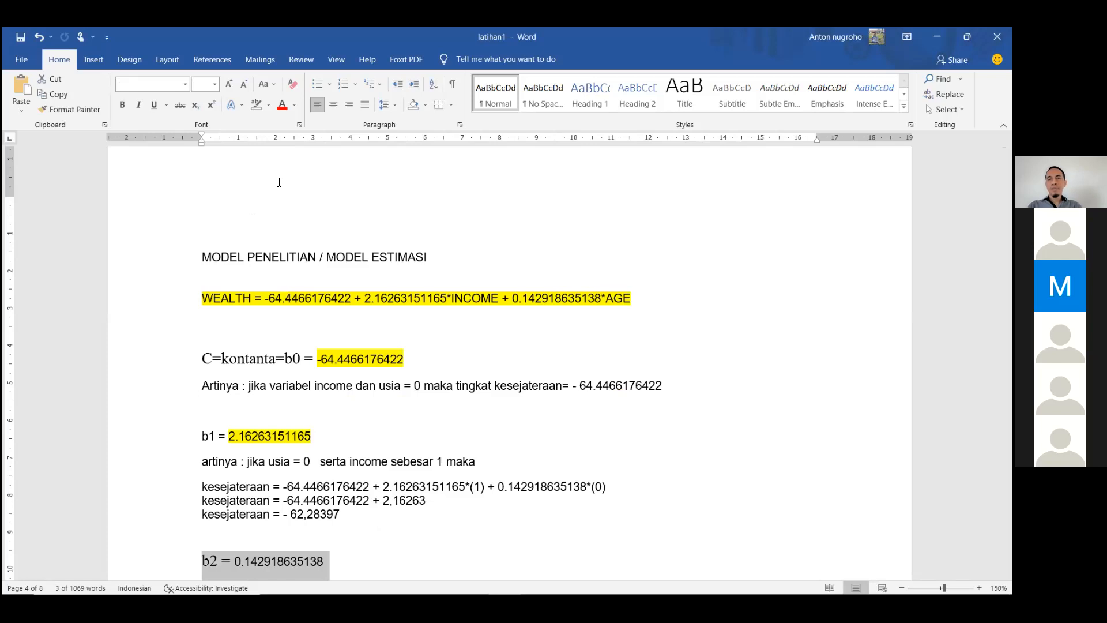
{"action": "left_click", "coordinate": [537, 89]}
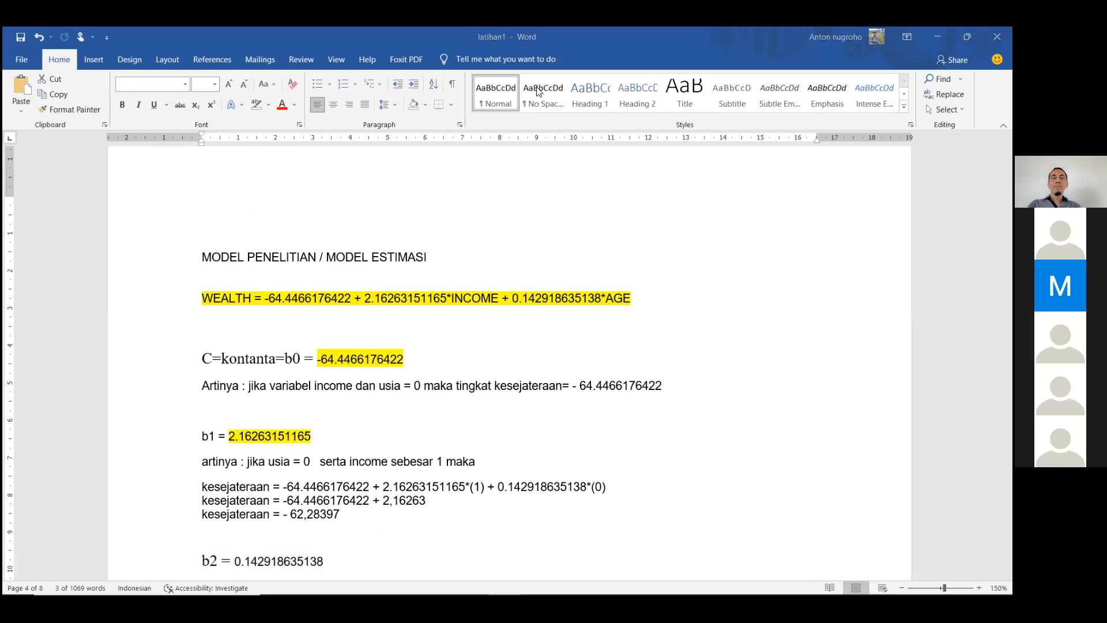
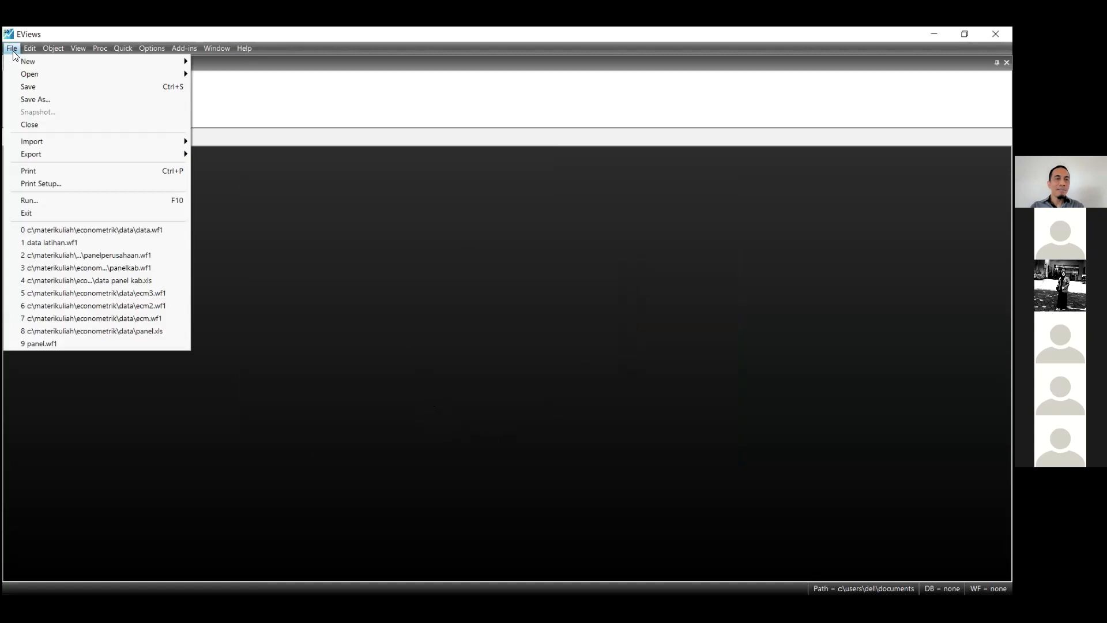
- Start an import from file and browse to the MateriKuliah > Econometrik > Data folder on the C: drive
{"action": "mouse_move", "coordinate": [28, 49]}
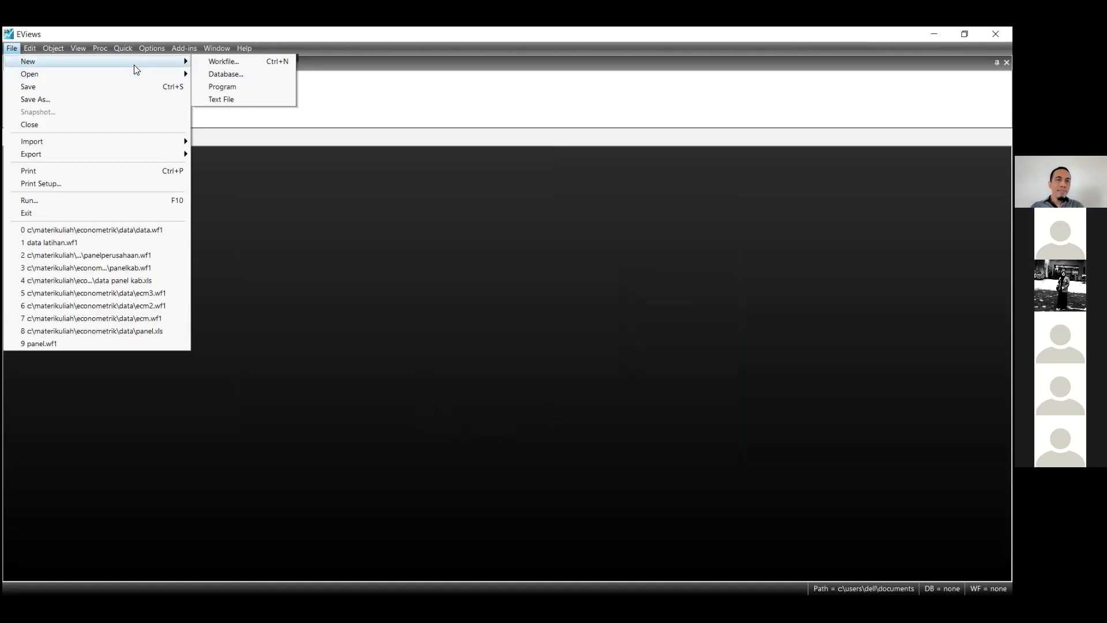
{"action": "mouse_move", "coordinate": [159, 146]}
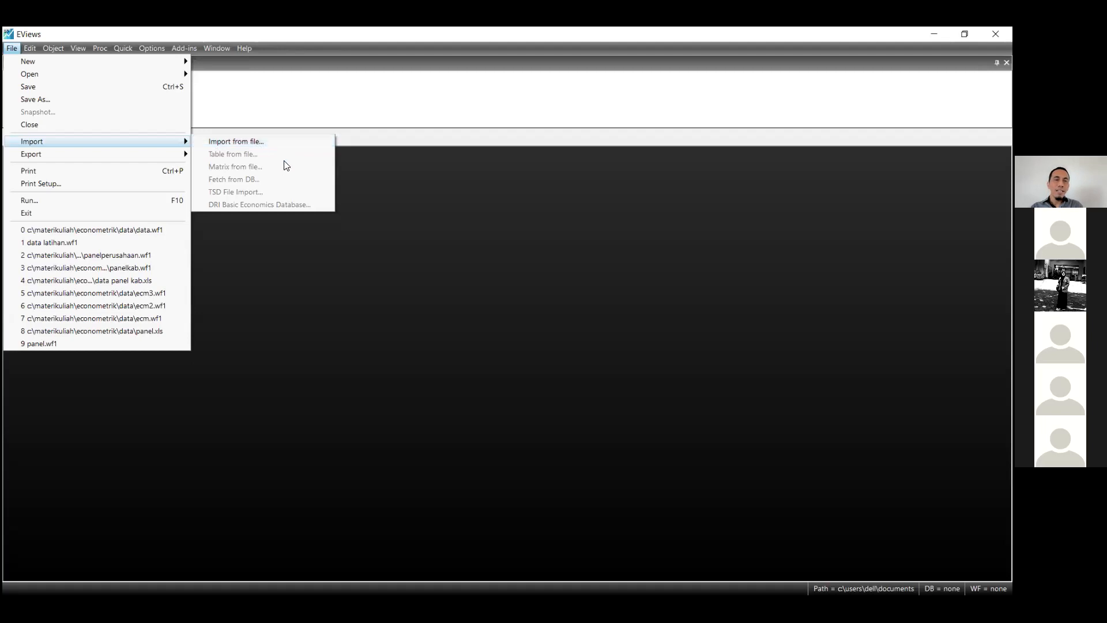
{"action": "left_click", "coordinate": [277, 143]}
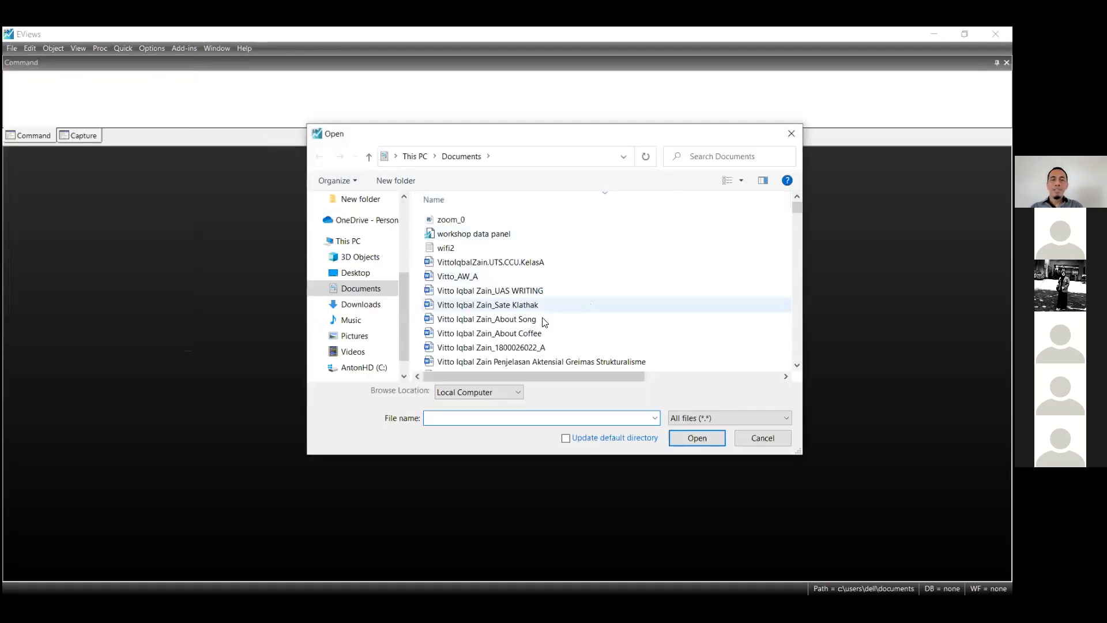
{"action": "left_click", "coordinate": [397, 368]}
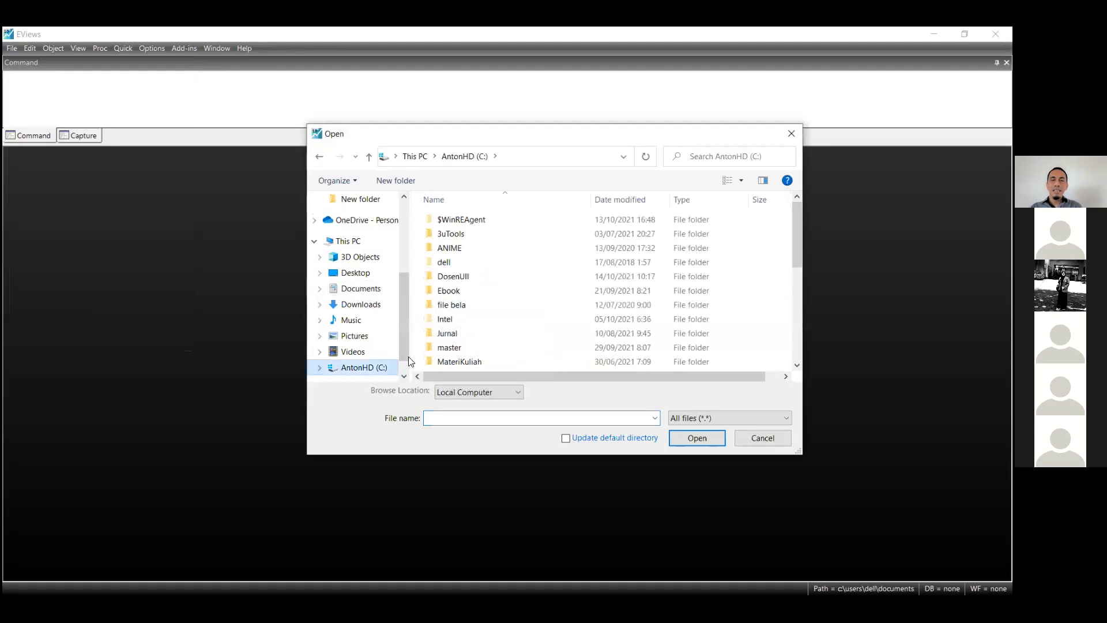
{"action": "double_click", "coordinate": [489, 360]}
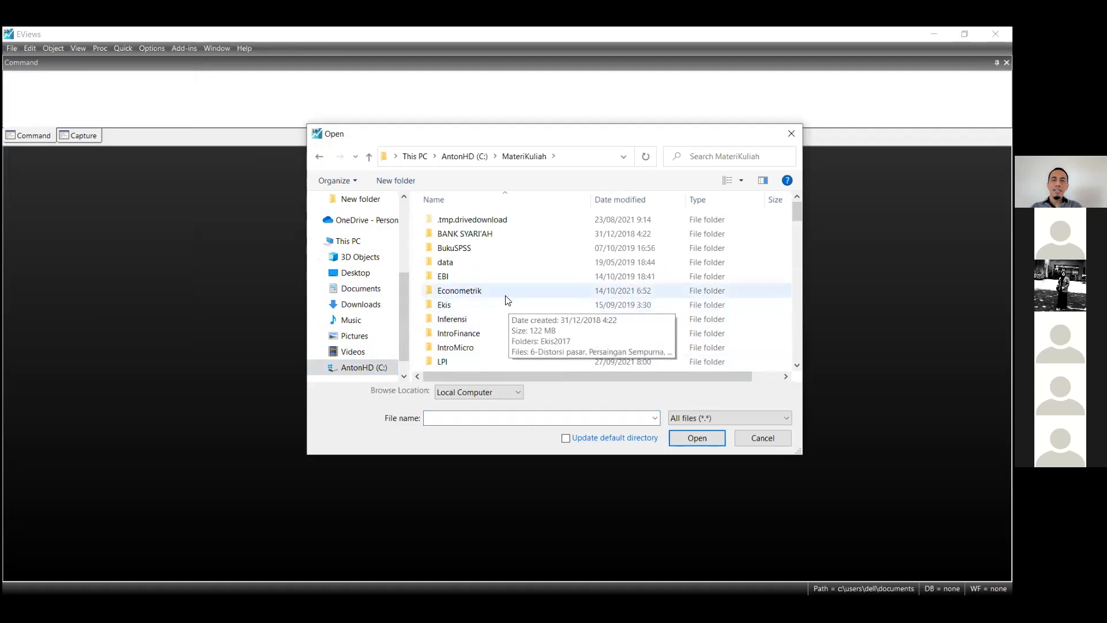
{"action": "double_click", "coordinate": [506, 292]}
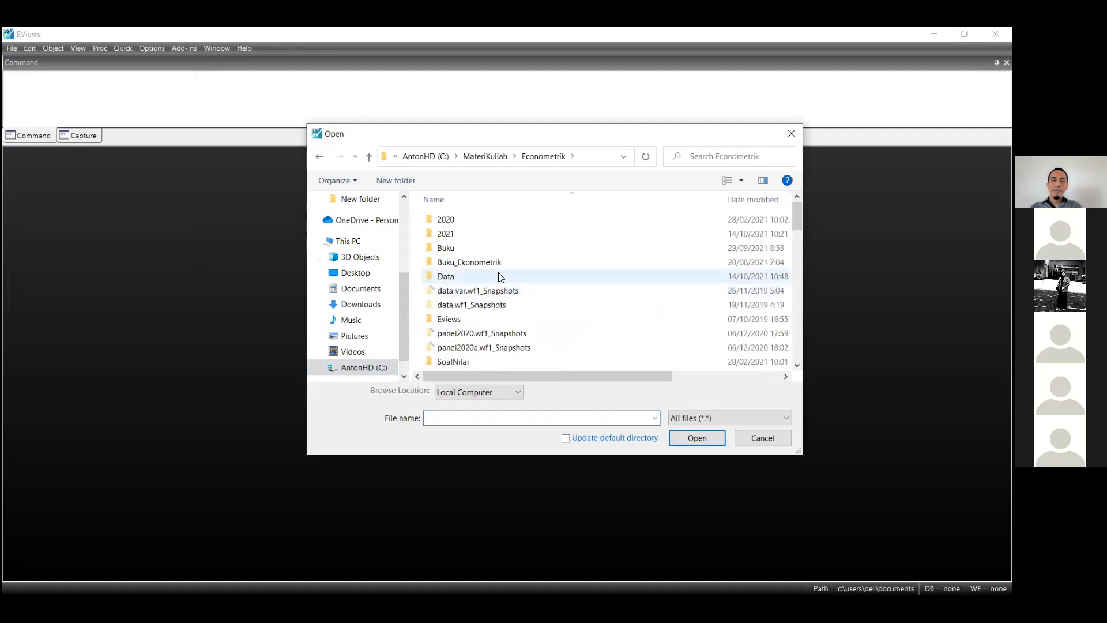
{"action": "double_click", "coordinate": [500, 277]}
- Choose the Data1 Excel workbook in the Data folder as the import source and open it
{"action": "scroll", "coordinate": [501, 277], "scroll_direction": "down", "scroll_amount": 2}
{"action": "scroll", "coordinate": [499, 279], "scroll_direction": "down", "scroll_amount": 6}
{"action": "scroll", "coordinate": [499, 282], "scroll_direction": "down", "scroll_amount": 4}
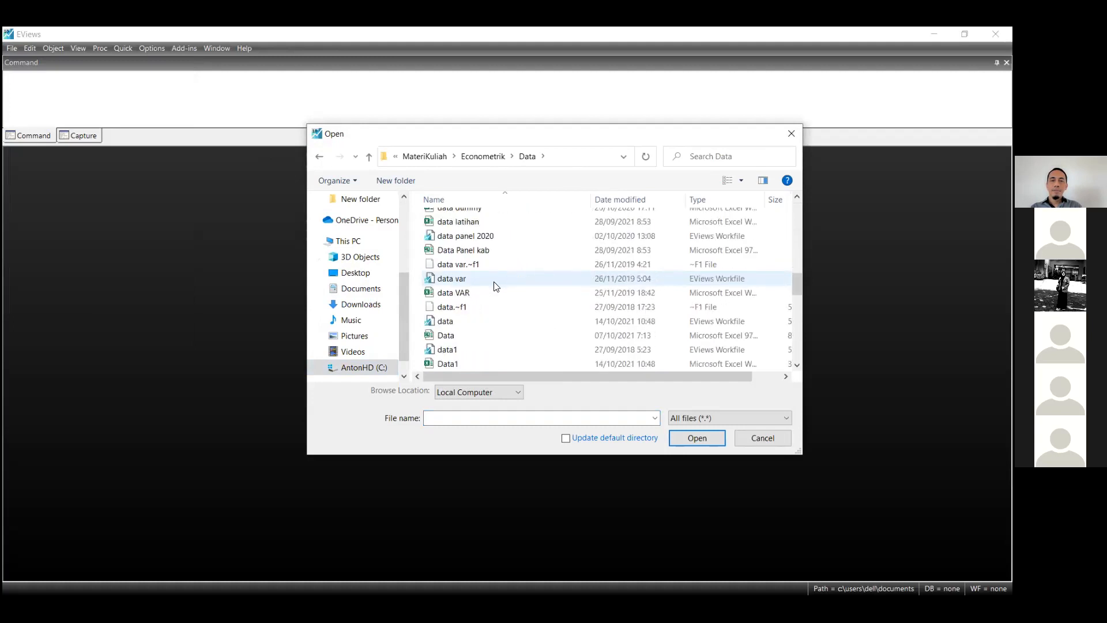
{"action": "scroll", "coordinate": [495, 288], "scroll_direction": "down", "scroll_amount": 1}
{"action": "left_click", "coordinate": [496, 322]}
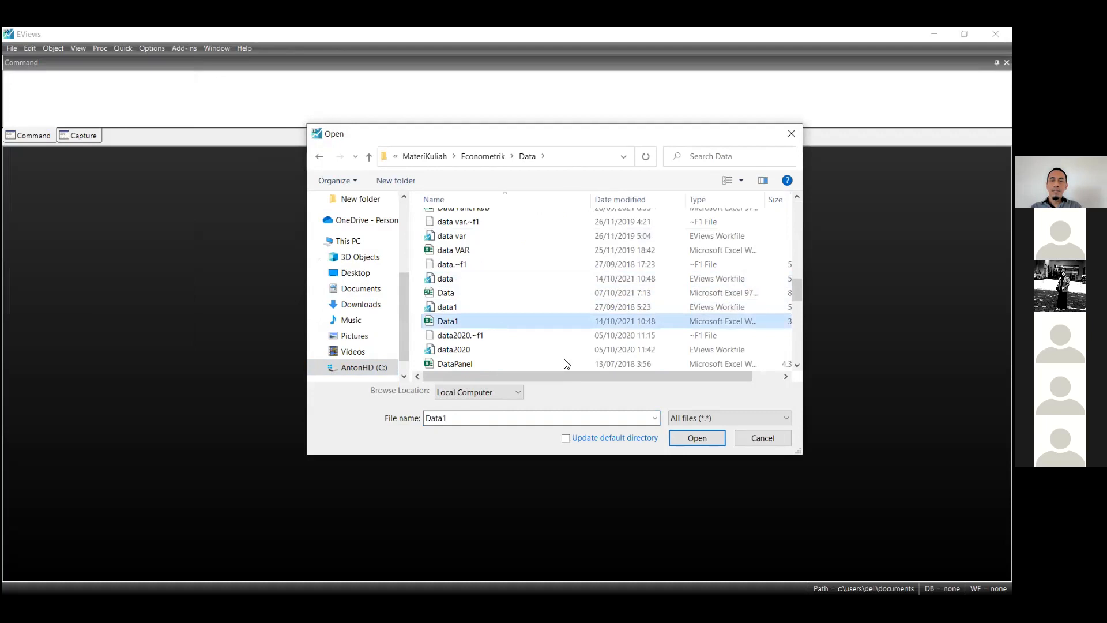
{"action": "left_click", "coordinate": [704, 439]}
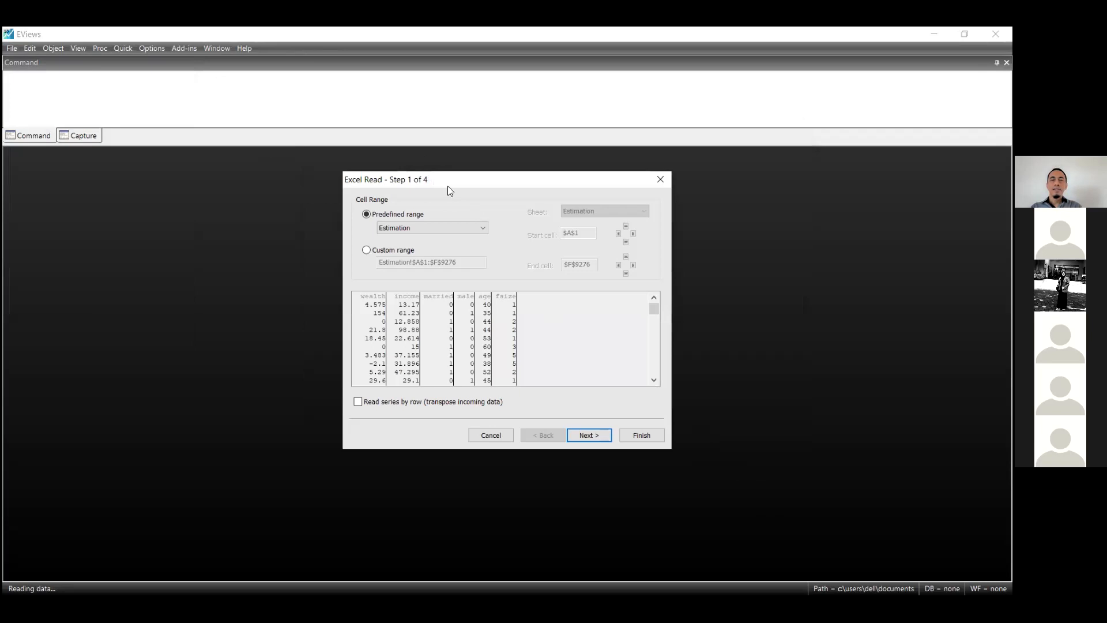
- Import the Estimation range with one header line, #N/A for missing values and an Unstructured / Undated new workfile, without linking to the source
{"action": "left_click_drag", "start_coordinate": [447, 185], "coordinate": [467, 195]}
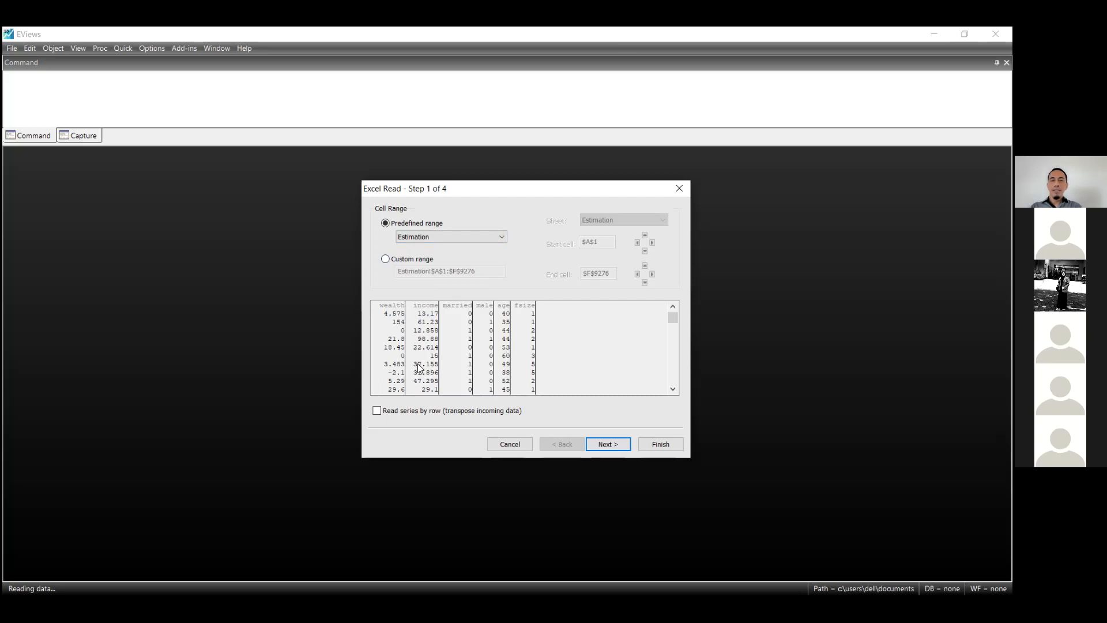
{"action": "left_click", "coordinate": [612, 443]}
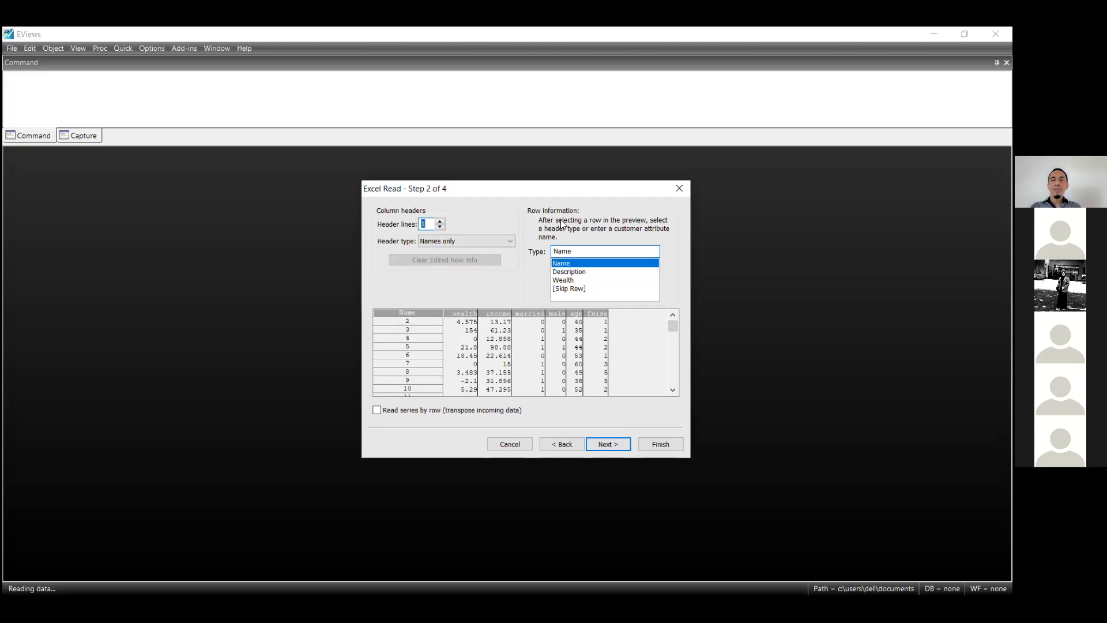
{"action": "left_click", "coordinate": [607, 444]}
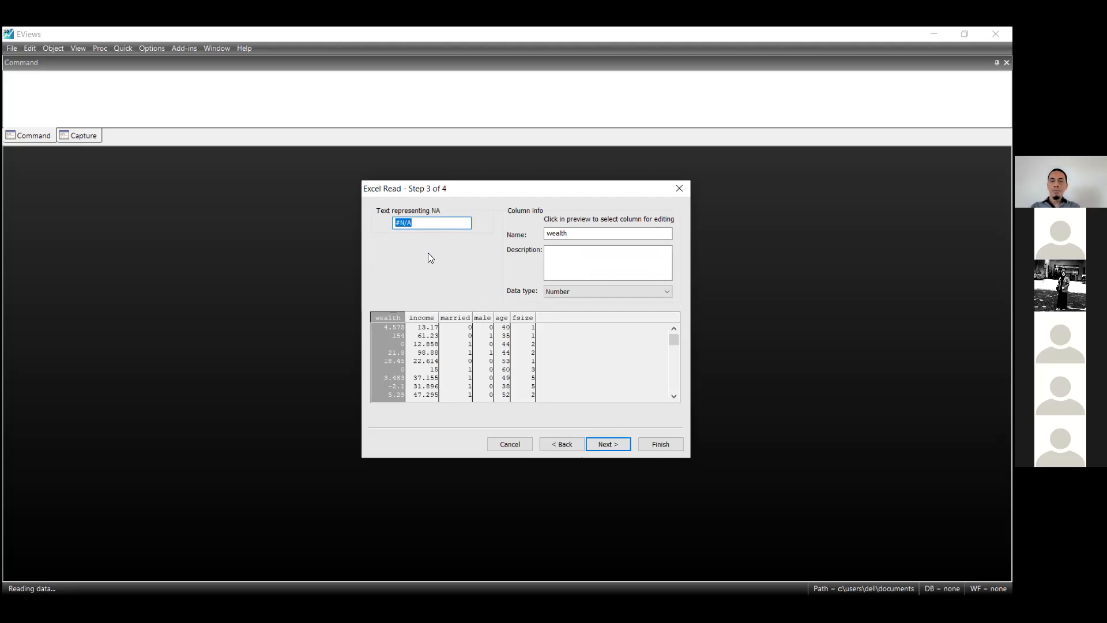
{"action": "left_click", "coordinate": [406, 223]}
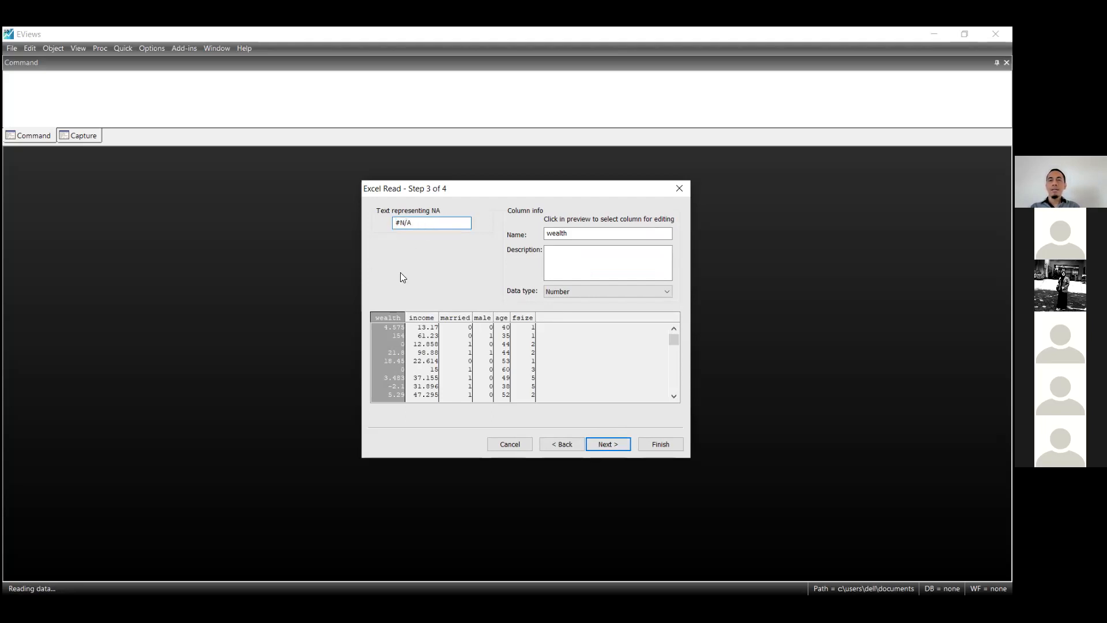
{"action": "left_click", "coordinate": [606, 434]}
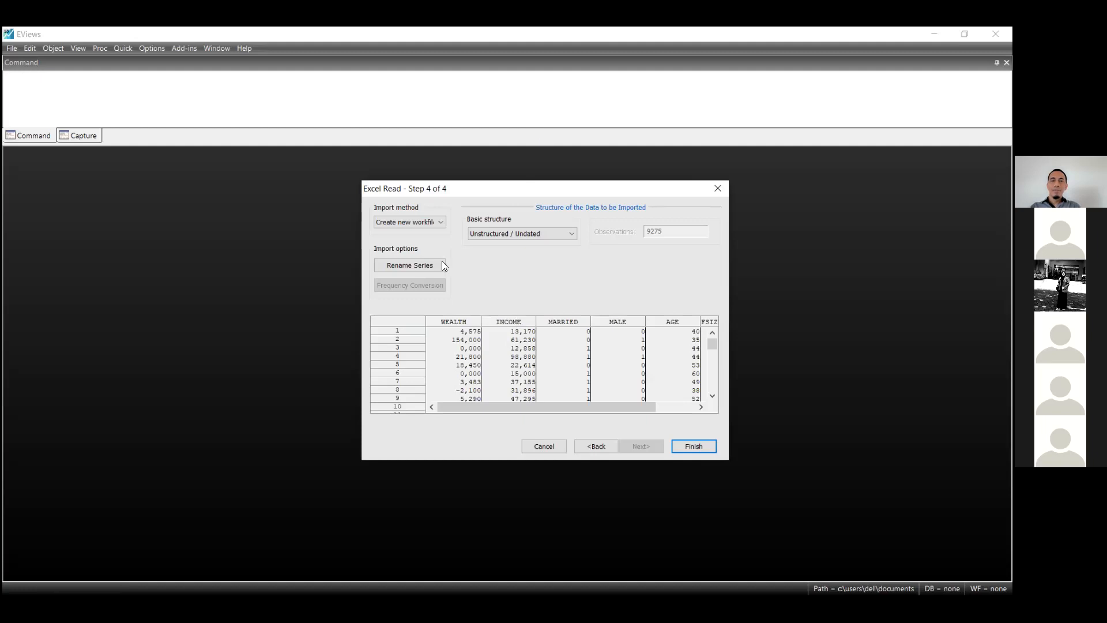
{"action": "left_click", "coordinate": [698, 448]}
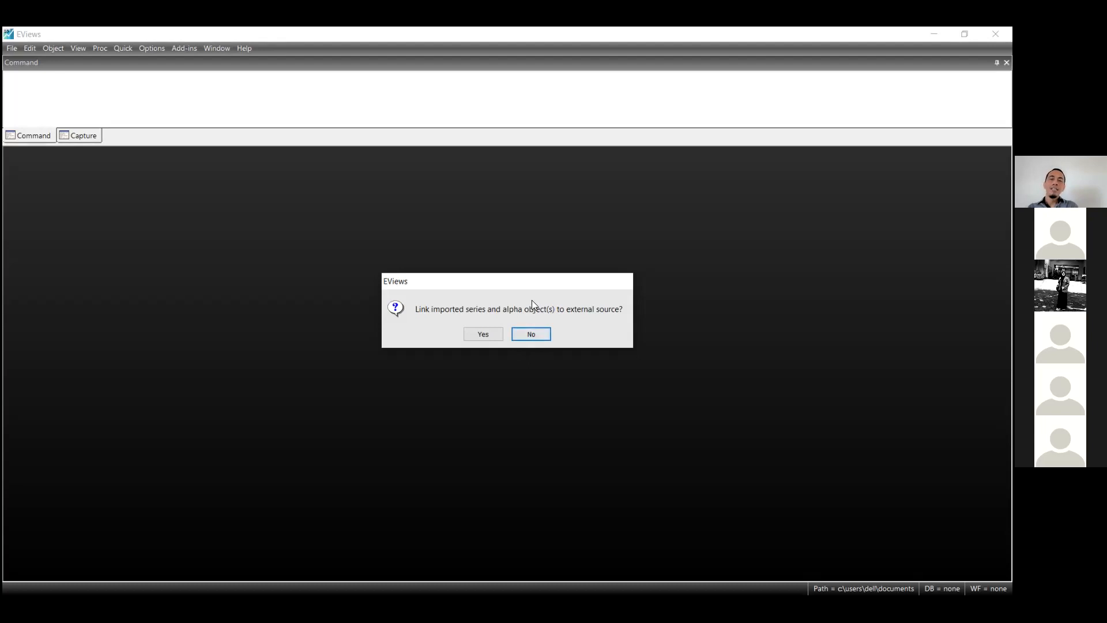
{"action": "left_click", "coordinate": [526, 339]}
- Open the age series from the DATA1 workfile, check its last observation in row 9275, and close the series
{"action": "left_click_drag", "start_coordinate": [247, 260], "coordinate": [338, 200]}
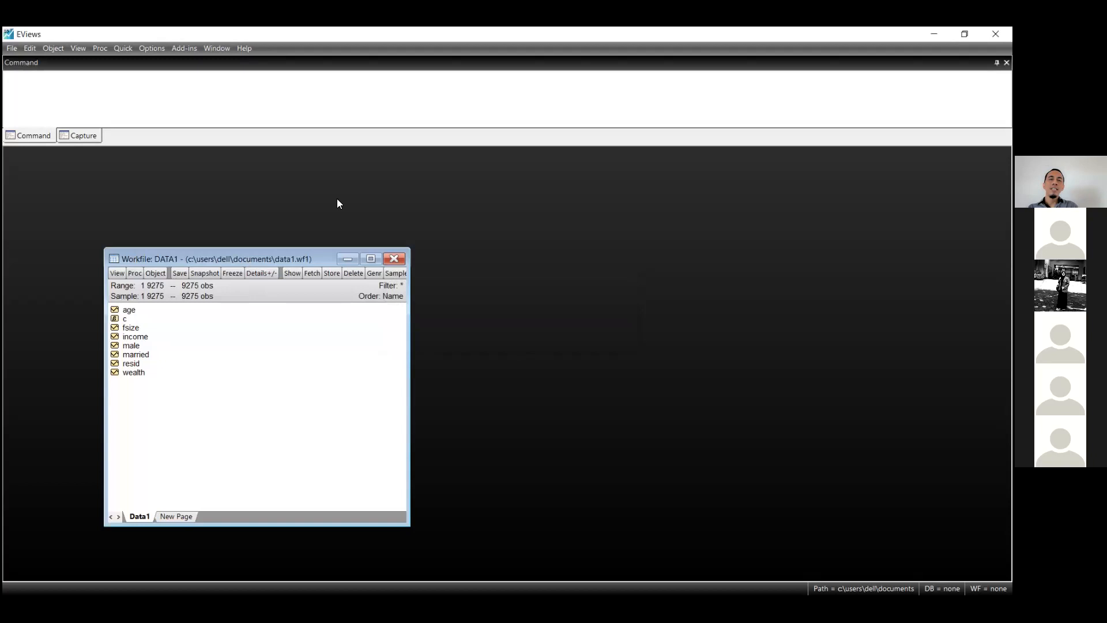
{"action": "left_click", "coordinate": [224, 251]}
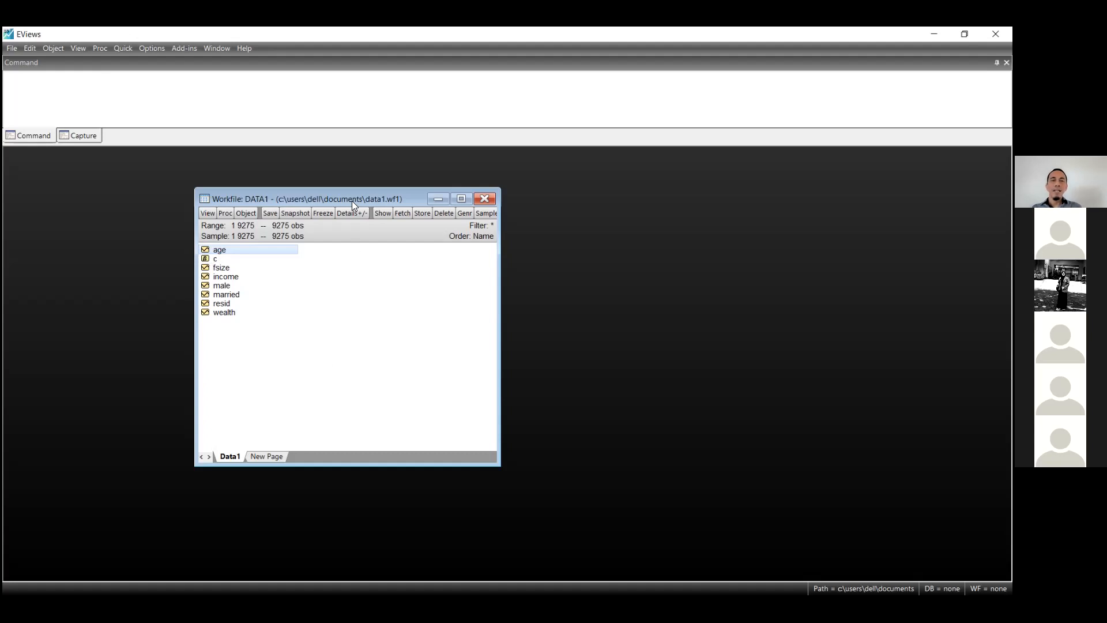
{"action": "left_click_drag", "start_coordinate": [352, 198], "coordinate": [366, 194]}
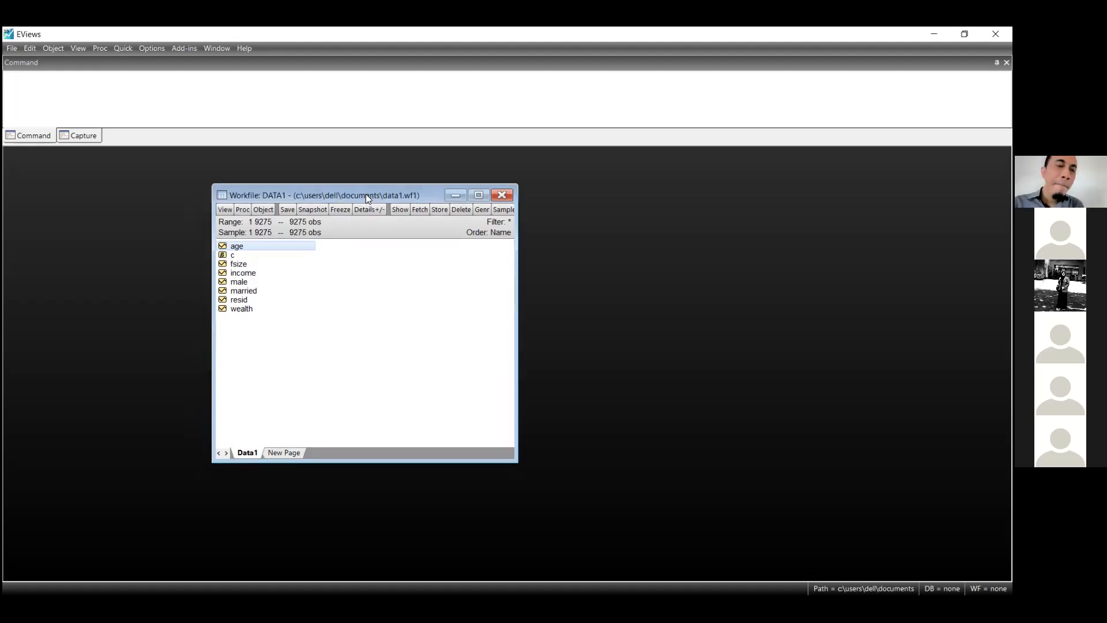
{"action": "double_click", "coordinate": [235, 246]}
{"action": "left_click_drag", "start_coordinate": [406, 339], "coordinate": [388, 529]}
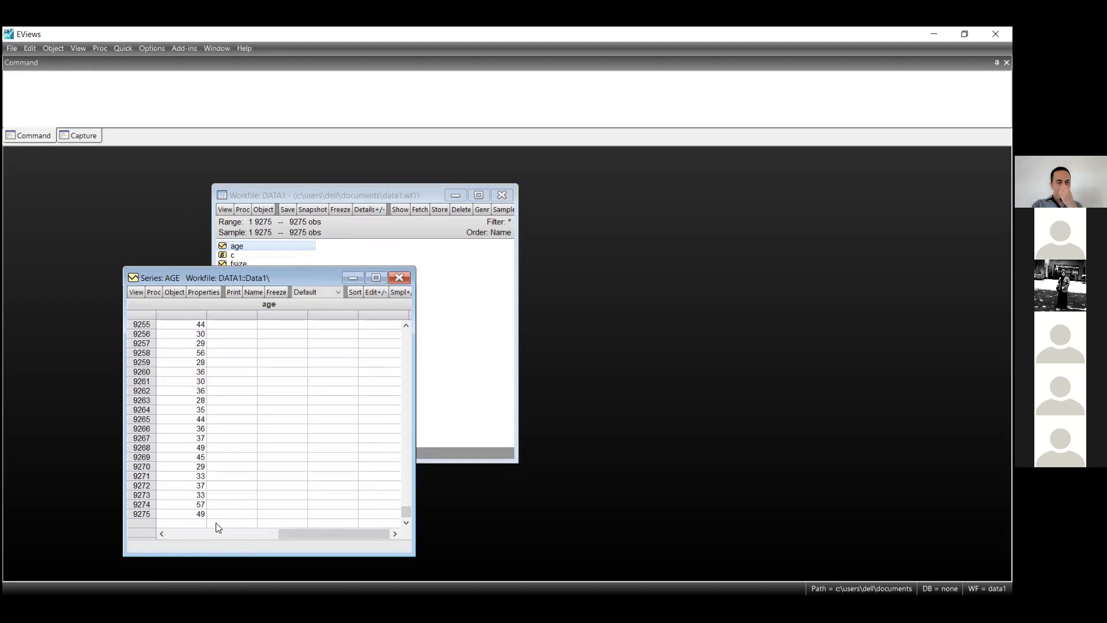
{"action": "left_click", "coordinate": [147, 512]}
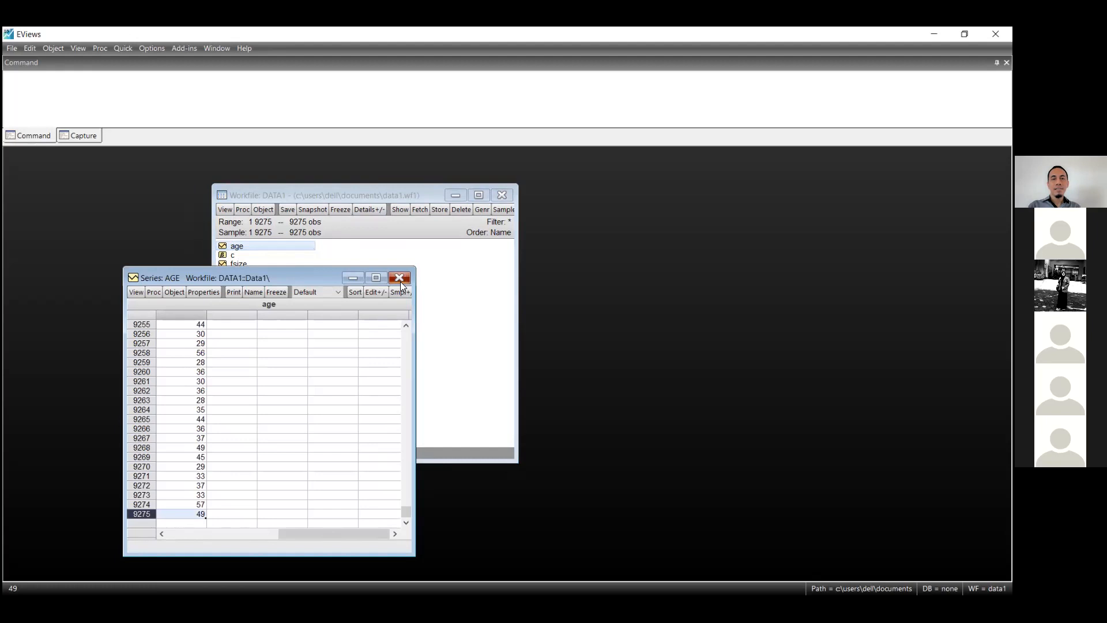
{"action": "left_click", "coordinate": [400, 281]}
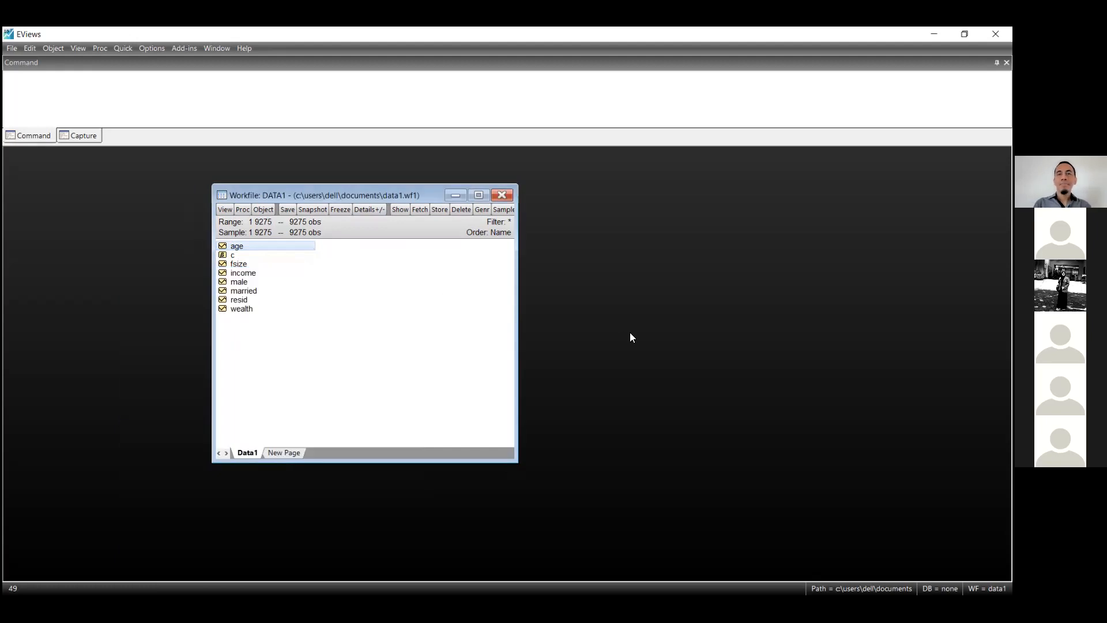
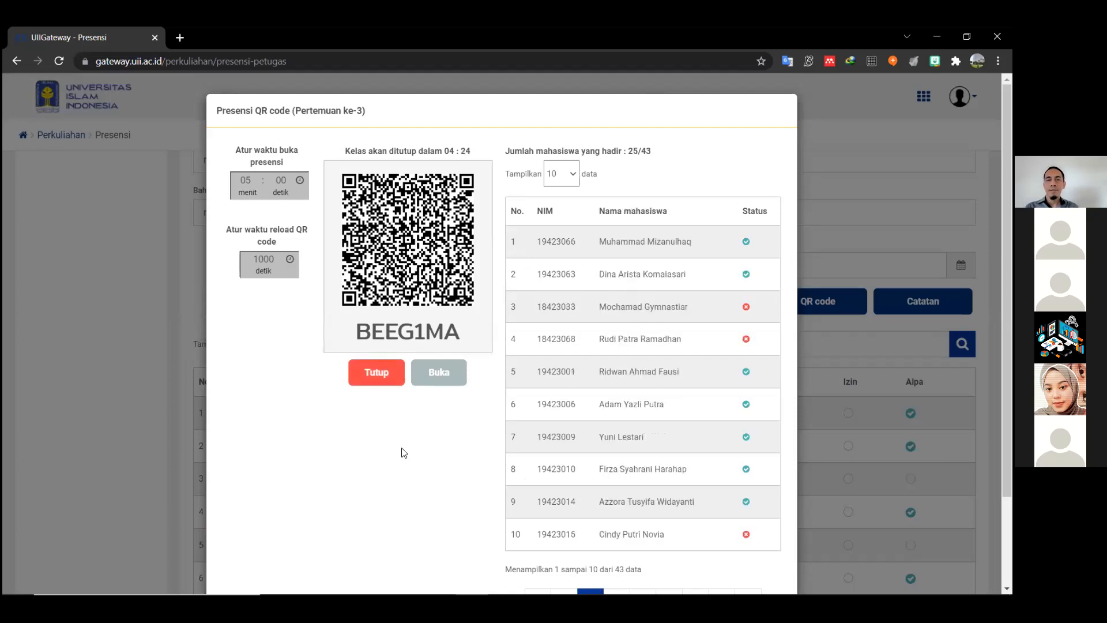
- Review the students' attendance statuses for Pertemuan ke-3 in UIIGateway, going through pages 1 to 5 of the list
{"action": "scroll", "coordinate": [592, 354], "scroll_direction": "down", "scroll_amount": 1}
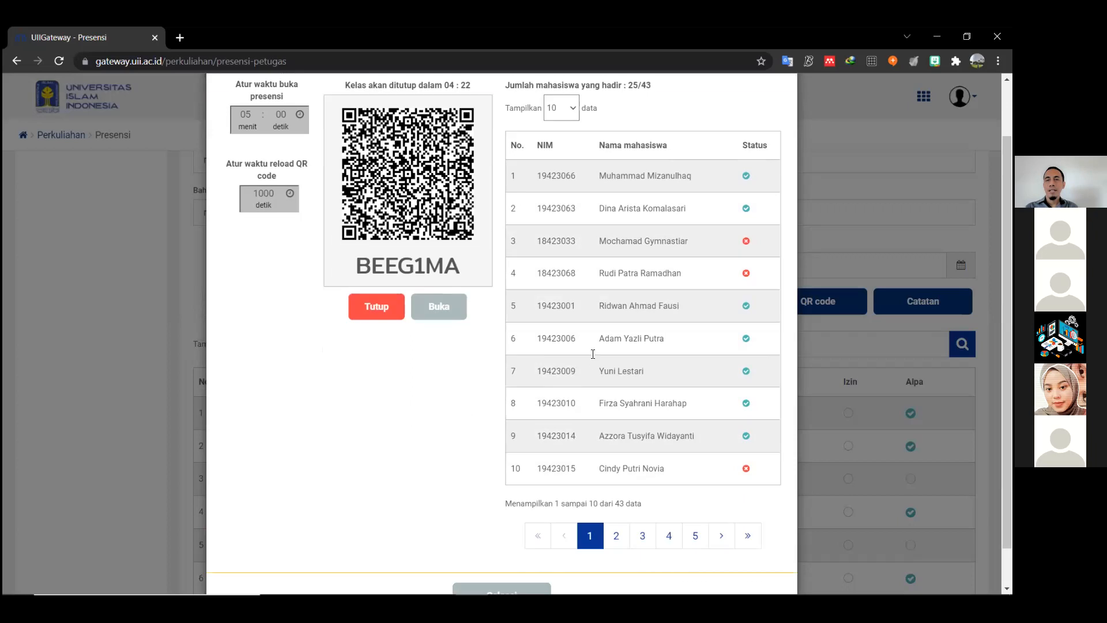
{"action": "left_click", "coordinate": [617, 536]}
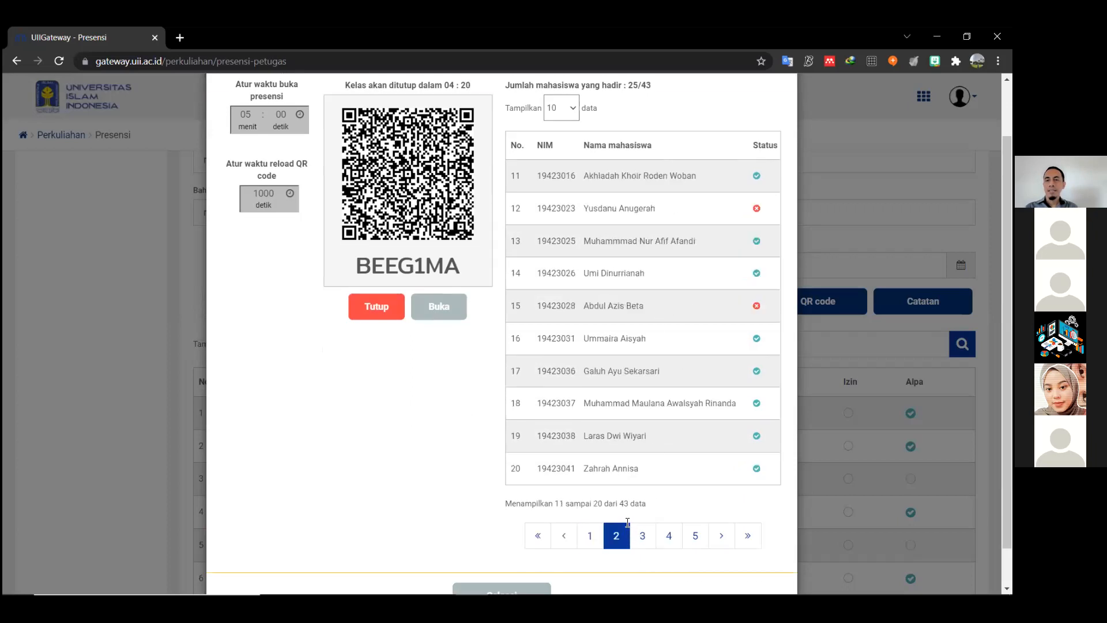
{"action": "left_click", "coordinate": [643, 534]}
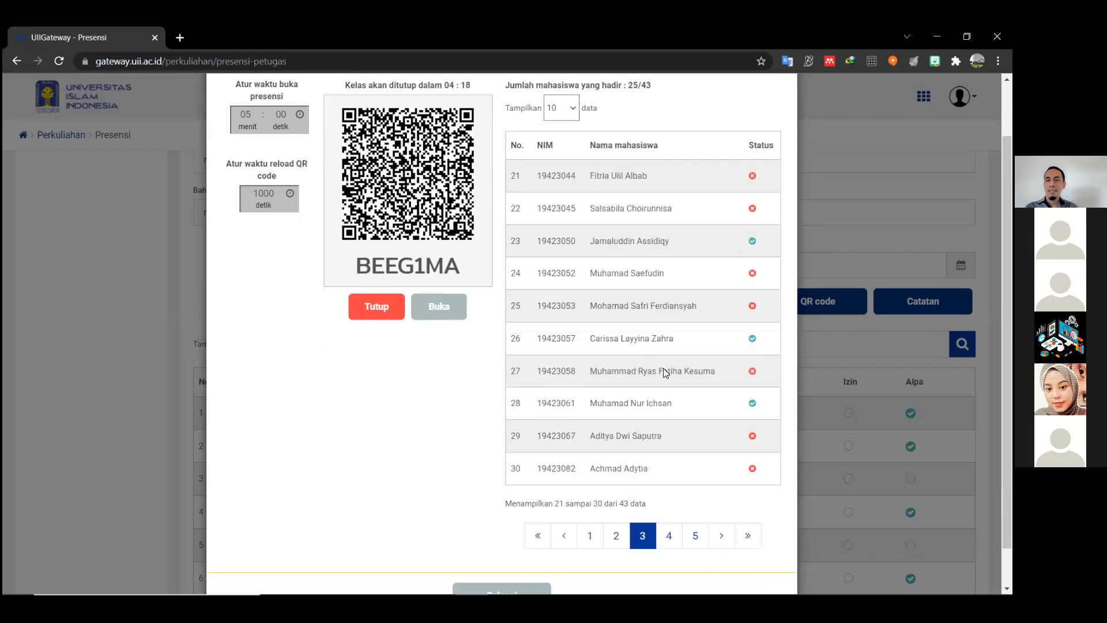
{"action": "left_click", "coordinate": [670, 534]}
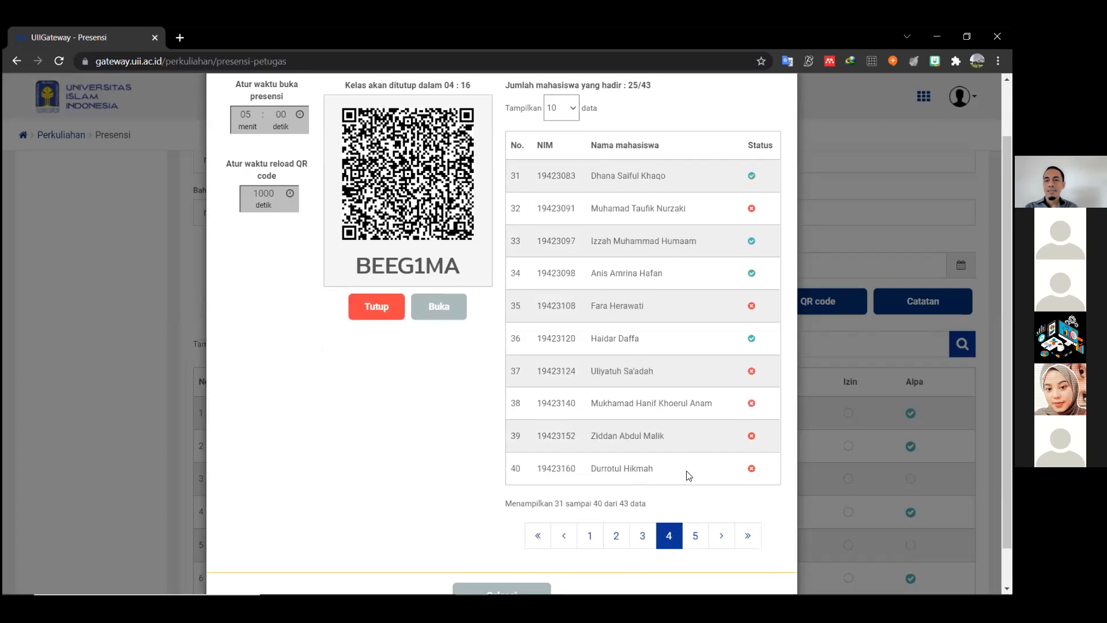
{"action": "left_click", "coordinate": [694, 535]}
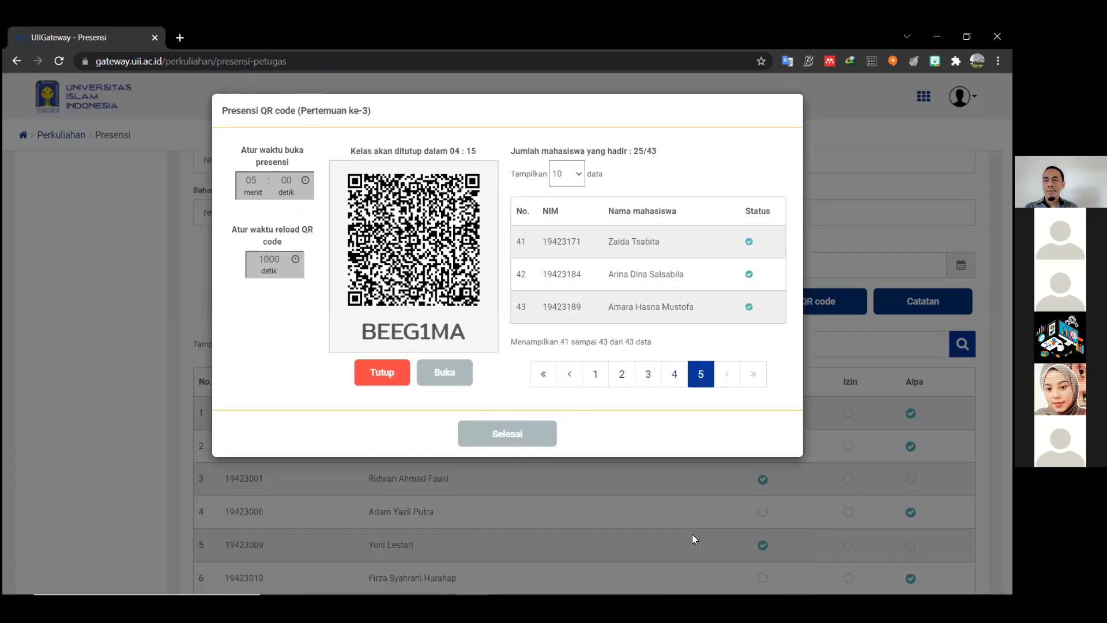
- Return to the first page of the attendance list and check the statuses on all five pages again
{"action": "left_click", "coordinate": [594, 386]}
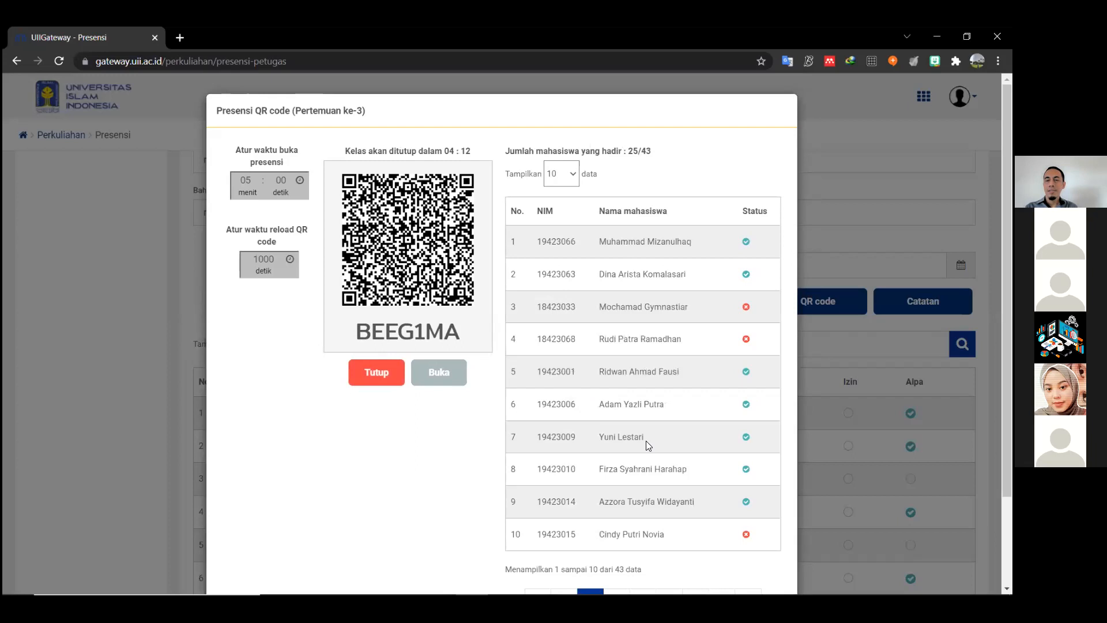
{"action": "scroll", "coordinate": [649, 438], "scroll_direction": "down", "scroll_amount": 1}
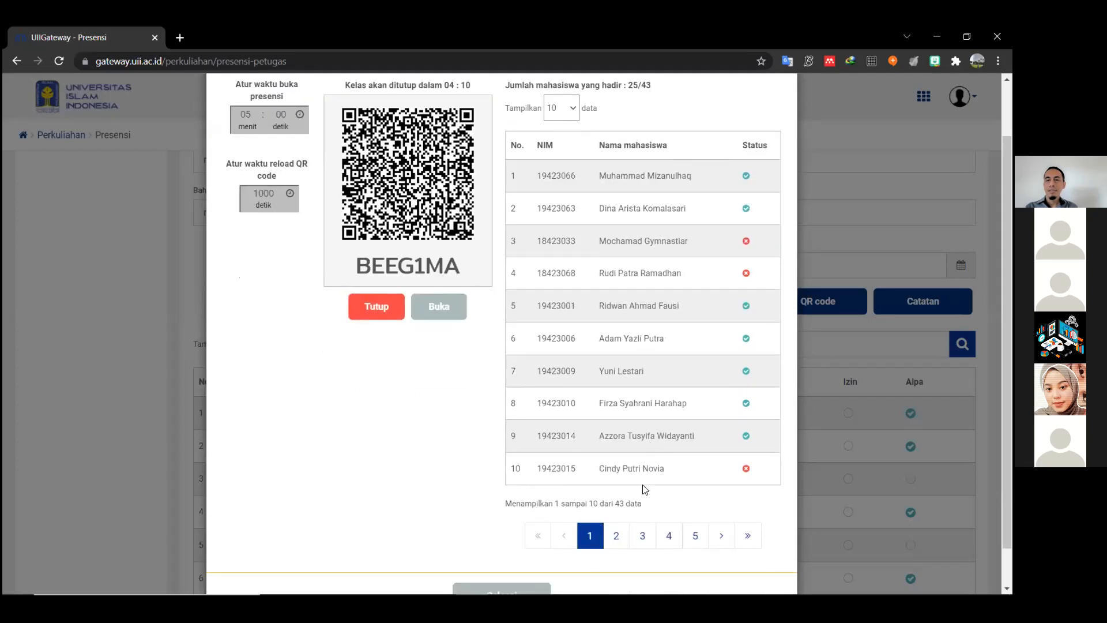
{"action": "left_click", "coordinate": [615, 541]}
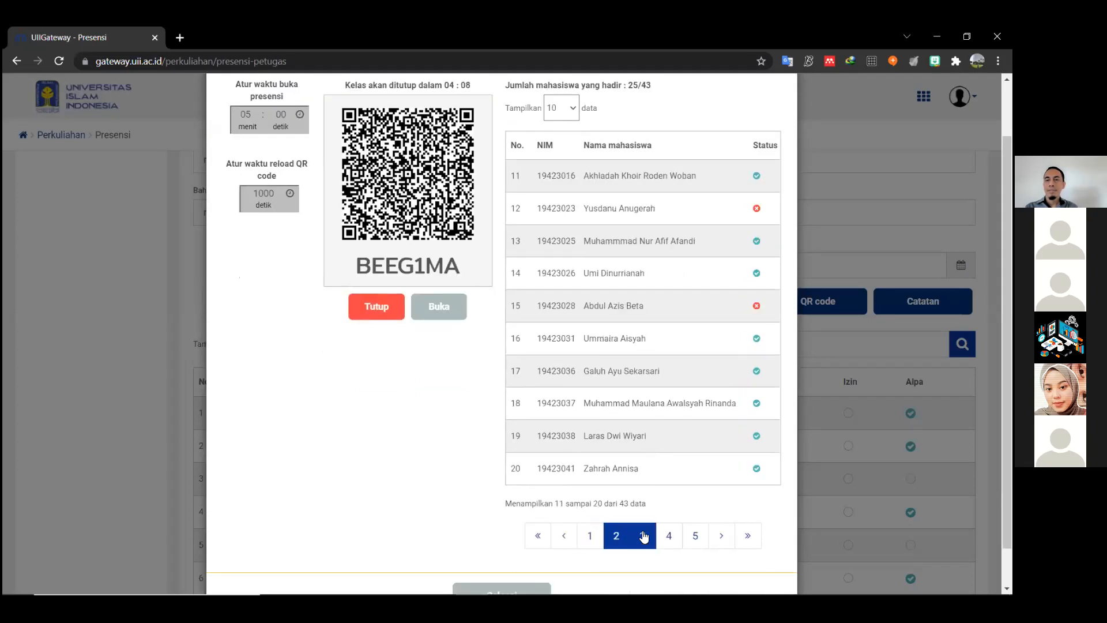
{"action": "left_click", "coordinate": [642, 535]}
{"action": "left_click", "coordinate": [668, 536]}
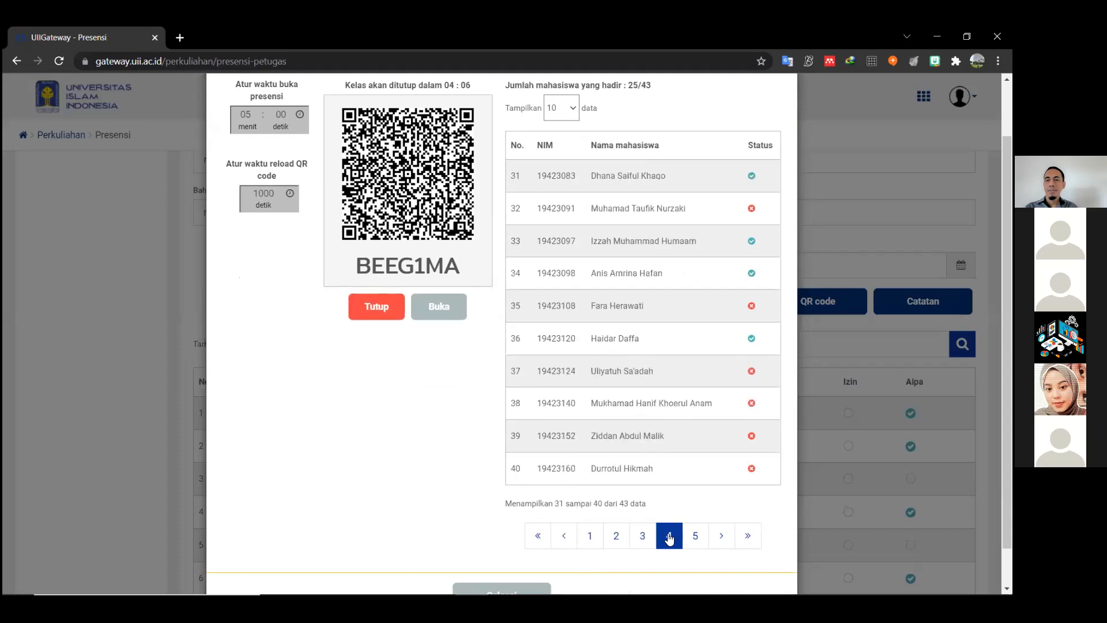
{"action": "left_click", "coordinate": [695, 536]}
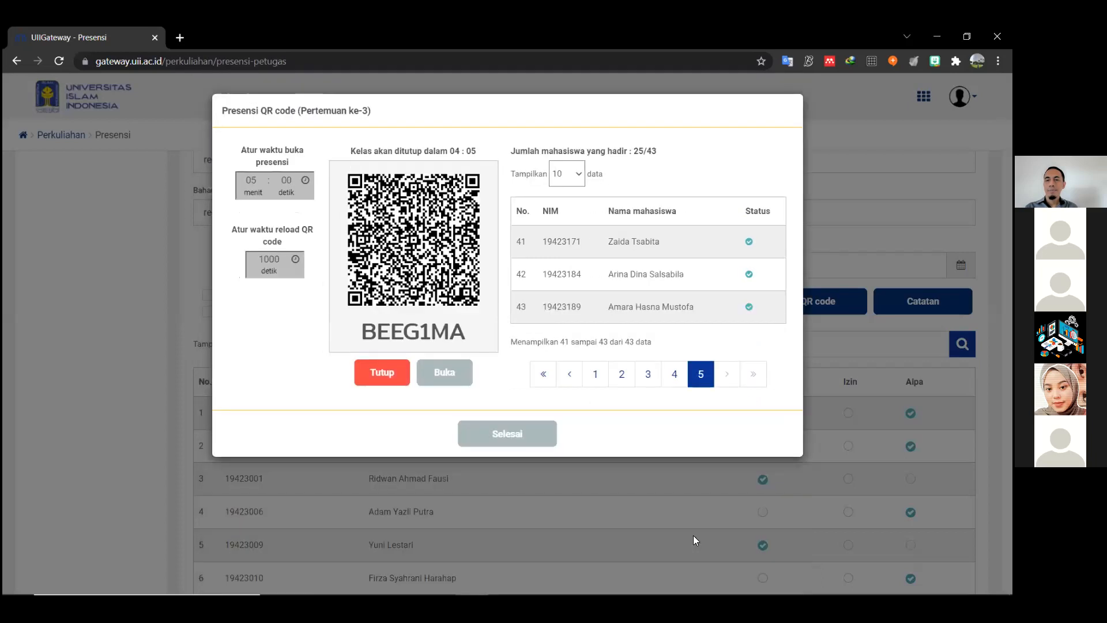
- Go back to page 4 and page 1 of the Pertemuan ke-3 attendance list and check the statuses shown there
{"action": "left_click", "coordinate": [569, 382]}
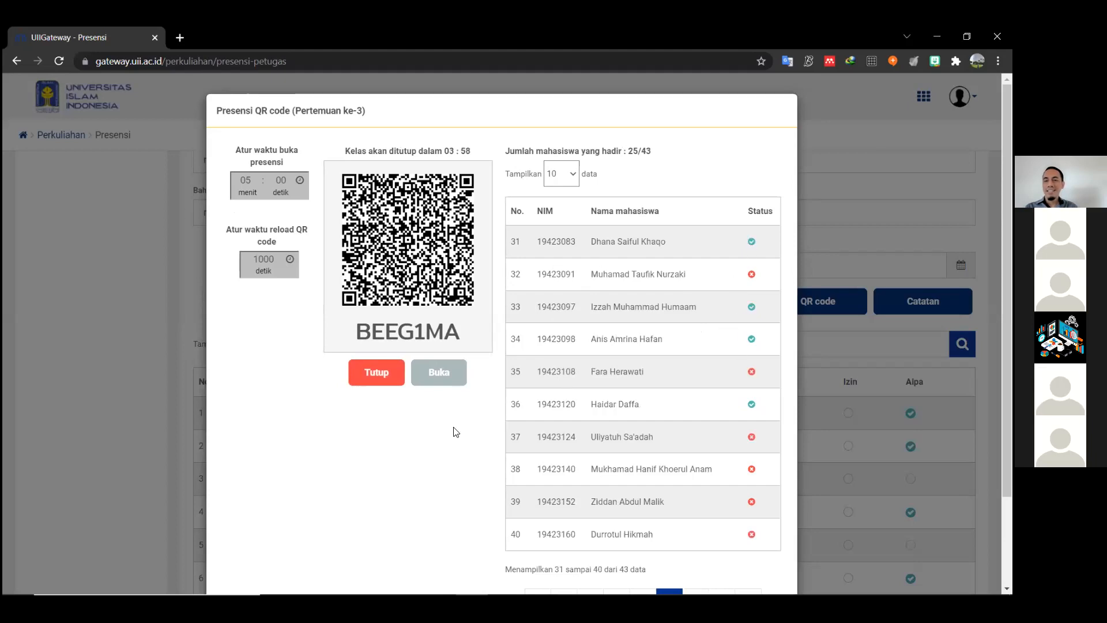
{"action": "scroll", "coordinate": [577, 398], "scroll_direction": "down", "scroll_amount": 1}
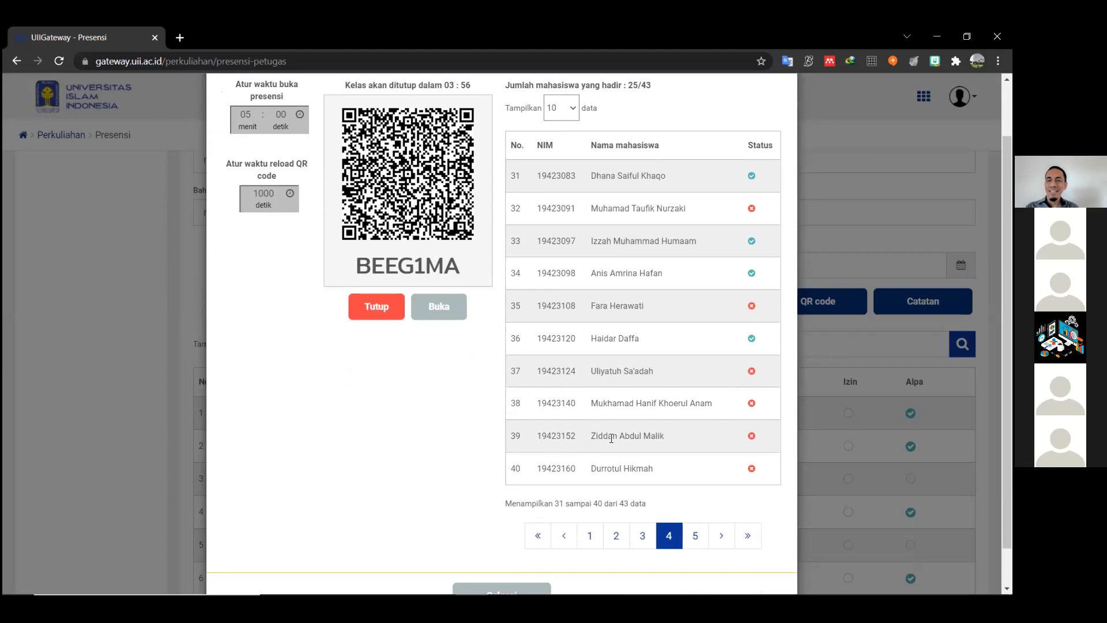
{"action": "left_click", "coordinate": [594, 535]}
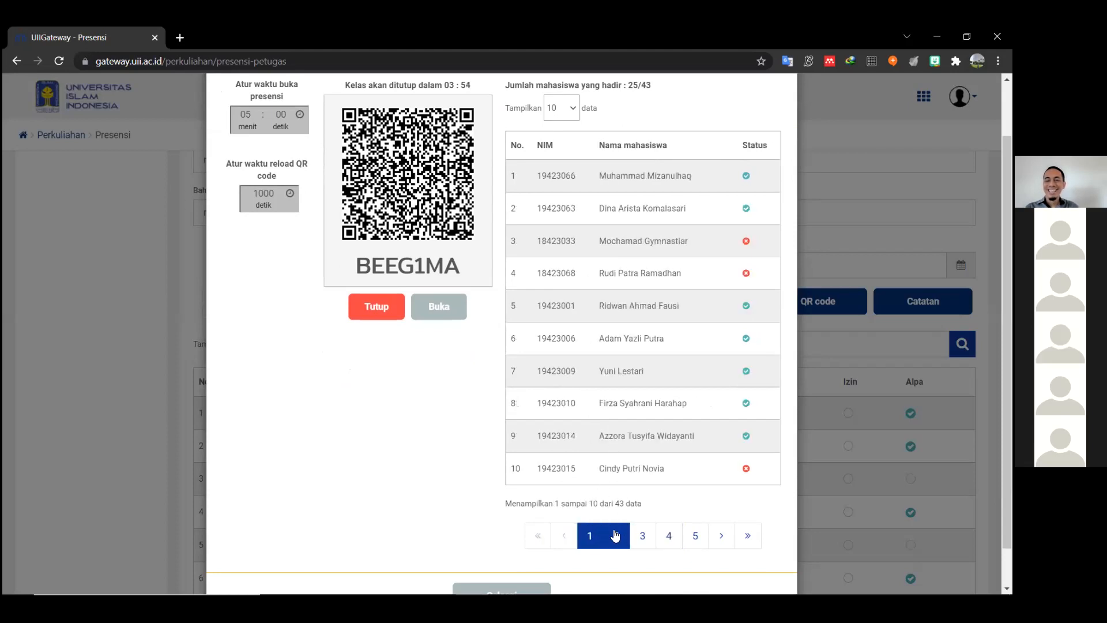
{"action": "scroll", "coordinate": [444, 485], "scroll_direction": "up", "scroll_amount": 1}
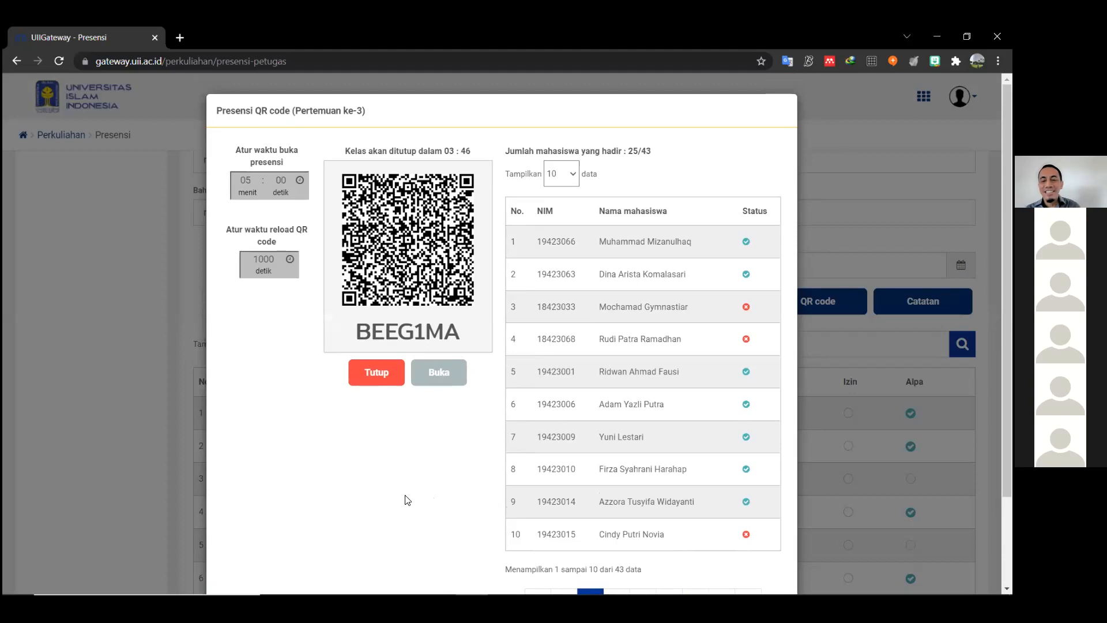
{"action": "scroll", "coordinate": [398, 485], "scroll_direction": "down", "scroll_amount": 1}
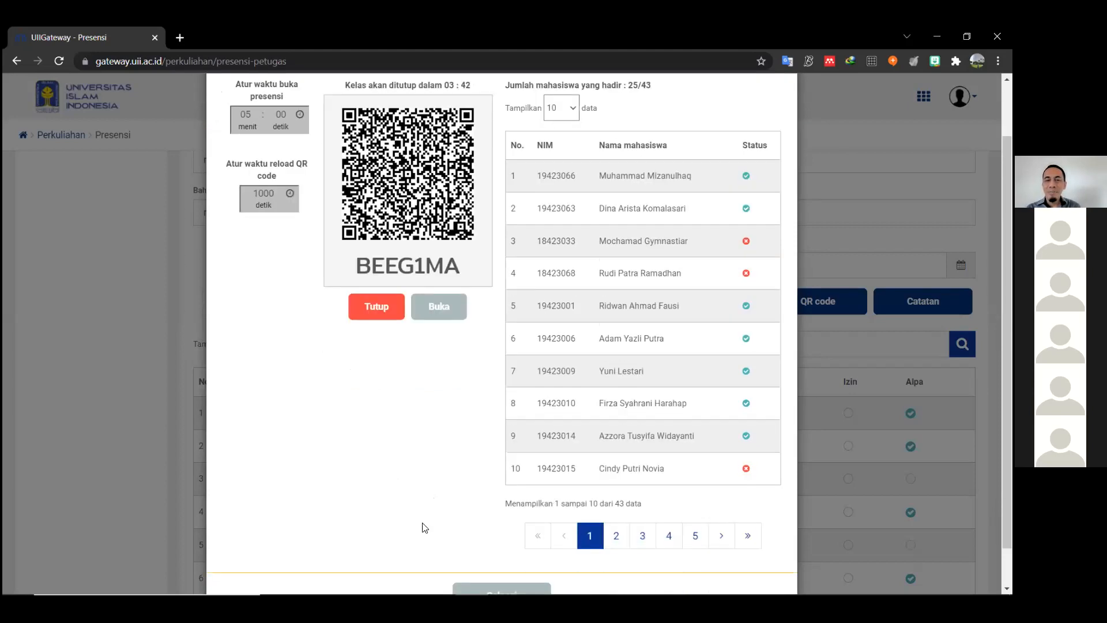
{"action": "scroll", "coordinate": [424, 528], "scroll_direction": "up", "scroll_amount": 1}
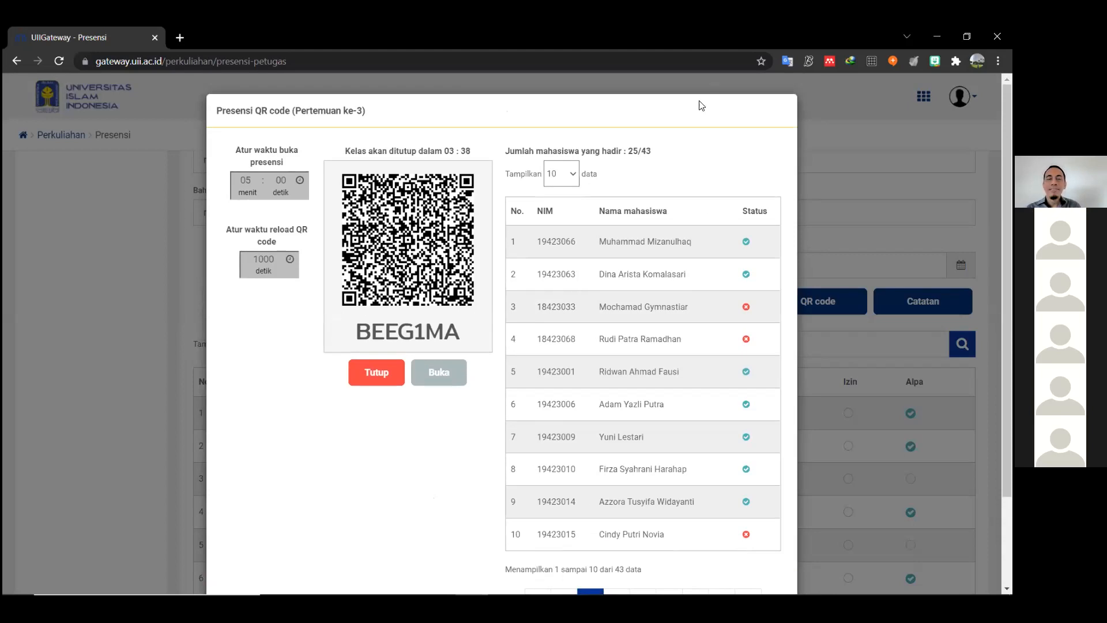
{"action": "scroll", "coordinate": [704, 199], "scroll_direction": "down", "scroll_amount": 1}
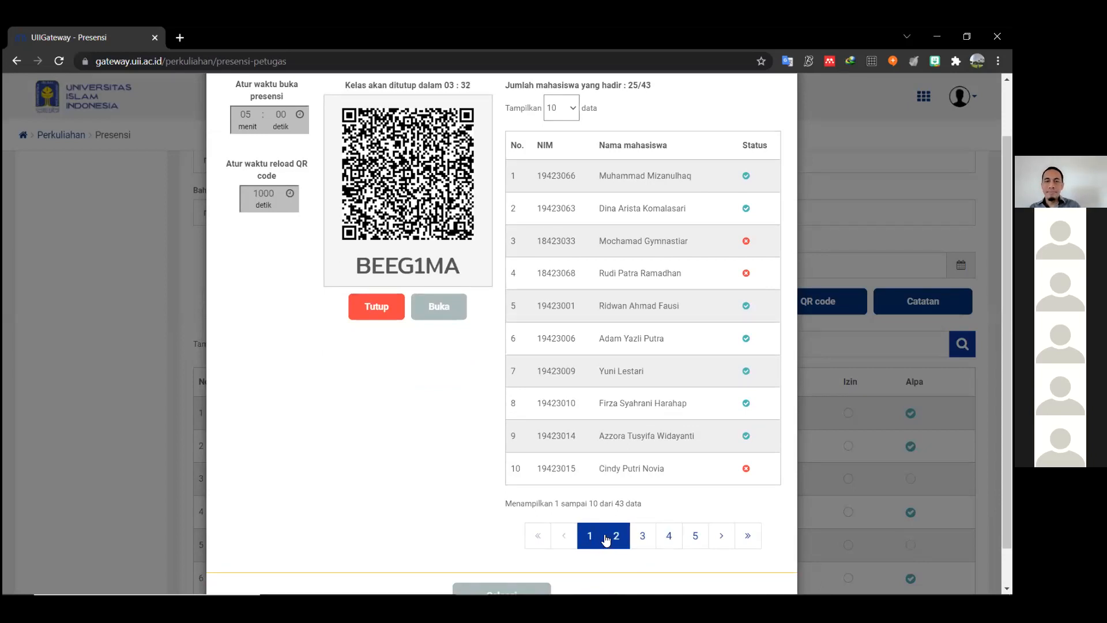
{"action": "scroll", "coordinate": [487, 479], "scroll_direction": "up", "scroll_amount": 1}
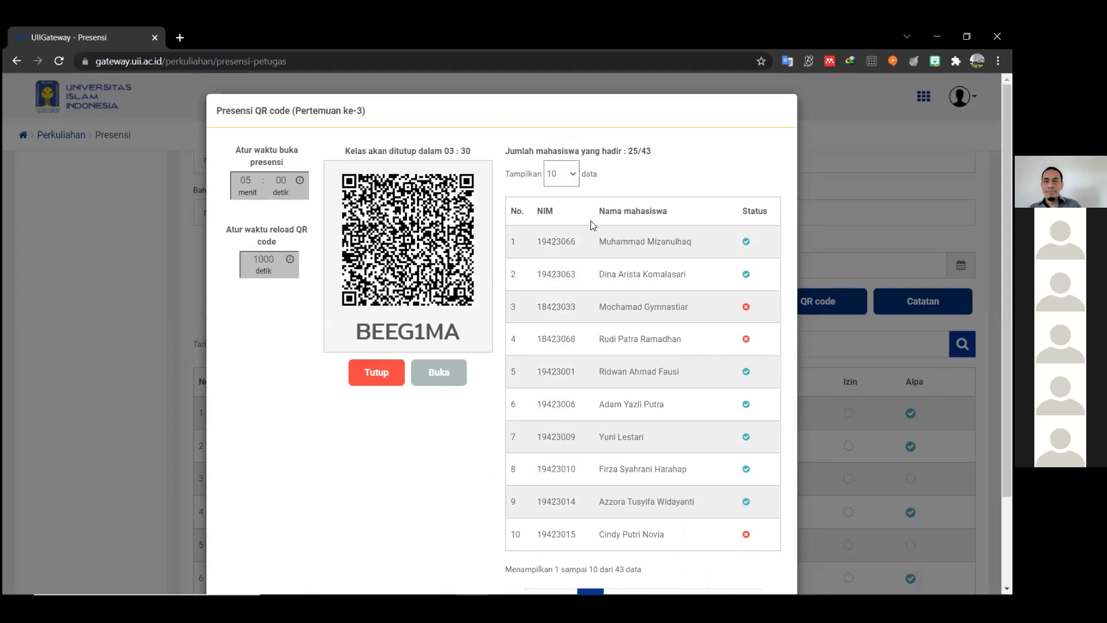
- Go through attendance list pages 2 to 5 once more, checking each student's status, and step back one page
{"action": "scroll", "coordinate": [636, 496], "scroll_direction": "down", "scroll_amount": 1}
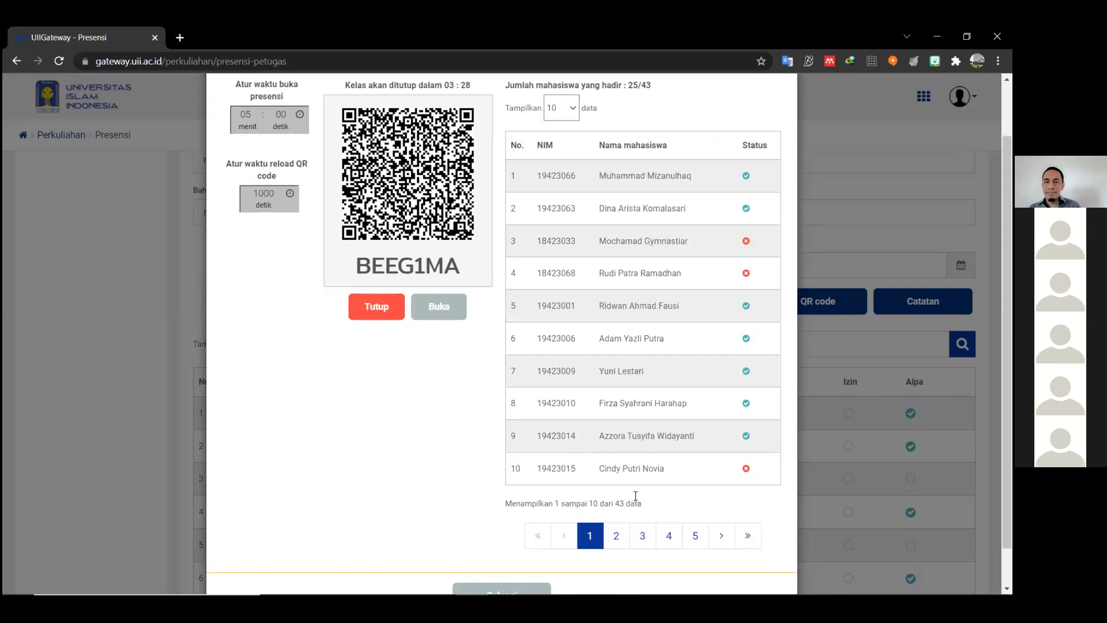
{"action": "left_click", "coordinate": [616, 535]}
{"action": "left_click", "coordinate": [644, 535]}
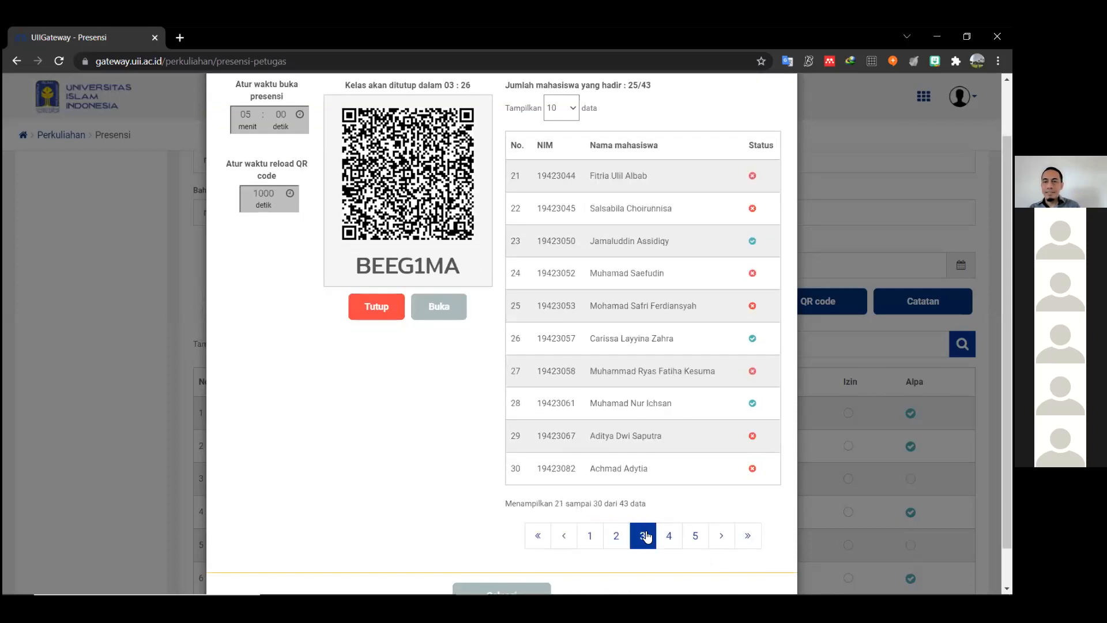
{"action": "left_click", "coordinate": [668, 536]}
{"action": "left_click", "coordinate": [695, 536]}
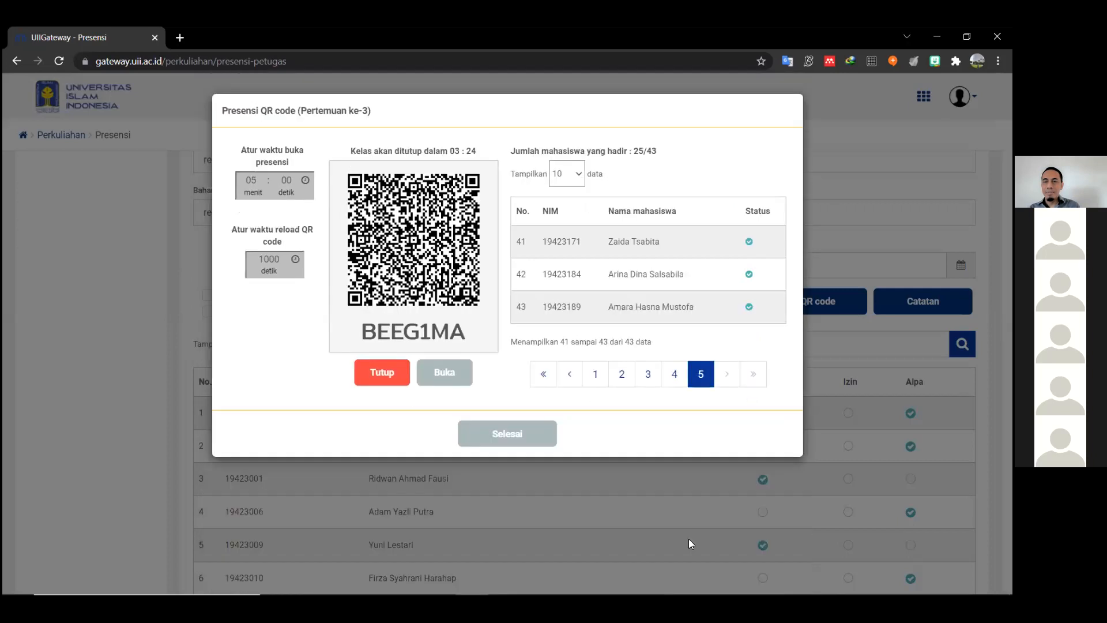
{"action": "left_click", "coordinate": [565, 374]}
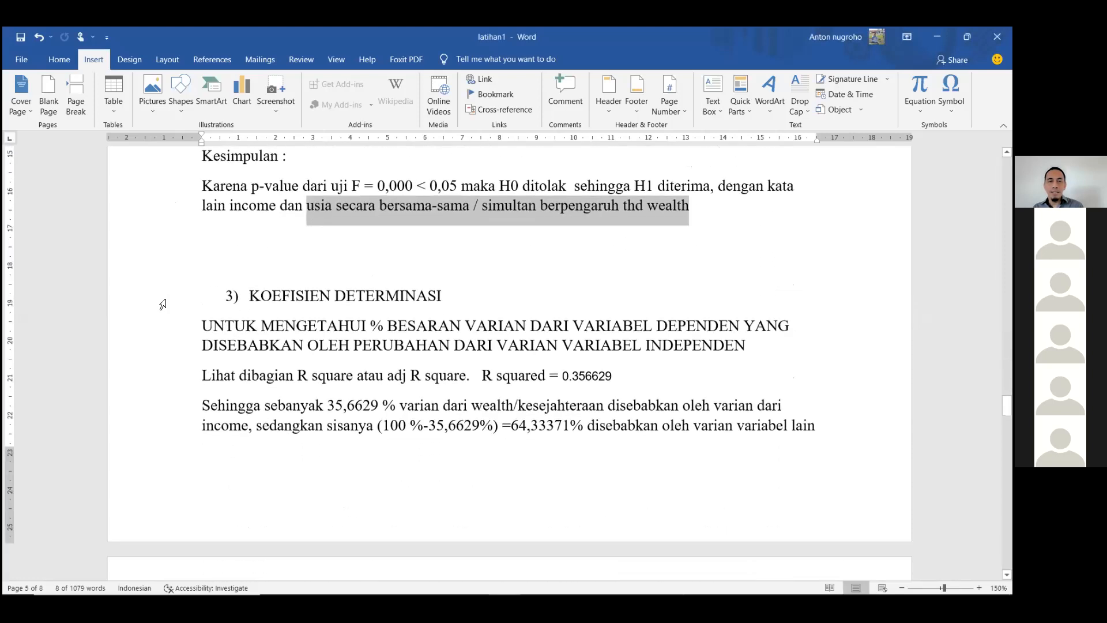
- In the latihan1 Word document, highlight the line on R square and adj R square under KOEFISIEN DETERMINASI
{"action": "left_click", "coordinate": [462, 299]}
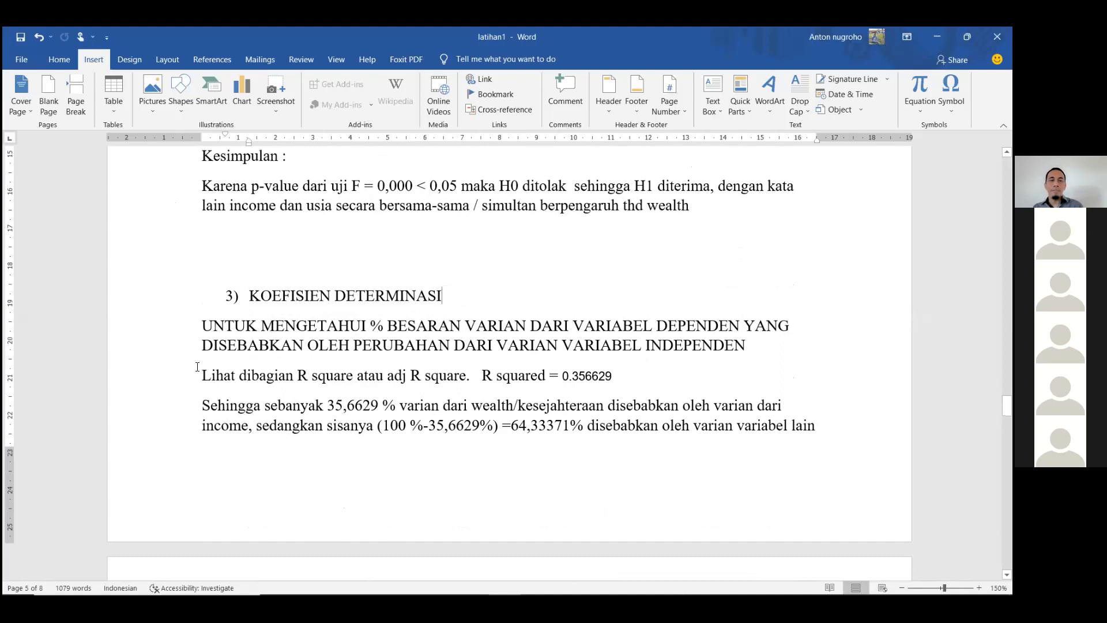
{"action": "left_click_drag", "start_coordinate": [196, 373], "coordinate": [650, 368]}
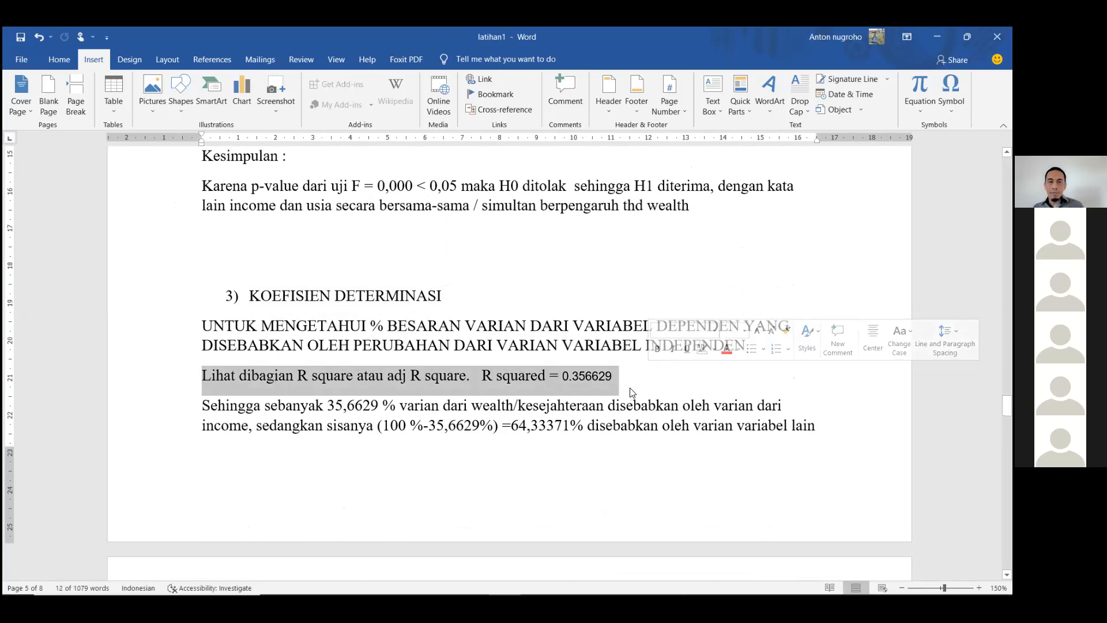
{"action": "left_click", "coordinate": [629, 381]}
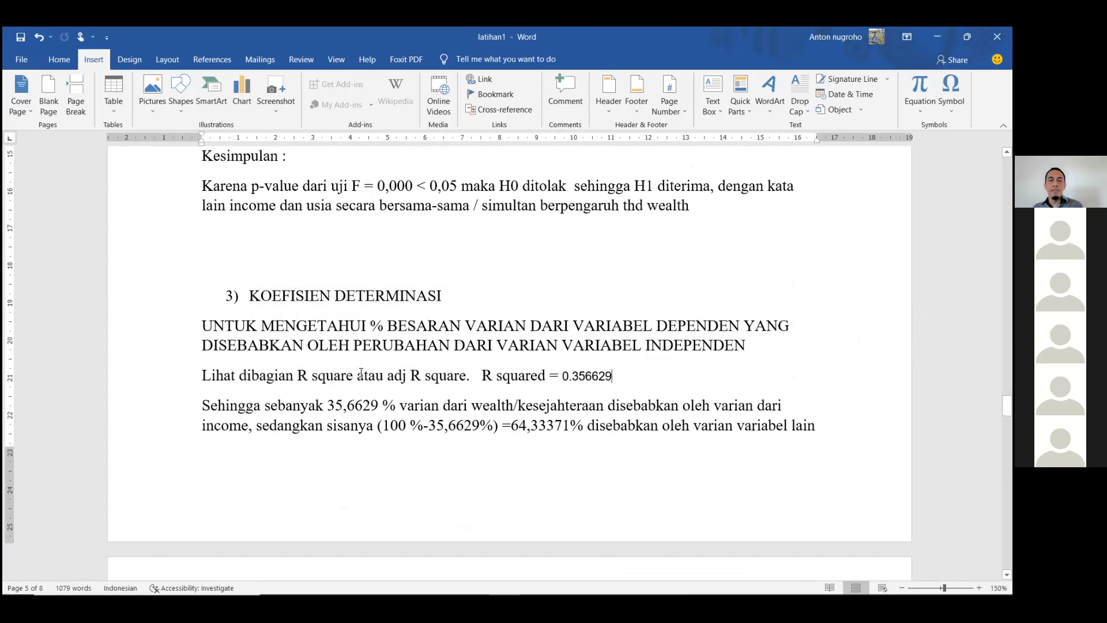
- Insert the condition "(jika IV ≤ 2)" after "R square" in the line beginning "Lihat dibagian"
{"action": "type", "text": "(jika"}
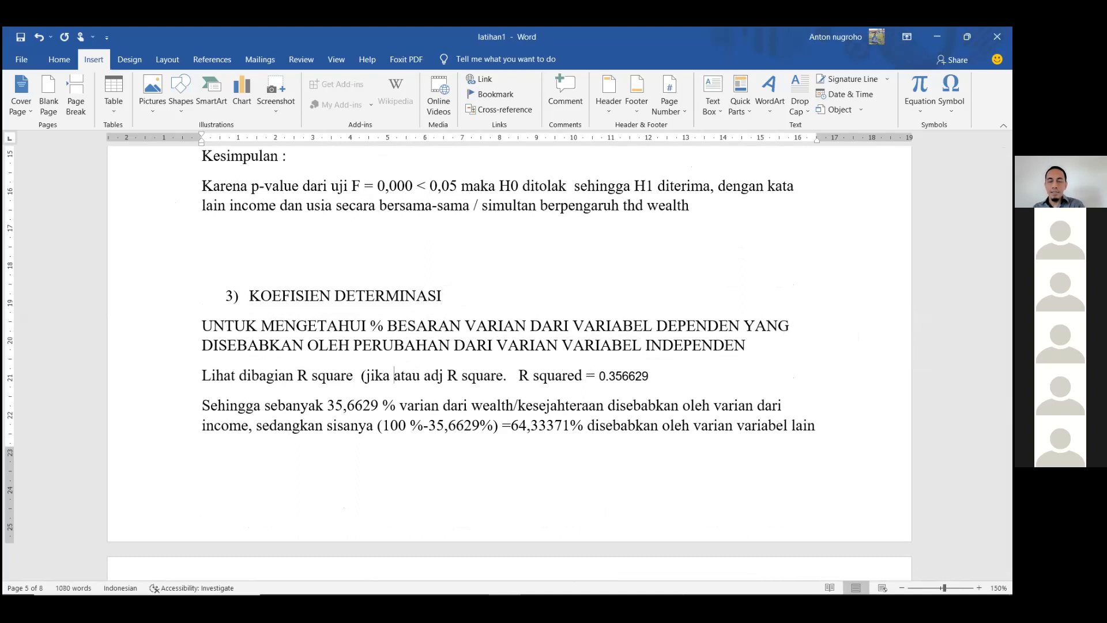
{"action": "type", "text": " lV"}
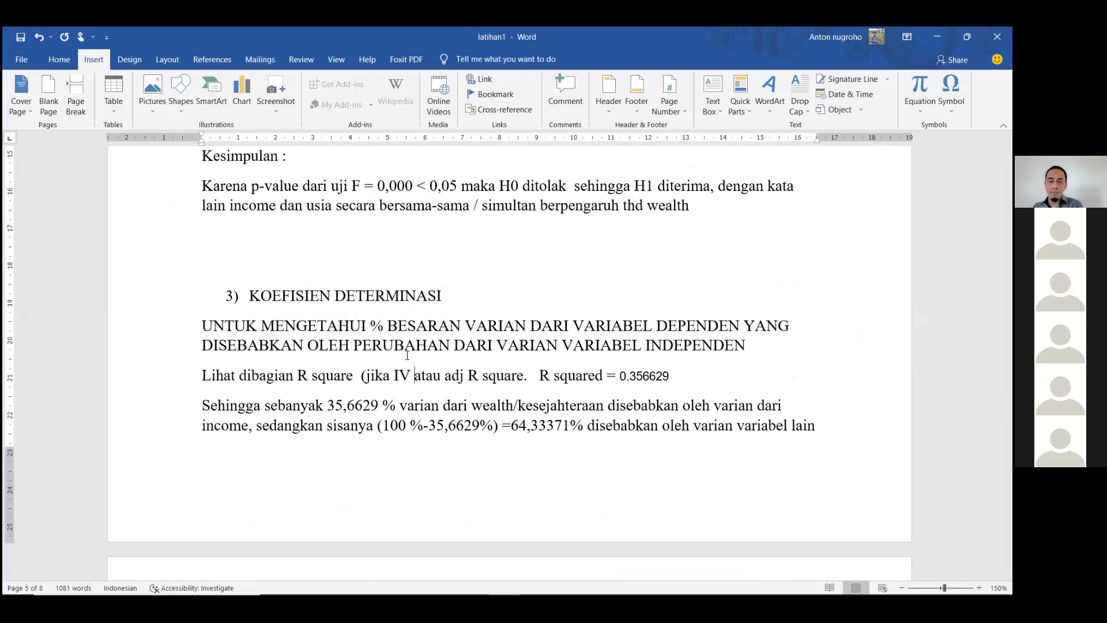
{"action": "type", "text": " <"}
{"action": "key", "text": "BackSpace"}
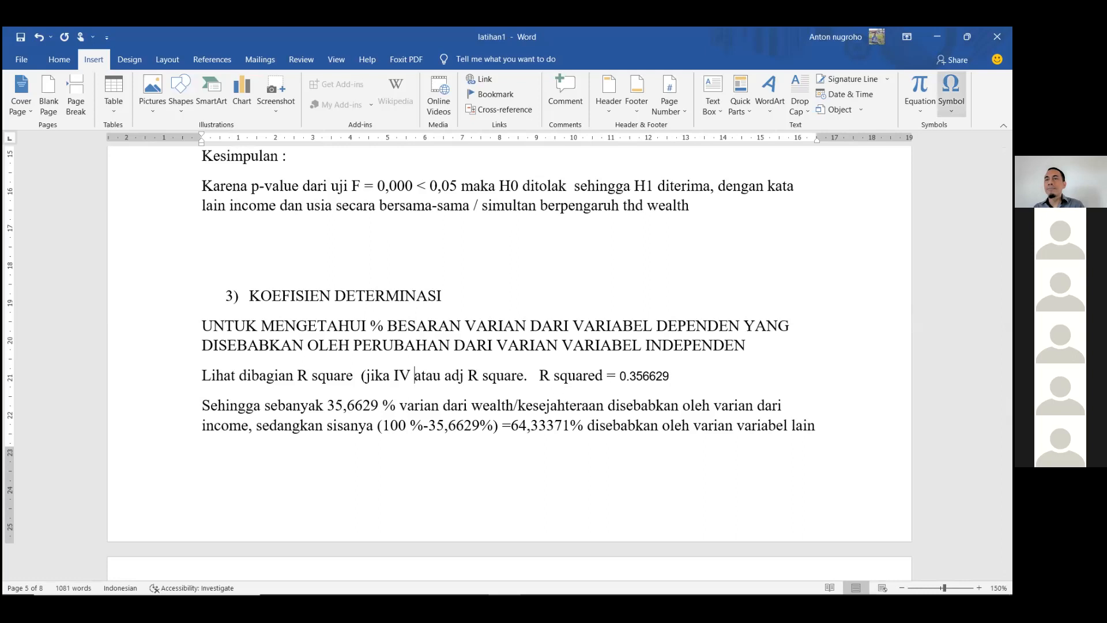
{"action": "left_click", "coordinate": [951, 92]}
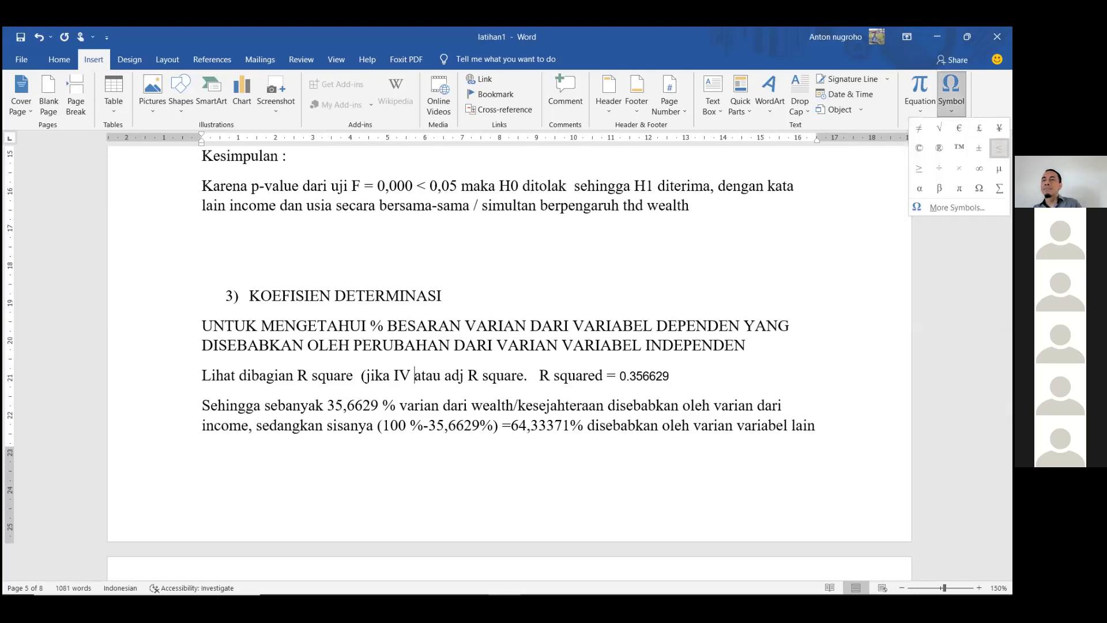
{"action": "left_click", "coordinate": [999, 148]}
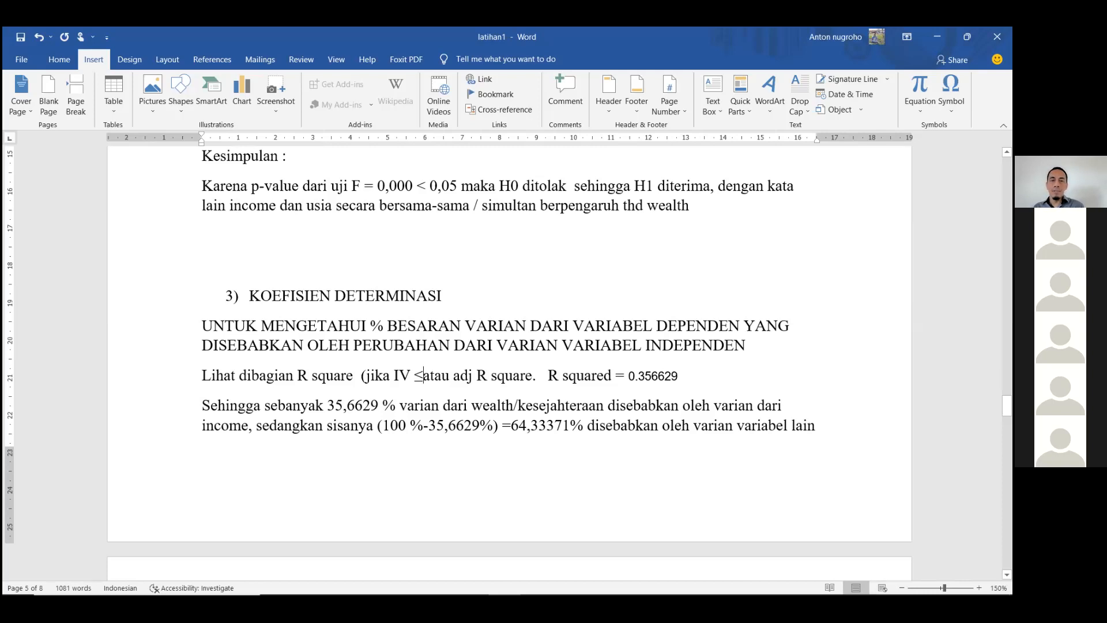
{"action": "type", "text": "2)"}
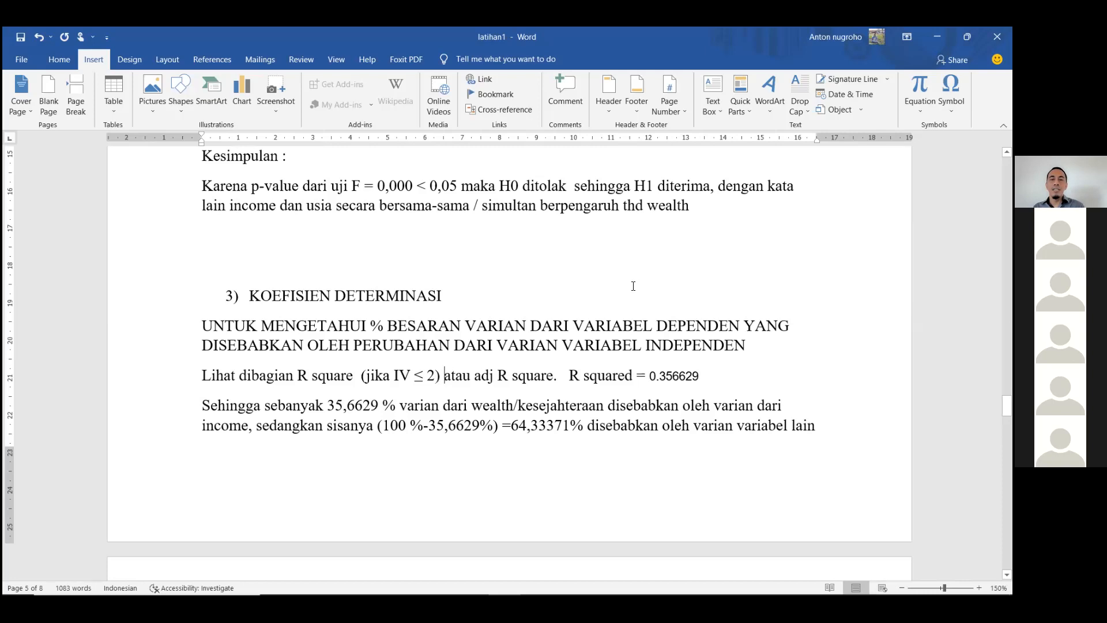
- Add the condition "(jika IV≥3)" after "adj R square" in the same line and save the document
{"action": "left_click", "coordinate": [563, 381]}
{"action": "key", "text": "BackSpace"}
{"action": "type", "text": "(jika I"}
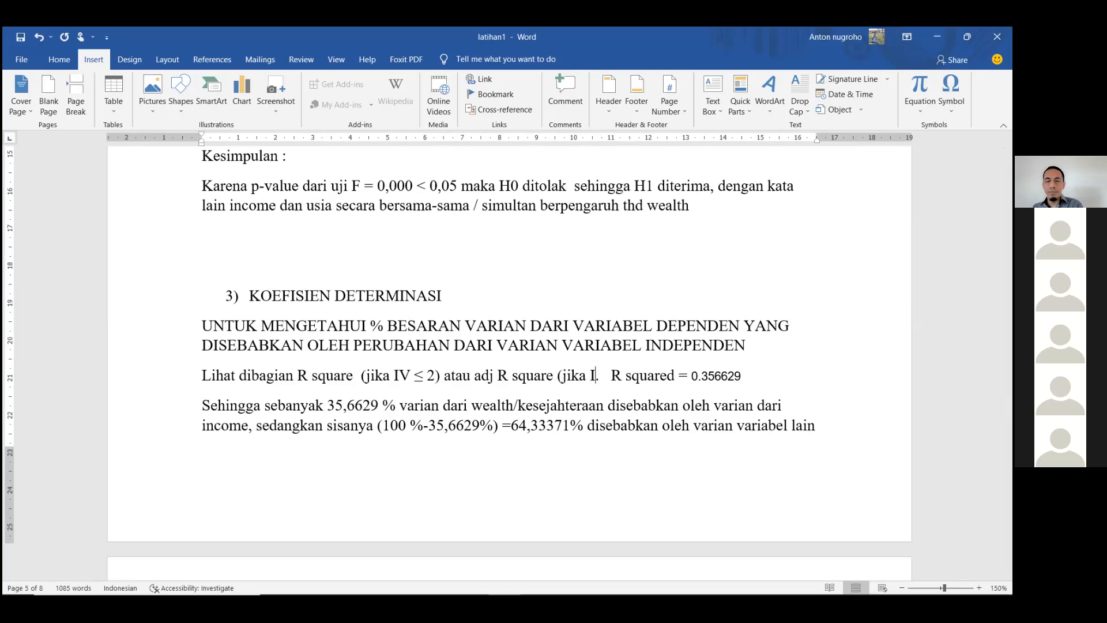
{"action": "type", "text": "V"}
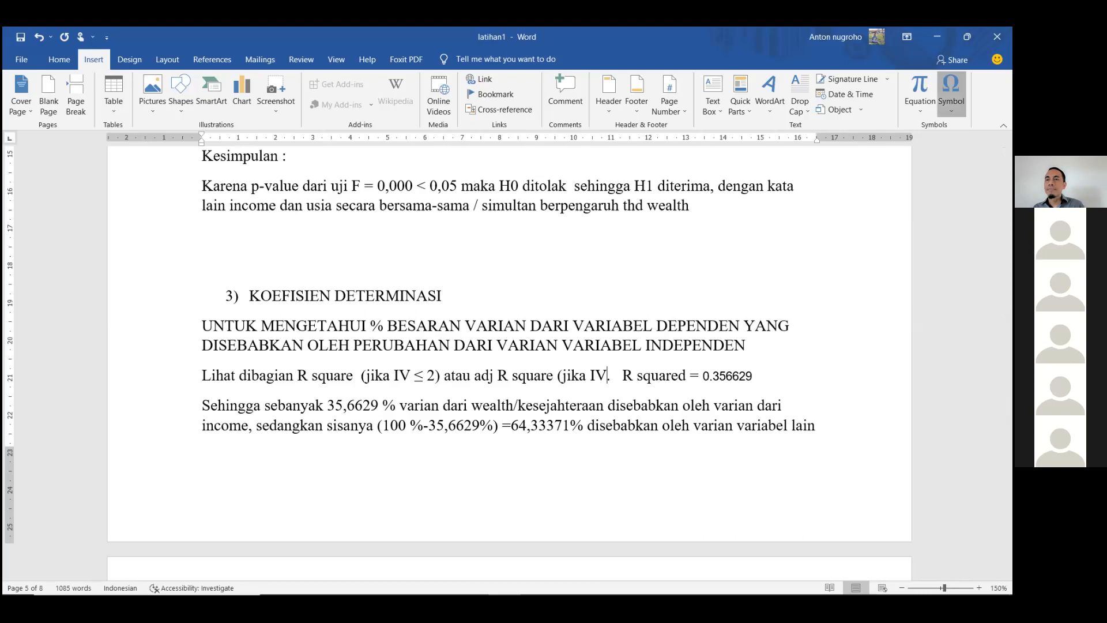
{"action": "left_click", "coordinate": [951, 92]}
{"action": "left_click", "coordinate": [919, 168]}
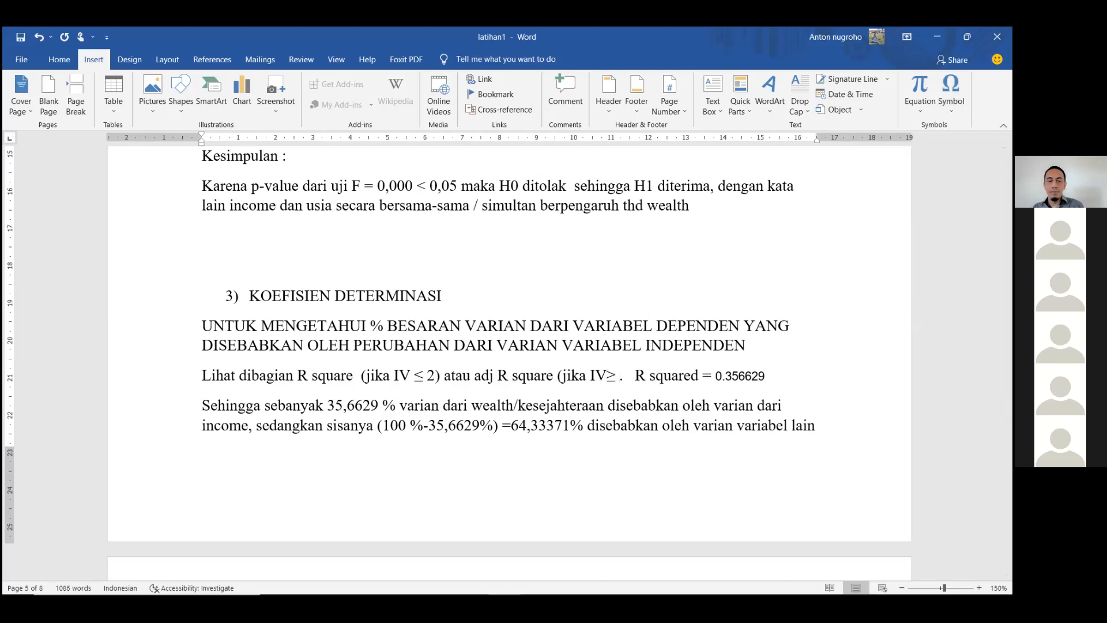
{"action": "key", "text": "BackSpace"}
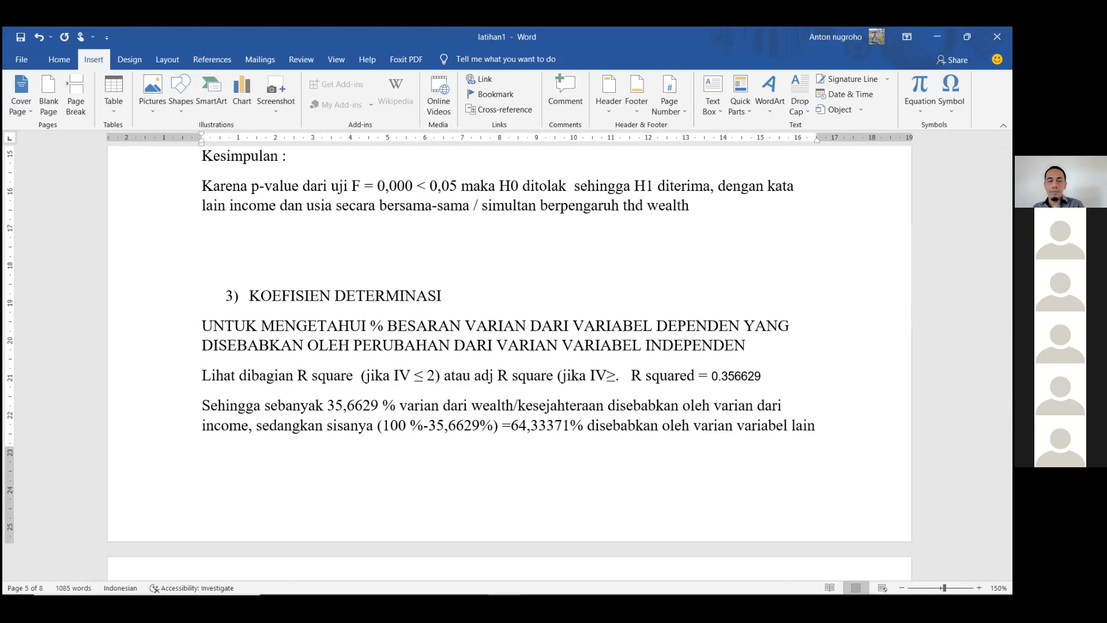
{"action": "type", "text": "3)"}
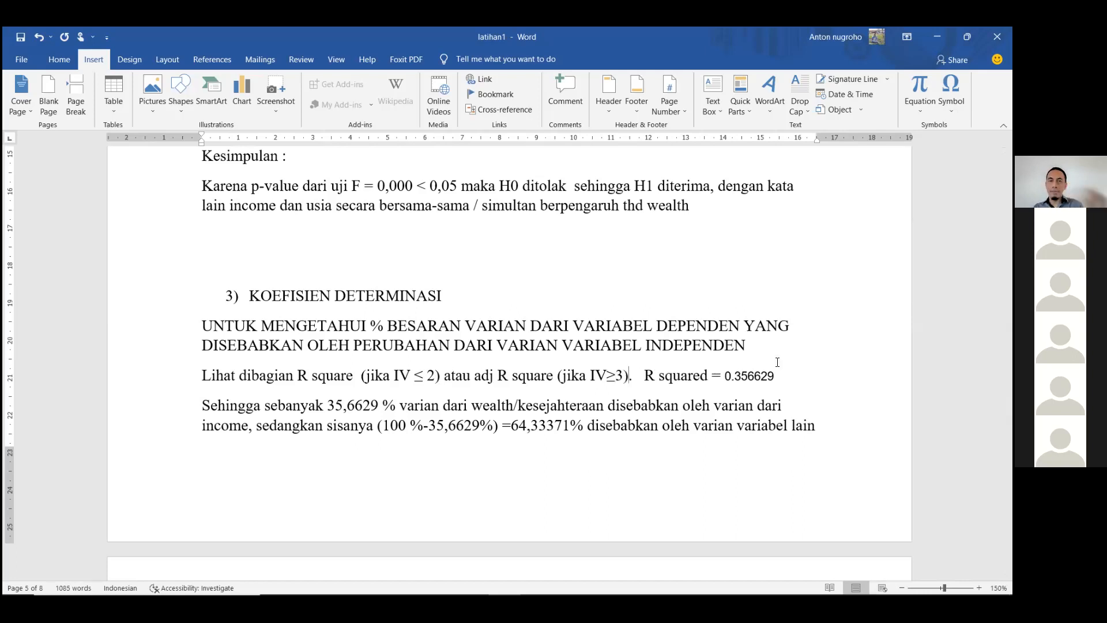
{"action": "key", "text": "ctrl+s"}
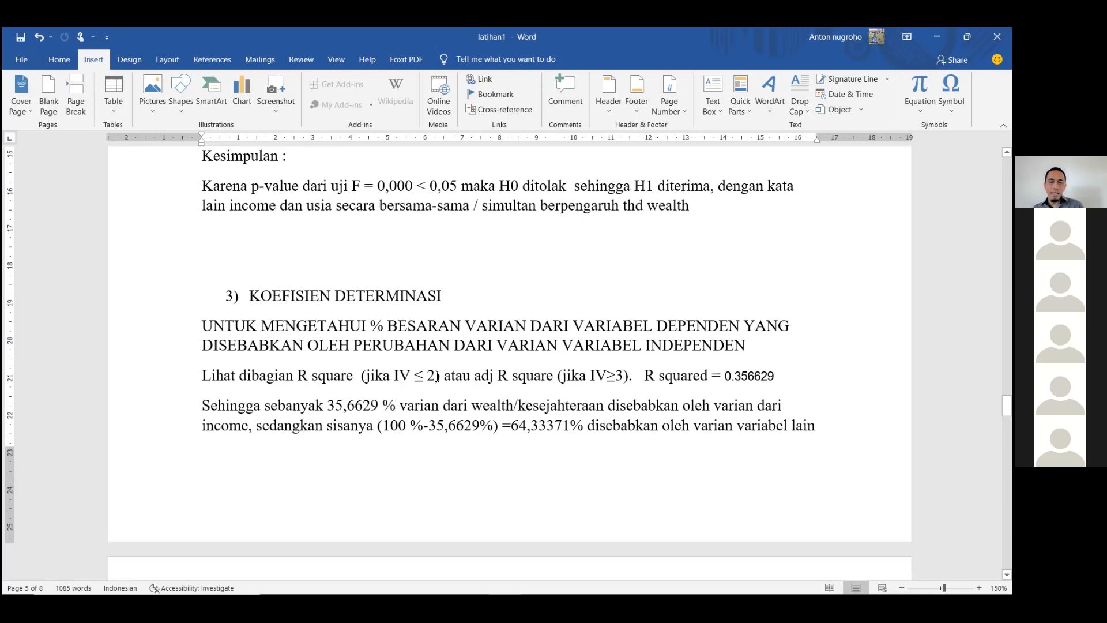
- Highlight the two IV conditions and the R square and adj R square terms one after another to explain the rule
{"action": "left_click_drag", "start_coordinate": [436, 376], "coordinate": [366, 377]}
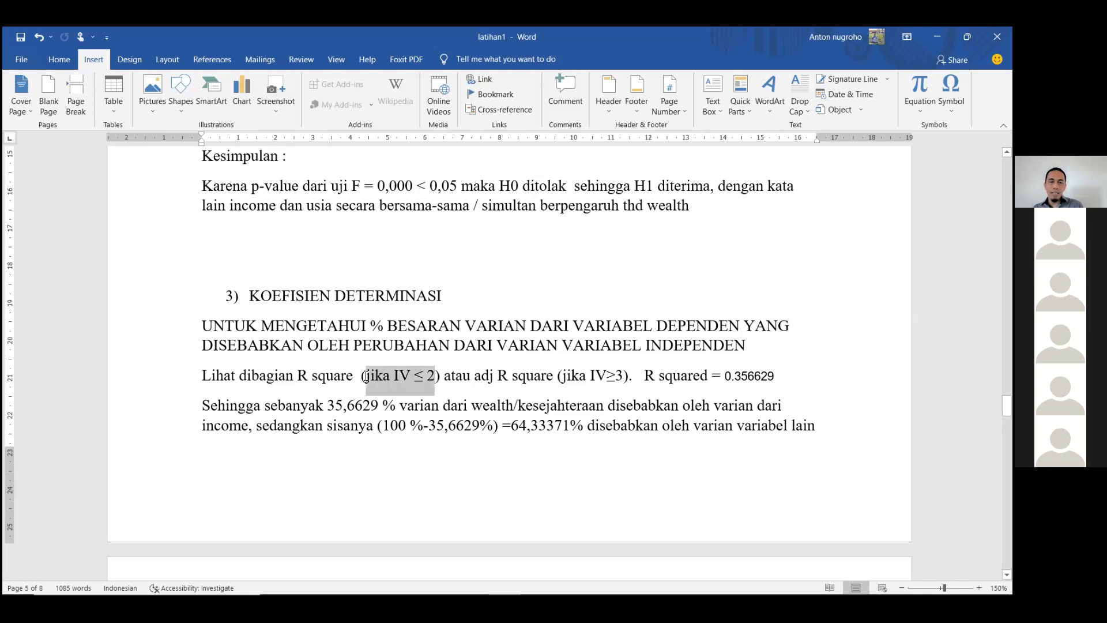
{"action": "left_click_drag", "start_coordinate": [354, 373], "coordinate": [303, 370]}
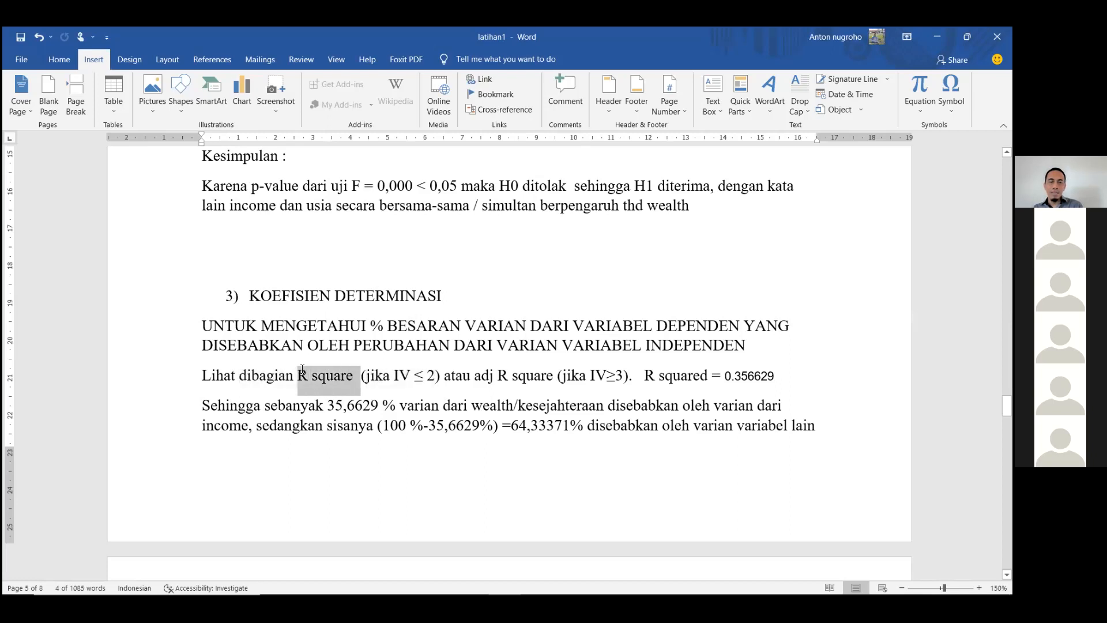
{"action": "left_click", "coordinate": [455, 379]}
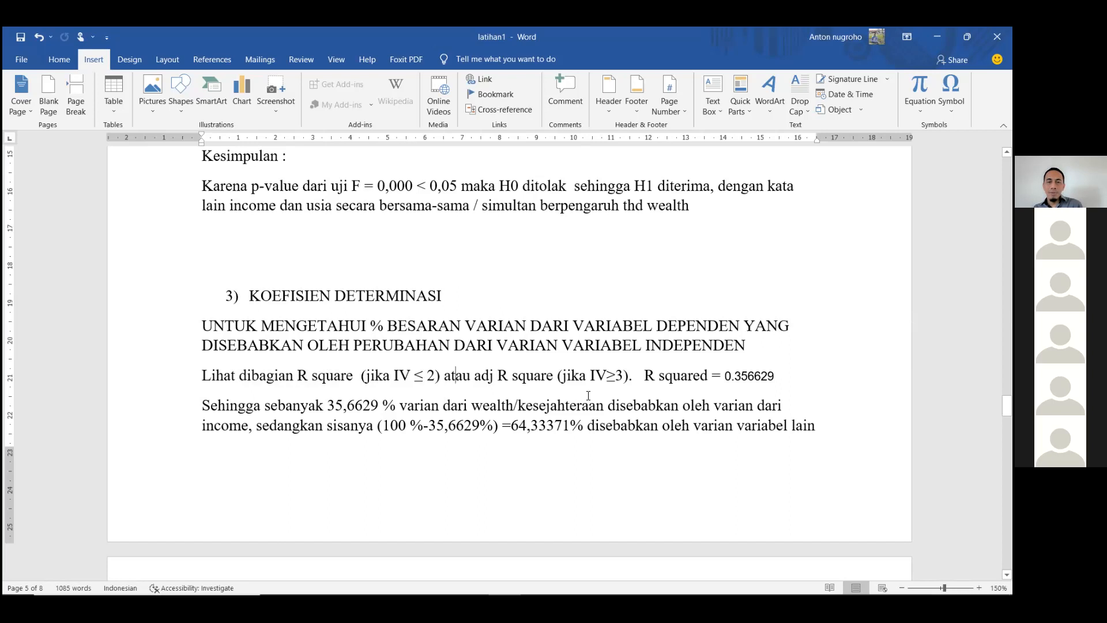
{"action": "left_click_drag", "start_coordinate": [591, 374], "coordinate": [626, 372]}
{"action": "left_click", "coordinate": [592, 375]}
{"action": "left_click_drag", "start_coordinate": [477, 376], "coordinate": [537, 378]}
{"action": "left_click", "coordinate": [637, 444]}
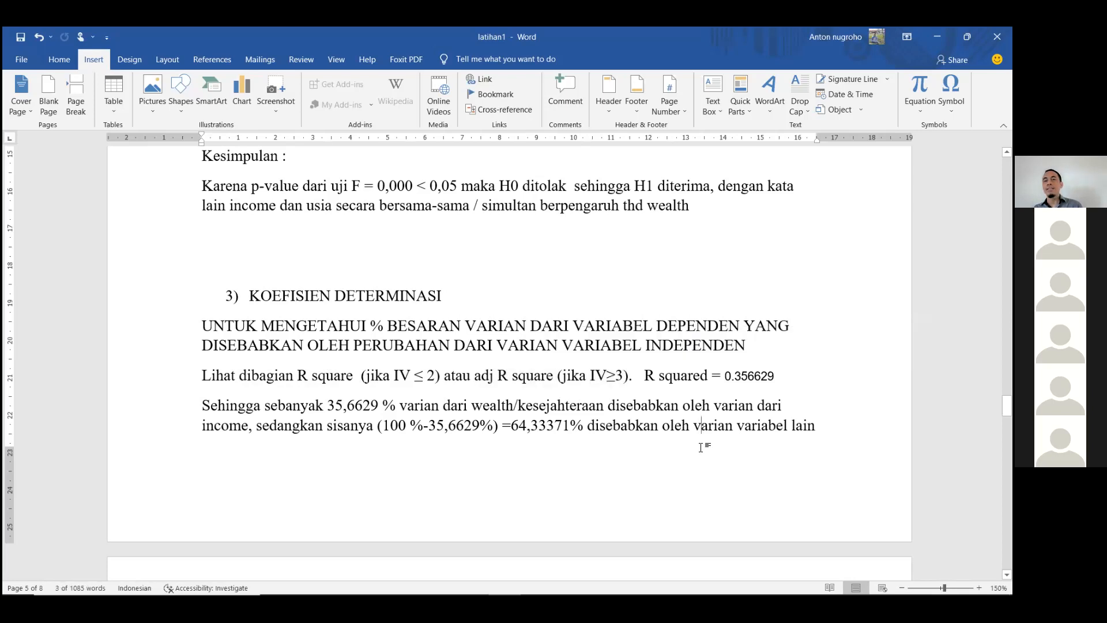
- Highlight the R-squared label and value in the WEALTH least squares output table and head back towards the KOEFISIEN DETERMINASI section
{"action": "scroll", "coordinate": [684, 414], "scroll_direction": "up", "scroll_amount": 10}
{"action": "scroll", "coordinate": [684, 414], "scroll_direction": "up", "scroll_amount": 15}
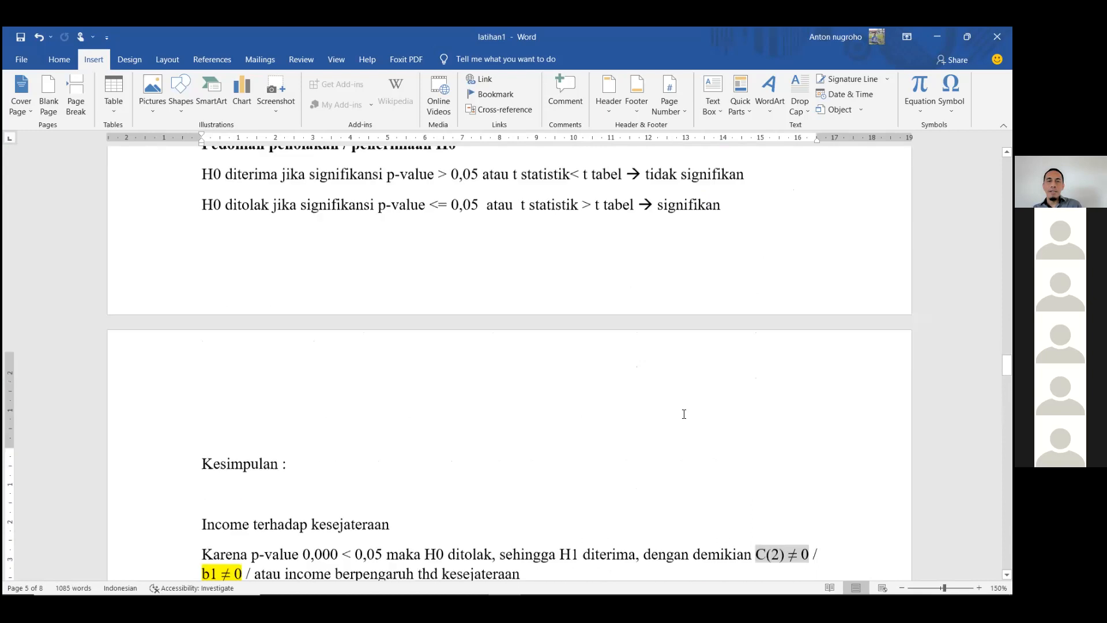
{"action": "scroll", "coordinate": [684, 414], "scroll_direction": "up", "scroll_amount": 15}
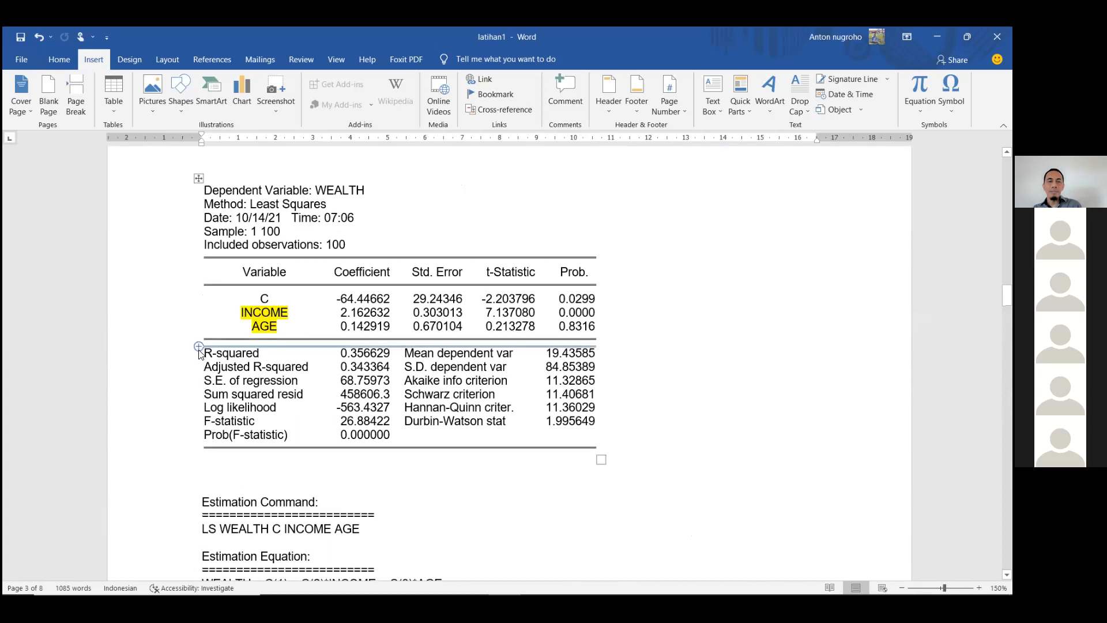
{"action": "left_click_drag", "start_coordinate": [206, 353], "coordinate": [341, 352]}
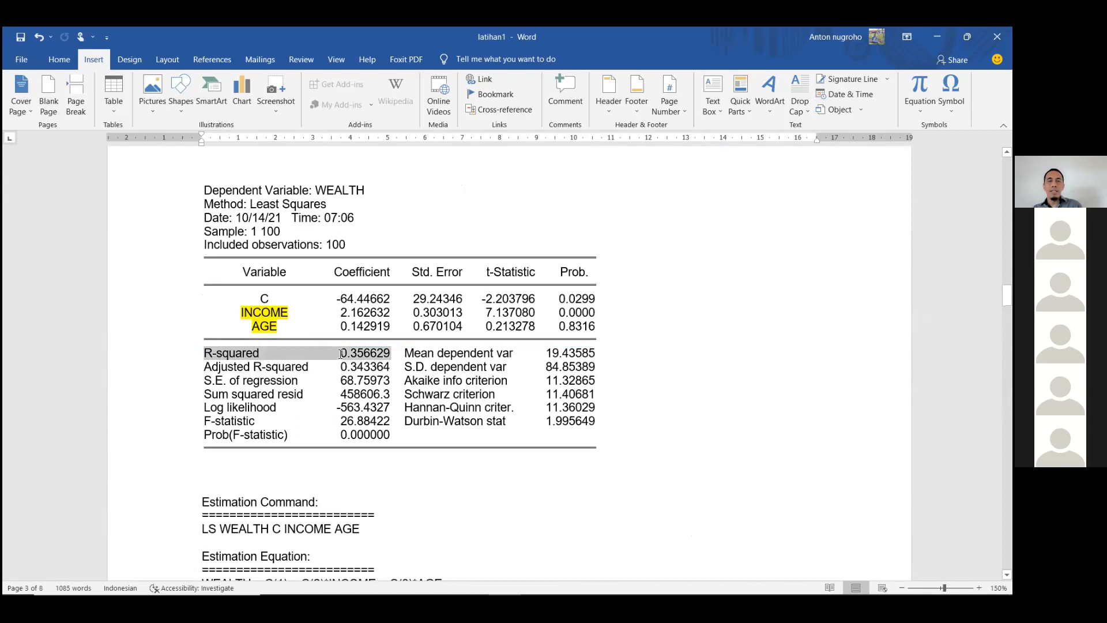
{"action": "scroll", "coordinate": [699, 433], "scroll_direction": "down", "scroll_amount": 10}
{"action": "scroll", "coordinate": [754, 453], "scroll_direction": "down", "scroll_amount": 20}
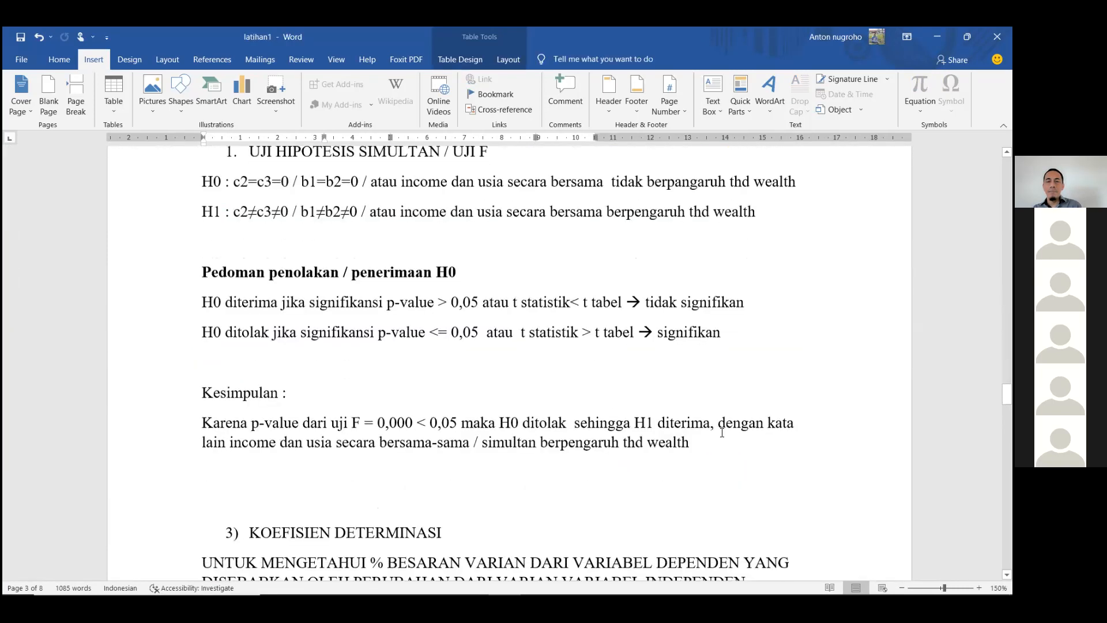
- Highlight the R squared value at the end of the "Lihat dibagian" line under KOEFISIEN DETERMINASI
{"action": "scroll", "coordinate": [721, 432], "scroll_direction": "down", "scroll_amount": 3}
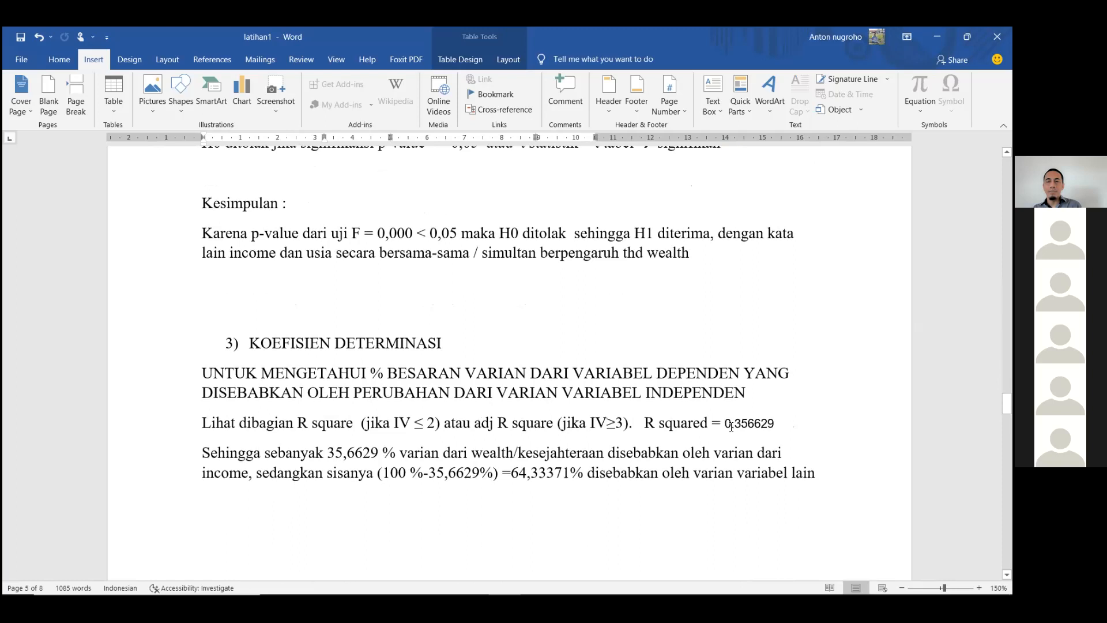
{"action": "left_click_drag", "start_coordinate": [648, 423], "coordinate": [765, 426]}
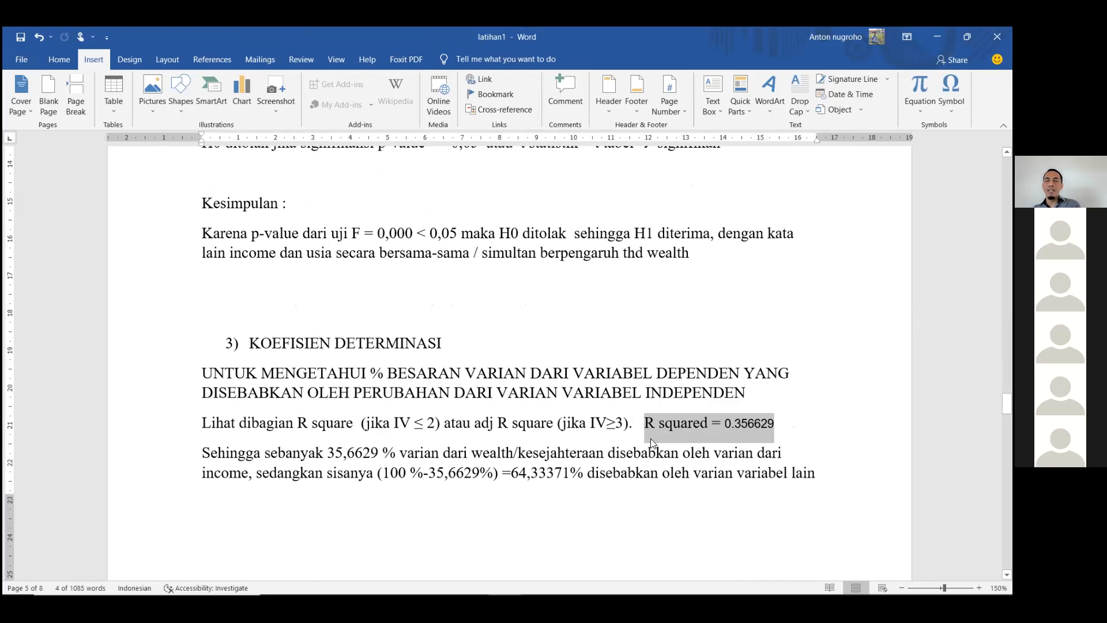
{"action": "left_click", "coordinate": [712, 429]}
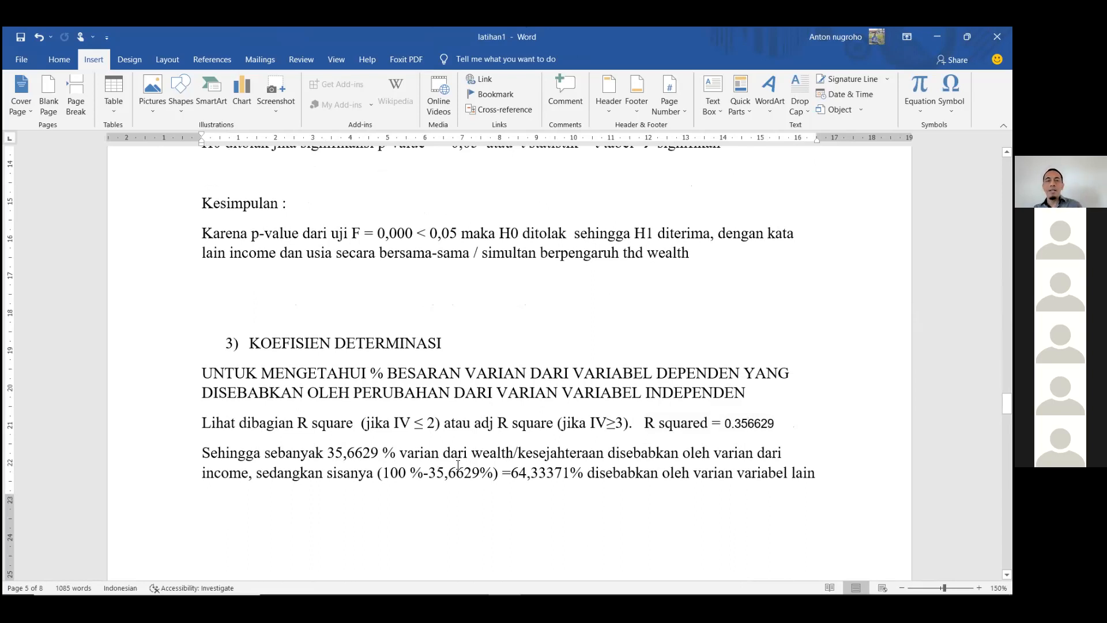
- Insert "dan age" after "income" in the sentence beginning "Sehingga sebanyak"
{"action": "left_click", "coordinate": [251, 478]}
{"action": "type", "text": "dan "}
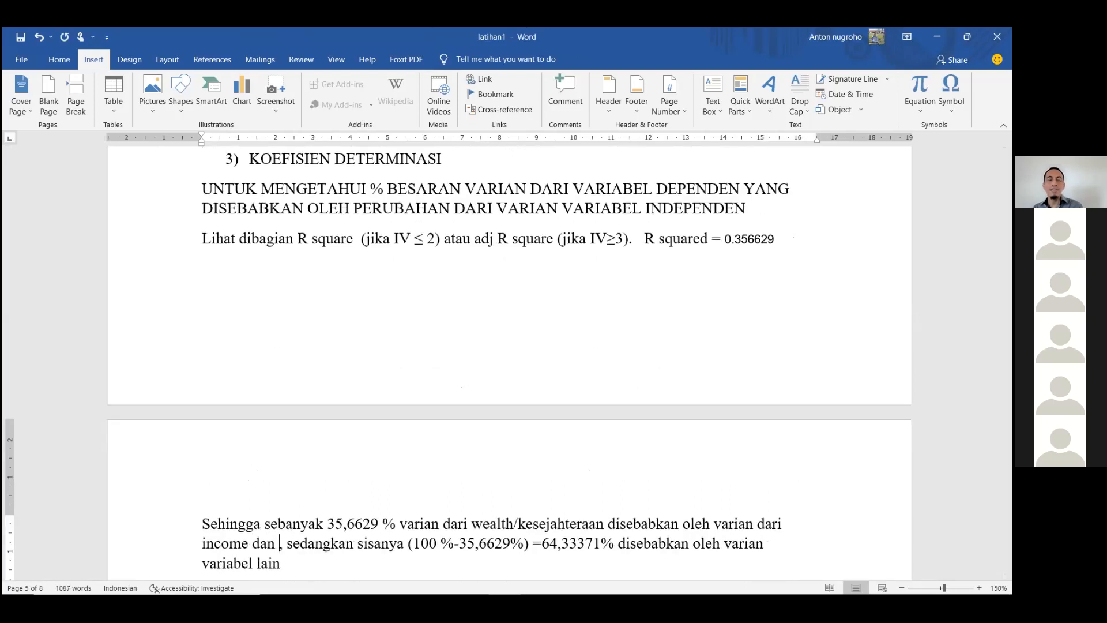
{"action": "type", "text": "age"}
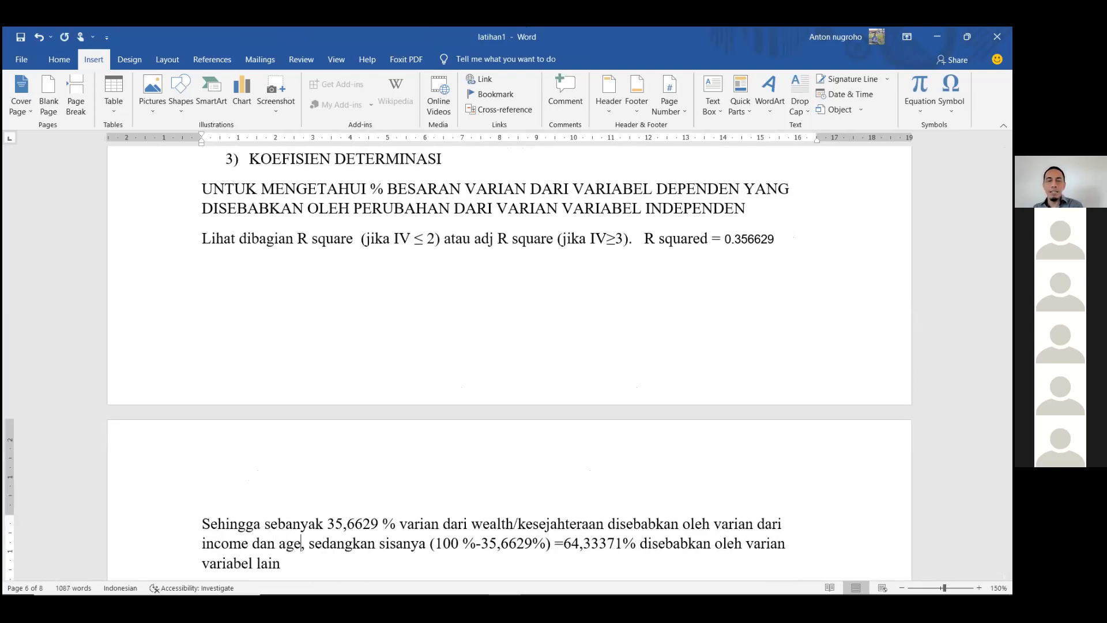
{"action": "key", "text": "BackSpace"}
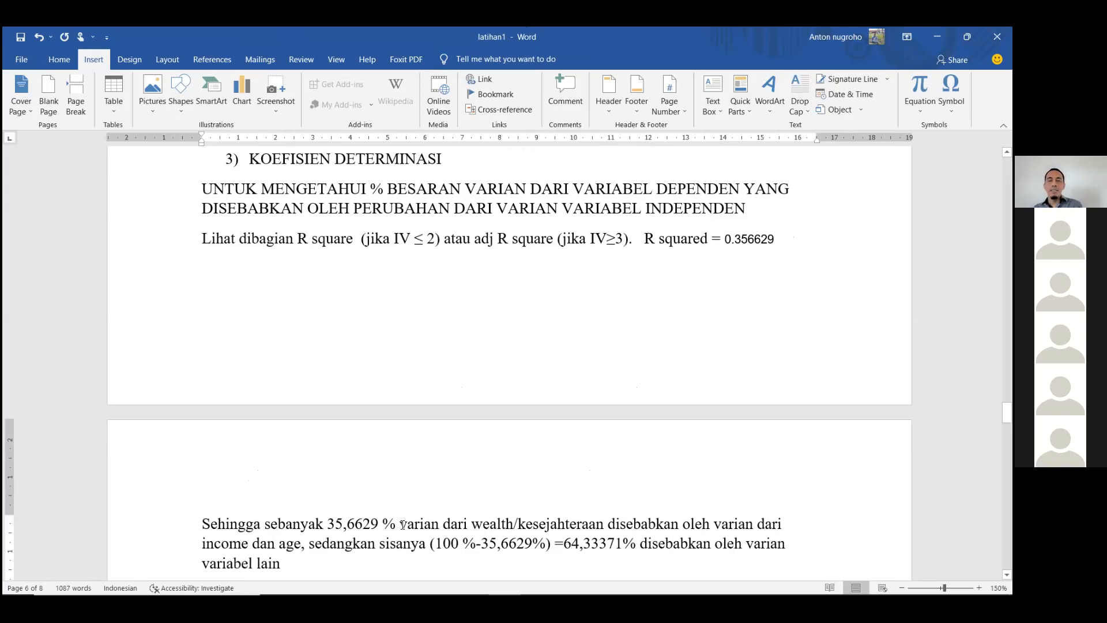
- Highlight the explained percentage 35,6629 % and the remaining percentage 64,33371% in turn to explain the coefficient of determination
{"action": "scroll", "coordinate": [381, 525], "scroll_direction": "down", "scroll_amount": 1}
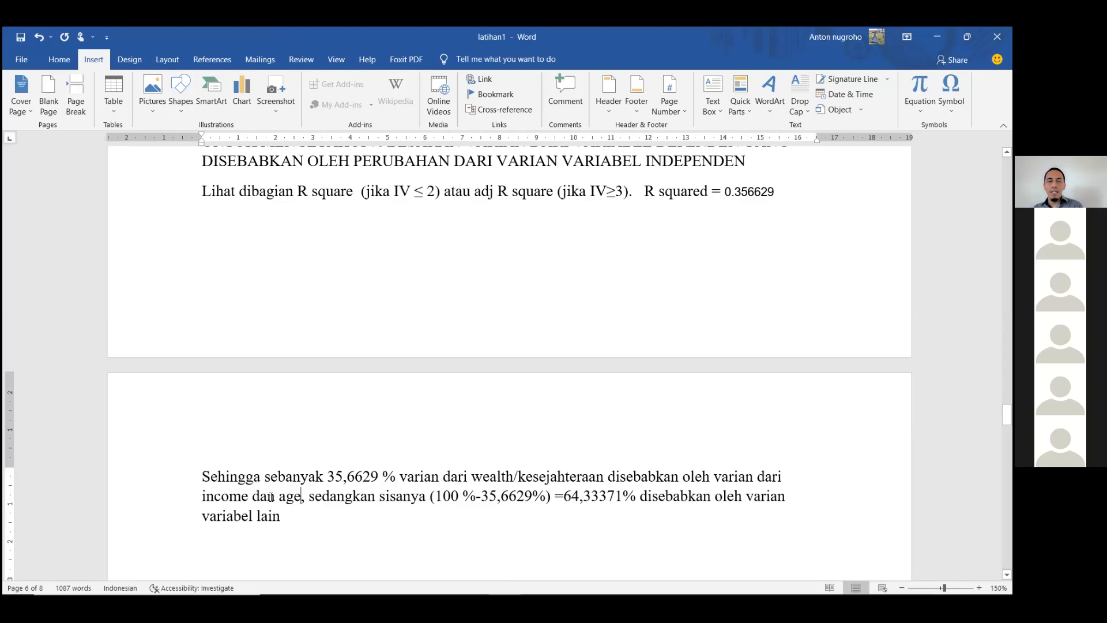
{"action": "left_click_drag", "start_coordinate": [330, 474], "coordinate": [396, 479]}
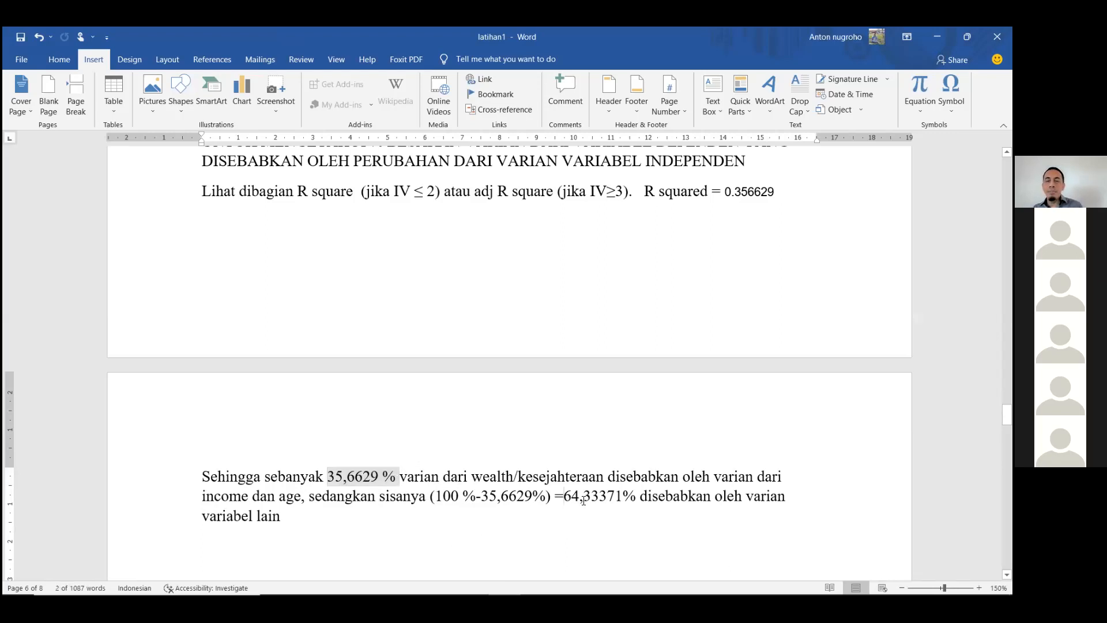
{"action": "double_click", "coordinate": [566, 498]}
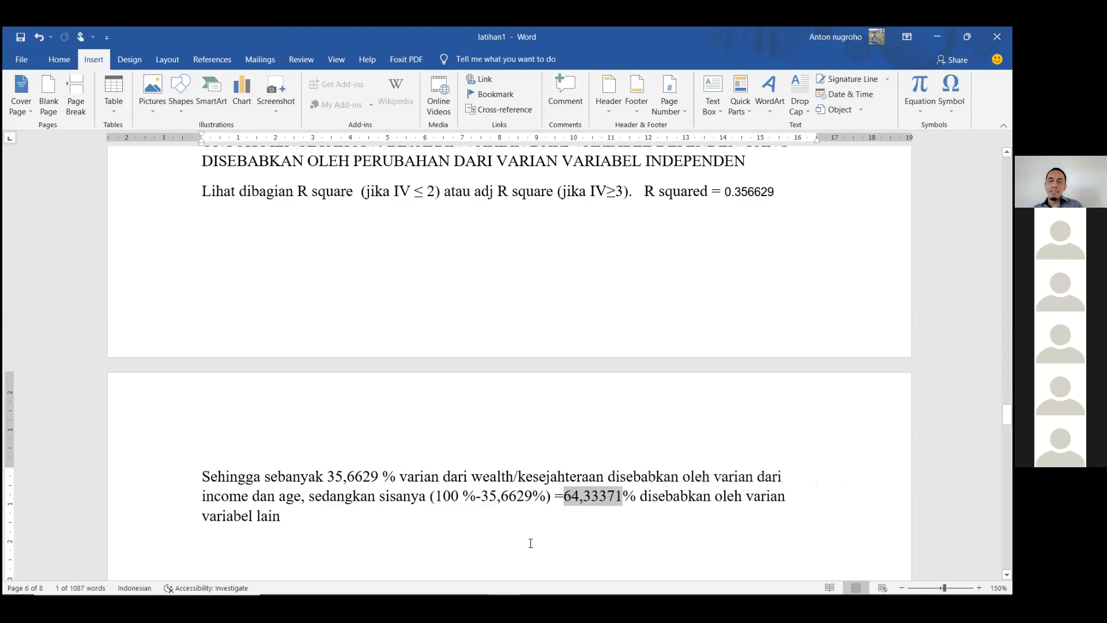
{"action": "left_click", "coordinate": [530, 543]}
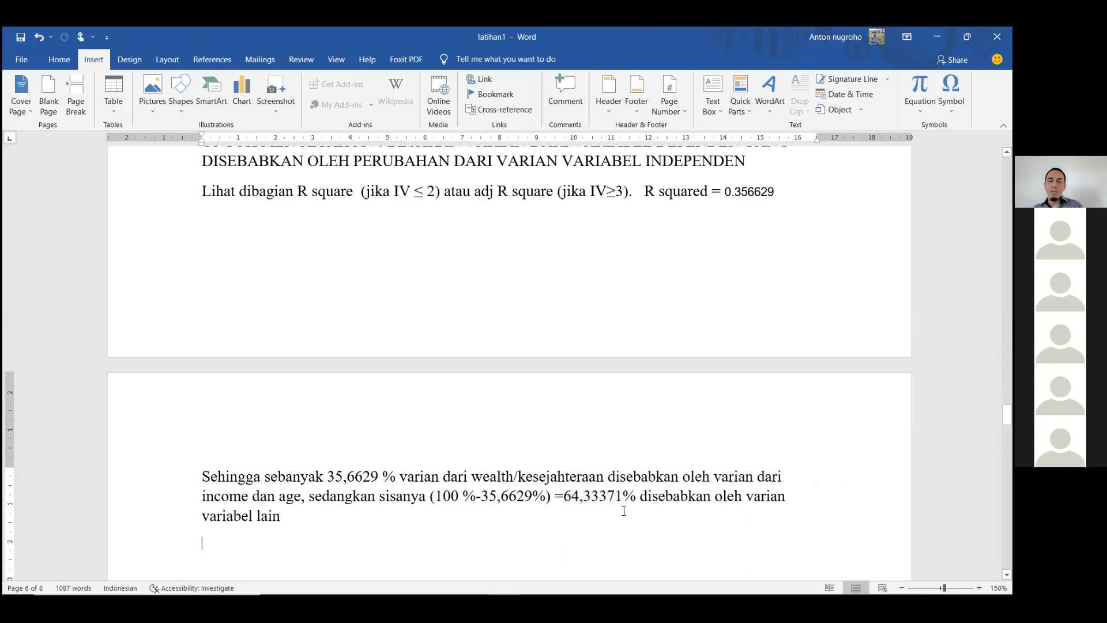
{"action": "left_click_drag", "start_coordinate": [639, 499], "coordinate": [476, 500]}
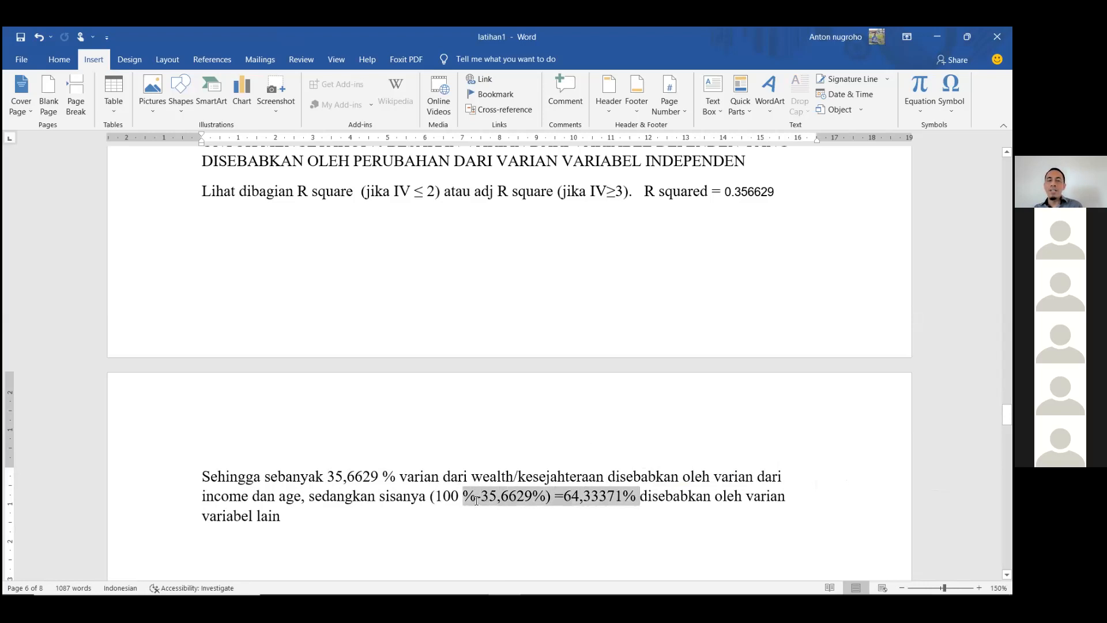
{"action": "left_click", "coordinate": [563, 500]}
{"action": "left_click_drag", "start_coordinate": [563, 499], "coordinate": [637, 499]}
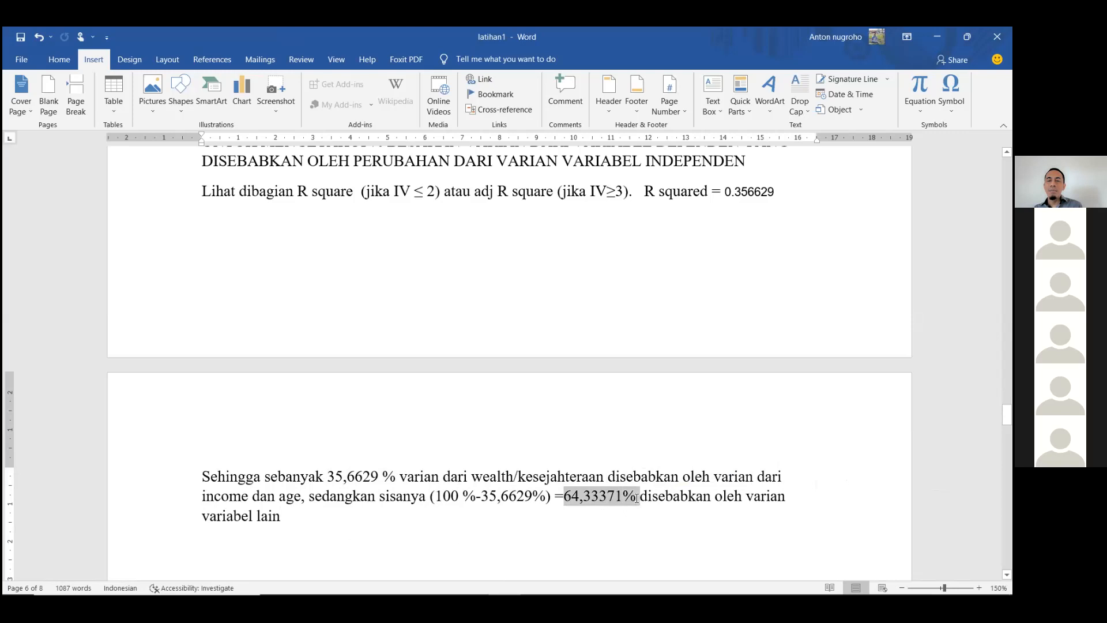
{"action": "left_click_drag", "start_coordinate": [397, 476], "coordinate": [325, 477]}
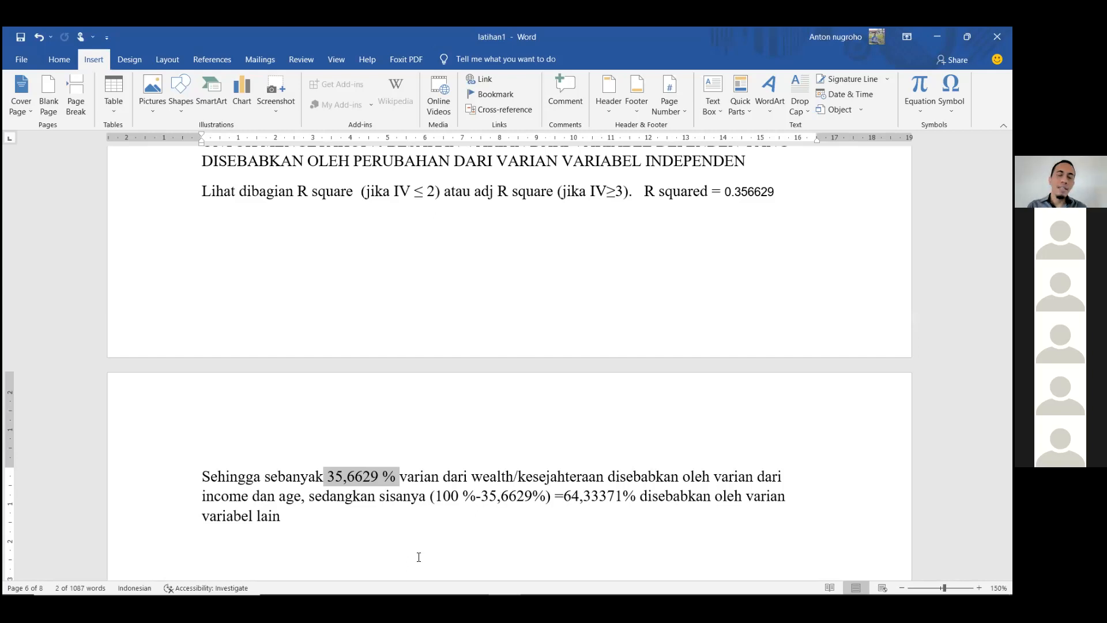
- Highlight the whole "Sehingga sebanyak" conclusion above the KORELASI heading, and clear the selection
{"action": "scroll", "coordinate": [509, 364], "scroll_direction": "down", "scroll_amount": 1}
{"action": "scroll", "coordinate": [509, 364], "scroll_direction": "down", "scroll_amount": 4}
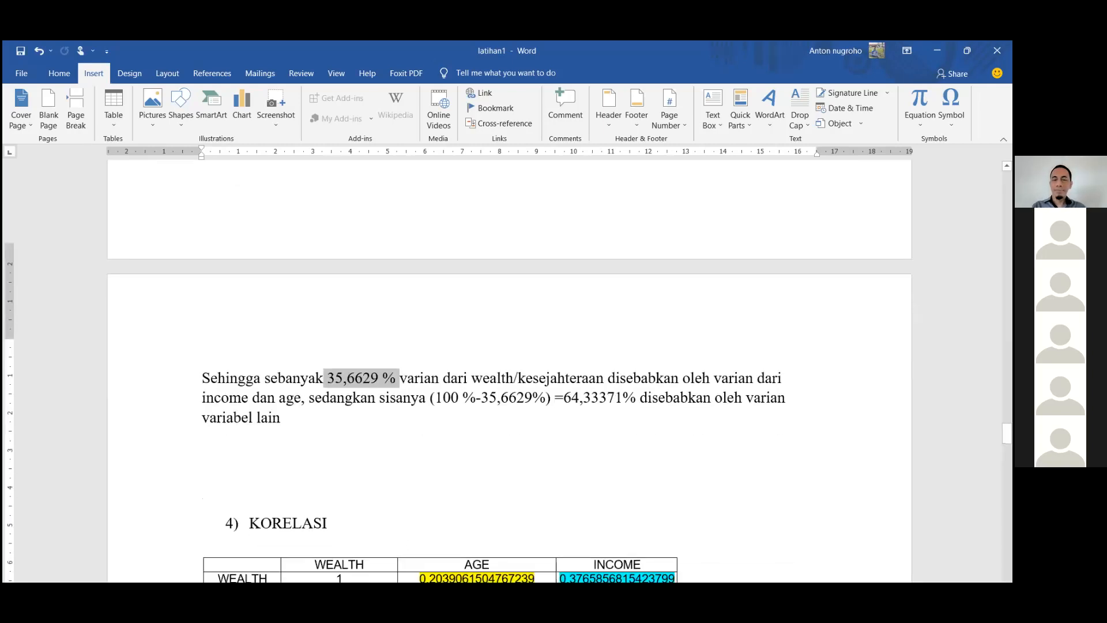
{"action": "scroll", "coordinate": [509, 363], "scroll_direction": "up", "scroll_amount": 3}
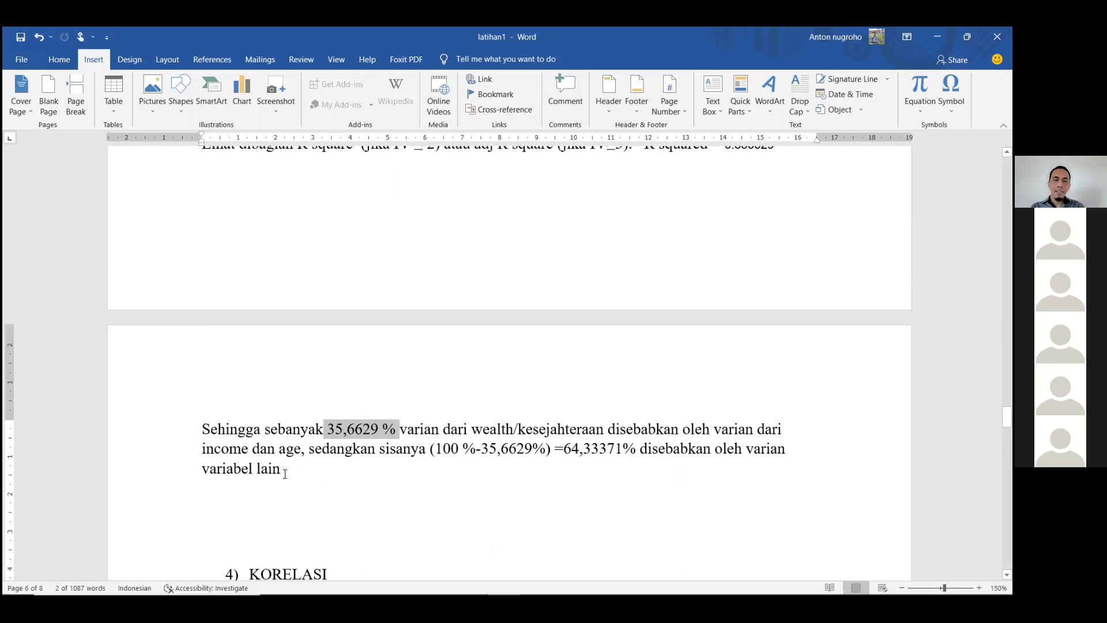
{"action": "left_click_drag", "start_coordinate": [284, 472], "coordinate": [200, 429]}
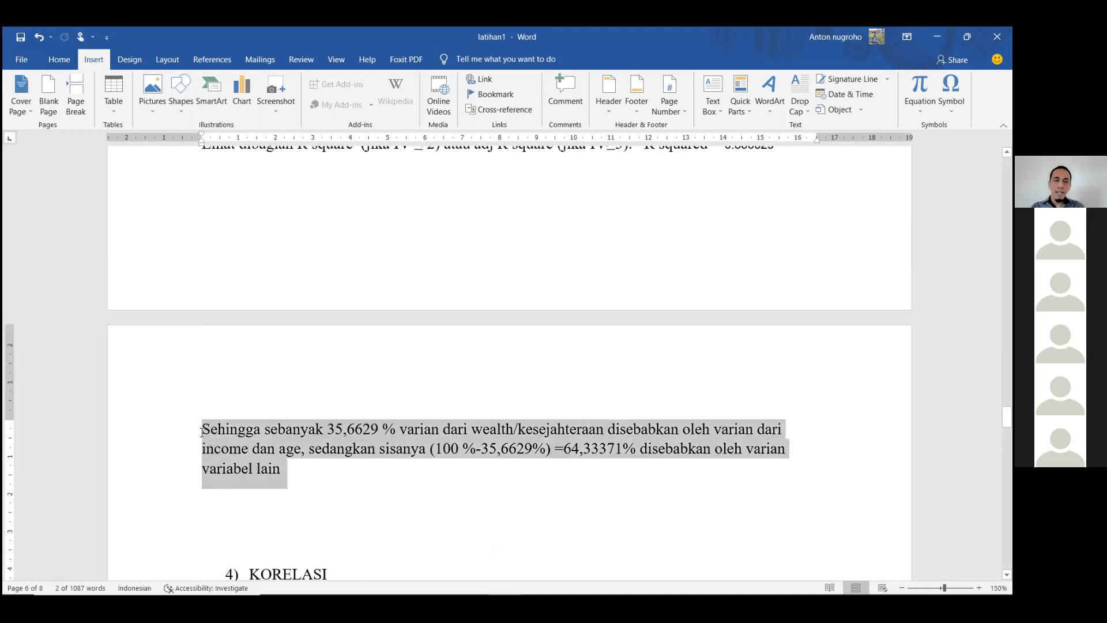
{"action": "left_click", "coordinate": [305, 481]}
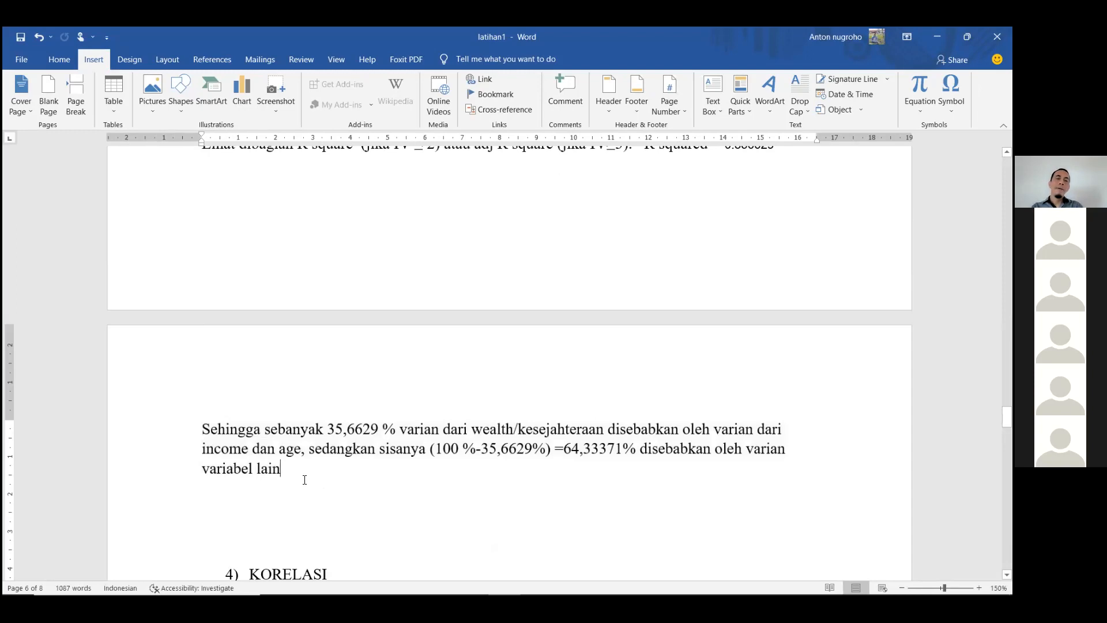
- Switch to EViews and close the untitled WEALTH least squares equation, deleting it
{"action": "scroll", "coordinate": [301, 481], "scroll_direction": "up", "scroll_amount": 1}
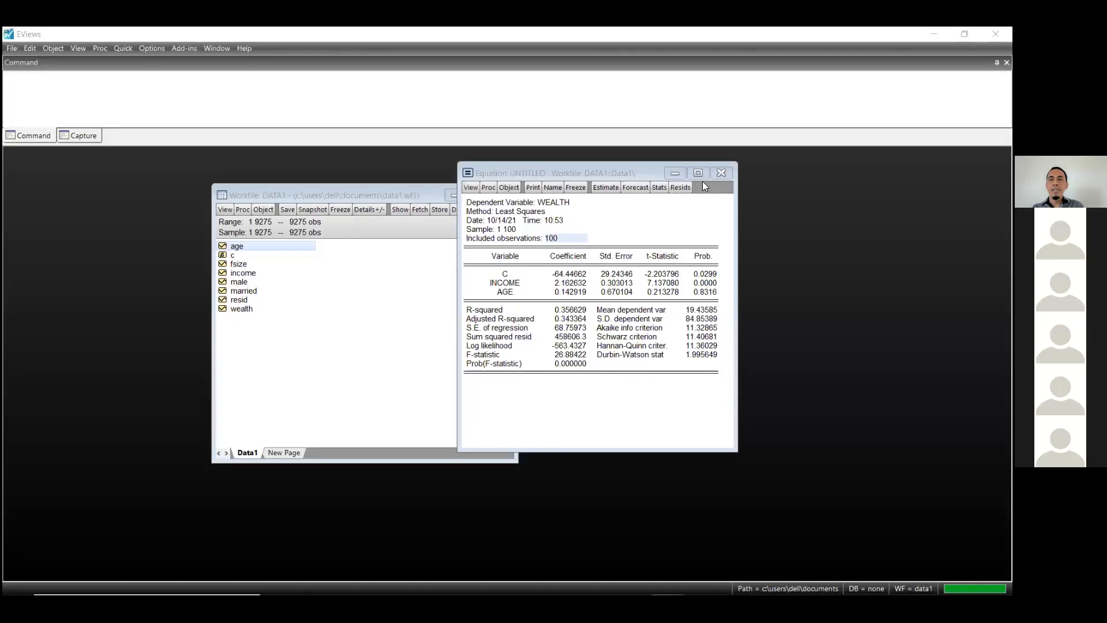
{"action": "left_click", "coordinate": [720, 173]}
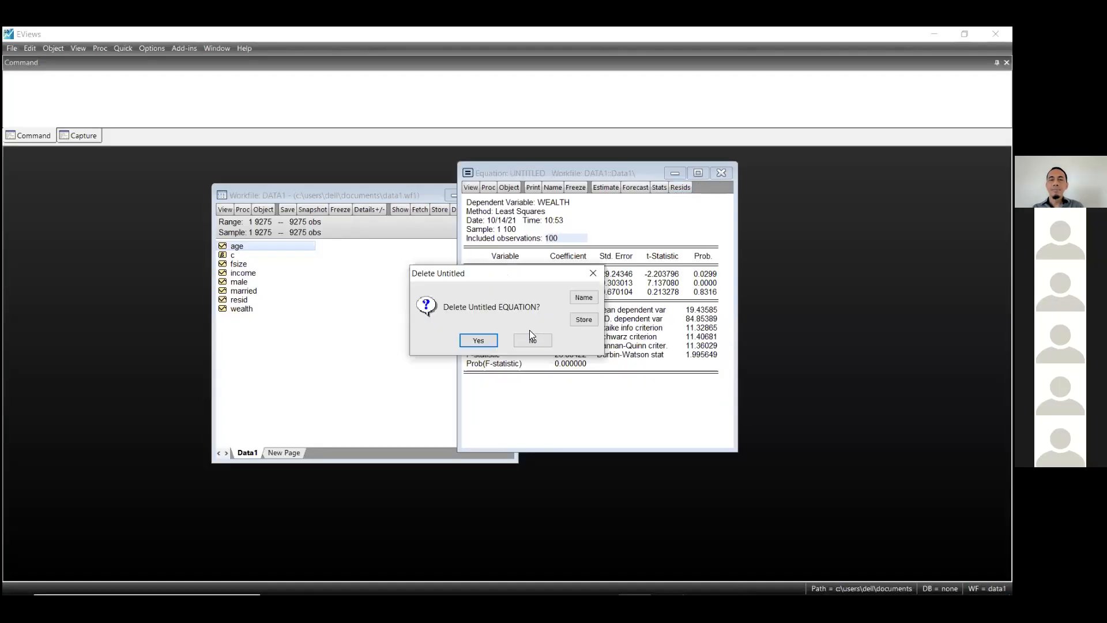
{"action": "left_click", "coordinate": [489, 342]}
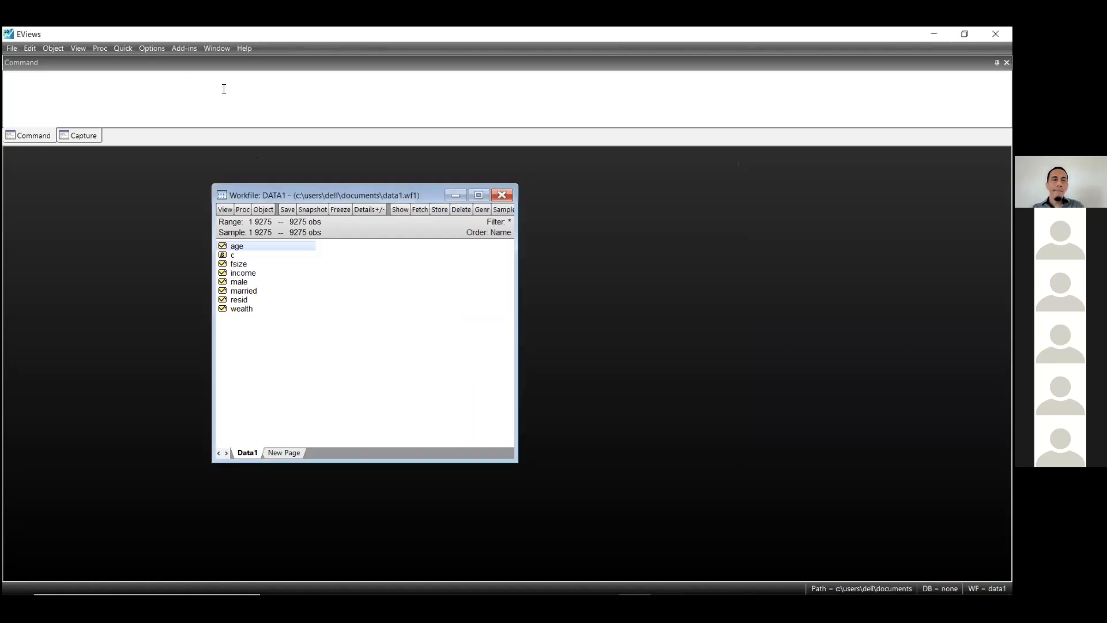
- Generate a group correlation matrix for the series wealth, income and age, and reposition its window beside the workfile
{"action": "left_click", "coordinate": [123, 49]}
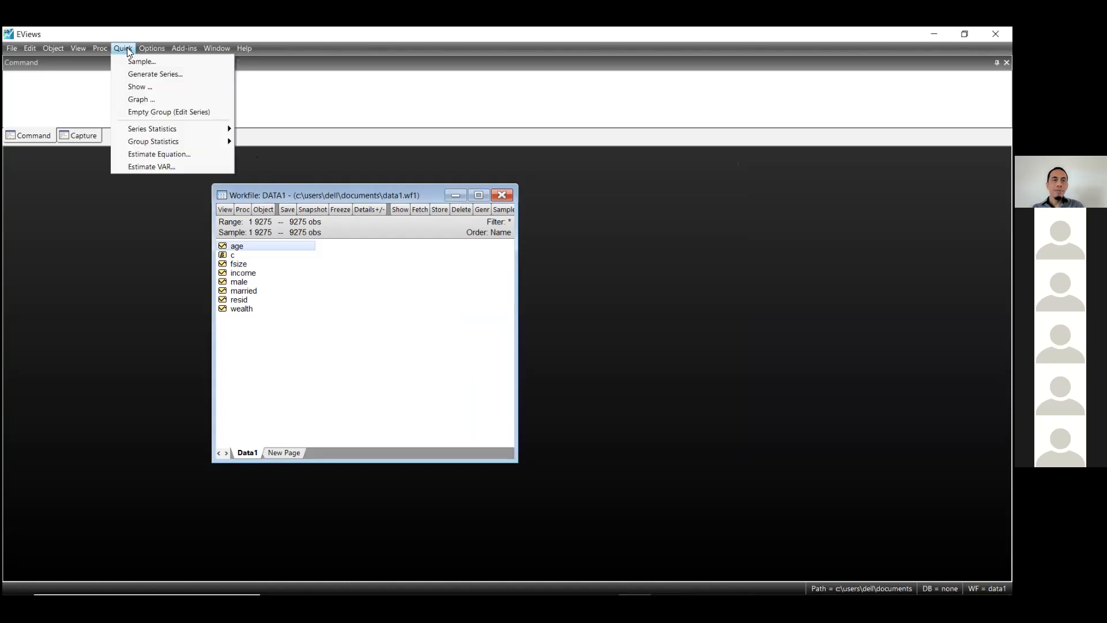
{"action": "mouse_move", "coordinate": [144, 129]}
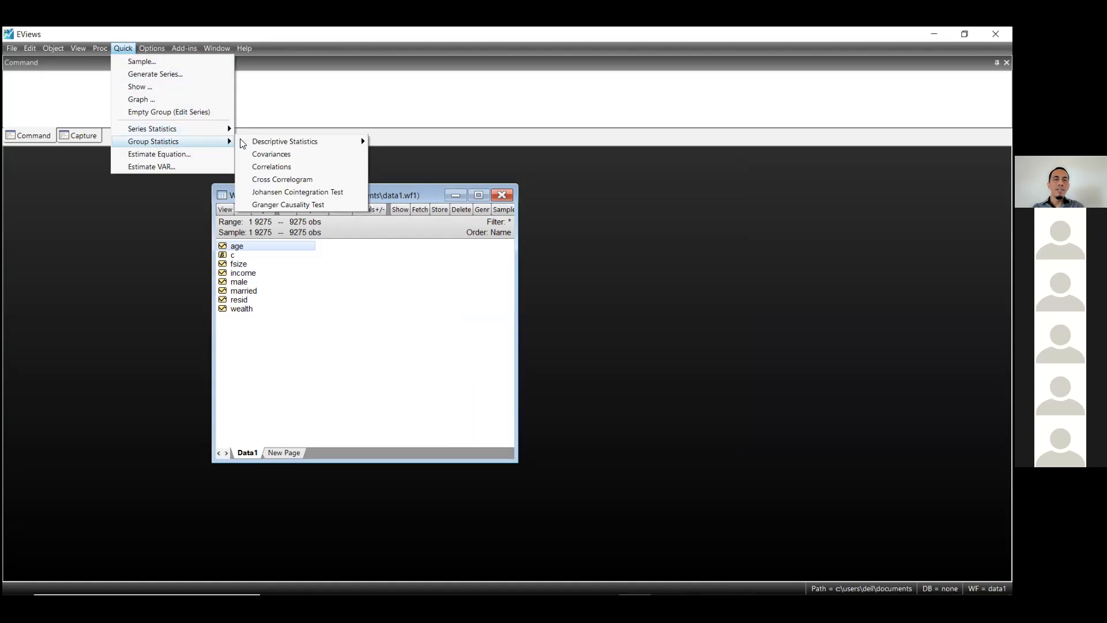
{"action": "left_click", "coordinate": [324, 167]}
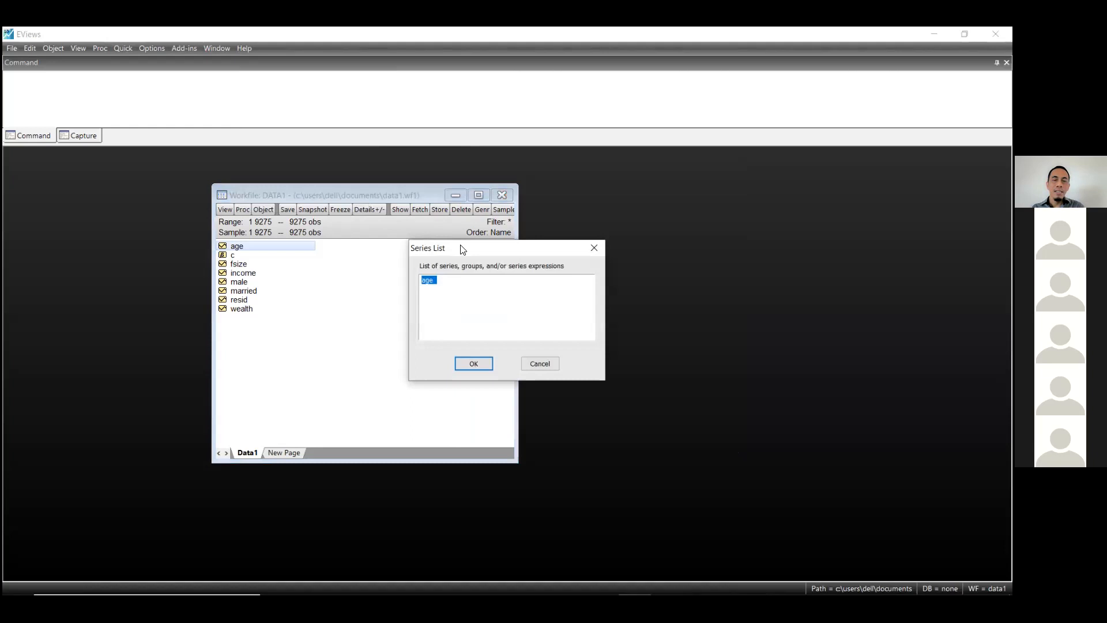
{"action": "key", "text": "BackSpace"}
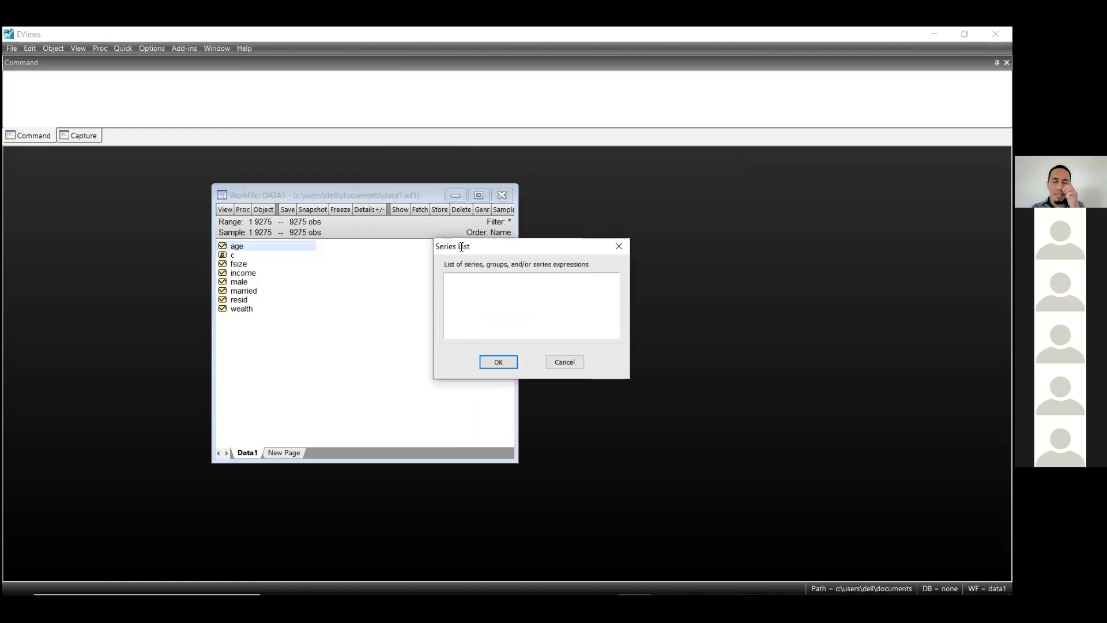
{"action": "type", "text": "w"}
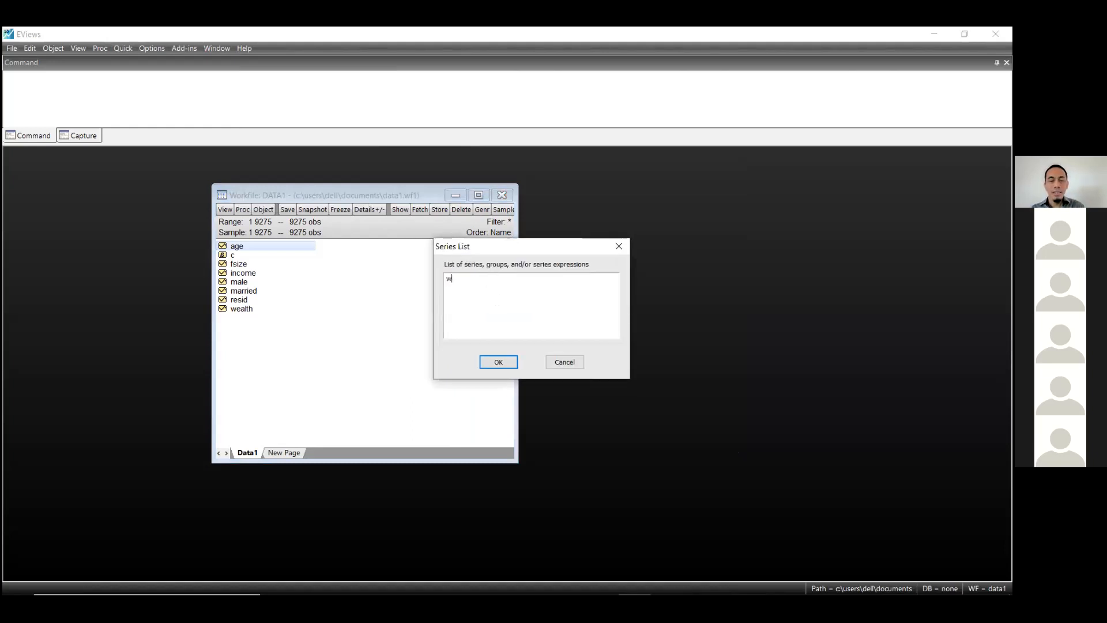
{"action": "type", "text": "ealth"}
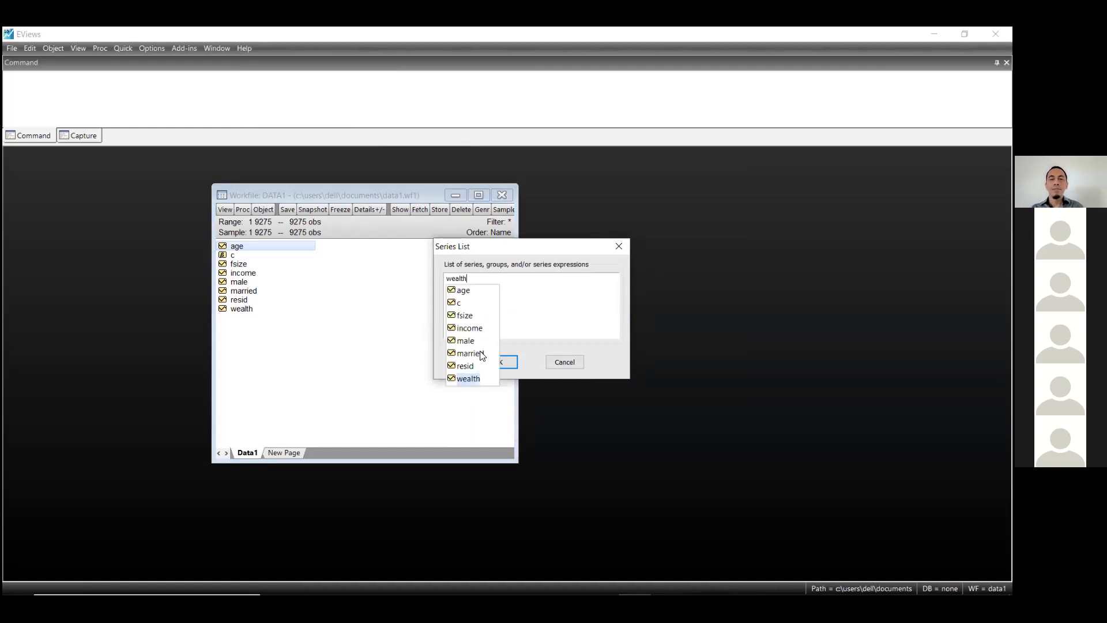
{"action": "left_click", "coordinate": [476, 378]}
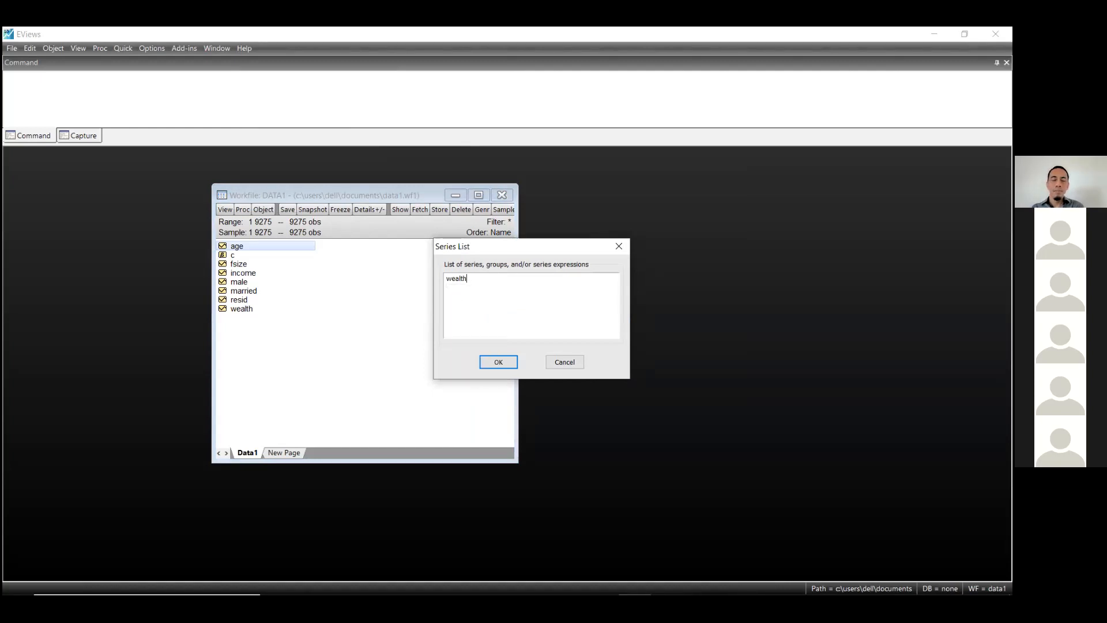
{"action": "type", "text": "income"}
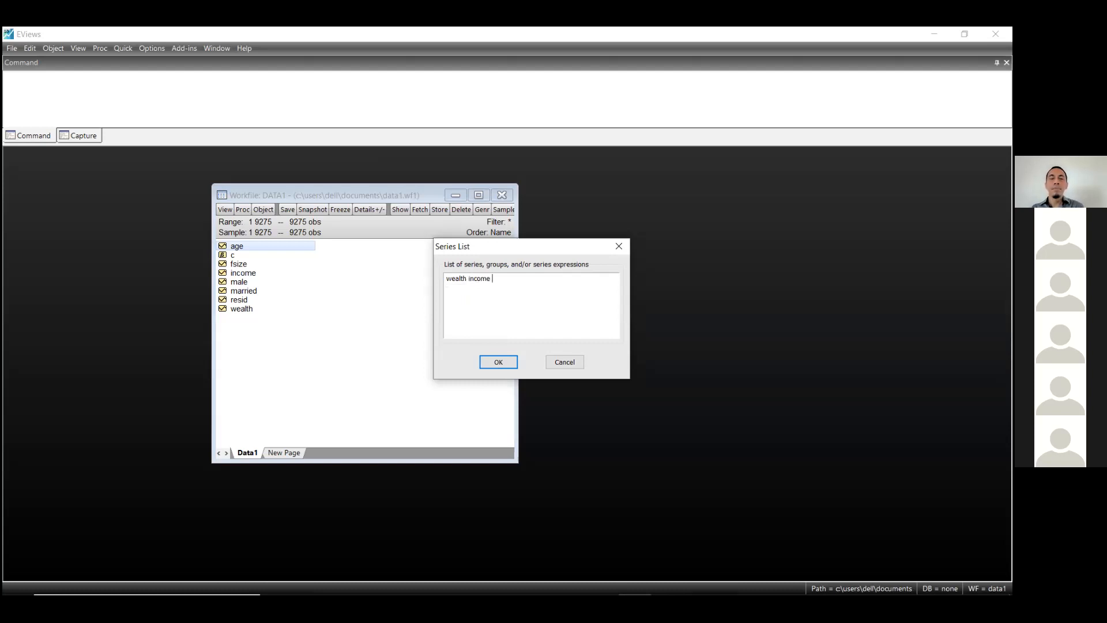
{"action": "type", "text": " age"}
{"action": "left_click", "coordinate": [559, 278]}
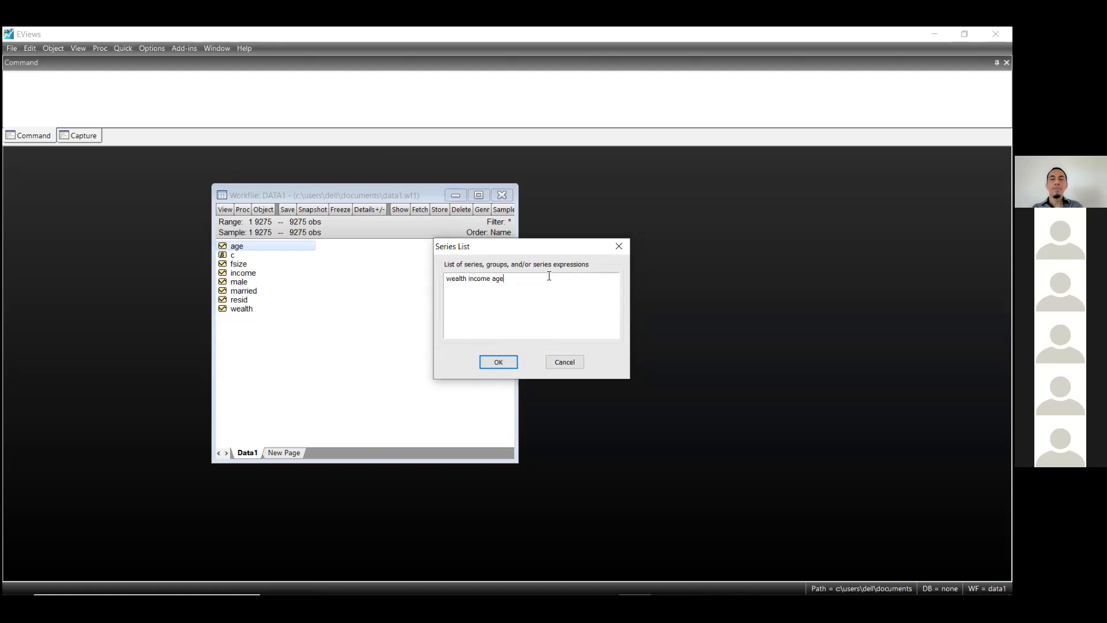
{"action": "left_click", "coordinate": [506, 360]}
{"action": "left_click_drag", "start_coordinate": [359, 312], "coordinate": [571, 174]}
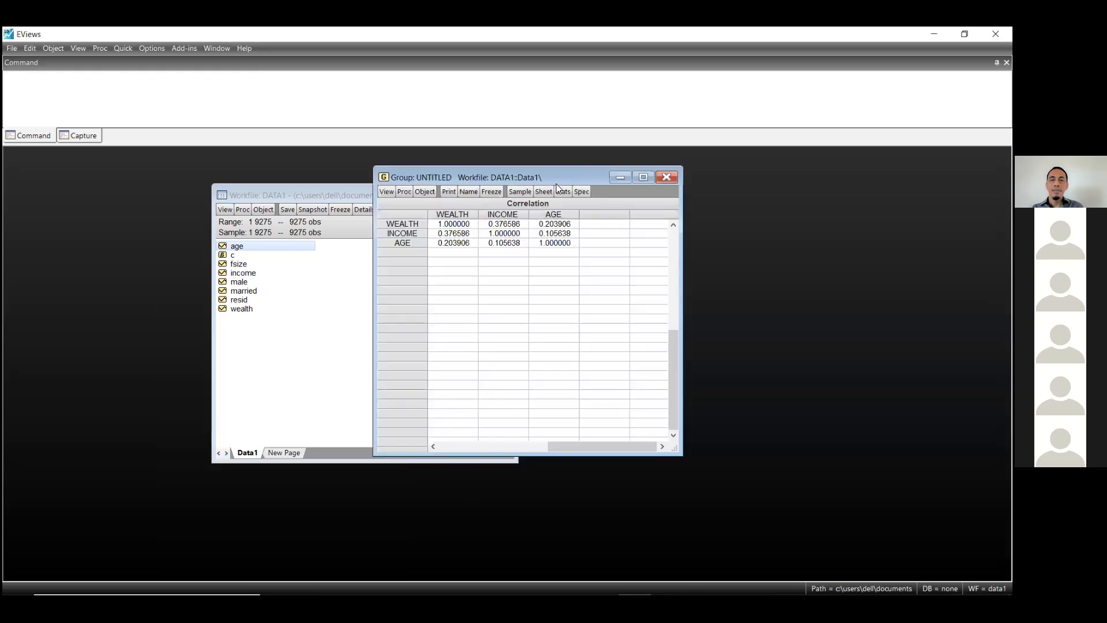
- Copy the entire correlation table with its numbers at highest precision
{"action": "left_click", "coordinate": [400, 214]}
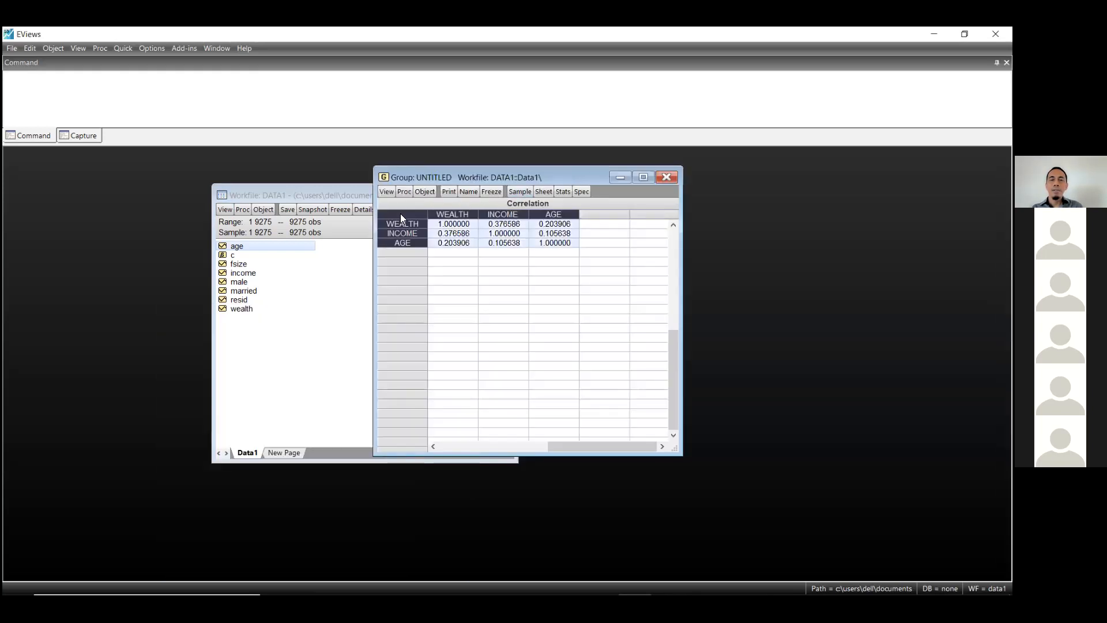
{"action": "right_click", "coordinate": [400, 213]}
{"action": "left_click", "coordinate": [425, 222]}
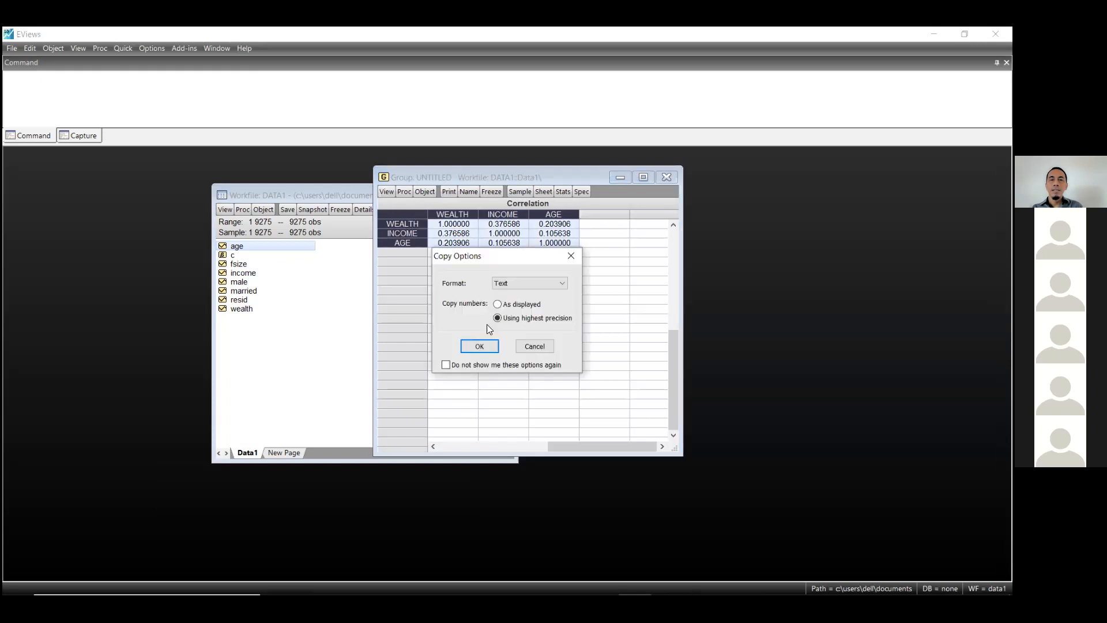
{"action": "left_click", "coordinate": [479, 346]}
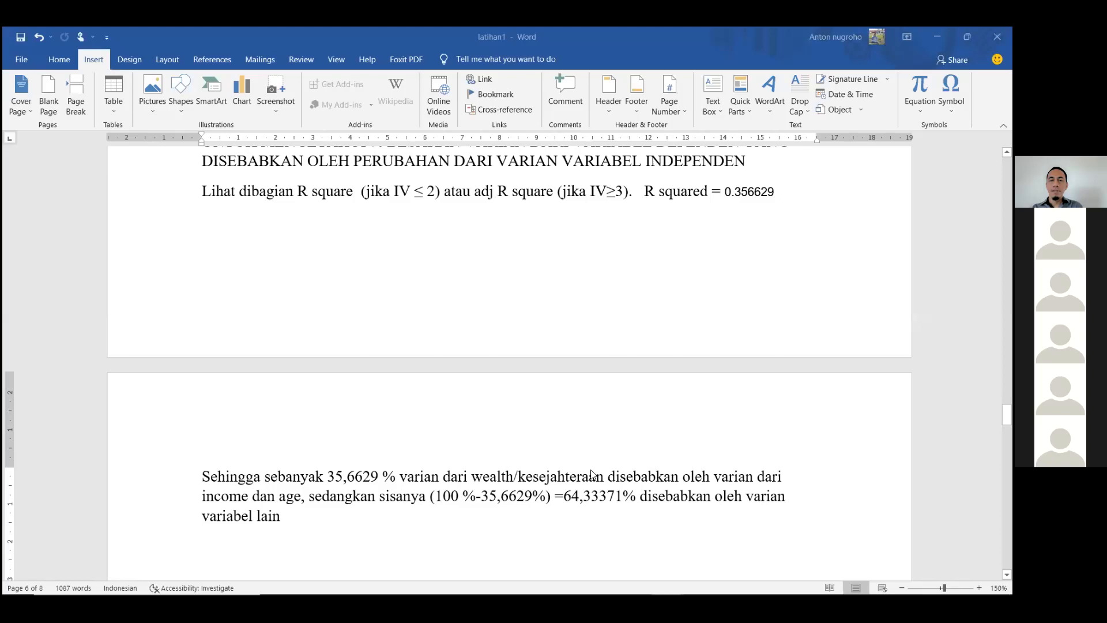
- Remove one blank line between the "Sehingga sebanyak" conclusion and the KORELASI heading
{"action": "scroll", "coordinate": [592, 469], "scroll_direction": "down", "scroll_amount": 3}
{"action": "scroll", "coordinate": [593, 469], "scroll_direction": "down", "scroll_amount": 4}
{"action": "scroll", "coordinate": [593, 464], "scroll_direction": "up", "scroll_amount": 2}
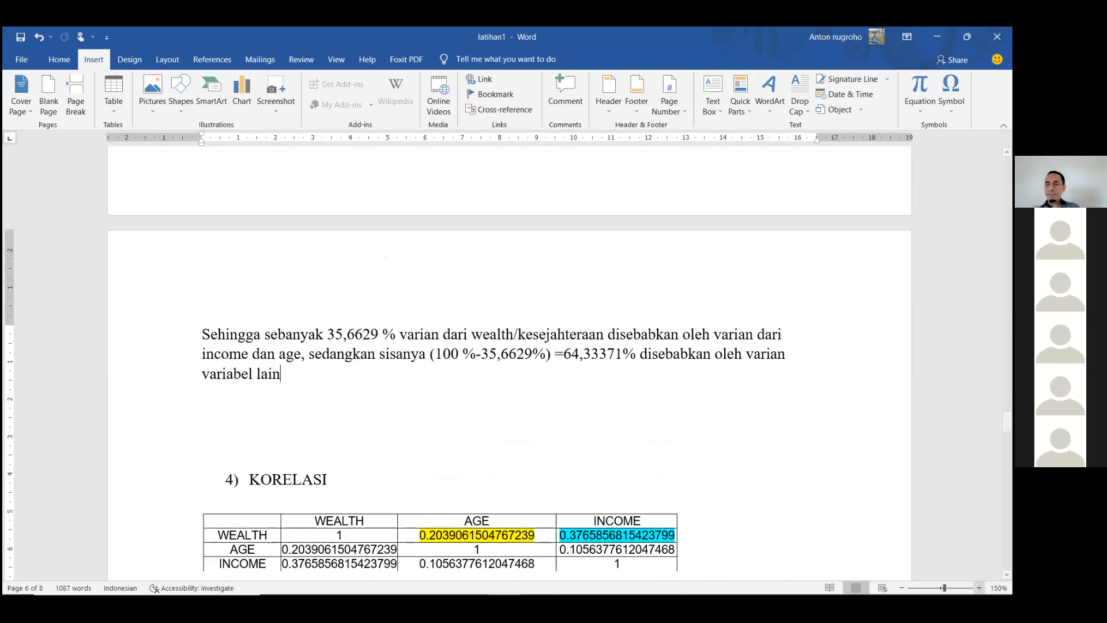
{"action": "scroll", "coordinate": [507, 369], "scroll_direction": "up", "scroll_amount": 1}
{"action": "scroll", "coordinate": [507, 369], "scroll_direction": "down", "scroll_amount": 2}
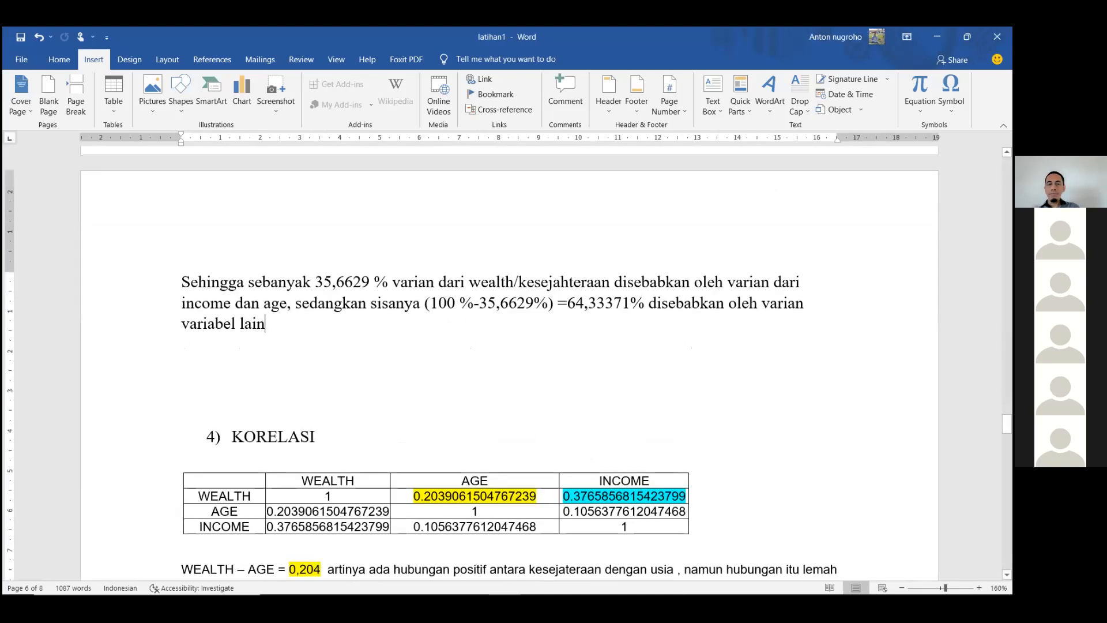
{"action": "scroll", "coordinate": [807, 488], "scroll_direction": "up", "scroll_amount": 1}
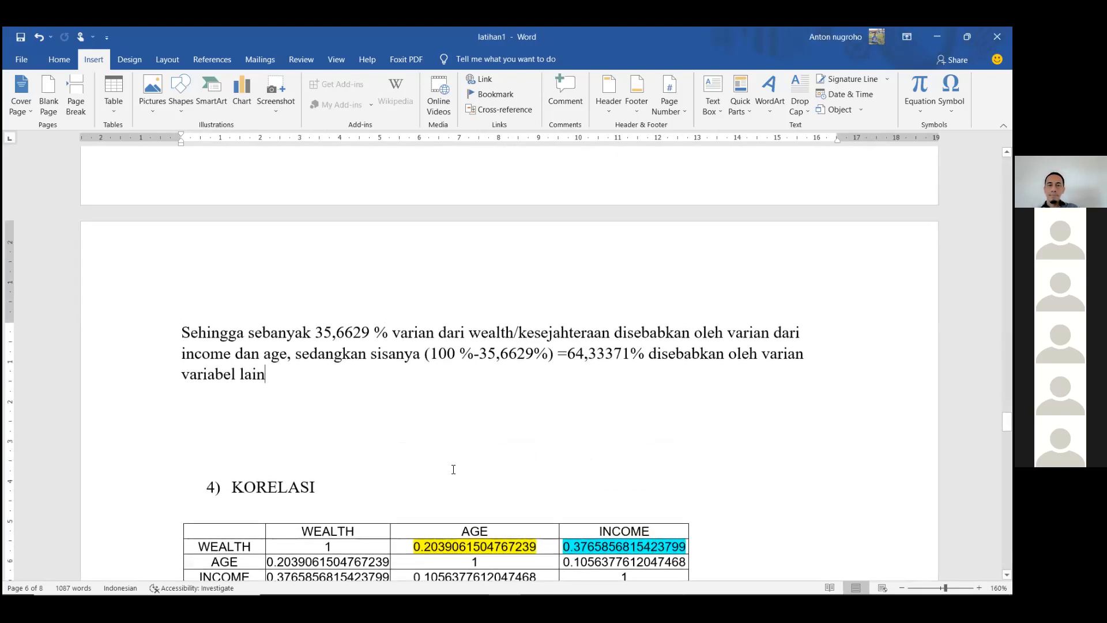
{"action": "key", "text": "Down"}
{"action": "key", "text": "Delete"}
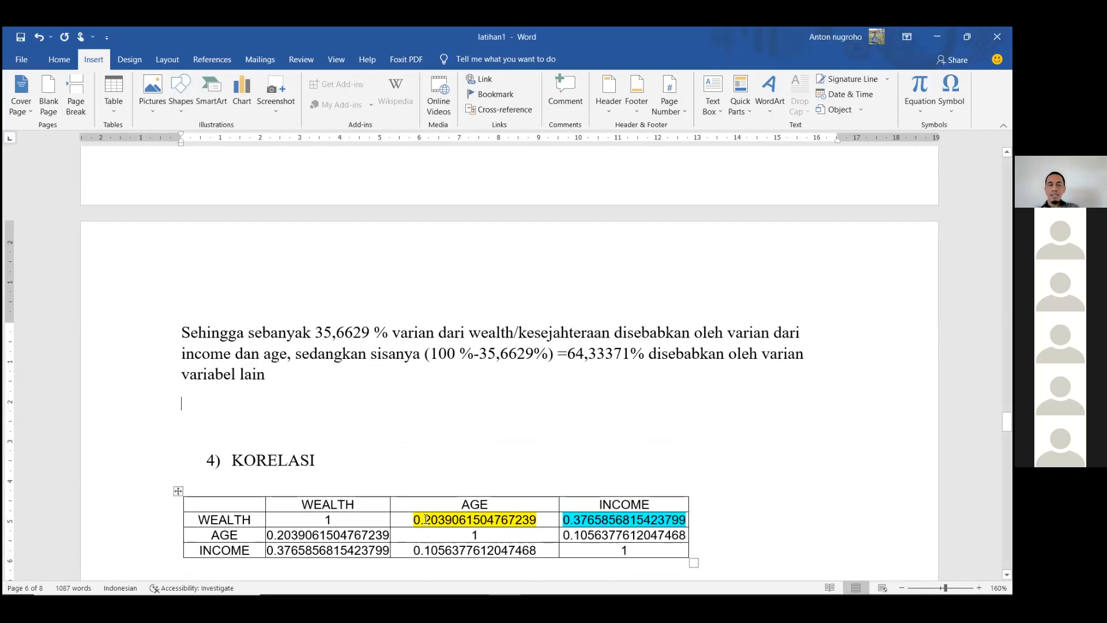
- Highlight in turn the wealth–age coefficient, the WEALTH label with its self-correlation of 1, and the AGE header in the correlation table
{"action": "left_click_drag", "start_coordinate": [415, 518], "coordinate": [440, 520]}
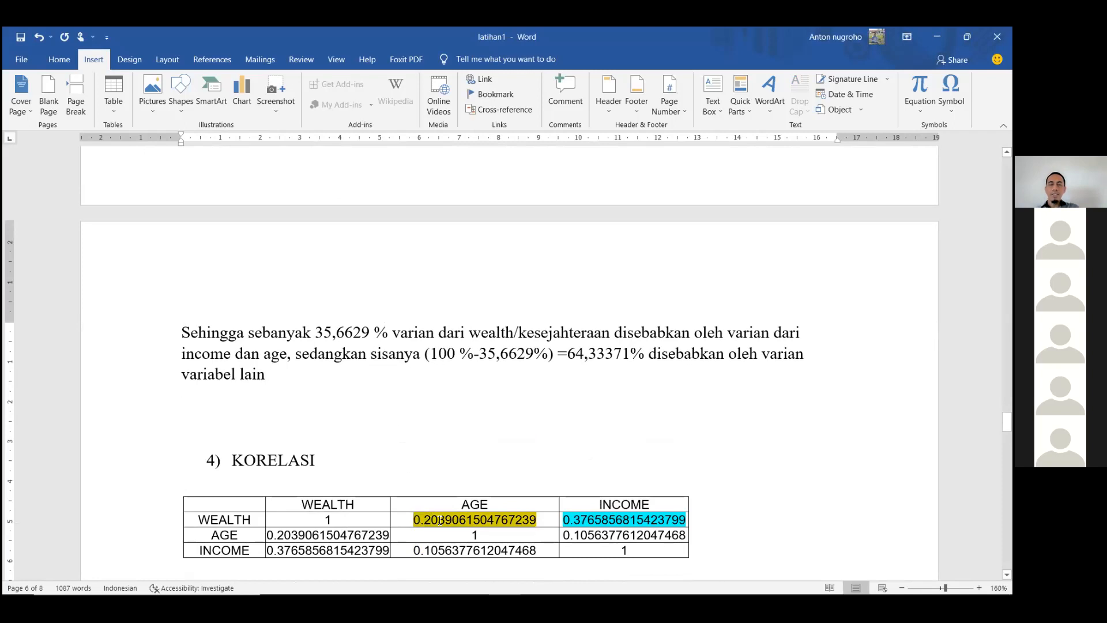
{"action": "left_click", "coordinate": [440, 520]}
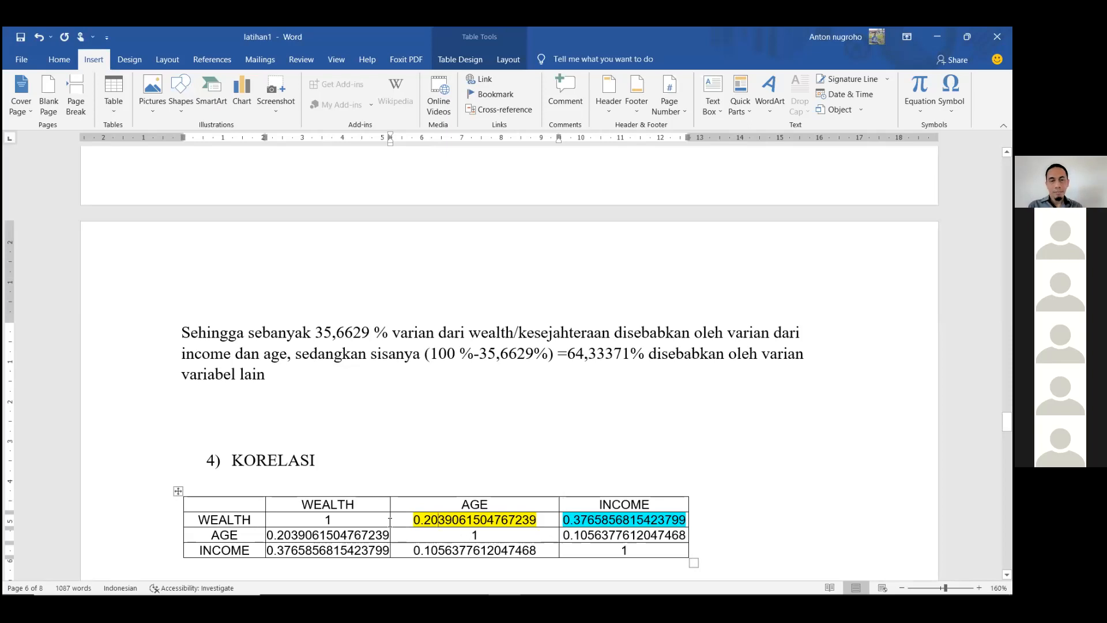
{"action": "left_click_drag", "start_coordinate": [200, 520], "coordinate": [310, 514]}
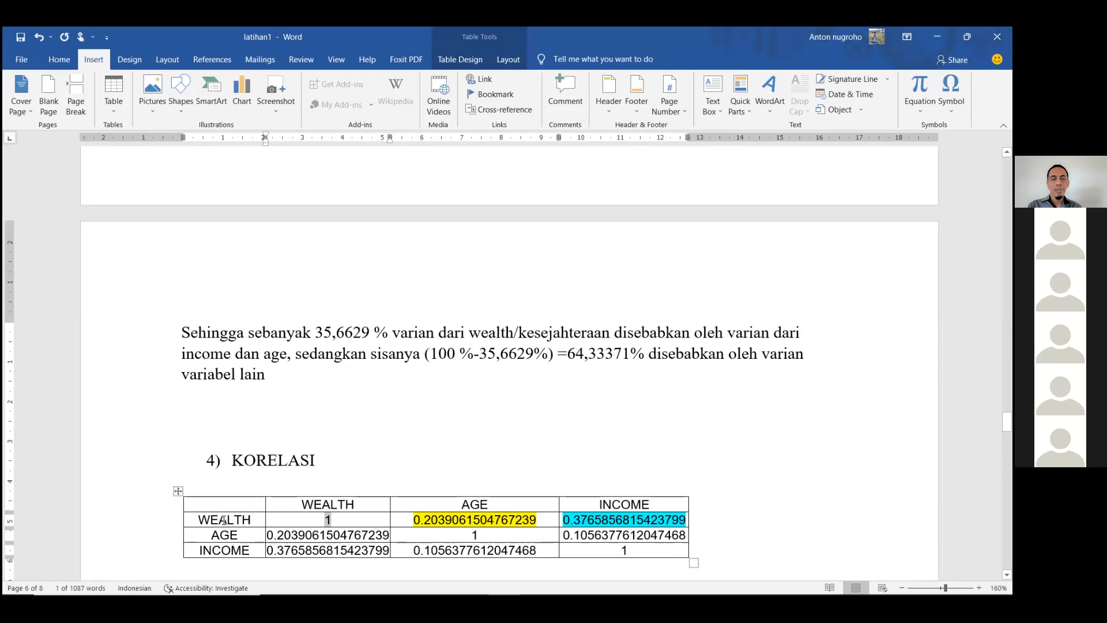
{"action": "left_click_drag", "start_coordinate": [210, 519], "coordinate": [247, 522]}
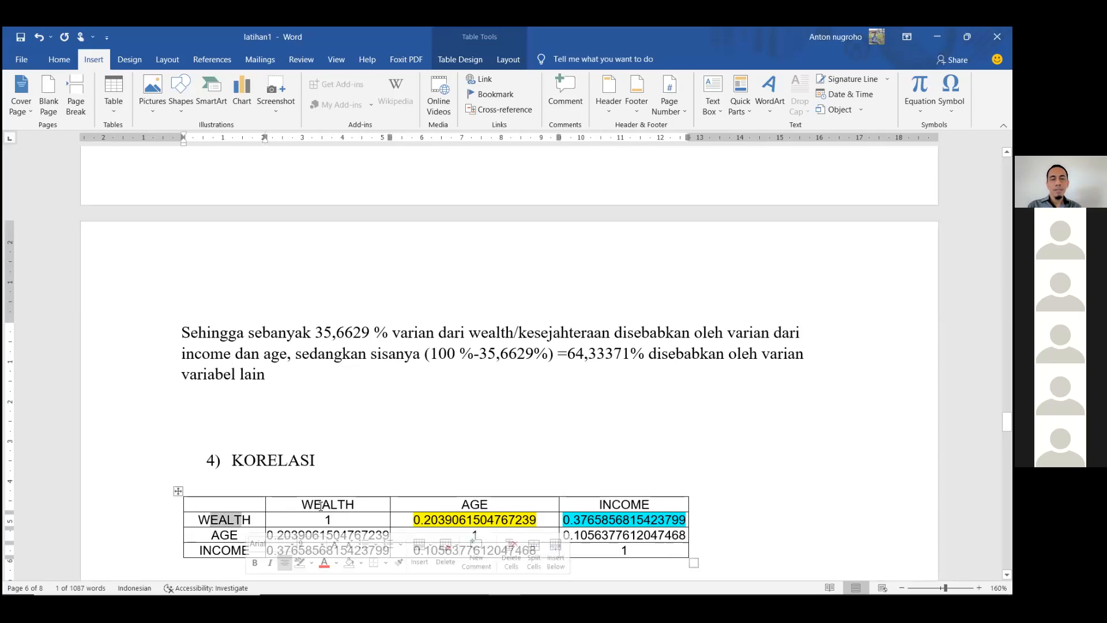
{"action": "left_click", "coordinate": [248, 521]}
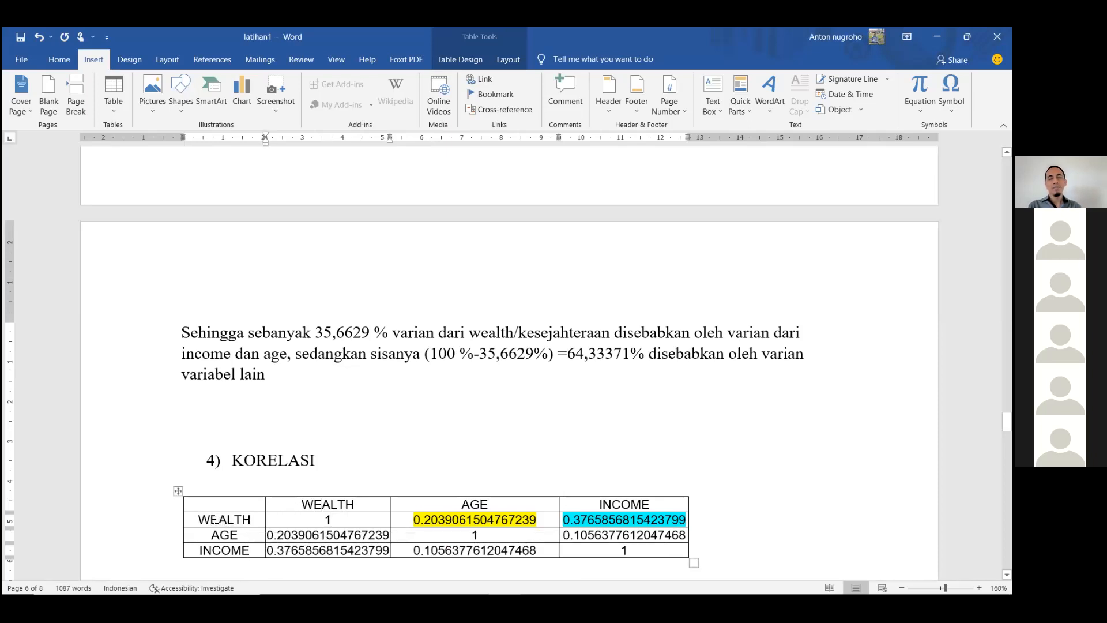
{"action": "left_click_drag", "start_coordinate": [333, 519], "coordinate": [319, 518]}
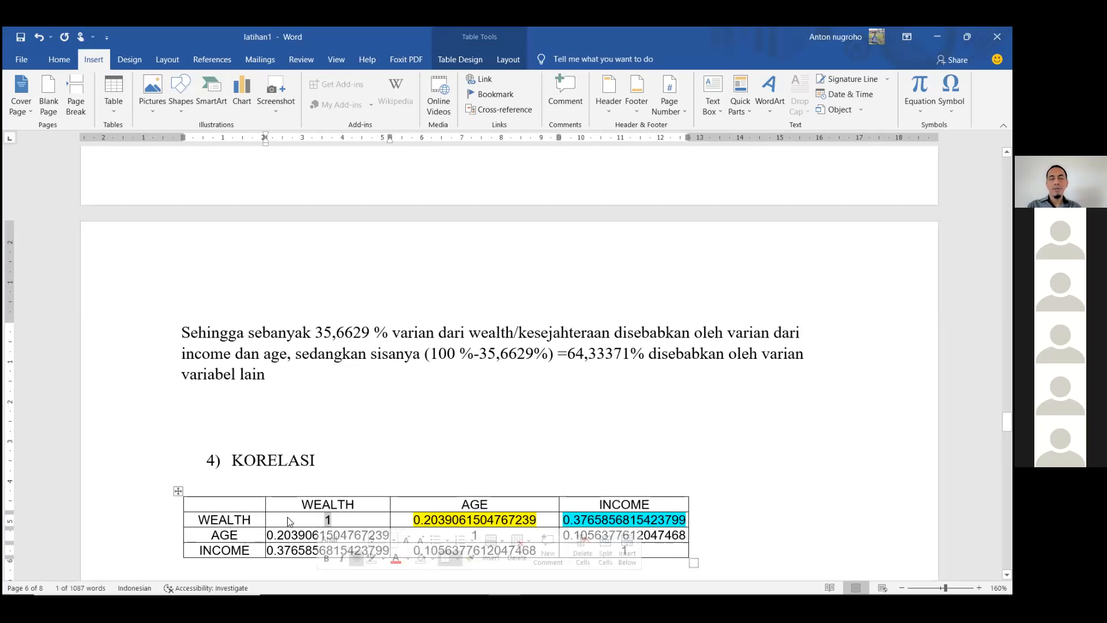
{"action": "left_click_drag", "start_coordinate": [199, 520], "coordinate": [251, 523]}
{"action": "left_click_drag", "start_coordinate": [459, 503], "coordinate": [493, 505]}
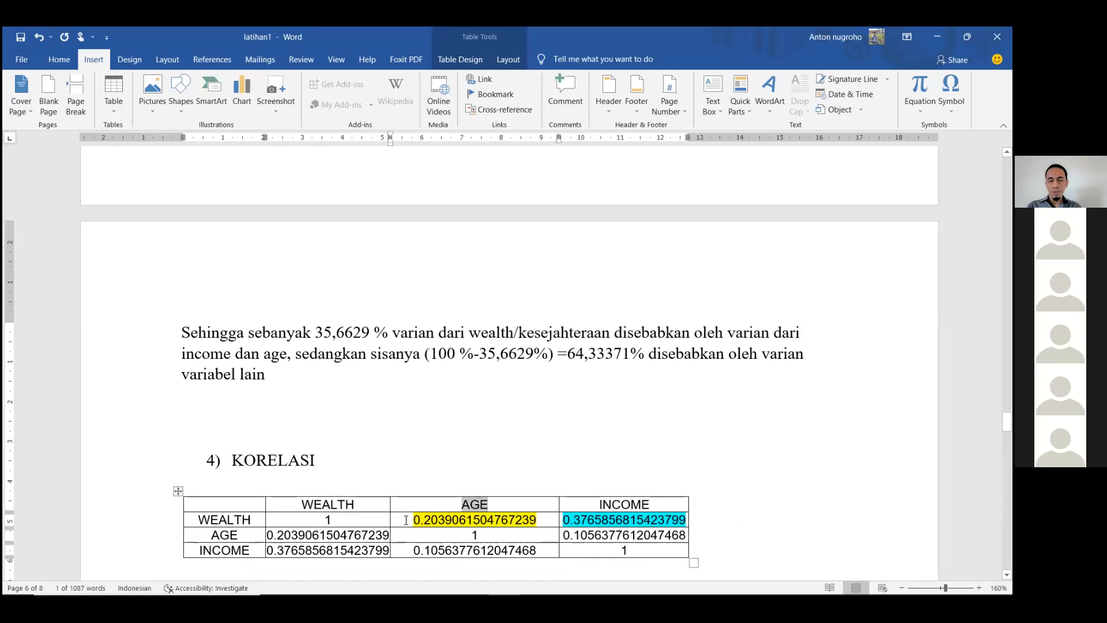
- Highlight the WEALTH – AGE interpretation line below the table, then its variable pair, the phrase "namun hubungan itu lemah" and the value 0,204
{"action": "scroll", "coordinate": [406, 519], "scroll_direction": "down", "scroll_amount": 1}
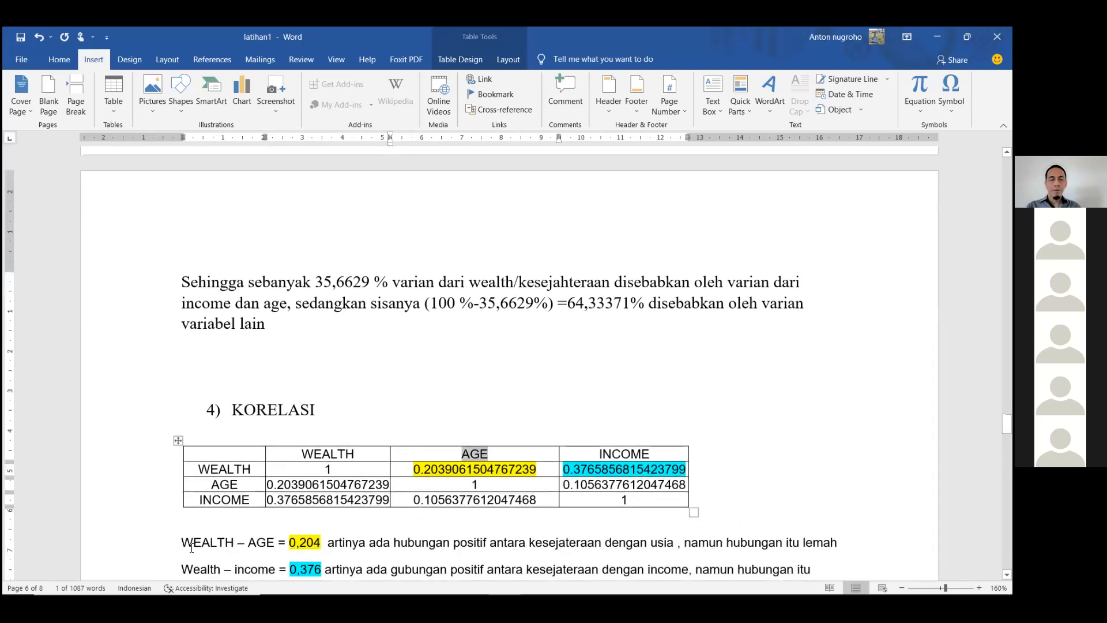
{"action": "left_click", "coordinate": [151, 542]}
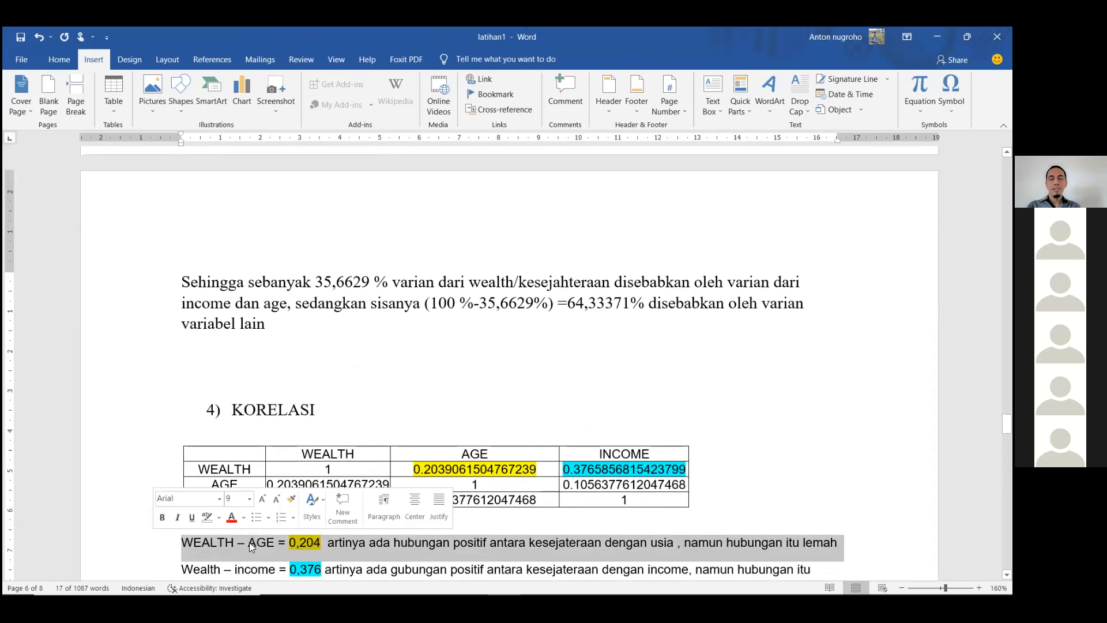
{"action": "left_click", "coordinate": [312, 543]}
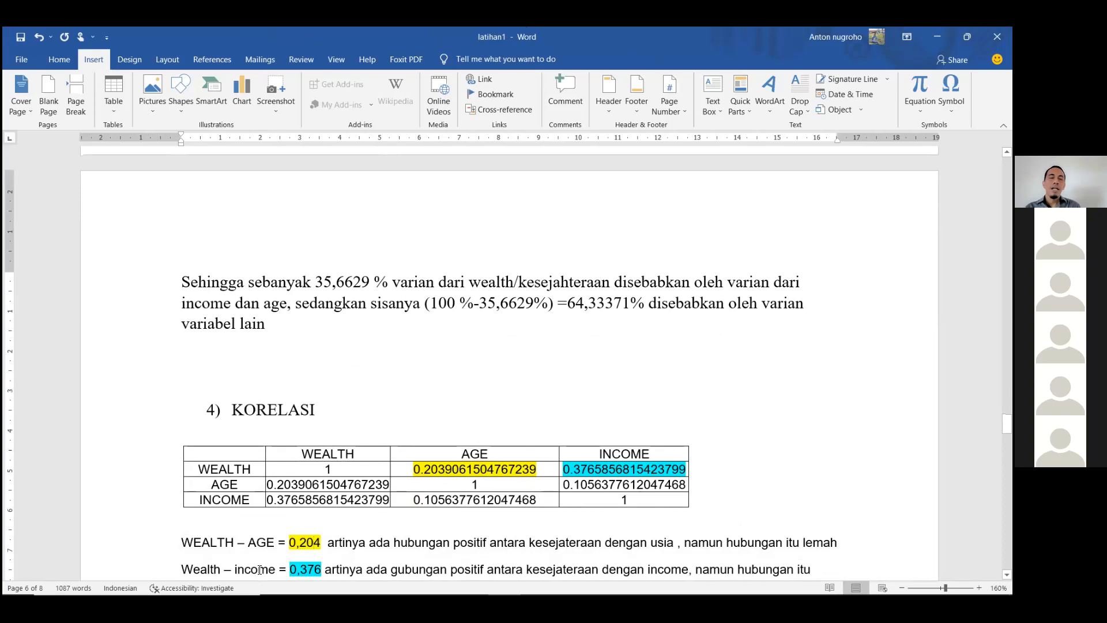
{"action": "left_click_drag", "start_coordinate": [292, 541], "coordinate": [297, 542]}
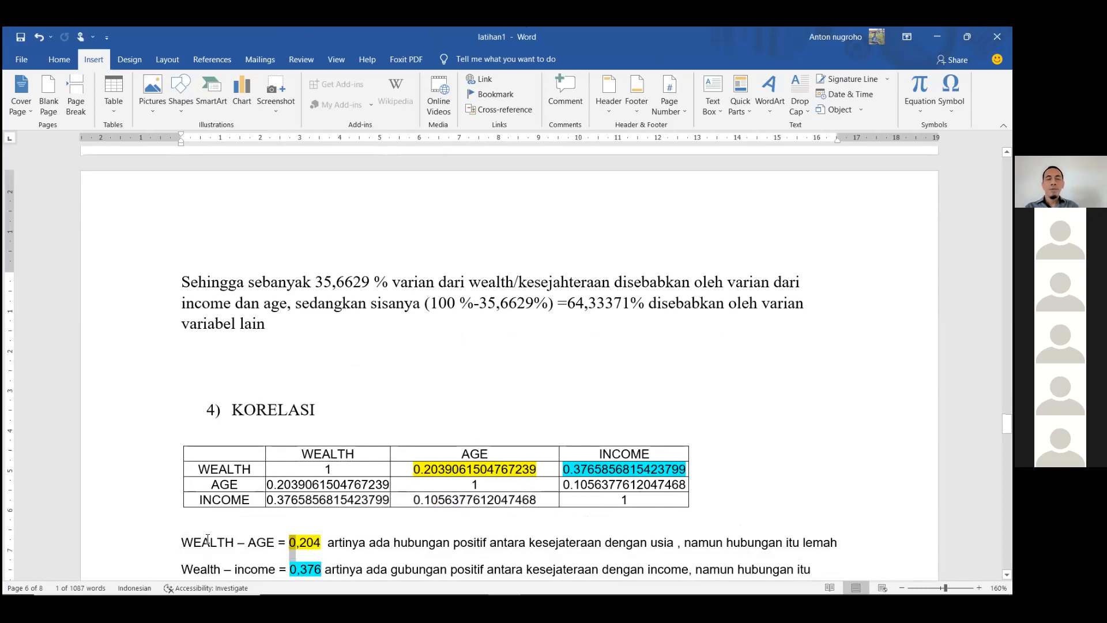
{"action": "left_click_drag", "start_coordinate": [187, 542], "coordinate": [269, 545]}
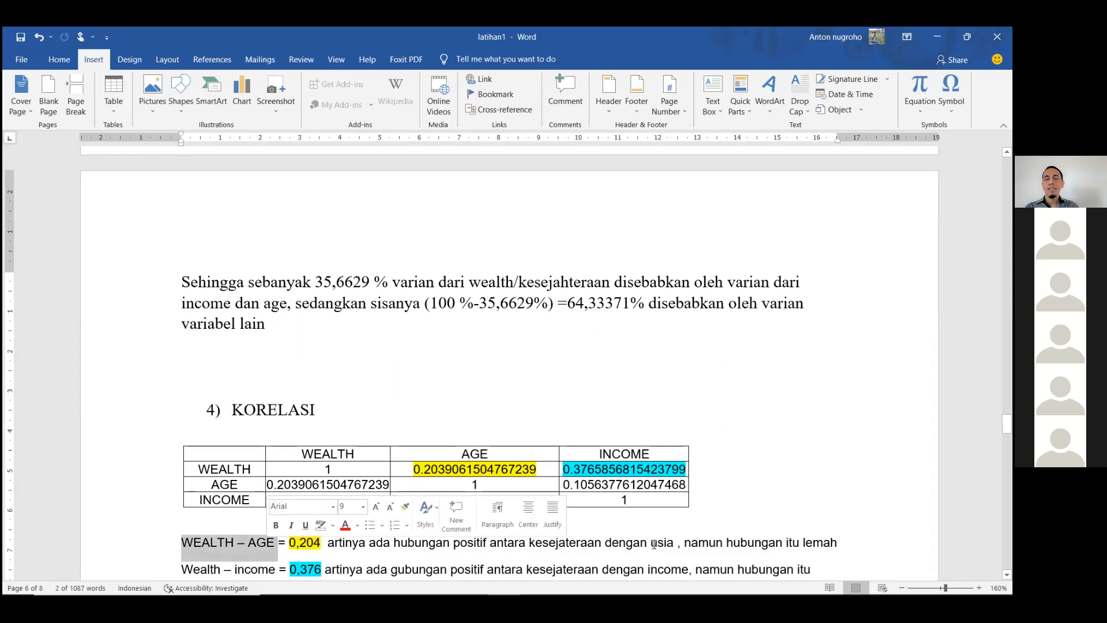
{"action": "left_click_drag", "start_coordinate": [684, 542], "coordinate": [827, 546]}
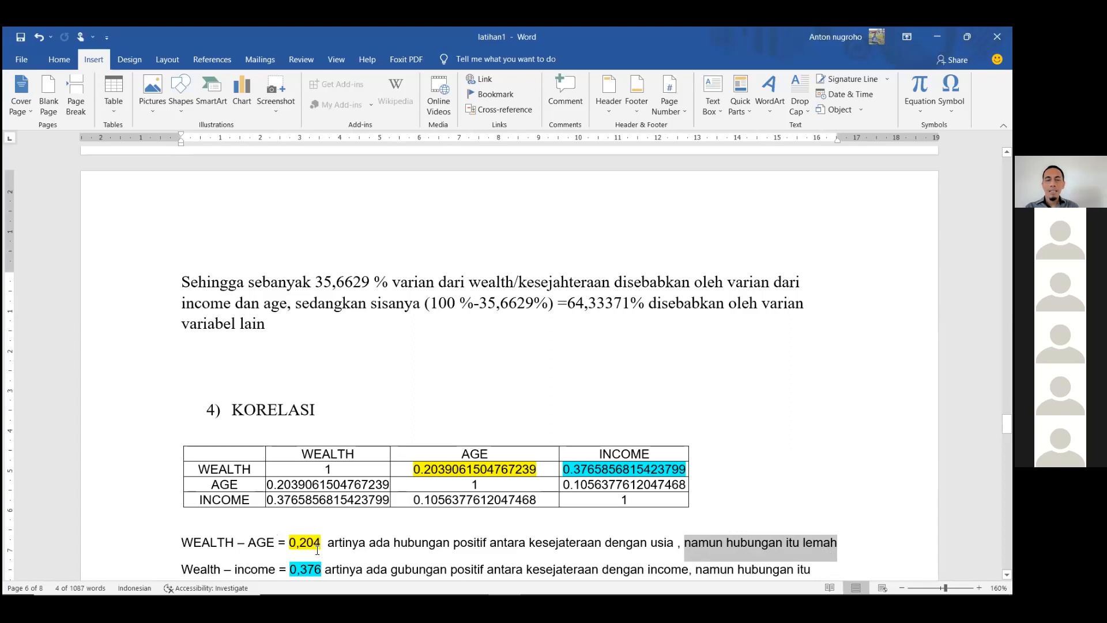
{"action": "left_click", "coordinate": [314, 545]}
{"action": "left_click_drag", "start_coordinate": [314, 545], "coordinate": [290, 541]}
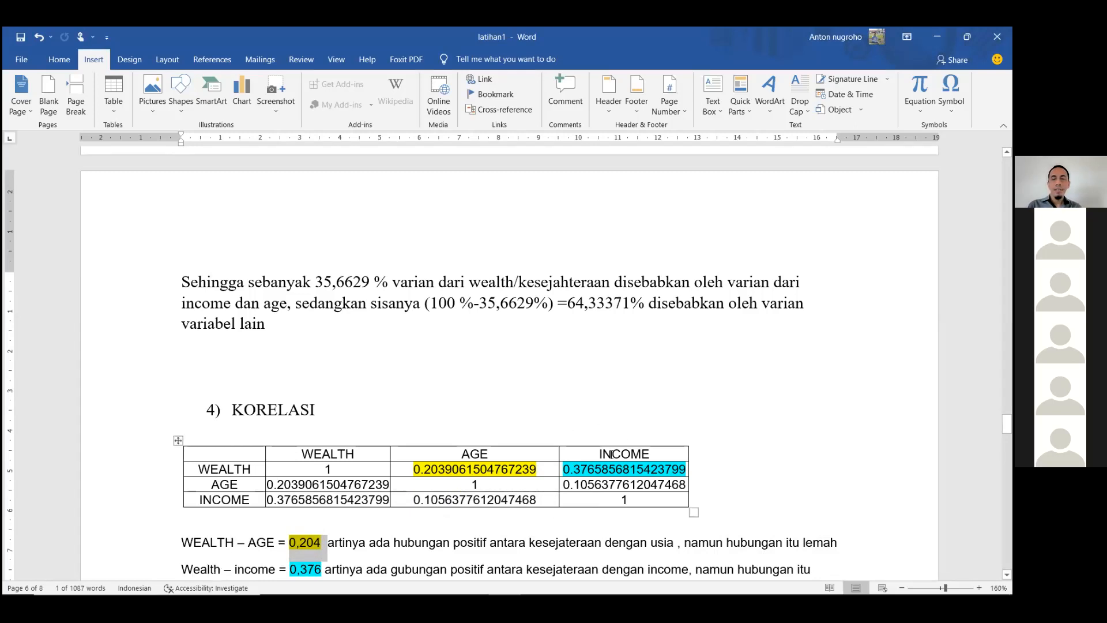
- Highlight the wealth–income and income–age coefficients in the correlation table, followed by the AGE and INCOME column headers
{"action": "left_click_drag", "start_coordinate": [564, 471], "coordinate": [590, 470]}
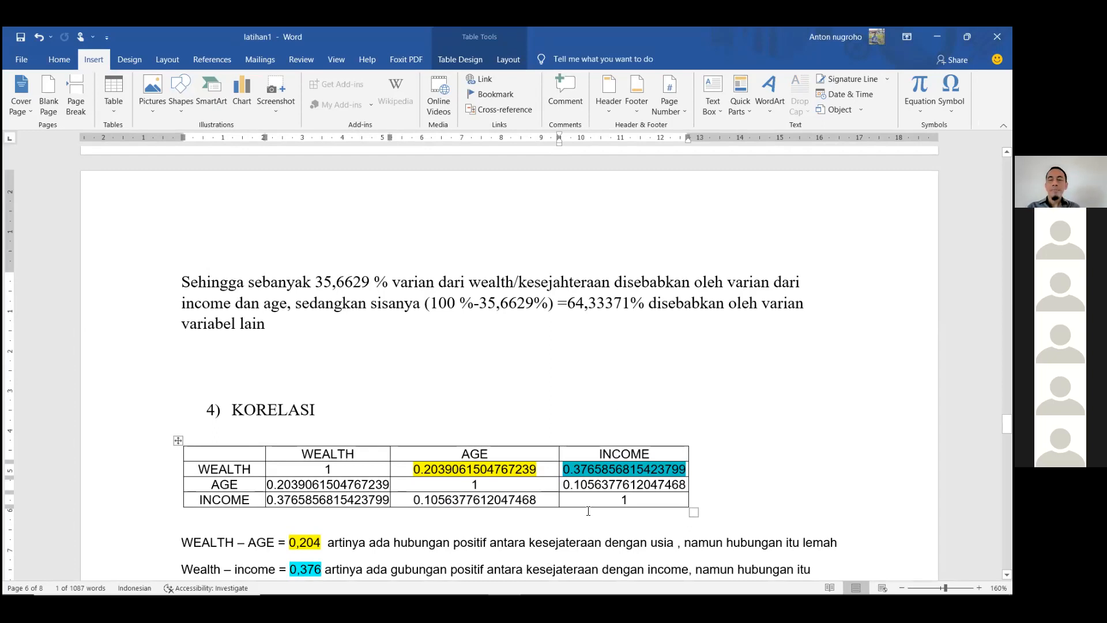
{"action": "scroll", "coordinate": [588, 511], "scroll_direction": "down", "scroll_amount": 1}
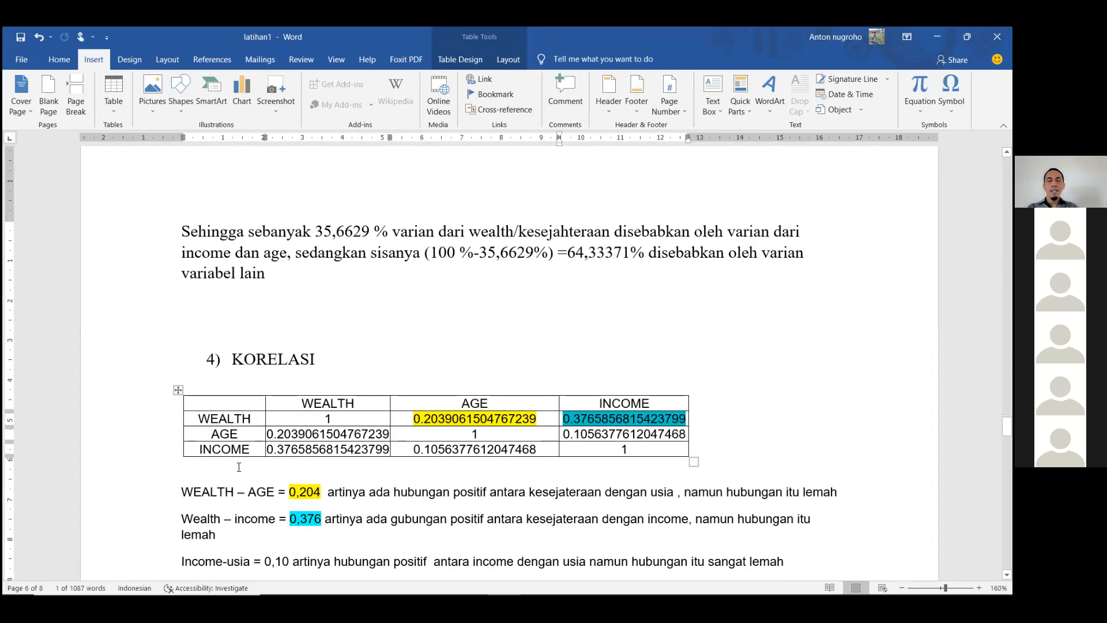
{"action": "left_click_drag", "start_coordinate": [220, 449], "coordinate": [251, 449]}
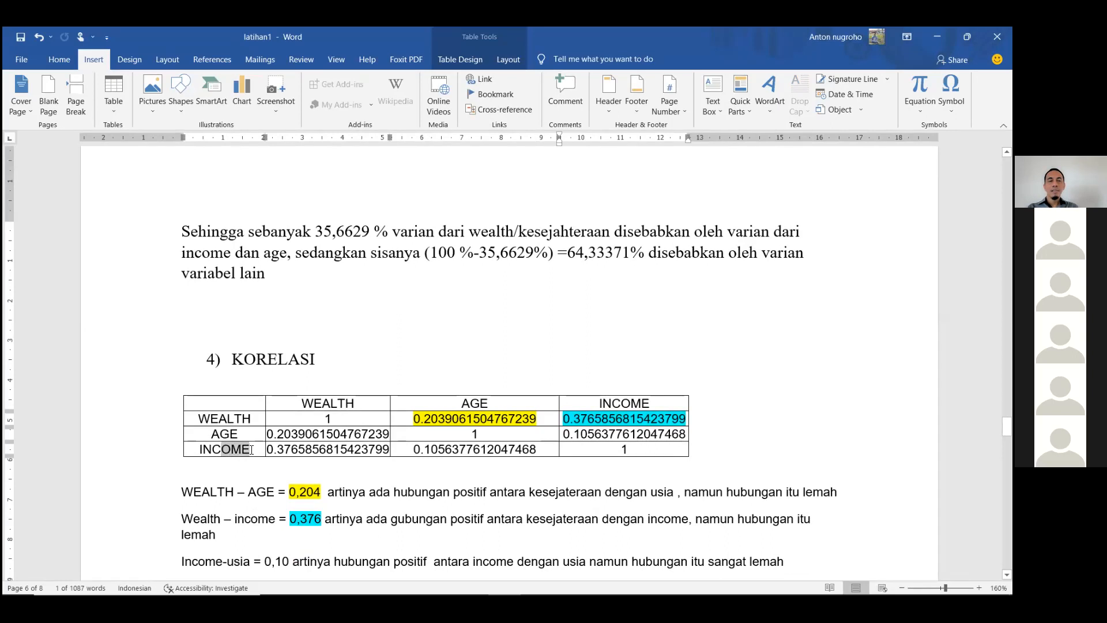
{"action": "double_click", "coordinate": [472, 449]}
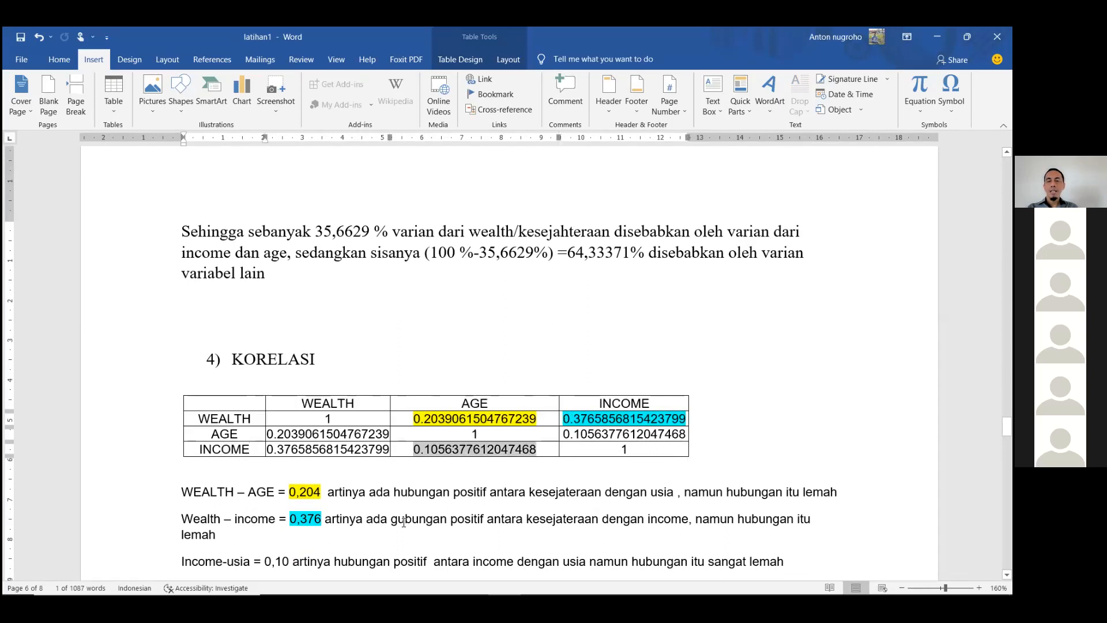
{"action": "left_click", "coordinate": [432, 449]}
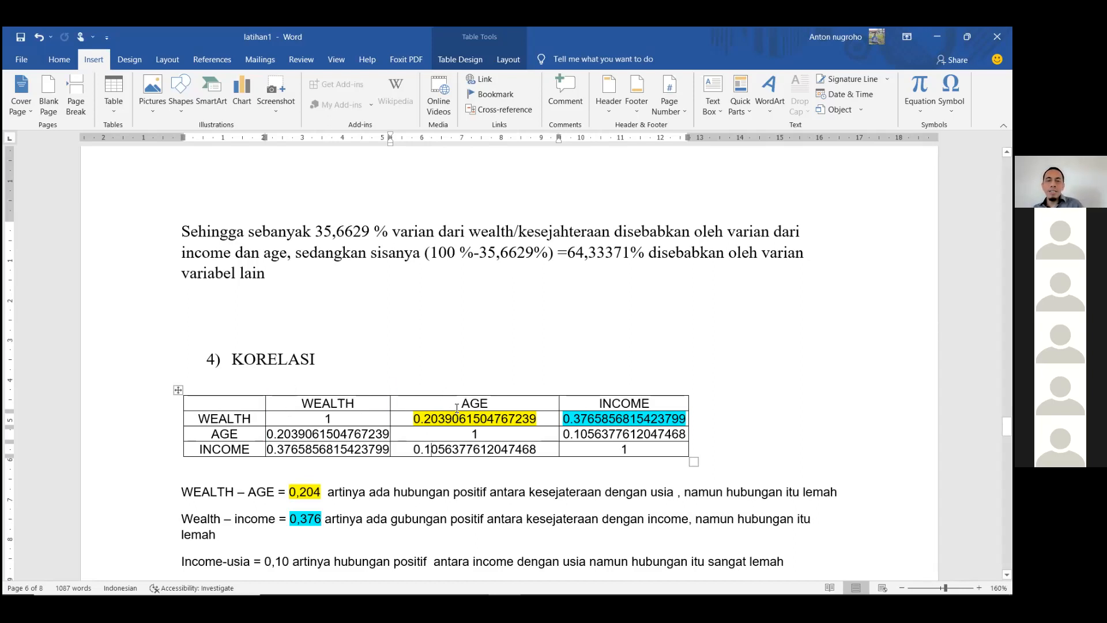
{"action": "left_click_drag", "start_coordinate": [465, 403], "coordinate": [630, 399]}
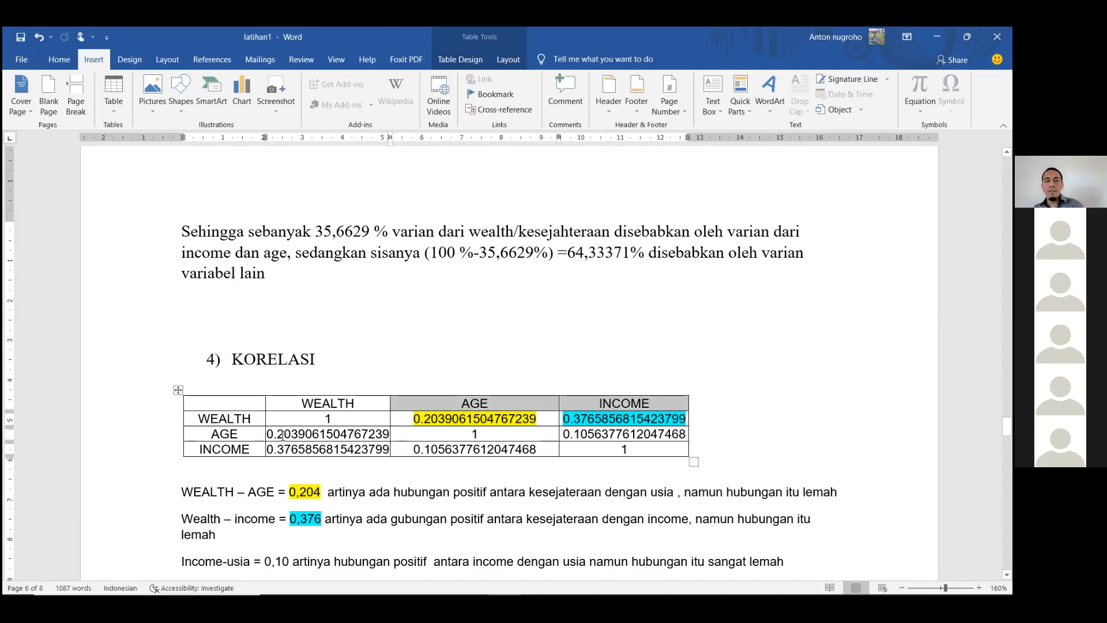
- Go back to the REGRESI BERGANDA output table and highlight its R-squared row with the value
{"action": "scroll", "coordinate": [259, 433], "scroll_direction": "up", "scroll_amount": 20}
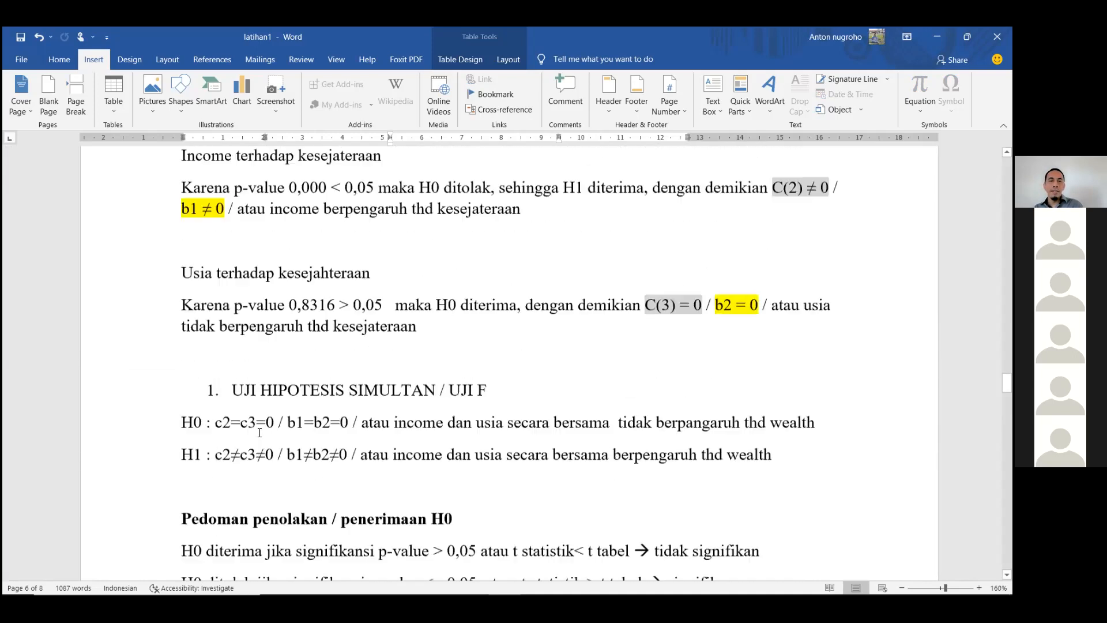
{"action": "scroll", "coordinate": [260, 433], "scroll_direction": "up", "scroll_amount": 20}
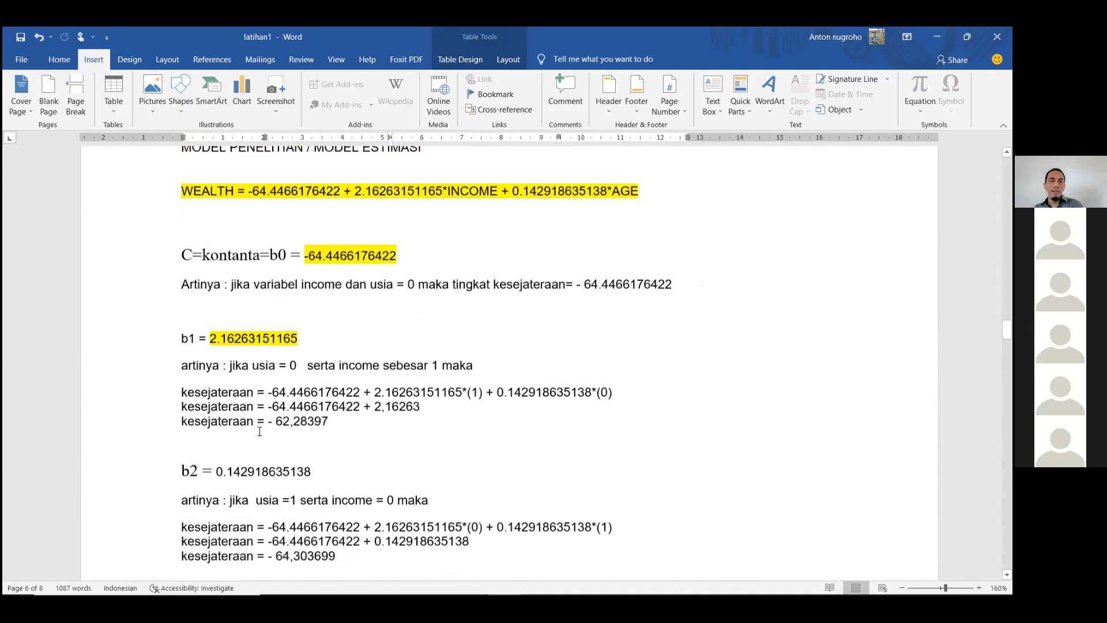
{"action": "scroll", "coordinate": [260, 431], "scroll_direction": "up", "scroll_amount": 6}
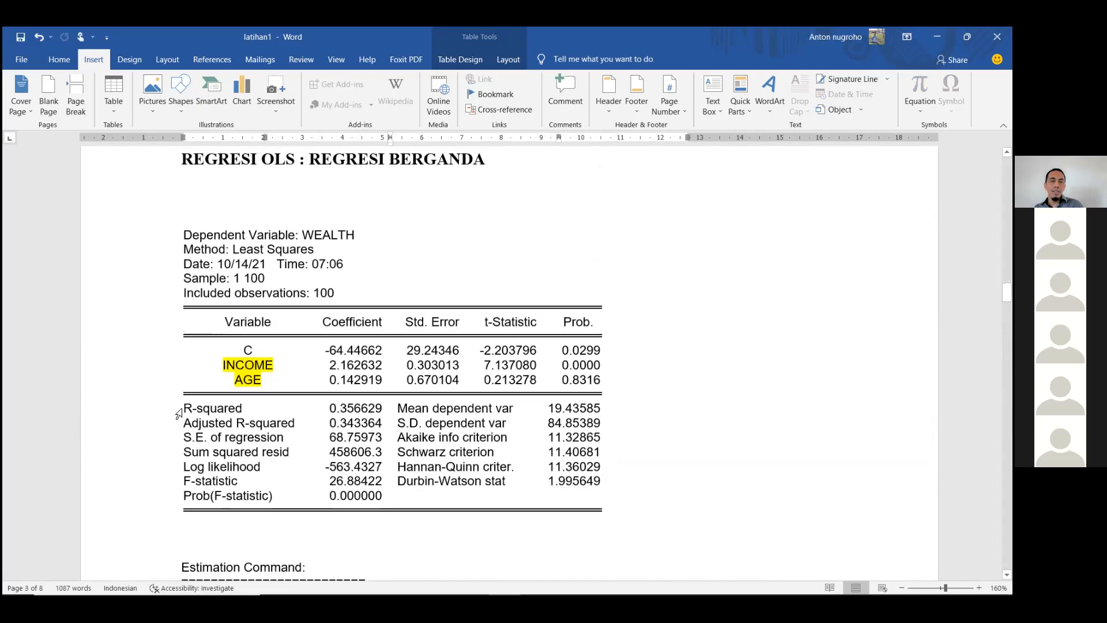
{"action": "left_click_drag", "start_coordinate": [185, 408], "coordinate": [383, 409]}
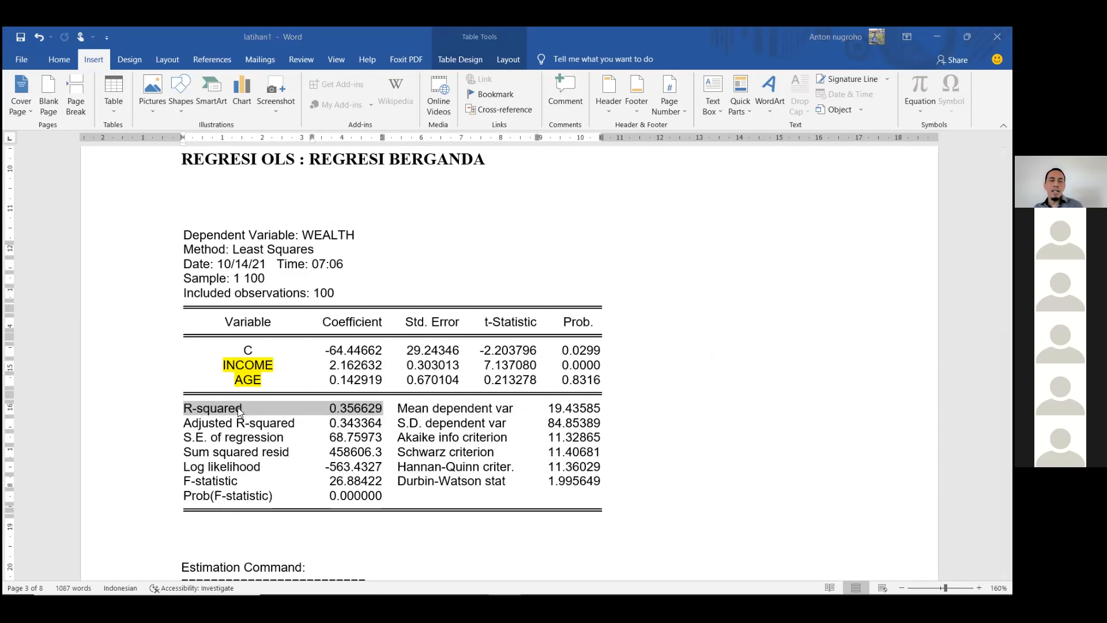
- Return to the KORELASI section and highlight the "Korelasi total" sentence, then its "√ R squared" expression, and clear the selection
{"action": "scroll", "coordinate": [501, 345], "scroll_direction": "down", "scroll_amount": 15}
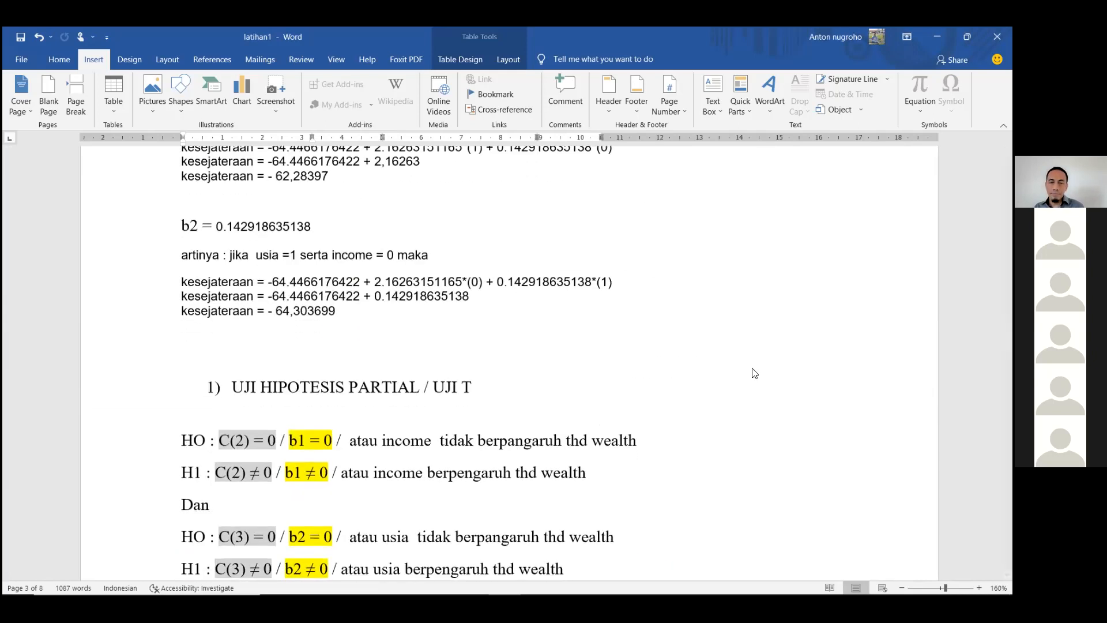
{"action": "scroll", "coordinate": [755, 372], "scroll_direction": "down", "scroll_amount": 20}
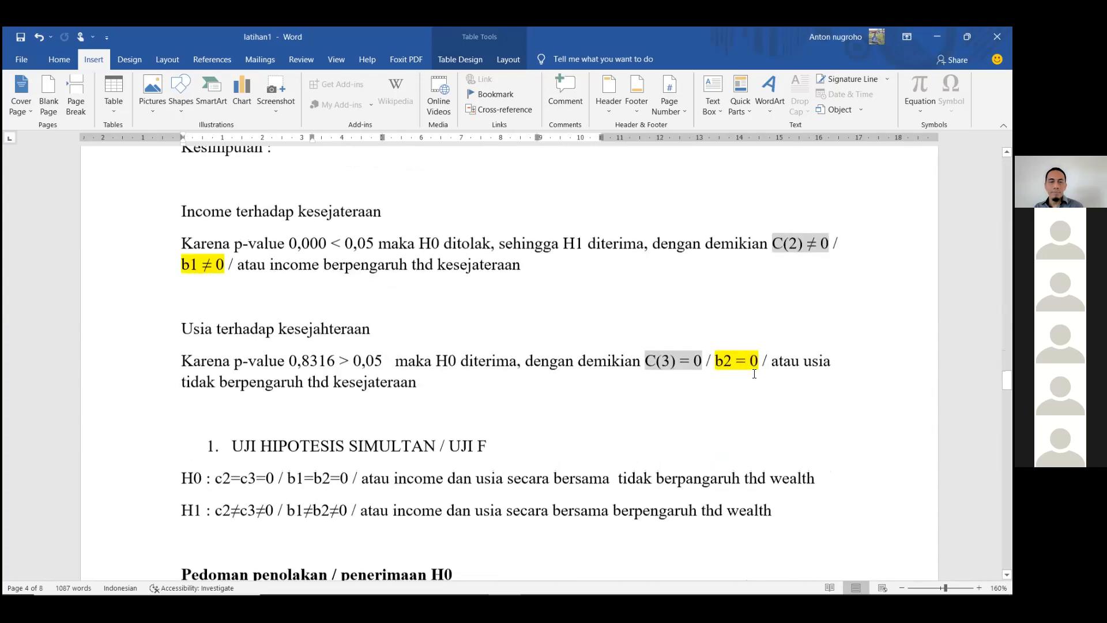
{"action": "scroll", "coordinate": [739, 374], "scroll_direction": "down", "scroll_amount": 3}
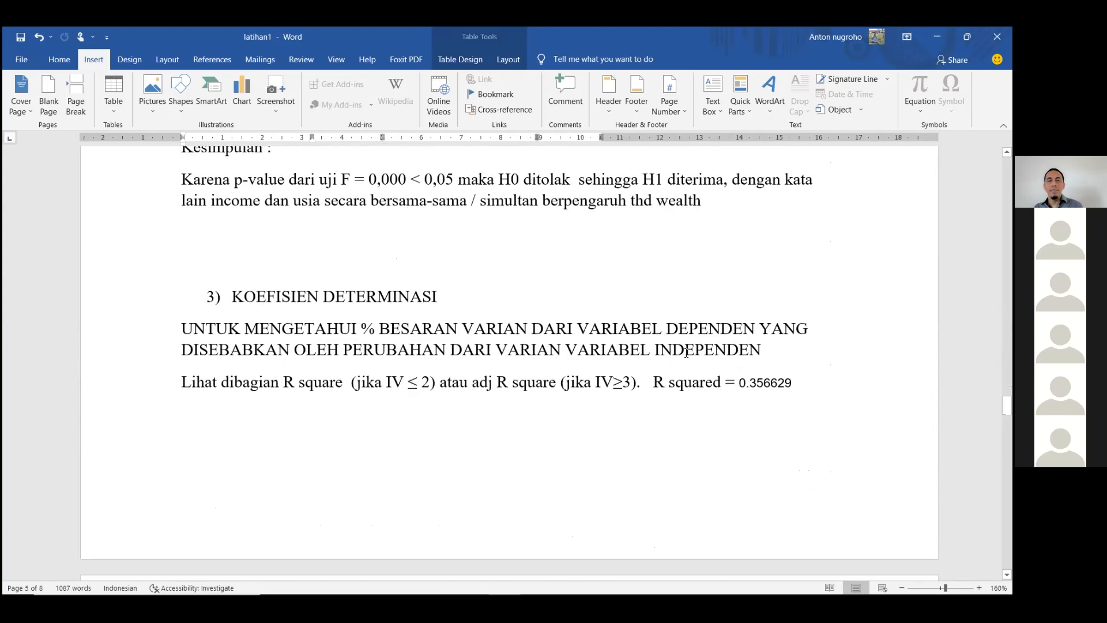
{"action": "scroll", "coordinate": [456, 396], "scroll_direction": "down", "scroll_amount": 10}
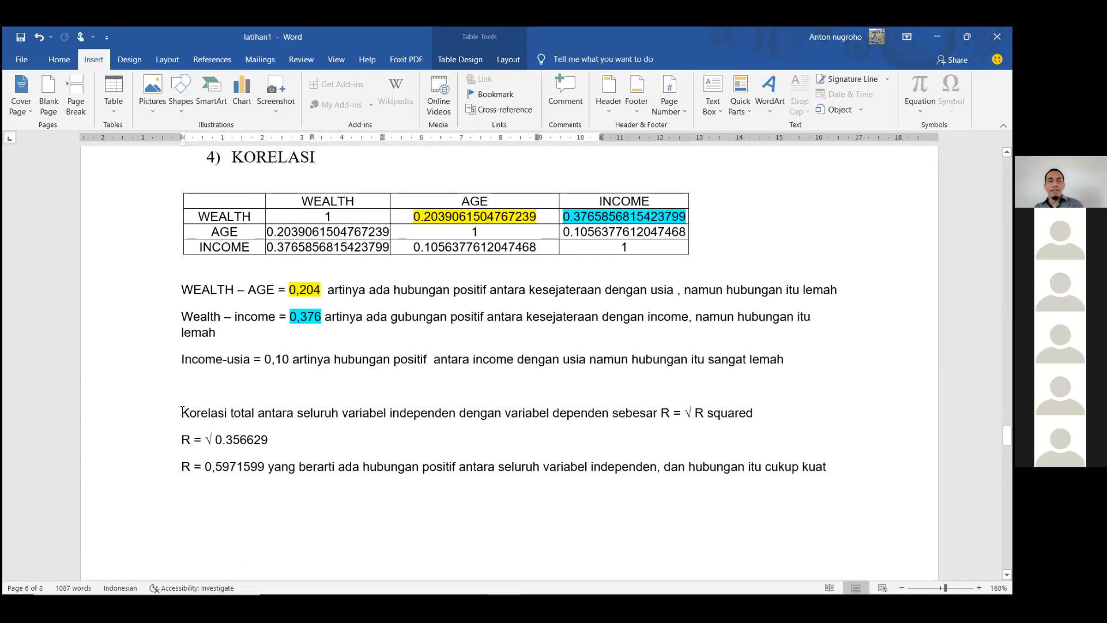
{"action": "left_click", "coordinate": [156, 423]}
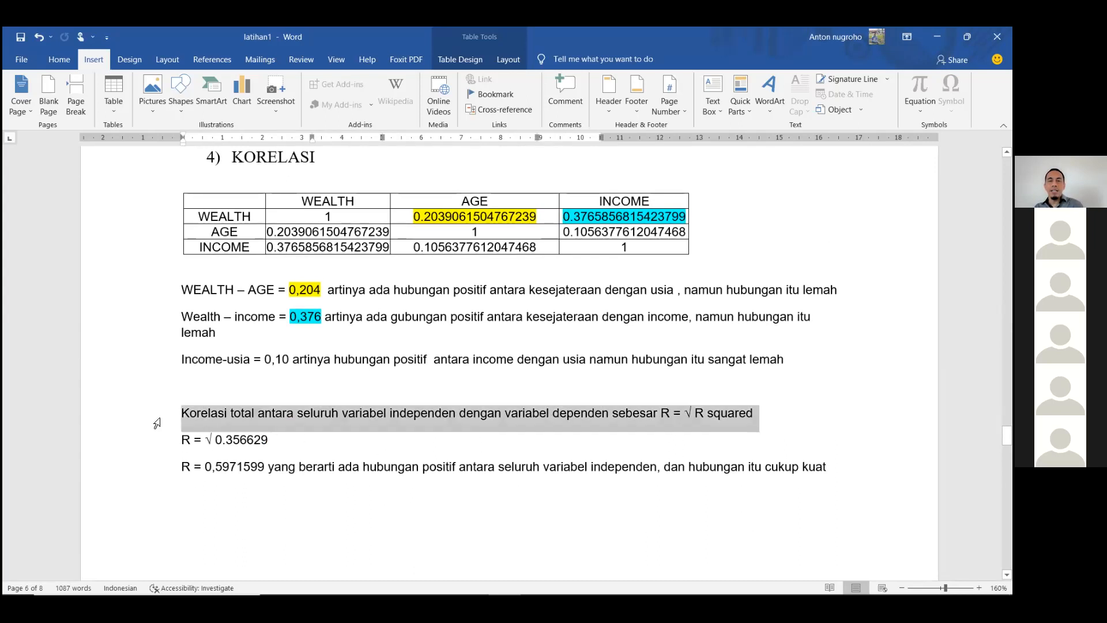
{"action": "left_click", "coordinate": [673, 413]}
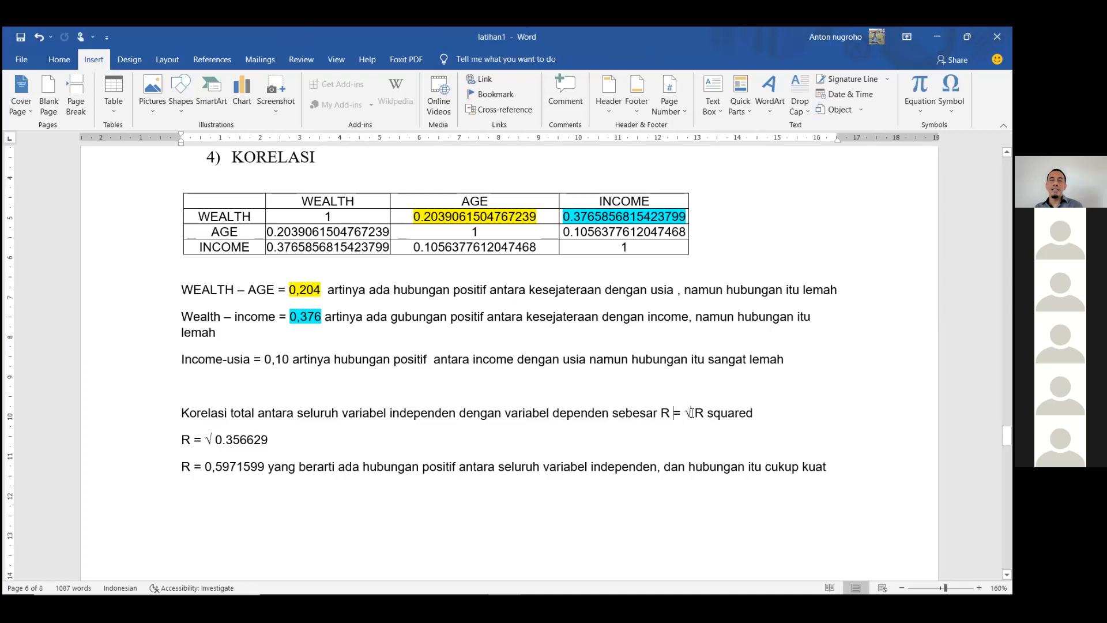
{"action": "left_click_drag", "start_coordinate": [685, 413], "coordinate": [748, 420]}
{"action": "key", "text": "Down"}
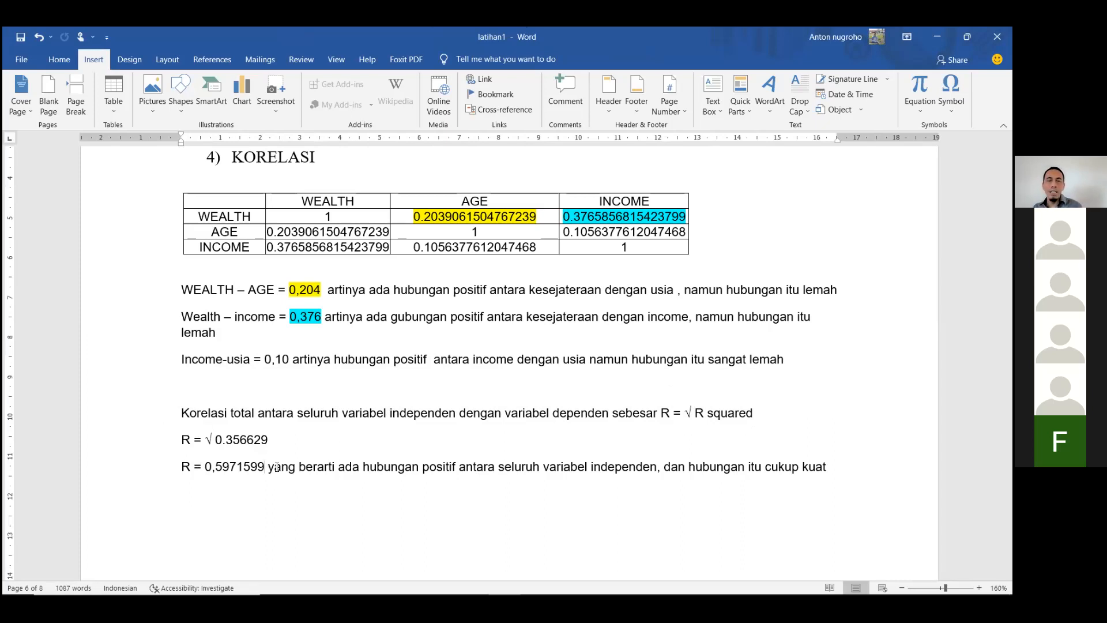
- Highlight "positif", "cukup kuat" and the R value 0,5971599 in the total-correlation interpretation line, and clear the selection
{"action": "left_click_drag", "start_coordinate": [424, 468], "coordinate": [449, 465]}
{"action": "left_click_drag", "start_coordinate": [769, 468], "coordinate": [816, 472]}
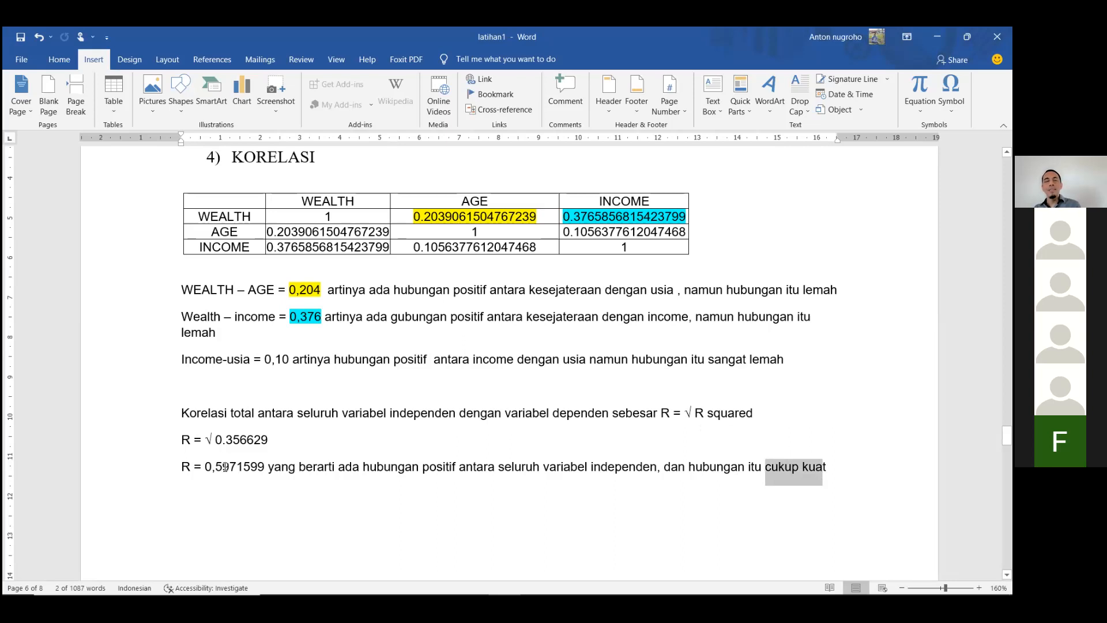
{"action": "left_click_drag", "start_coordinate": [211, 468], "coordinate": [239, 474]}
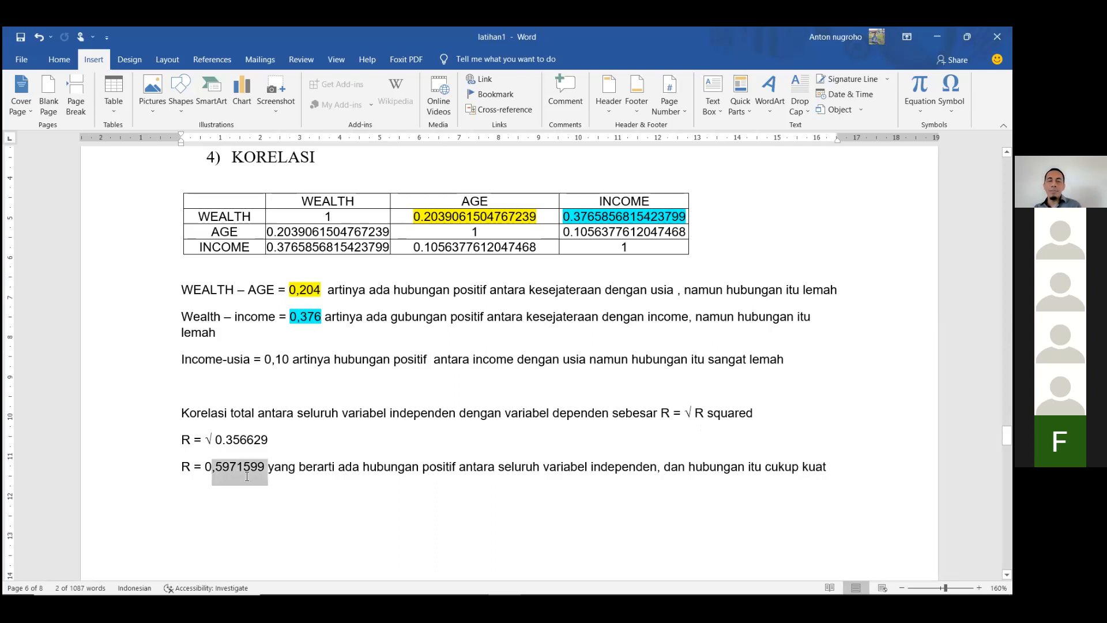
{"action": "left_click", "coordinate": [598, 411]}
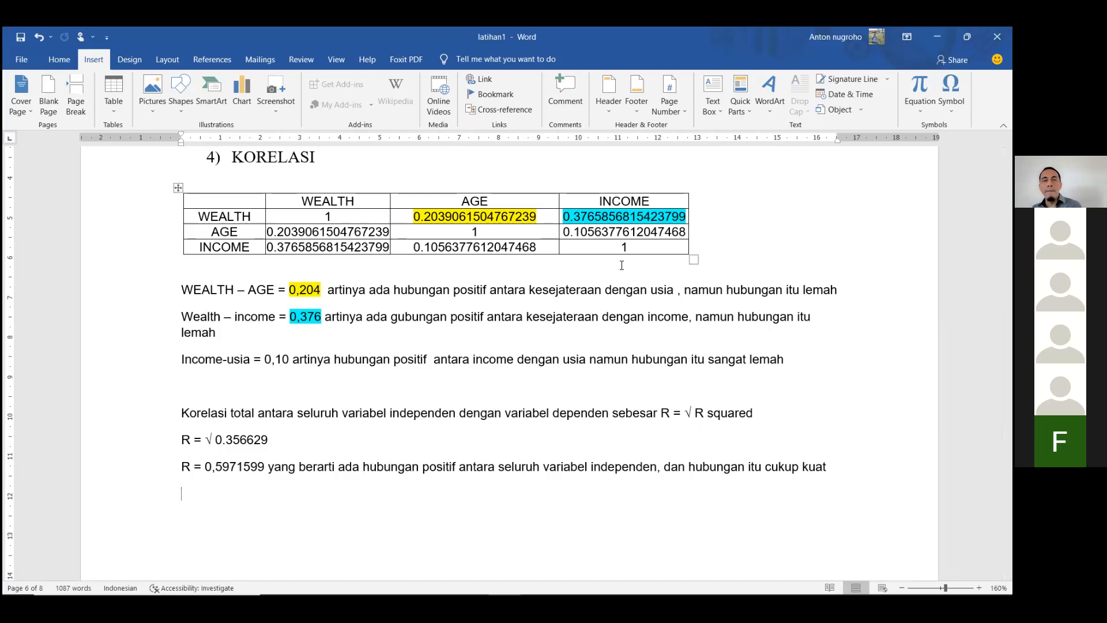
{"action": "scroll", "coordinate": [672, 434], "scroll_direction": "down", "scroll_amount": 1}
{"action": "scroll", "coordinate": [672, 434], "scroll_direction": "up", "scroll_amount": 3}
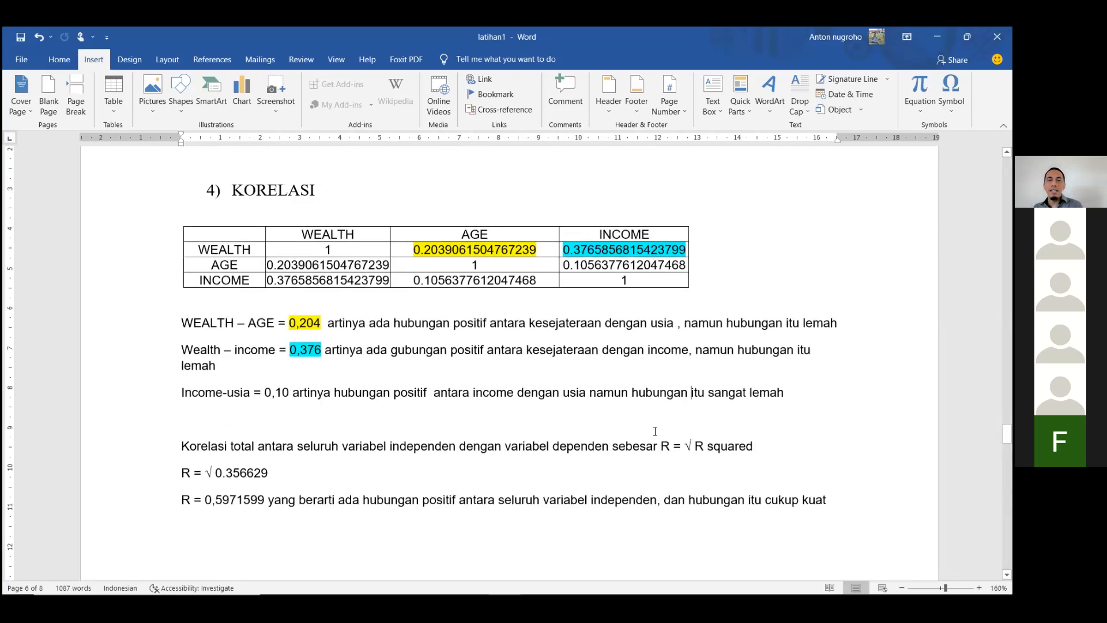
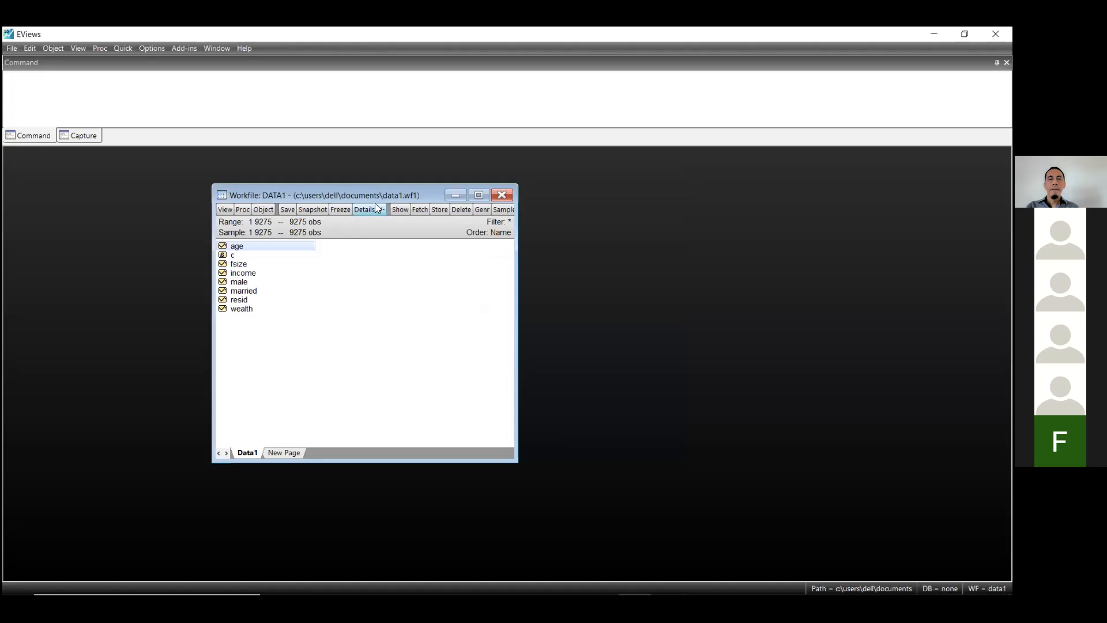
- Switch to EViews, move the DATA1 workfile window toward the middle of the workspace and save the workfile
{"action": "left_click_drag", "start_coordinate": [370, 196], "coordinate": [449, 194]}
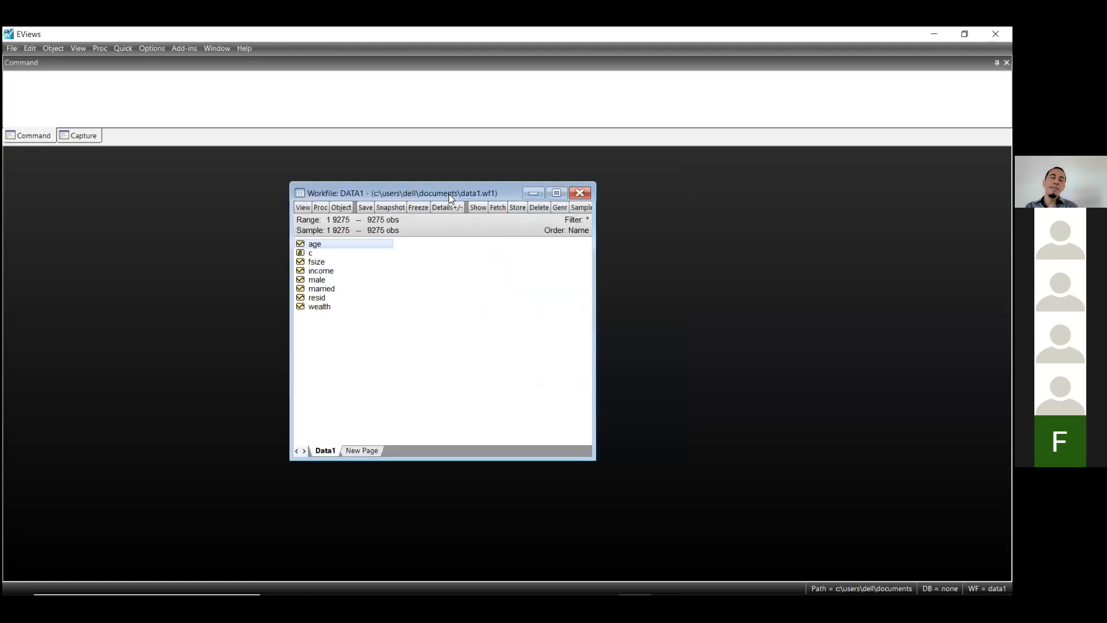
{"action": "left_click_drag", "start_coordinate": [444, 196], "coordinate": [440, 177]}
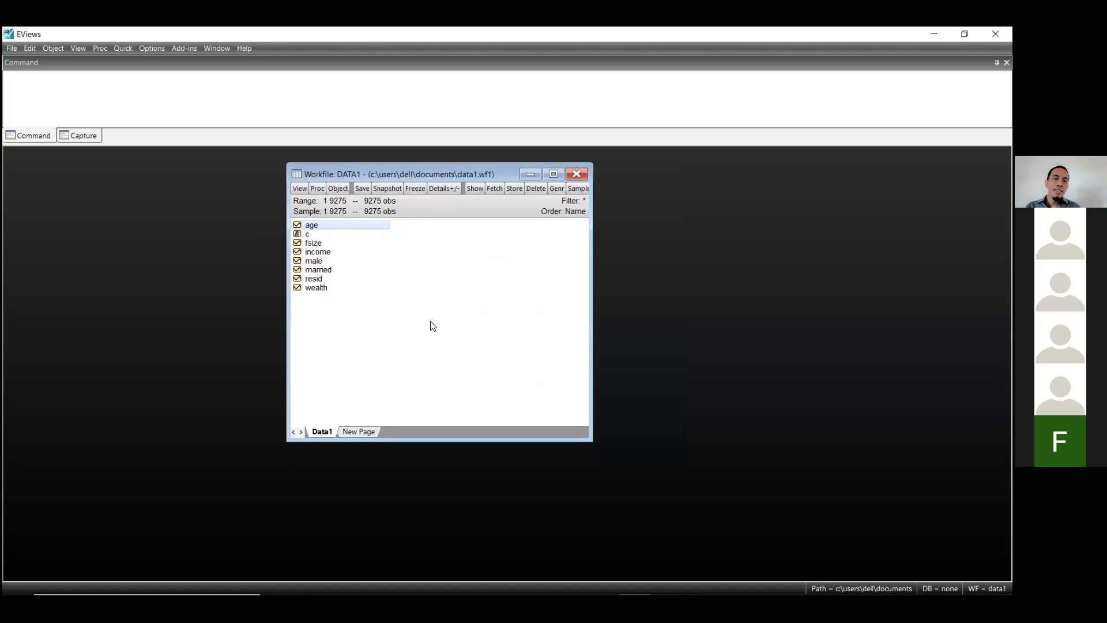
{"action": "key", "text": "ctrl+s"}
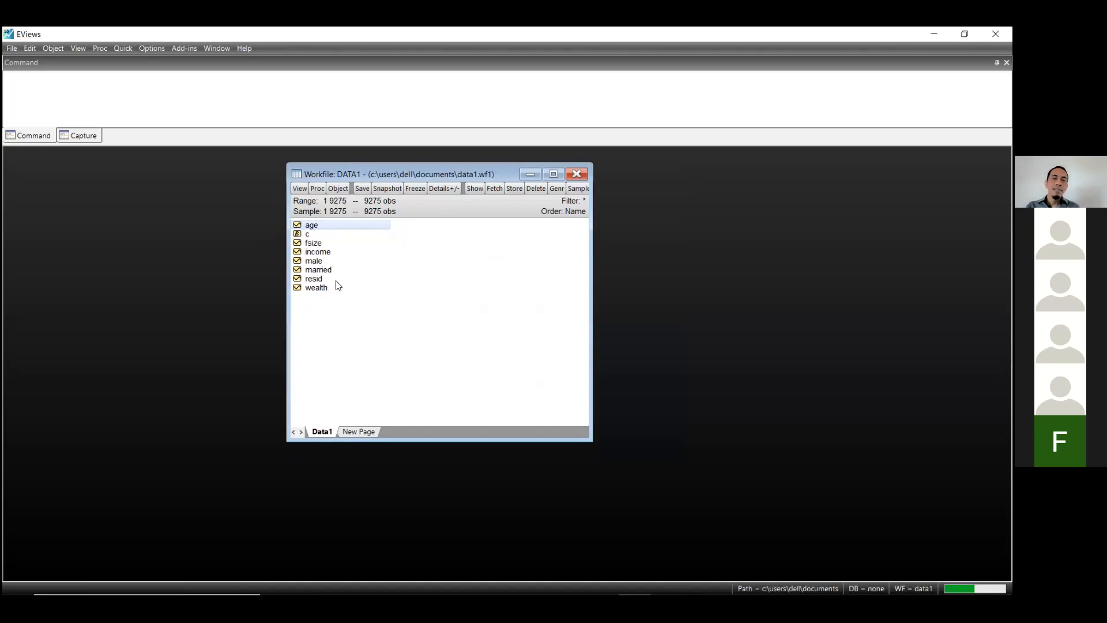
- Open the wealth series, show its histogram and descriptive statistics for the full sample, and close the series window
{"action": "double_click", "coordinate": [316, 288]}
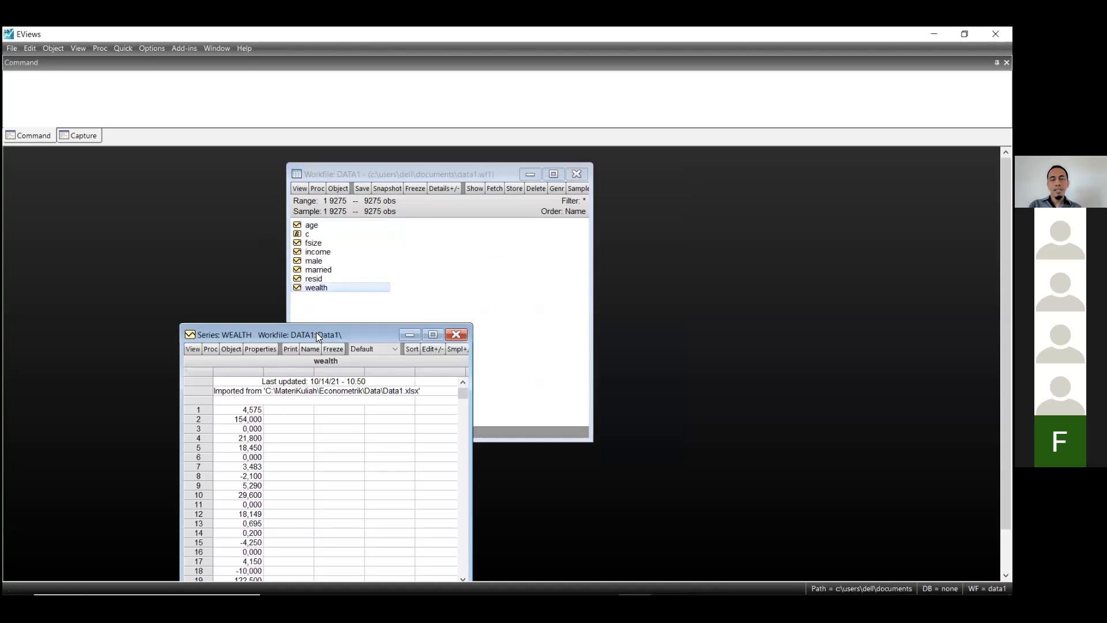
{"action": "left_click_drag", "start_coordinate": [316, 334], "coordinate": [430, 174]}
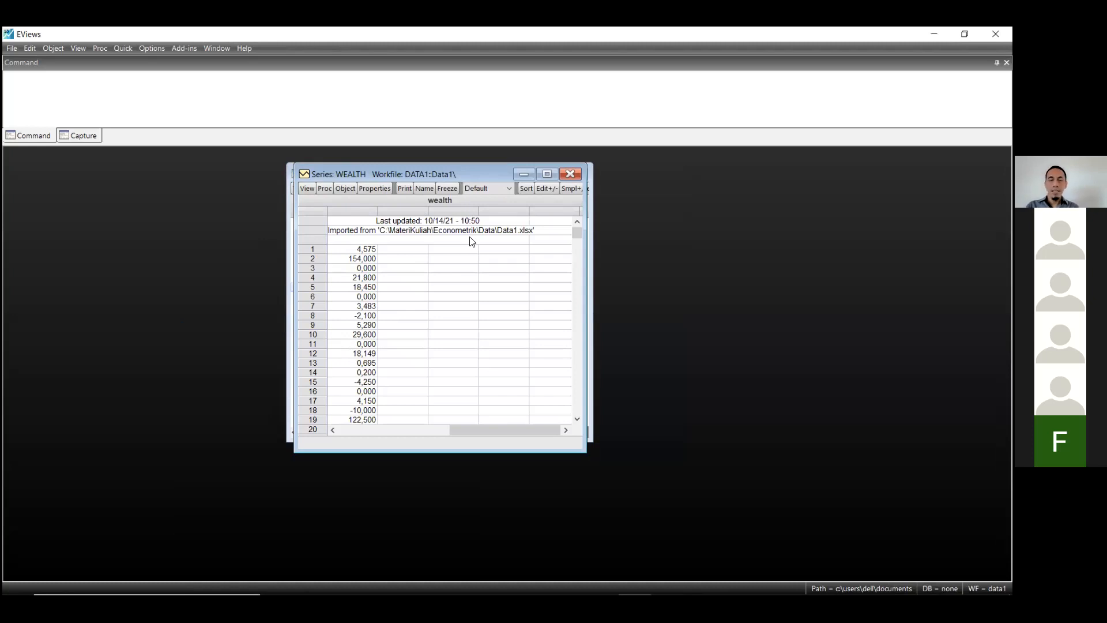
{"action": "left_click", "coordinate": [305, 190]}
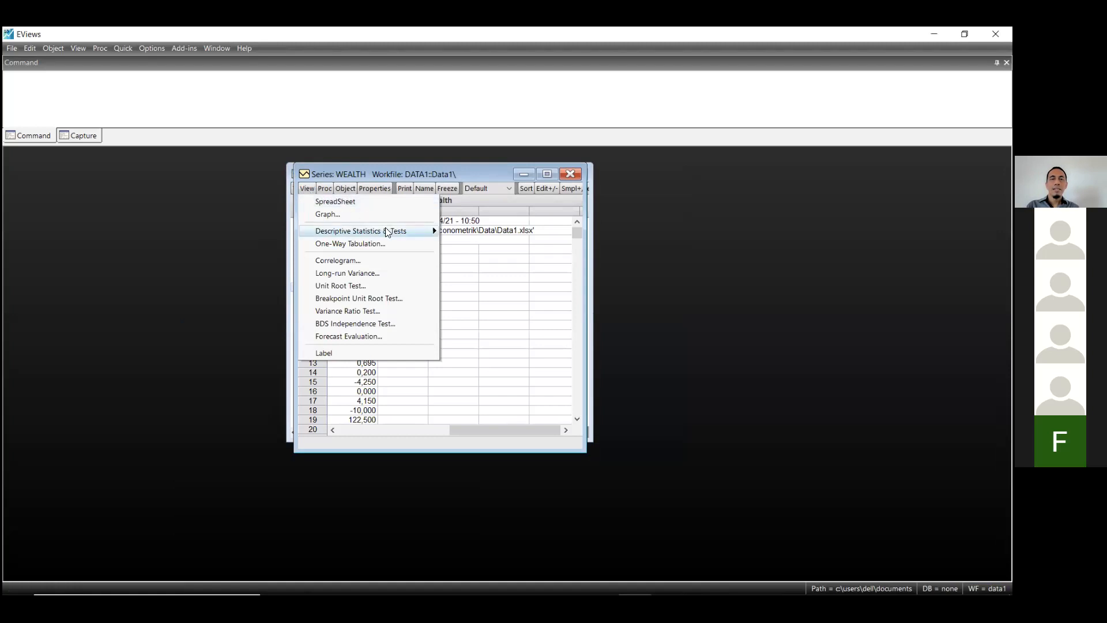
{"action": "mouse_move", "coordinate": [387, 232]}
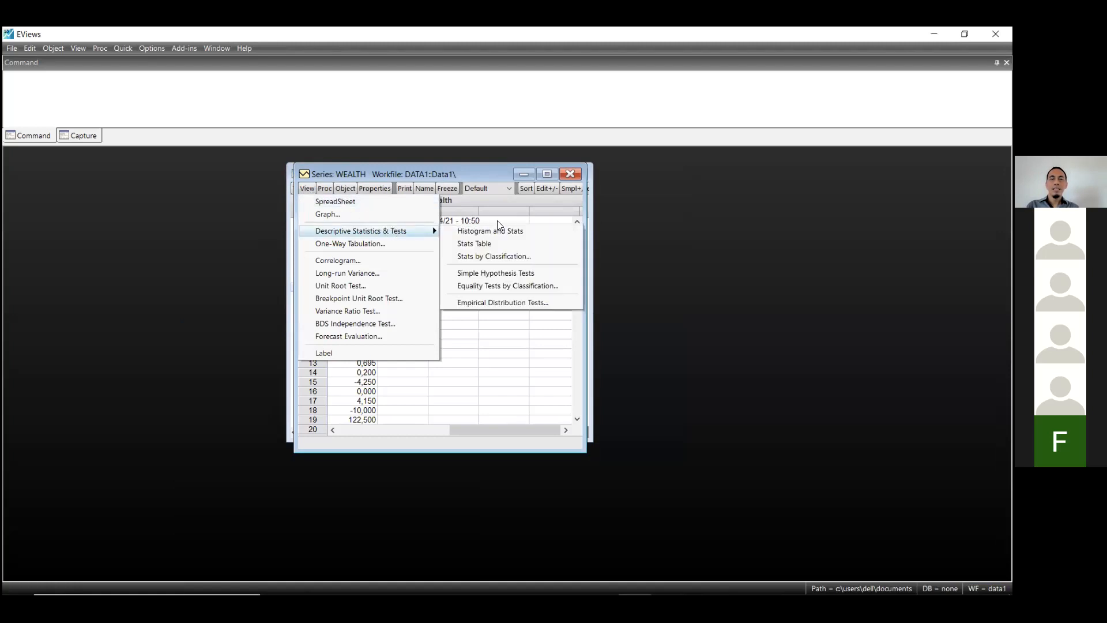
{"action": "left_click", "coordinate": [536, 230]}
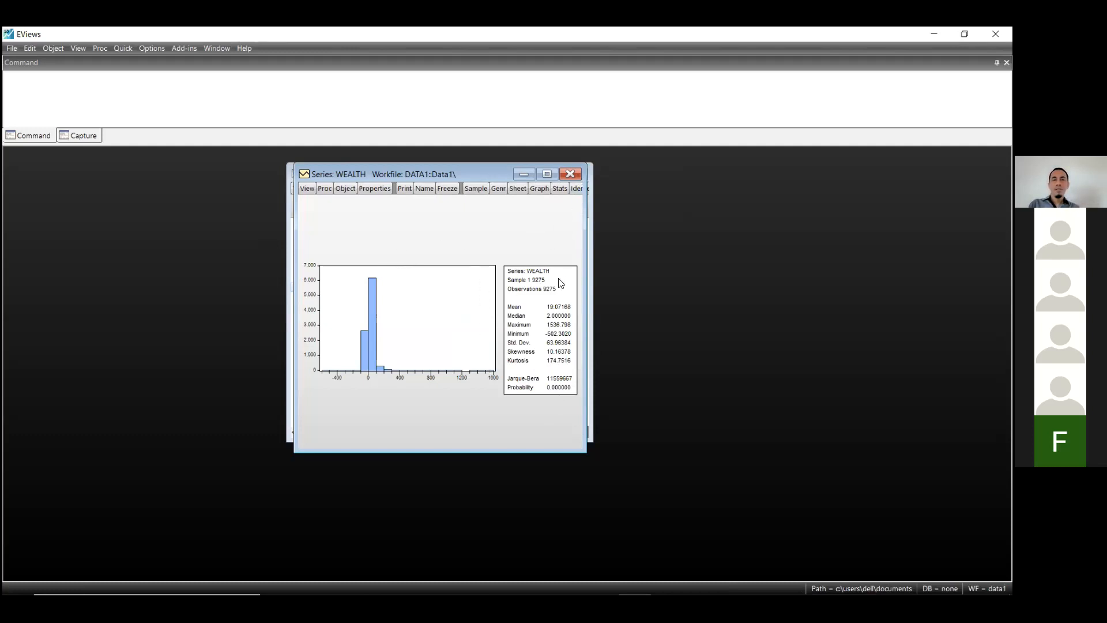
{"action": "left_click", "coordinate": [570, 174]}
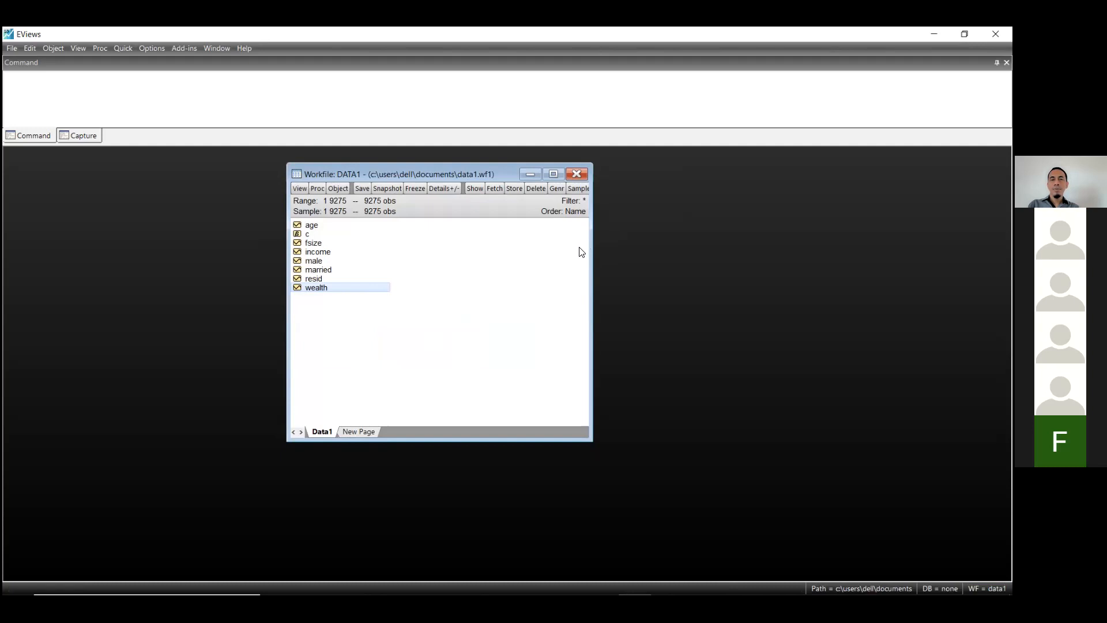
- Widen the DATA1 workfile window and set the workfile sample range to observations 1 100
{"action": "left_click_drag", "start_coordinate": [588, 253], "coordinate": [626, 252]}
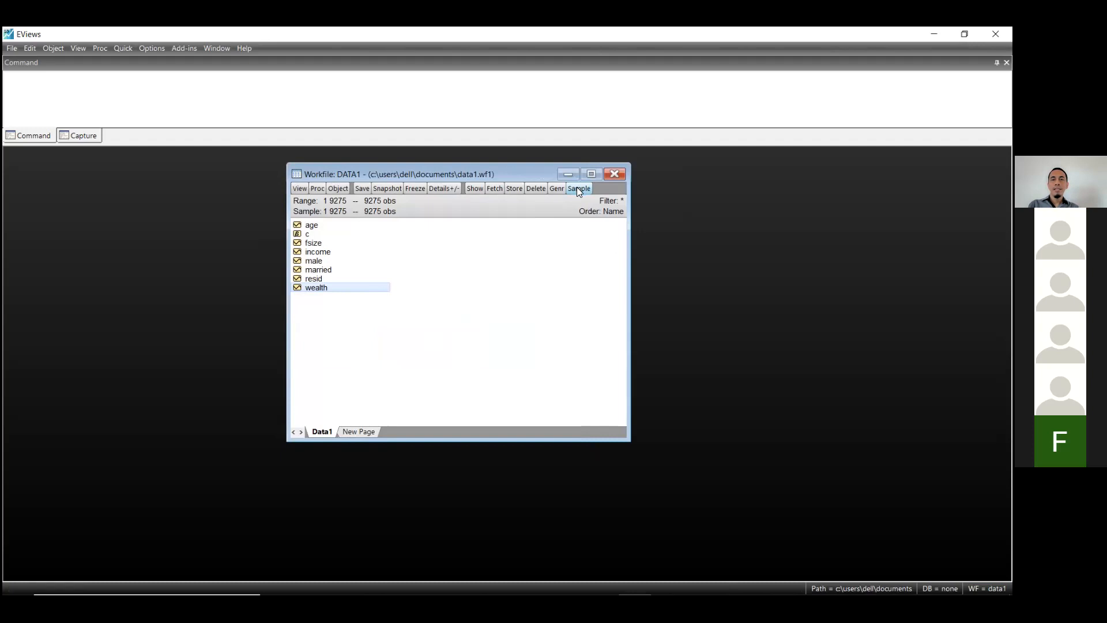
{"action": "left_click", "coordinate": [577, 187]}
{"action": "left_click", "coordinate": [427, 279]}
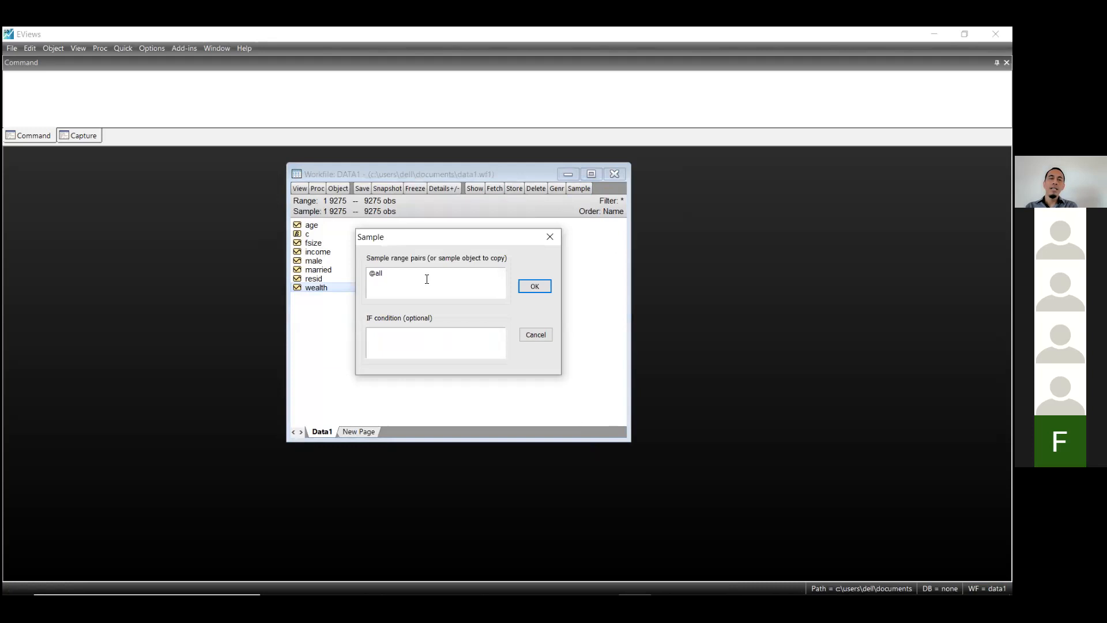
{"action": "key", "text": "BackSpace"}
{"action": "key", "text": "BackSpace"}
{"action": "key", "text": "BackSpace"}
{"action": "key", "text": "BackSpace"}
{"action": "type", "text": "1 100"}
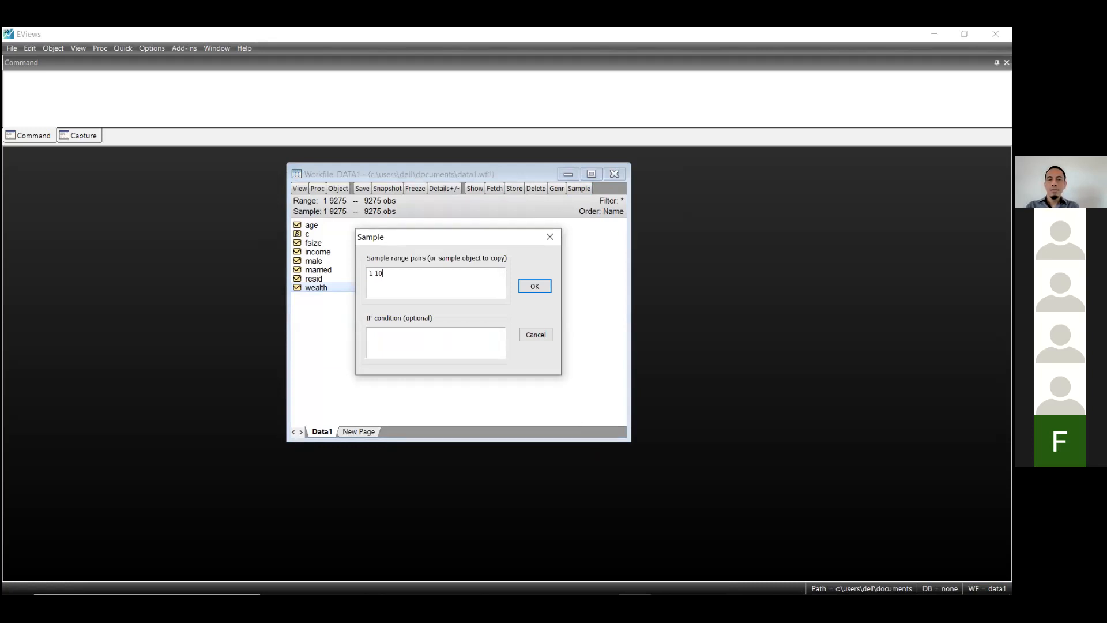
{"action": "left_click", "coordinate": [534, 287]}
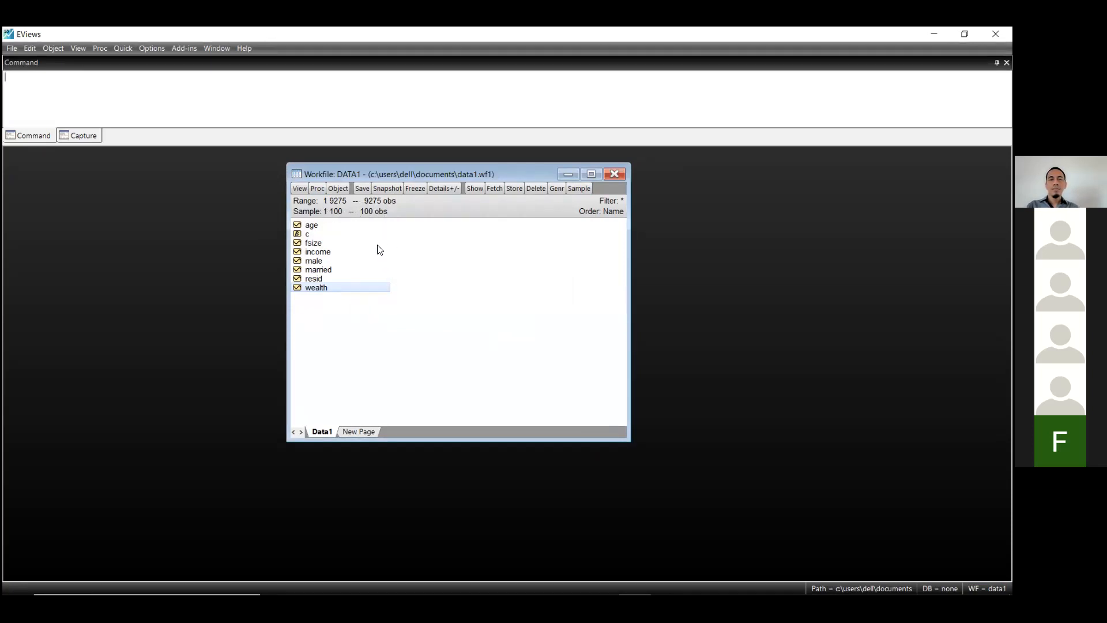
- Reopen the wealth series to view its histogram and statistics for the reduced sample, and move its window over the workfile
{"action": "left_click", "coordinate": [300, 189]}
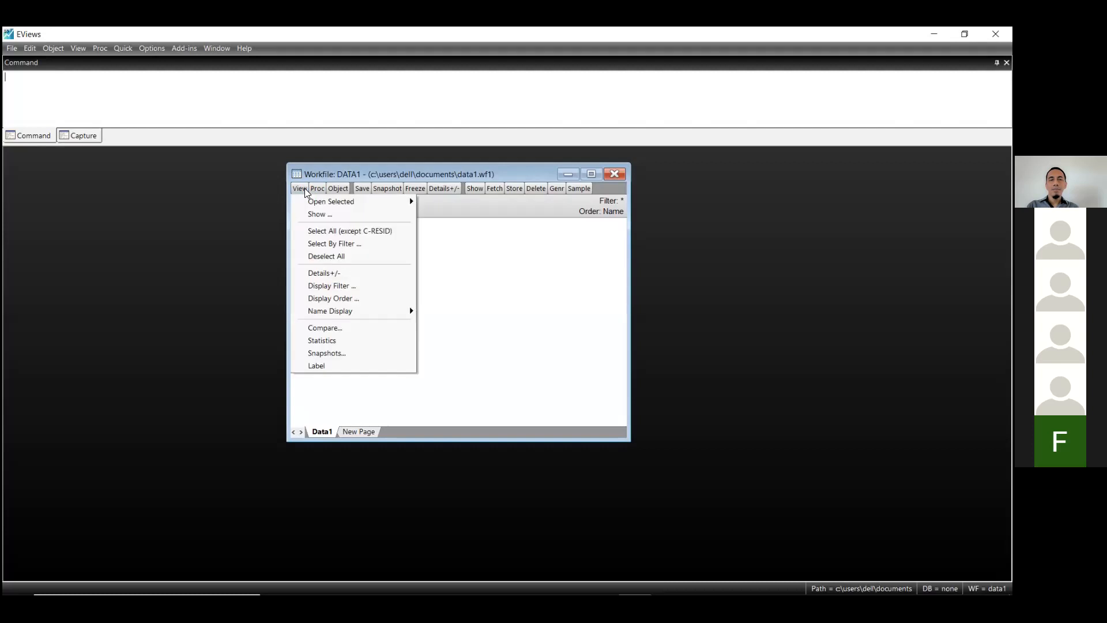
{"action": "left_click", "coordinate": [473, 298]}
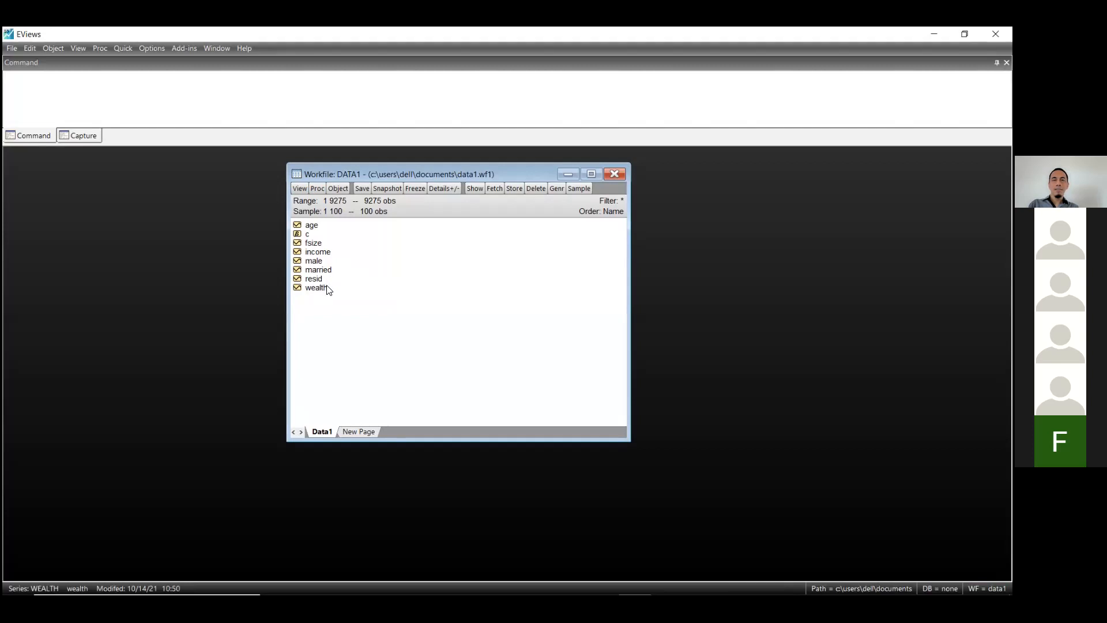
{"action": "left_click", "coordinate": [298, 190]}
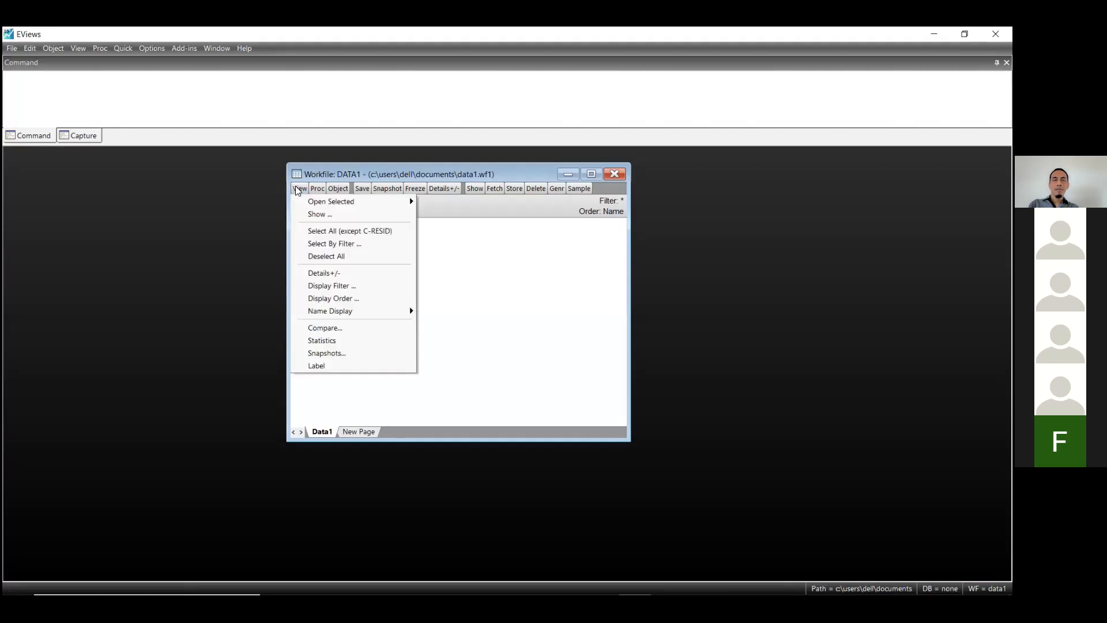
{"action": "left_click", "coordinate": [447, 280]}
{"action": "double_click", "coordinate": [323, 289]}
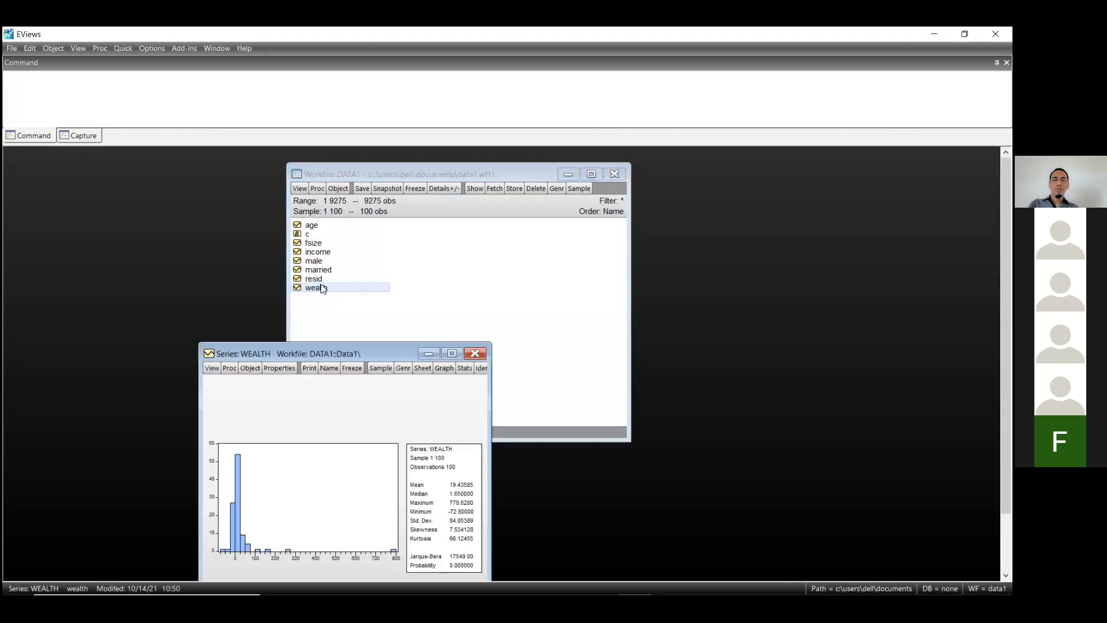
{"action": "left_click_drag", "start_coordinate": [353, 354], "coordinate": [521, 214]}
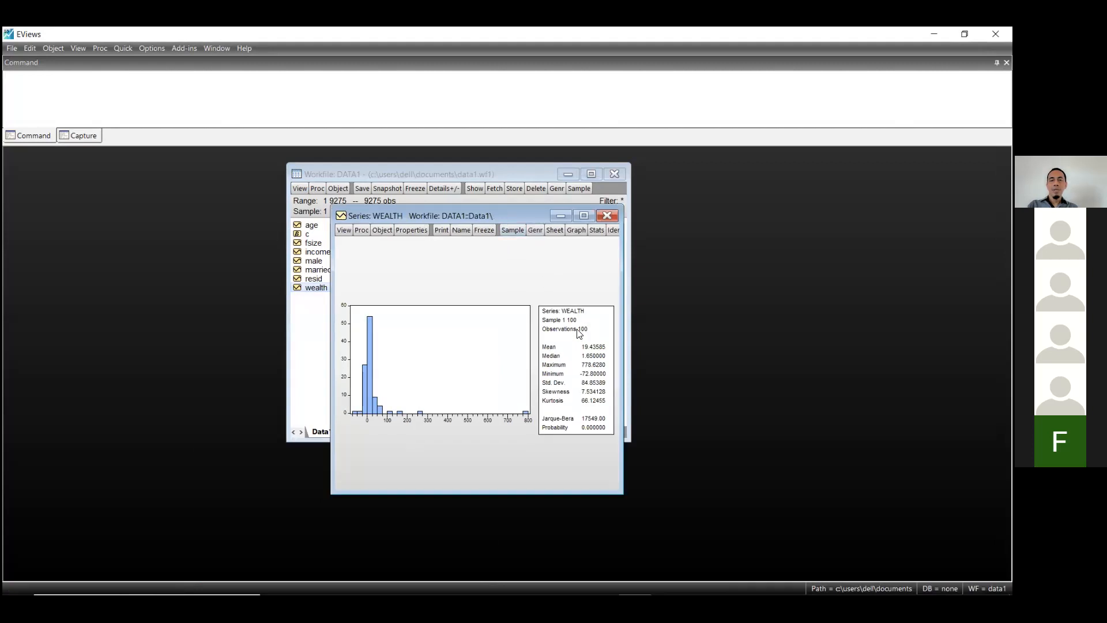
{"action": "right_click", "coordinate": [386, 266]}
{"action": "left_click", "coordinate": [397, 274]}
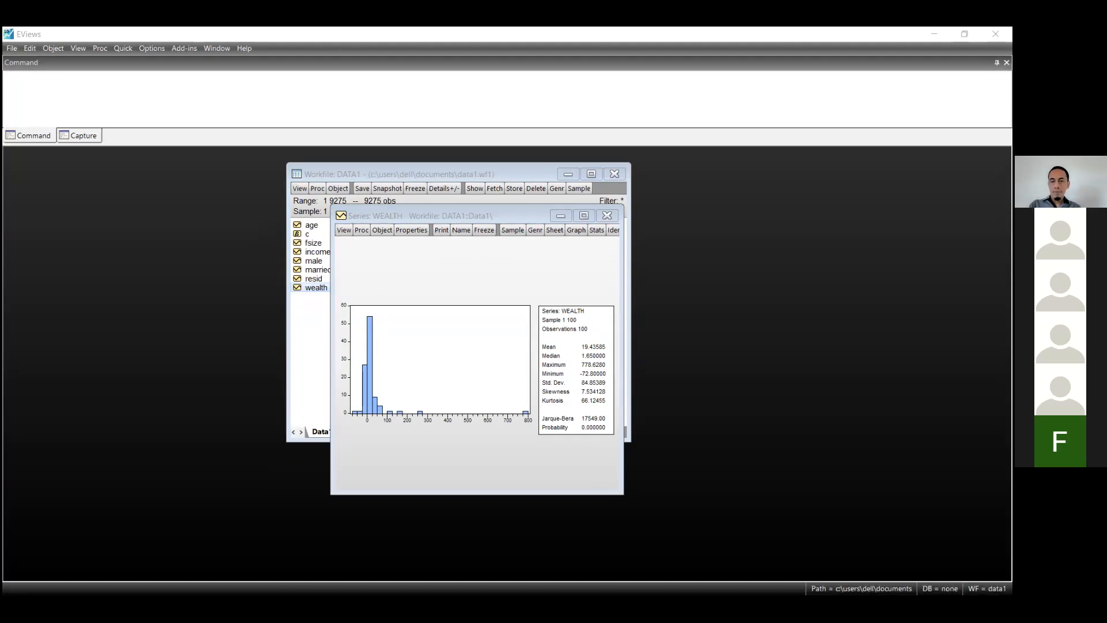
- Annotate the area below the wealth histogram with a cross-hatched circle, three overlapping circles and a long freehand line
{"action": "mouse_move", "coordinate": [621, 521]}
{"action": "left_mouse_down"}
{"action": "mouse_move", "coordinate": [598, 535]}
{"action": "mouse_move", "coordinate": [599, 555]}
{"action": "mouse_move", "coordinate": [620, 570]}
{"action": "mouse_move", "coordinate": [648, 545]}
{"action": "mouse_move", "coordinate": [637, 525]}
{"action": "left_mouse_up"}
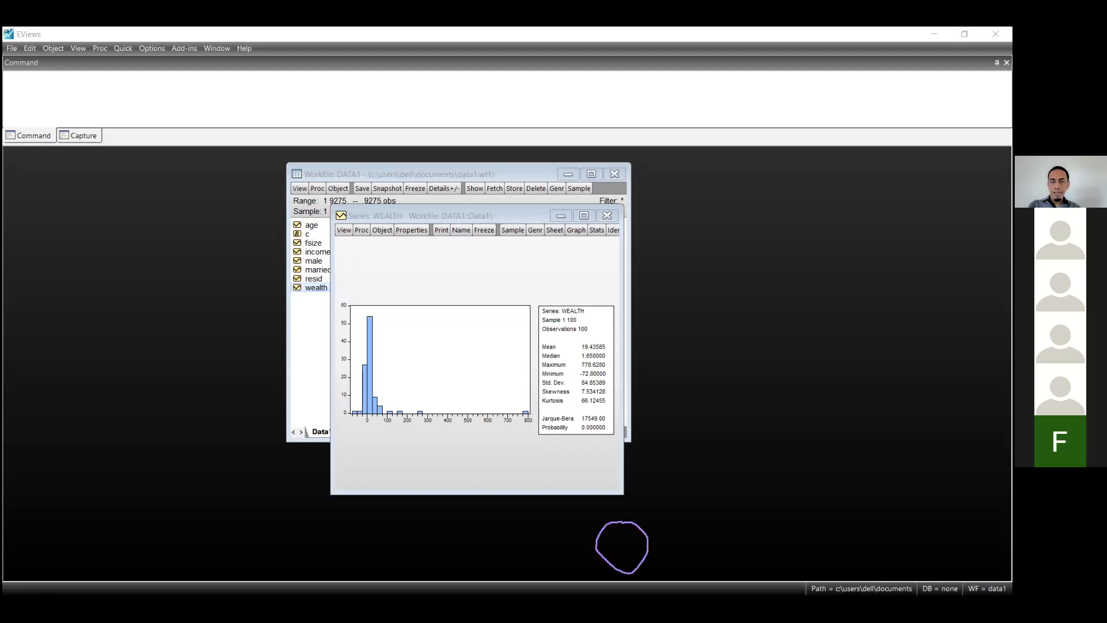
{"action": "mouse_move", "coordinate": [406, 522]}
{"action": "left_mouse_down"}
{"action": "mouse_move", "coordinate": [382, 516]}
{"action": "mouse_move", "coordinate": [356, 540]}
{"action": "mouse_move", "coordinate": [363, 555]}
{"action": "mouse_move", "coordinate": [402, 535]}
{"action": "left_mouse_up"}
{"action": "mouse_move", "coordinate": [332, 529]}
{"action": "left_mouse_down"}
{"action": "mouse_move", "coordinate": [317, 544]}
{"action": "mouse_move", "coordinate": [361, 546]}
{"action": "mouse_move", "coordinate": [356, 533]}
{"action": "mouse_move", "coordinate": [290, 535]}
{"action": "mouse_move", "coordinate": [303, 568]}
{"action": "mouse_move", "coordinate": [325, 539]}
{"action": "left_mouse_up"}
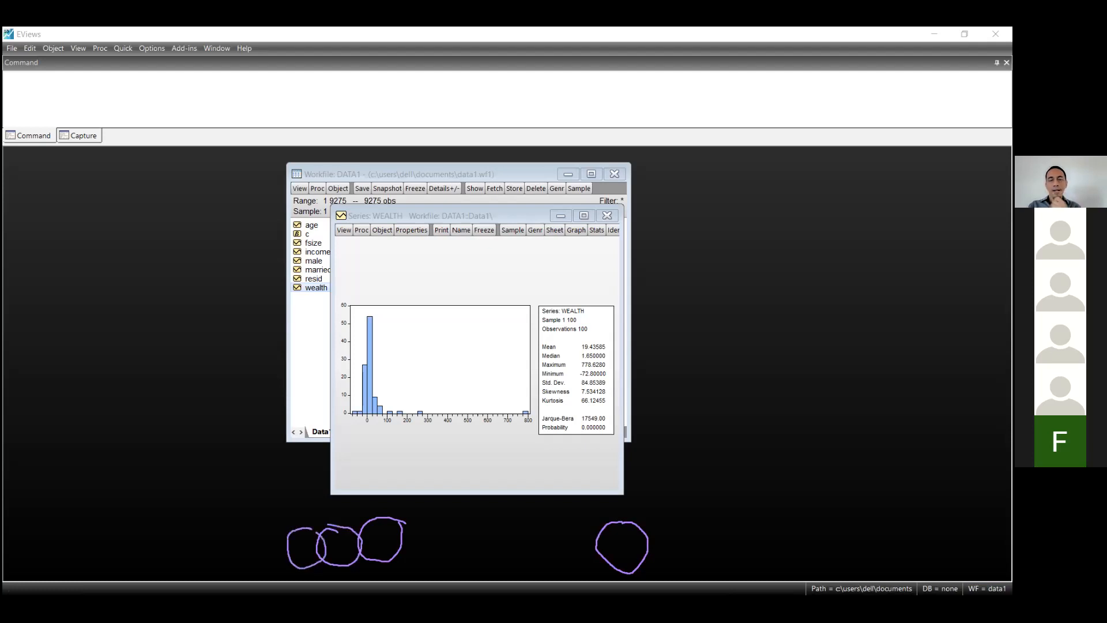
{"action": "mouse_move", "coordinate": [596, 543]}
{"action": "left_mouse_down"}
{"action": "mouse_move", "coordinate": [622, 523]}
{"action": "mouse_move", "coordinate": [604, 555]}
{"action": "mouse_move", "coordinate": [607, 567]}
{"action": "mouse_move", "coordinate": [631, 565]}
{"action": "left_mouse_up"}
{"action": "left_click_drag", "start_coordinate": [605, 530], "coordinate": [639, 562]}
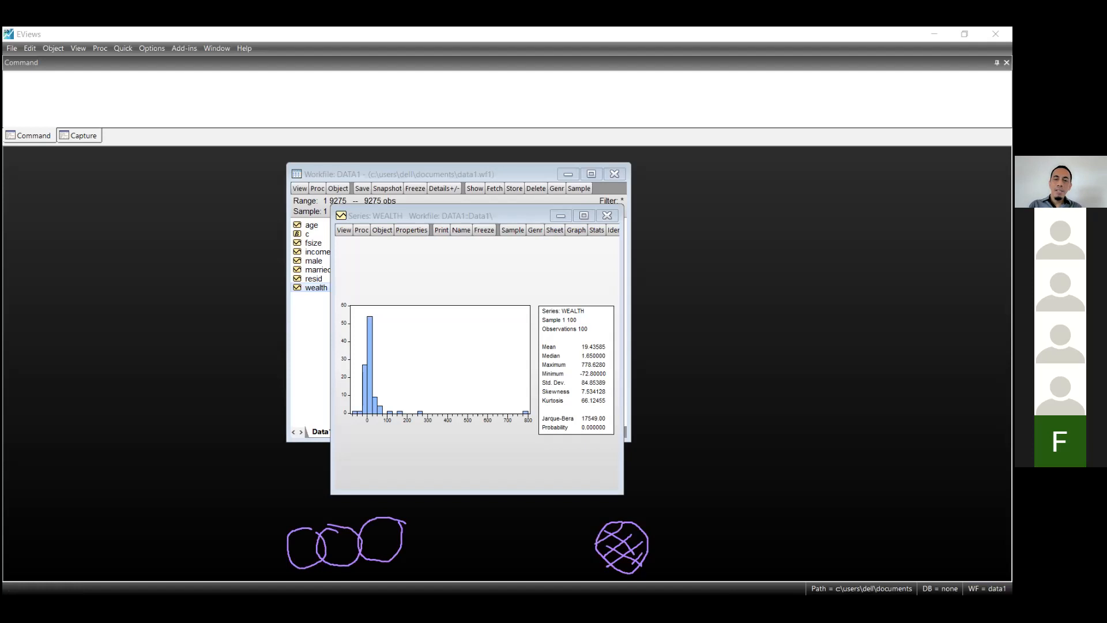
{"action": "mouse_move", "coordinate": [210, 544]}
{"action": "left_mouse_down"}
{"action": "mouse_move", "coordinate": [226, 518]}
{"action": "mouse_move", "coordinate": [251, 305]}
{"action": "mouse_move", "coordinate": [274, 367]}
{"action": "mouse_move", "coordinate": [289, 498]}
{"action": "mouse_move", "coordinate": [352, 514]}
{"action": "mouse_move", "coordinate": [495, 527]}
{"action": "mouse_move", "coordinate": [581, 519]}
{"action": "mouse_move", "coordinate": [652, 534]}
{"action": "left_mouse_up"}
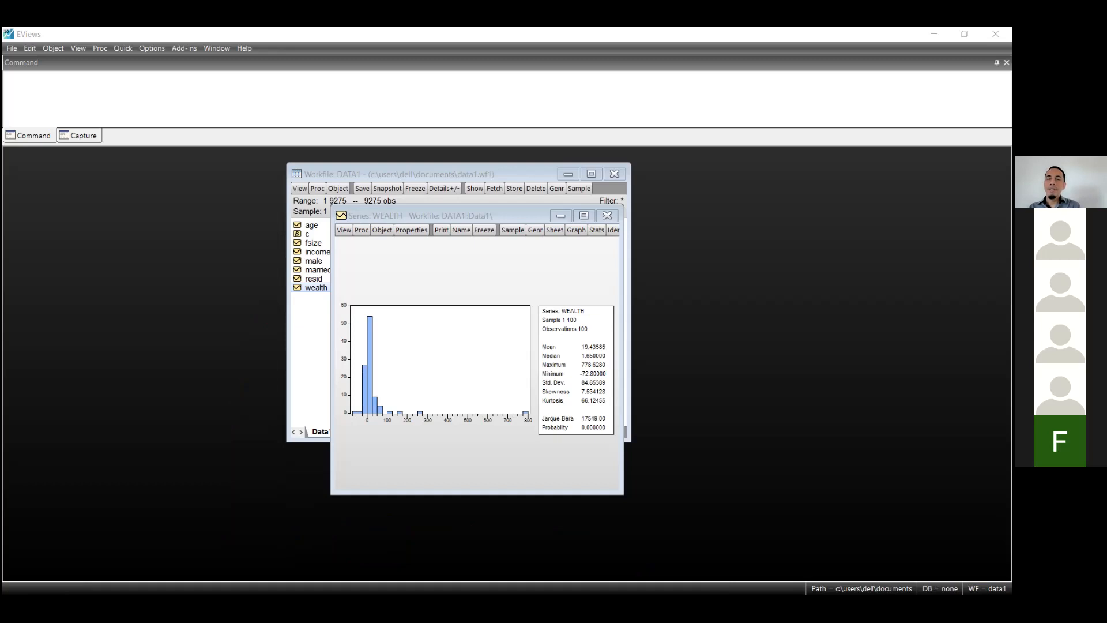
{"action": "mouse_move", "coordinate": [803, 368]}
{"action": "left_mouse_down"}
{"action": "mouse_move", "coordinate": [678, 366]}
{"action": "mouse_move", "coordinate": [650, 395]}
{"action": "mouse_move", "coordinate": [711, 431]}
{"action": "mouse_move", "coordinate": [767, 432]}
{"action": "mouse_move", "coordinate": [839, 399]}
{"action": "left_mouse_up"}
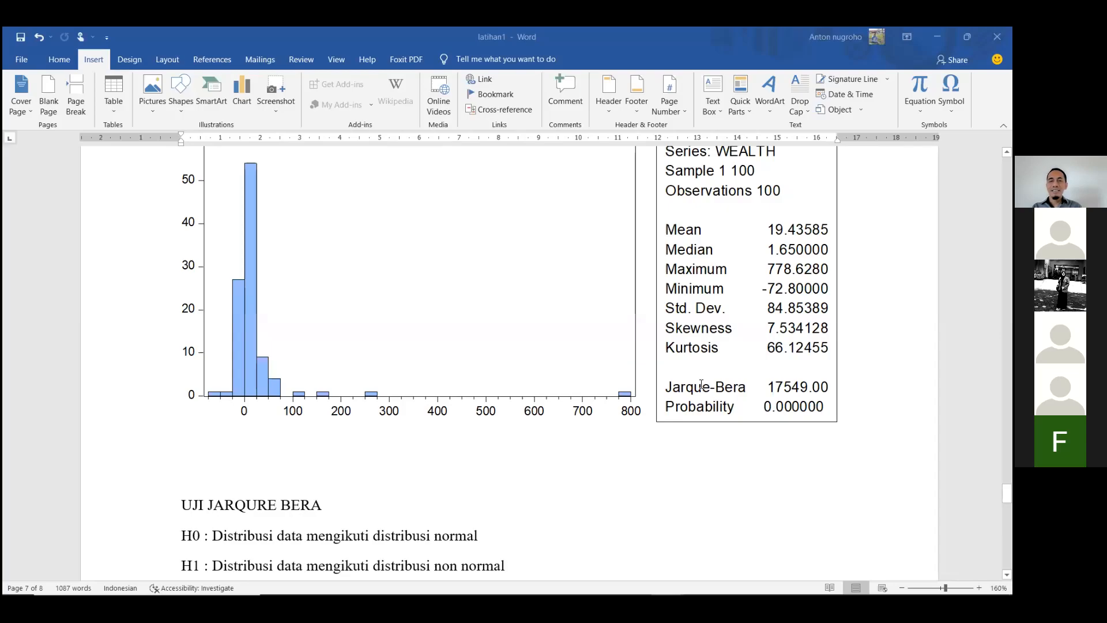
- In Word, circle the isolated bars of the pasted WEALTH histogram and trace a distribution curve over all its bars
{"action": "scroll", "coordinate": [701, 385], "scroll_direction": "up", "scroll_amount": 1}
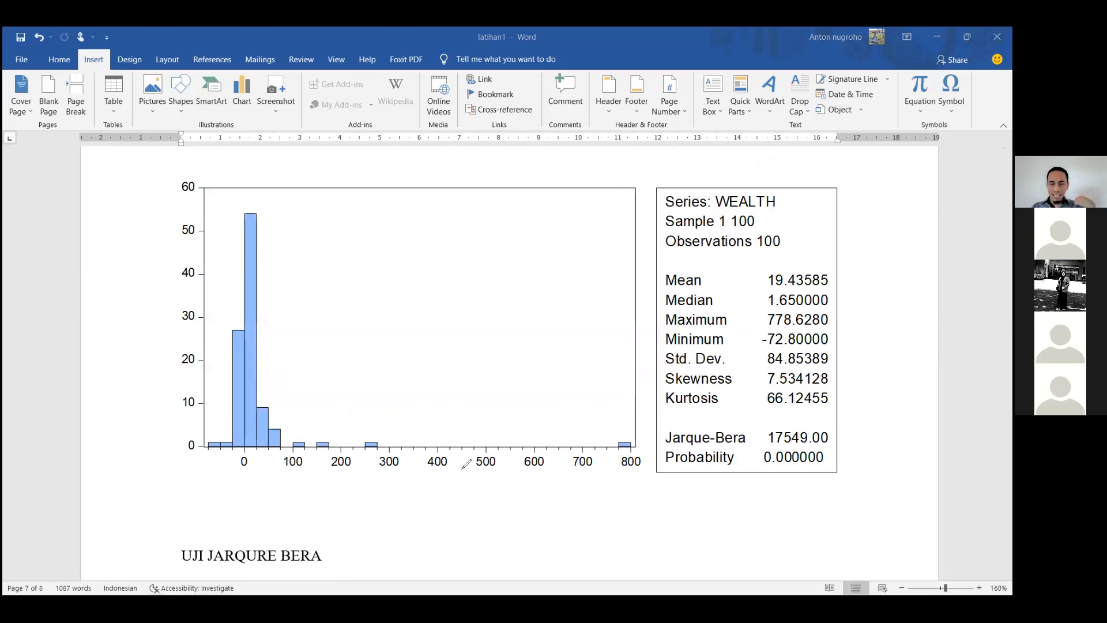
{"action": "mouse_move", "coordinate": [638, 425]}
{"action": "left_mouse_down"}
{"action": "mouse_move", "coordinate": [599, 429]}
{"action": "mouse_move", "coordinate": [622, 478]}
{"action": "mouse_move", "coordinate": [647, 433]}
{"action": "mouse_move", "coordinate": [639, 426]}
{"action": "left_mouse_up"}
{"action": "mouse_move", "coordinate": [431, 408]}
{"action": "left_mouse_down"}
{"action": "mouse_move", "coordinate": [365, 435]}
{"action": "mouse_move", "coordinate": [428, 447]}
{"action": "mouse_move", "coordinate": [430, 408]}
{"action": "left_mouse_up"}
{"action": "mouse_move", "coordinate": [333, 422]}
{"action": "left_mouse_down"}
{"action": "mouse_move", "coordinate": [297, 430]}
{"action": "mouse_move", "coordinate": [314, 473]}
{"action": "mouse_move", "coordinate": [343, 420]}
{"action": "left_mouse_up"}
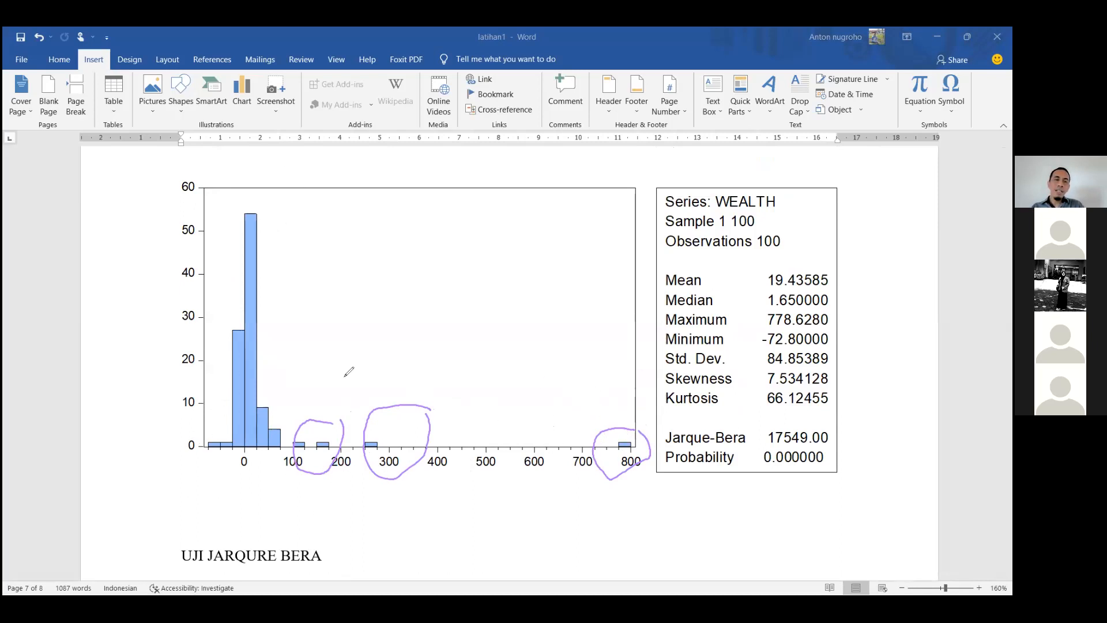
{"action": "mouse_move", "coordinate": [210, 437]}
{"action": "left_mouse_down"}
{"action": "mouse_move", "coordinate": [231, 225]}
{"action": "mouse_move", "coordinate": [263, 205]}
{"action": "mouse_move", "coordinate": [300, 409]}
{"action": "mouse_move", "coordinate": [408, 437]}
{"action": "mouse_move", "coordinate": [626, 447]}
{"action": "left_mouse_up"}
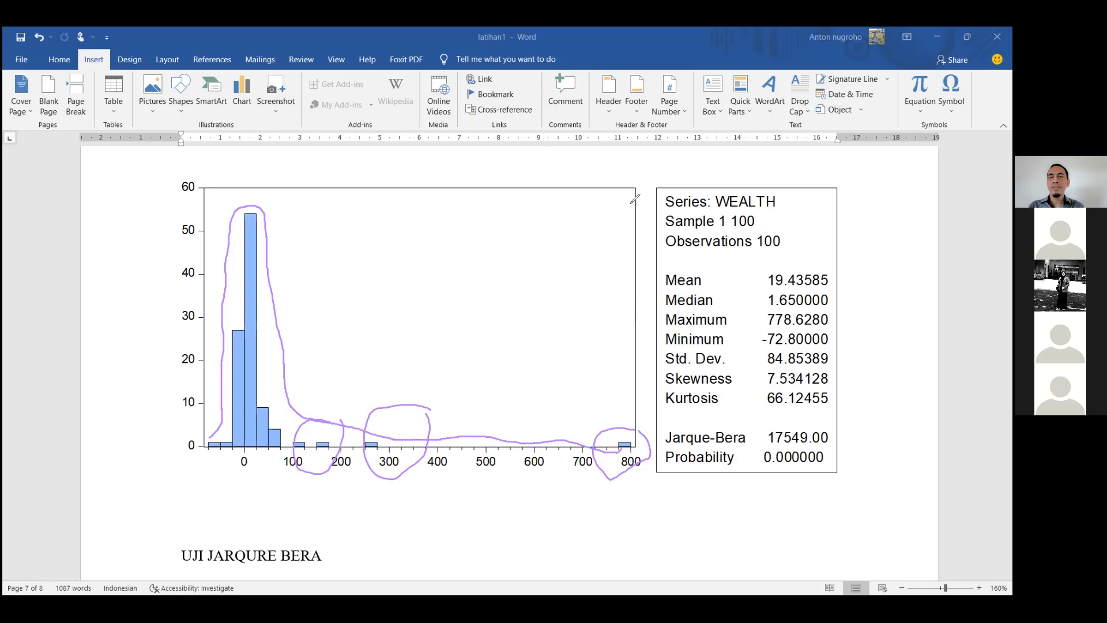
{"action": "left_click", "coordinate": [350, 445]}
- Circle the Jarque-Bera and Probability rows of the WEALTH statistics, and highlight the H0 hypothesis under UJI JARQURE BERA
{"action": "mouse_move", "coordinate": [844, 431]}
{"action": "left_mouse_down"}
{"action": "mouse_move", "coordinate": [701, 419]}
{"action": "mouse_move", "coordinate": [661, 434]}
{"action": "mouse_move", "coordinate": [676, 468]}
{"action": "mouse_move", "coordinate": [756, 470]}
{"action": "mouse_move", "coordinate": [798, 468]}
{"action": "mouse_move", "coordinate": [844, 429]}
{"action": "left_mouse_up"}
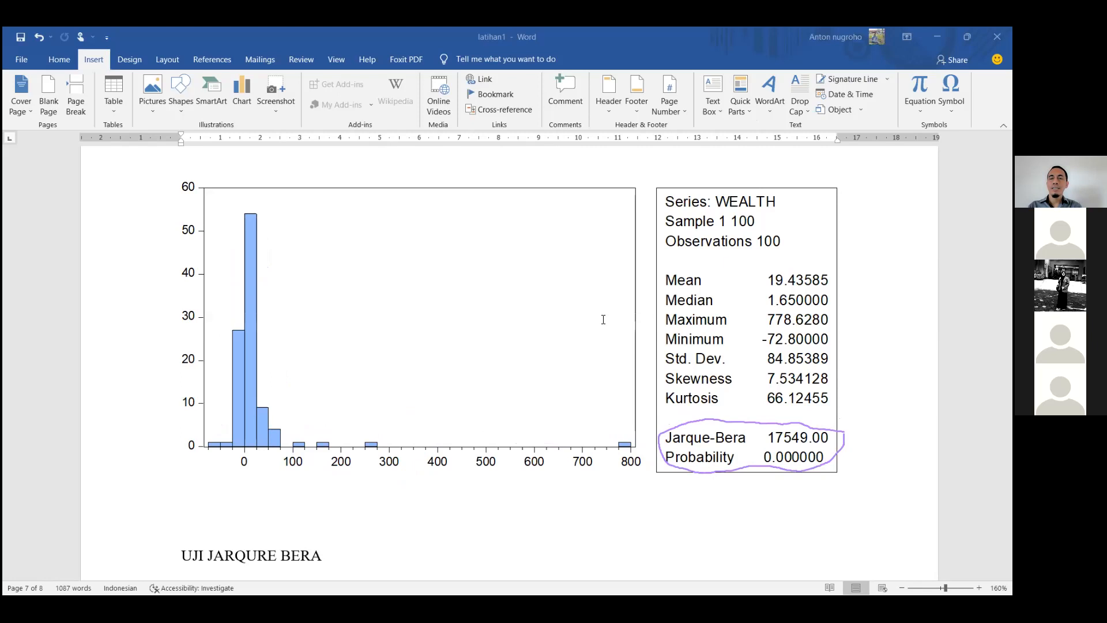
{"action": "scroll", "coordinate": [603, 320], "scroll_direction": "down", "scroll_amount": 3}
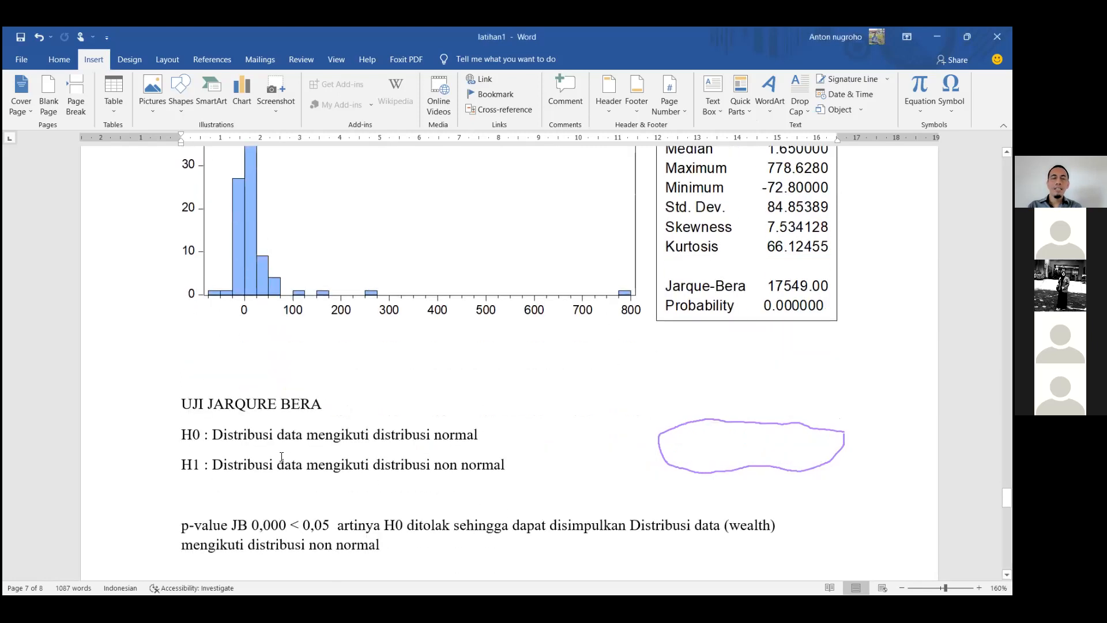
{"action": "left_click_drag", "start_coordinate": [181, 441], "coordinate": [465, 438]}
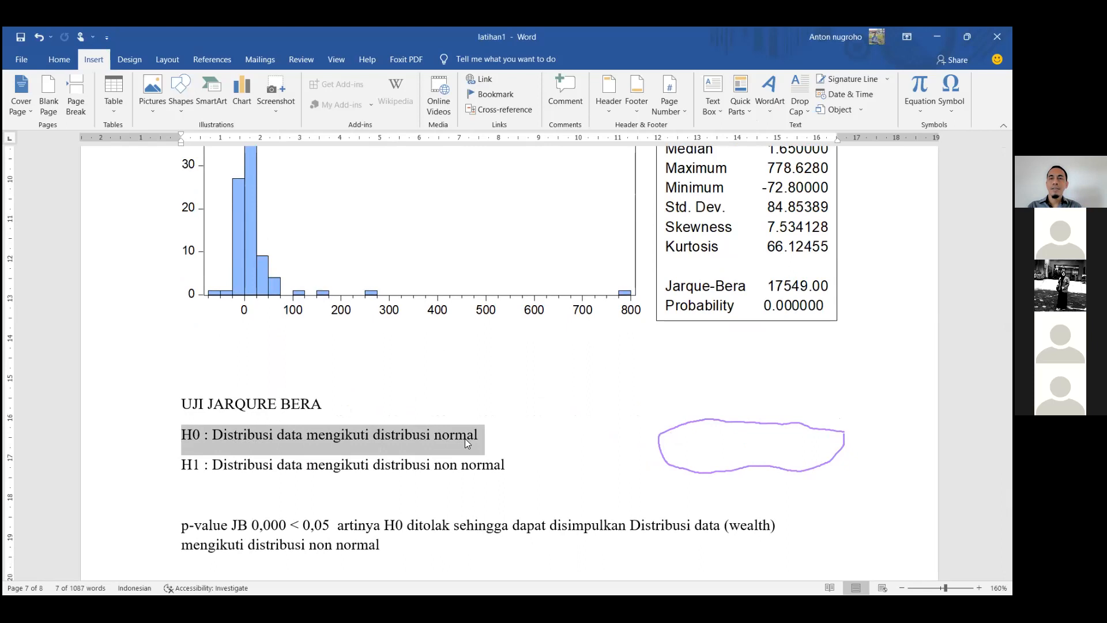
- Circle the Probability, Skewness and Kurtosis values in the WEALTH histogram statistics box
{"action": "left_click", "coordinate": [199, 465]}
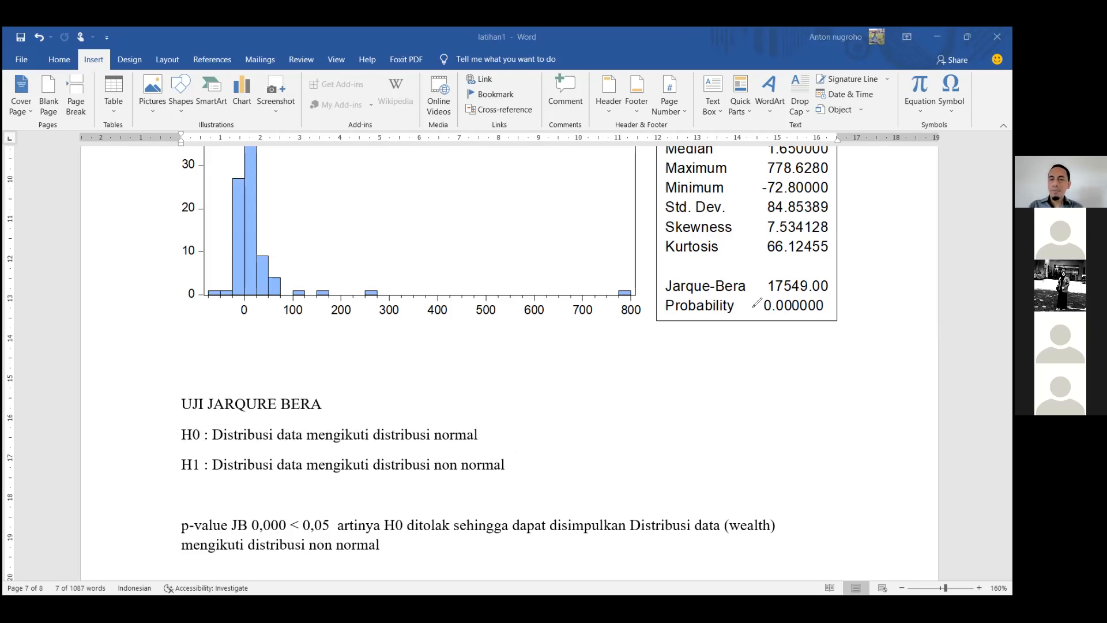
{"action": "mouse_move", "coordinate": [841, 304]}
{"action": "left_mouse_down"}
{"action": "mouse_move", "coordinate": [835, 291]}
{"action": "mouse_move", "coordinate": [781, 282]}
{"action": "mouse_move", "coordinate": [756, 303]}
{"action": "mouse_move", "coordinate": [761, 318]}
{"action": "mouse_move", "coordinate": [836, 305]}
{"action": "left_mouse_up"}
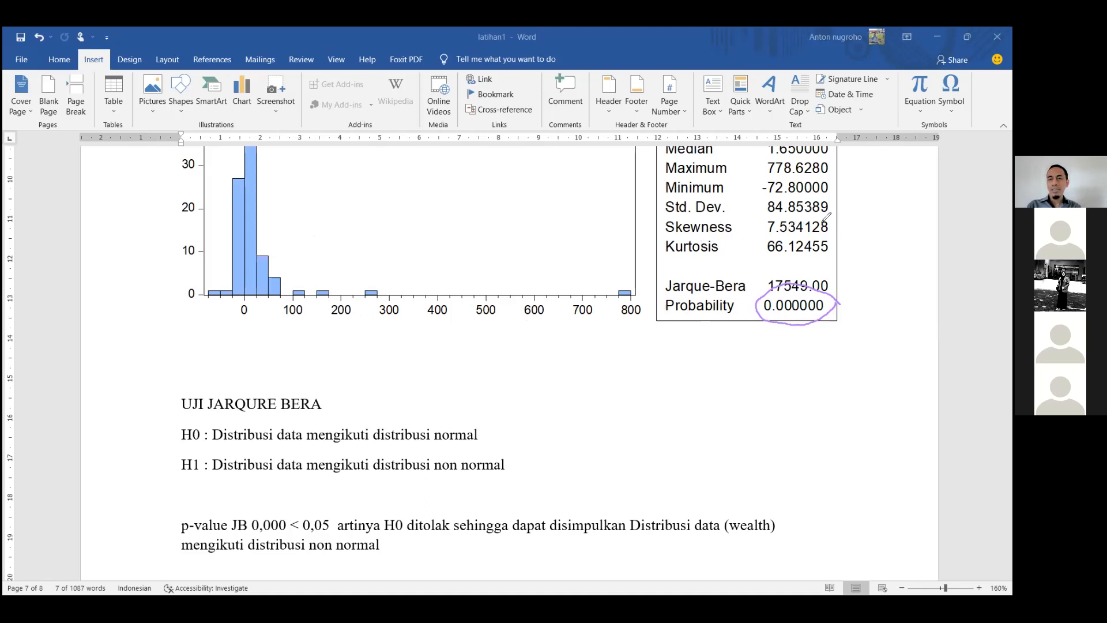
{"action": "mouse_move", "coordinate": [840, 217]}
{"action": "left_mouse_down"}
{"action": "mouse_move", "coordinate": [781, 199]}
{"action": "mouse_move", "coordinate": [762, 218]}
{"action": "mouse_move", "coordinate": [798, 240]}
{"action": "mouse_move", "coordinate": [839, 232]}
{"action": "mouse_move", "coordinate": [840, 214]}
{"action": "left_mouse_up"}
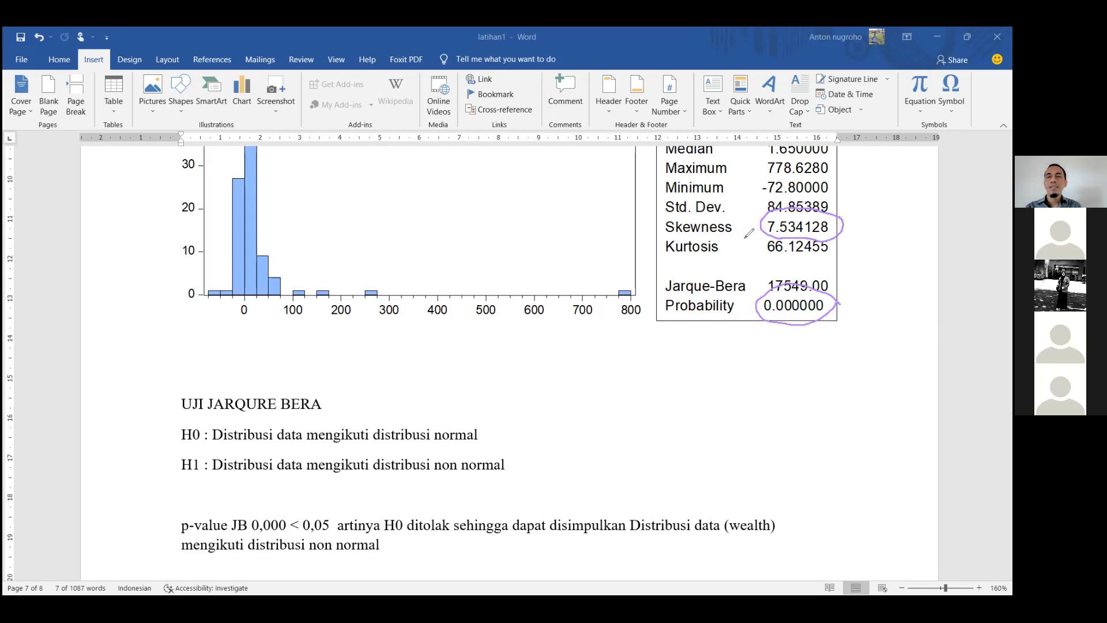
{"action": "mouse_move", "coordinate": [838, 240]}
{"action": "left_mouse_down"}
{"action": "mouse_move", "coordinate": [765, 236]}
{"action": "mouse_move", "coordinate": [761, 253]}
{"action": "mouse_move", "coordinate": [795, 265]}
{"action": "mouse_move", "coordinate": [833, 256]}
{"action": "mouse_move", "coordinate": [843, 239]}
{"action": "left_mouse_up"}
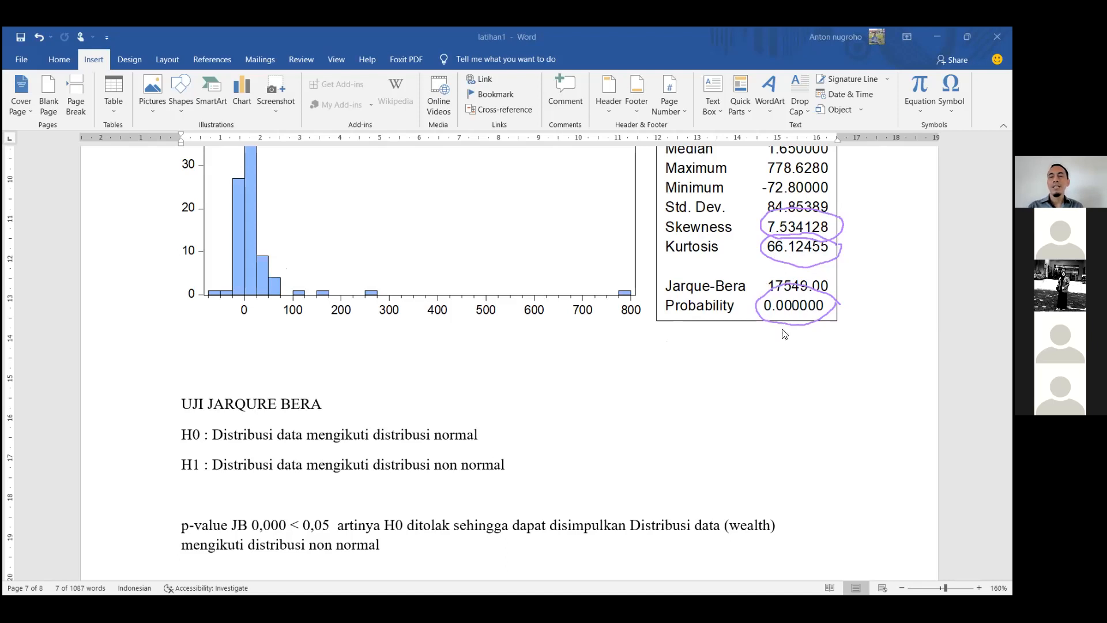
- Highlight the Skewness and Kurtosis interpretation lines below the Jarque-Bera conclusion, clear the selection and return to the WEALTH statistics
{"action": "scroll", "coordinate": [784, 333], "scroll_direction": "down", "scroll_amount": 5}
{"action": "left_click_drag", "start_coordinate": [174, 445], "coordinate": [493, 488]}
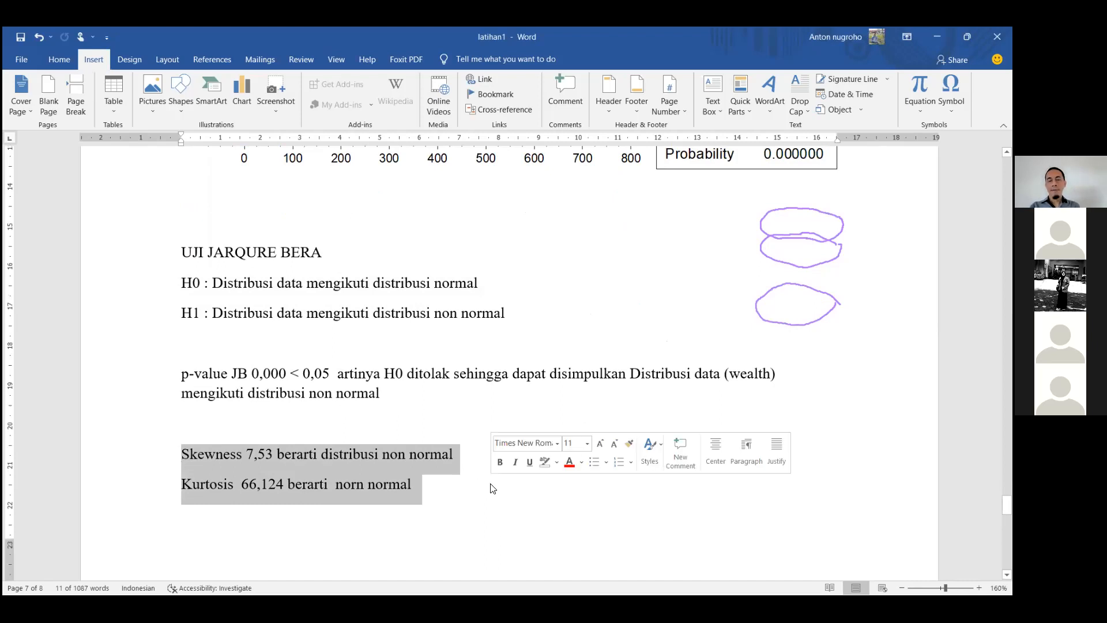
{"action": "left_click", "coordinate": [477, 487]}
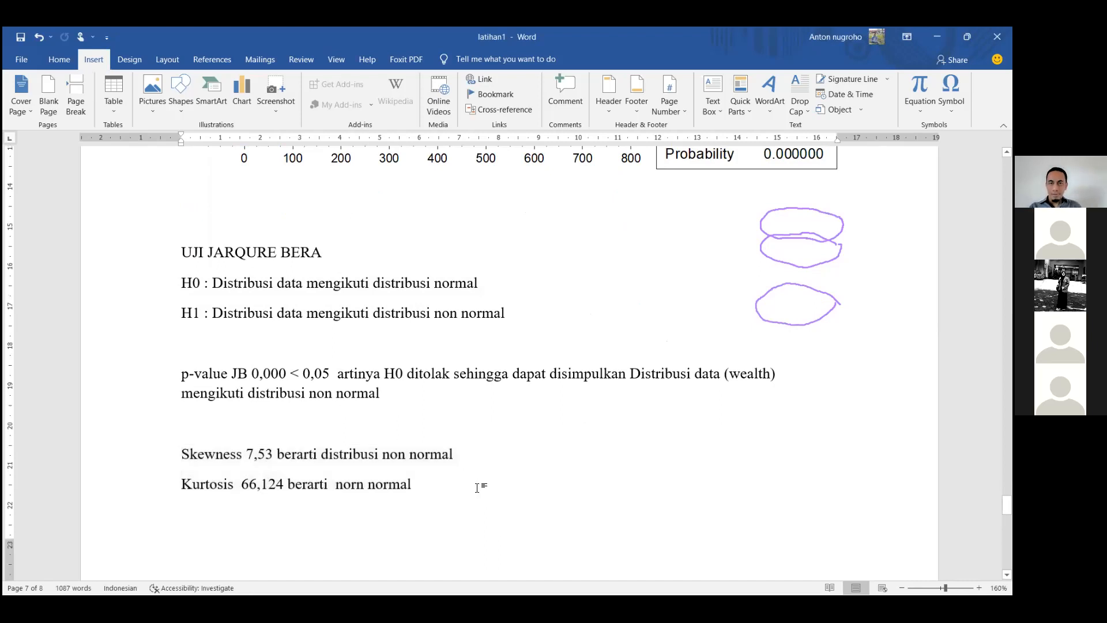
{"action": "scroll", "coordinate": [490, 444], "scroll_direction": "down", "scroll_amount": 1}
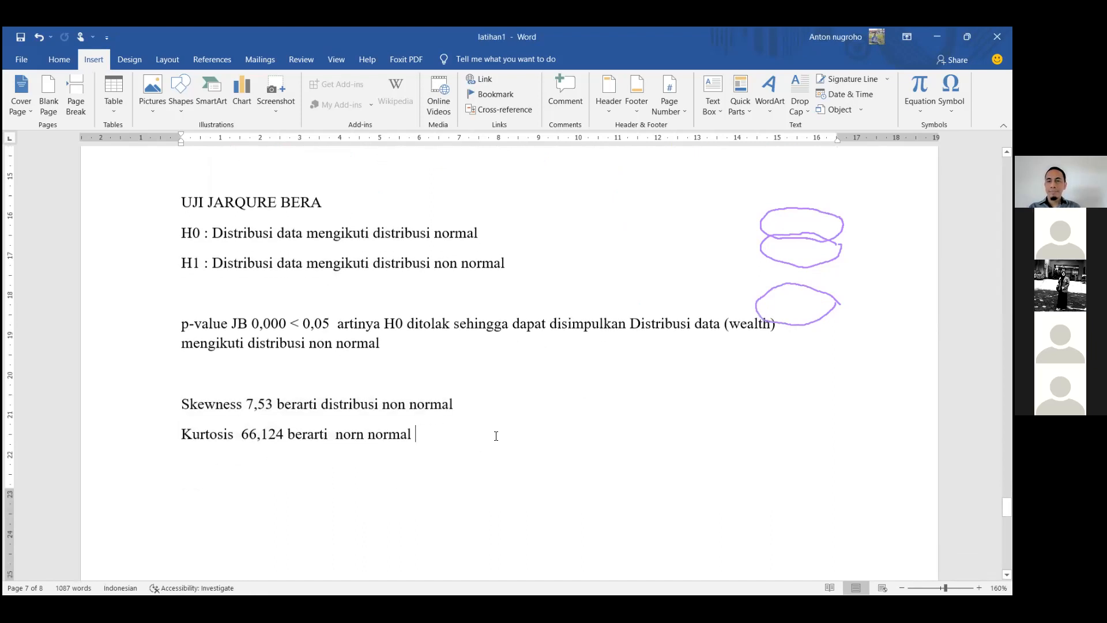
{"action": "scroll", "coordinate": [493, 438], "scroll_direction": "up", "scroll_amount": 3}
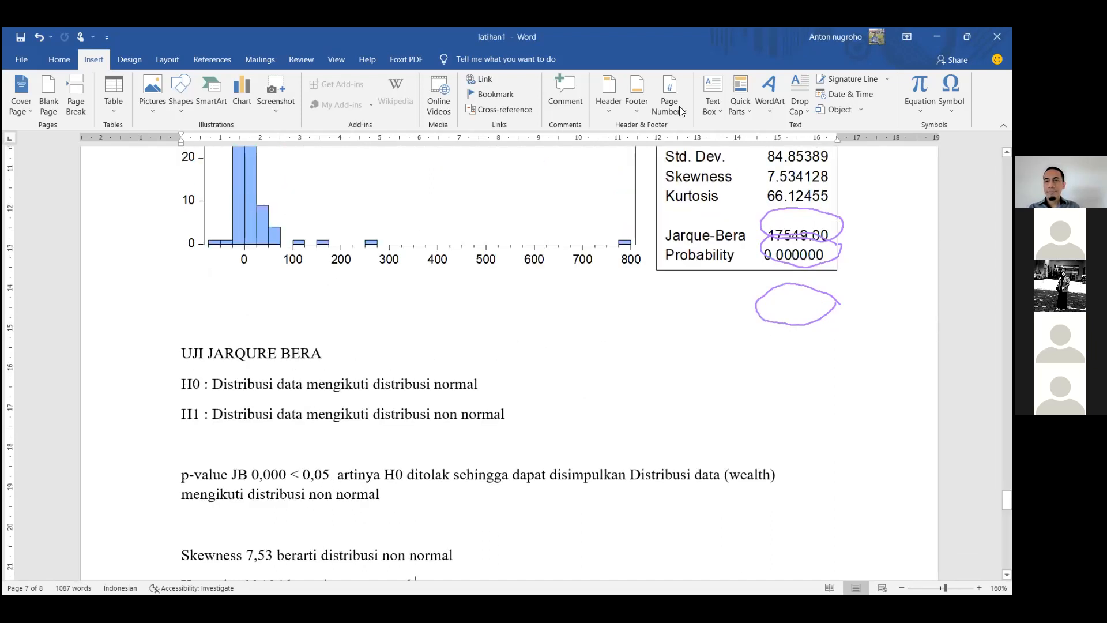